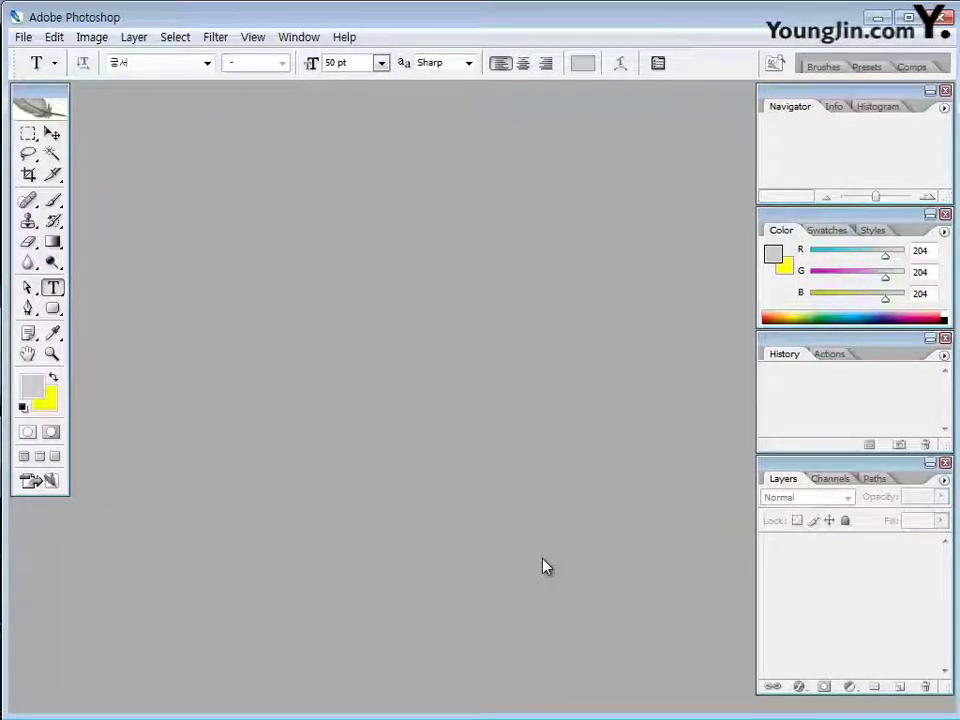
# - Create a new 500 by 400 pixel RGB document at 72 pixels/inch with a white background, and enlarge its window
pyautogui.hotkey('ctrl', 'n')
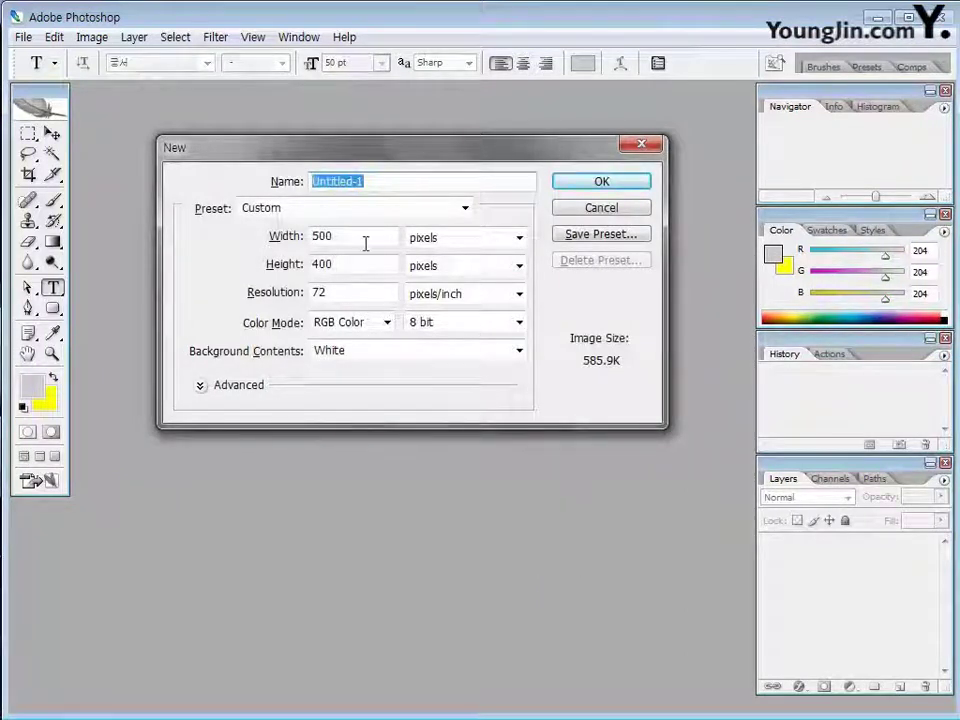
pyautogui.click(292, 263)
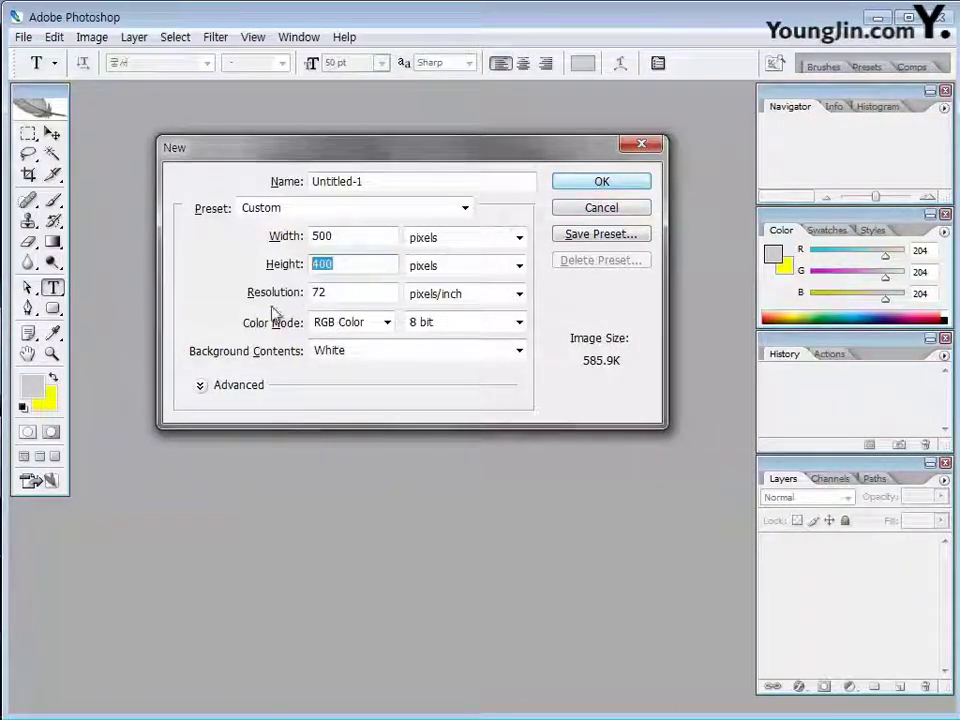
pyautogui.click(589, 182)
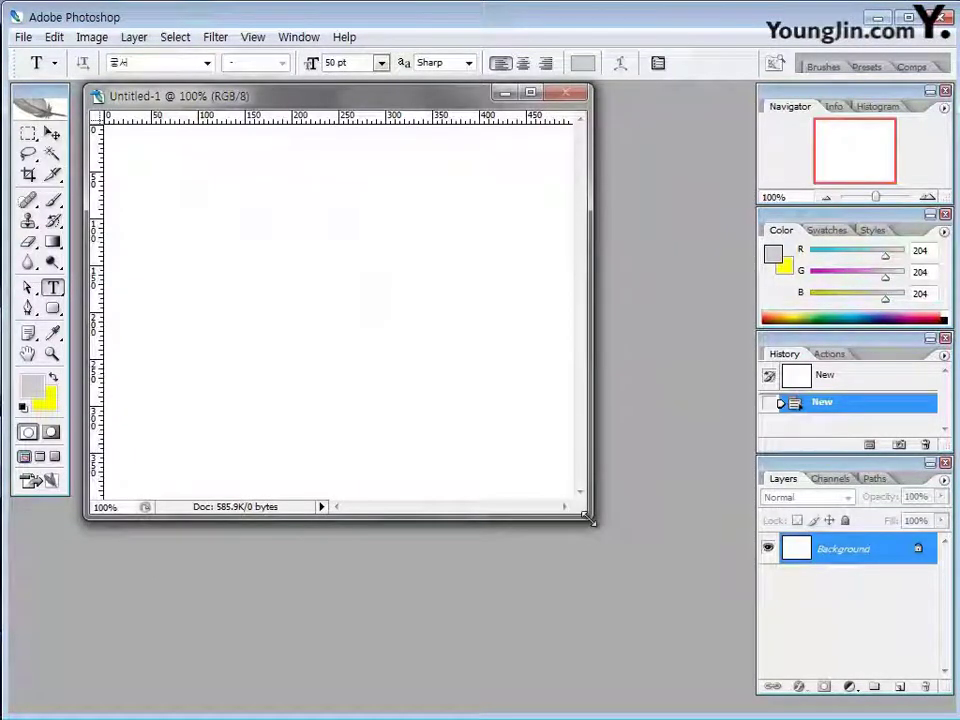
pyautogui.moveTo(593, 518); pyautogui.dragTo(614, 536)
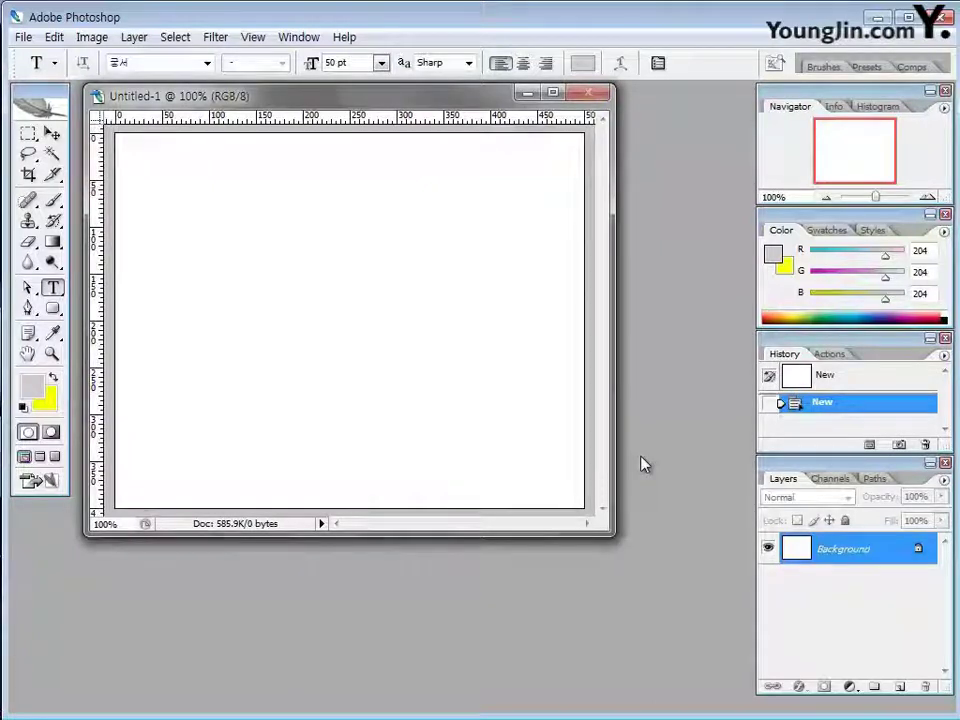
# - Set the foreground color to ffcc99 and fill the background layer with it
pyautogui.click(32, 386)
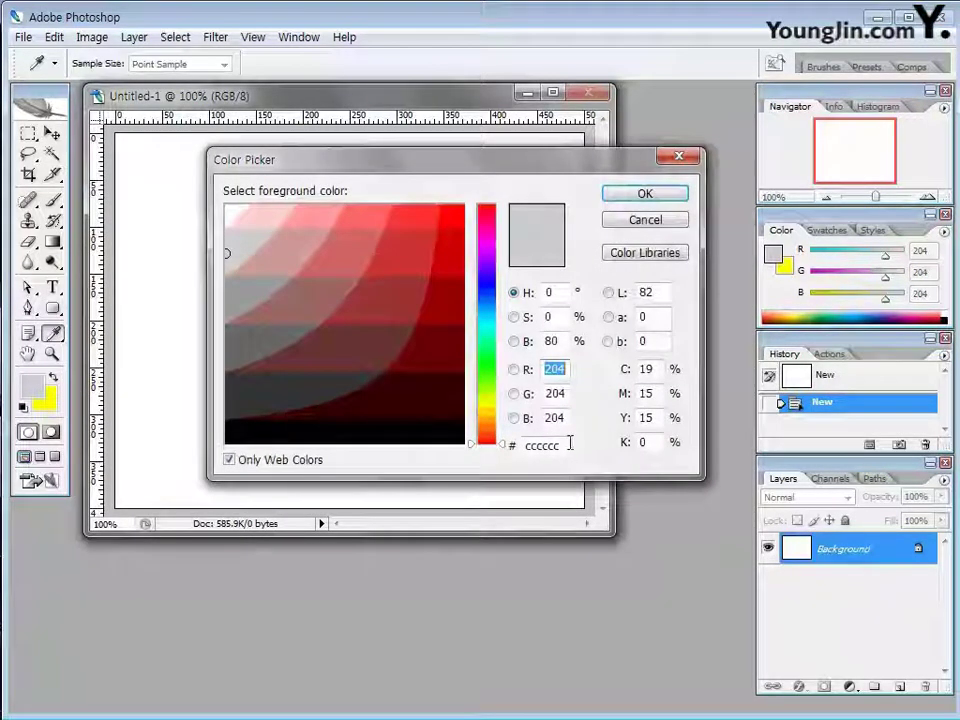
pyautogui.click(560, 445)
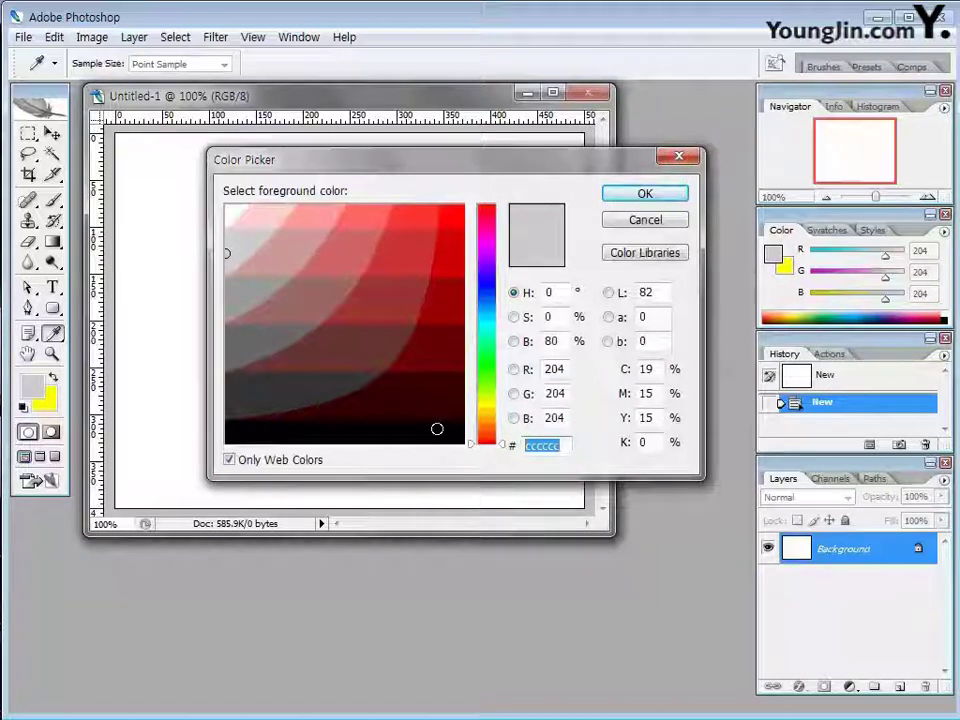
pyautogui.write('e')
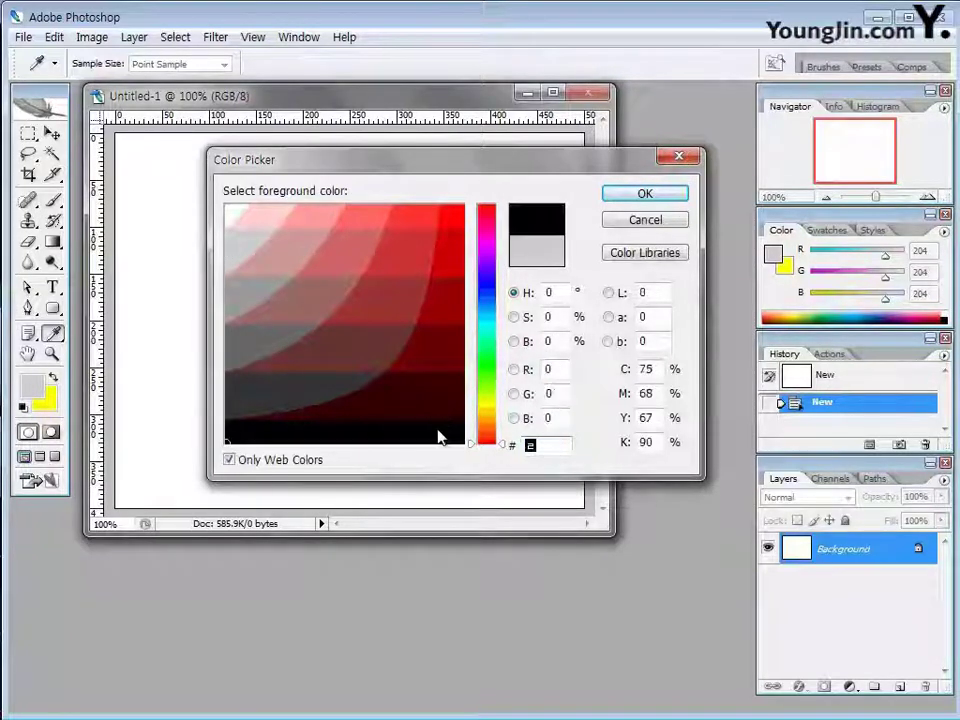
pyautogui.press('BackSpace')
pyautogui.write('ffcc99')
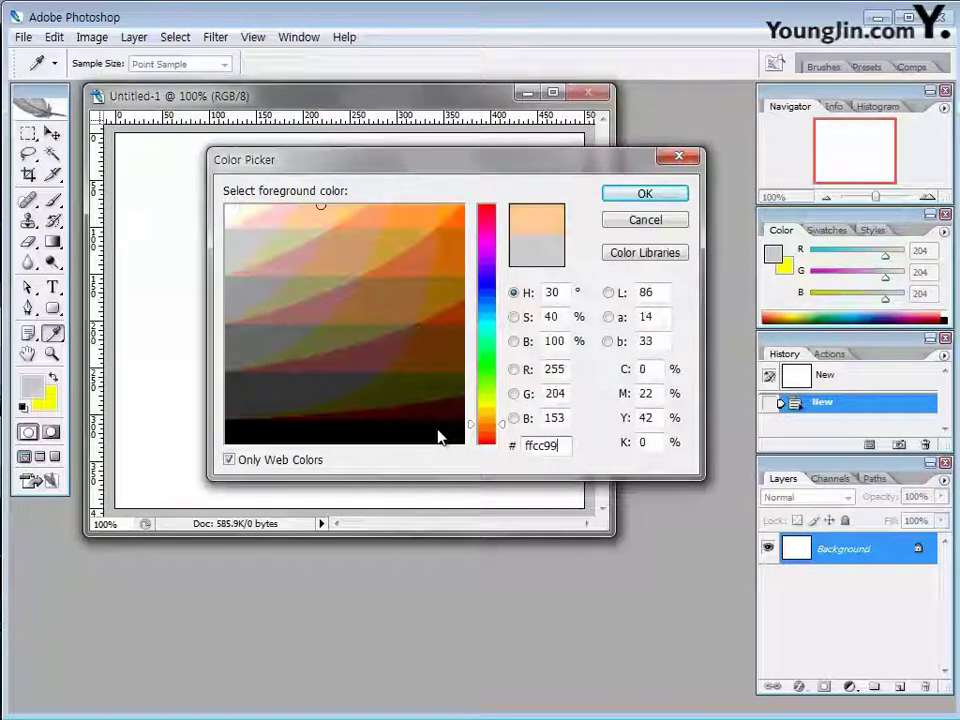
pyautogui.click(652, 196)
pyautogui.press('t')
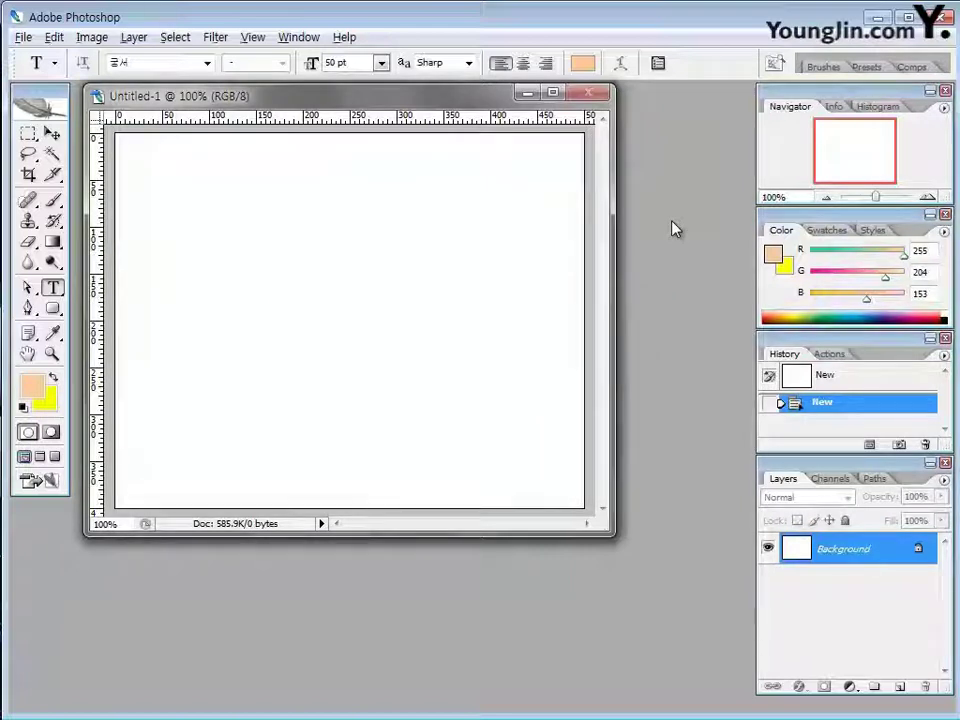
pyautogui.hotkey('alt', 'BackSpace')
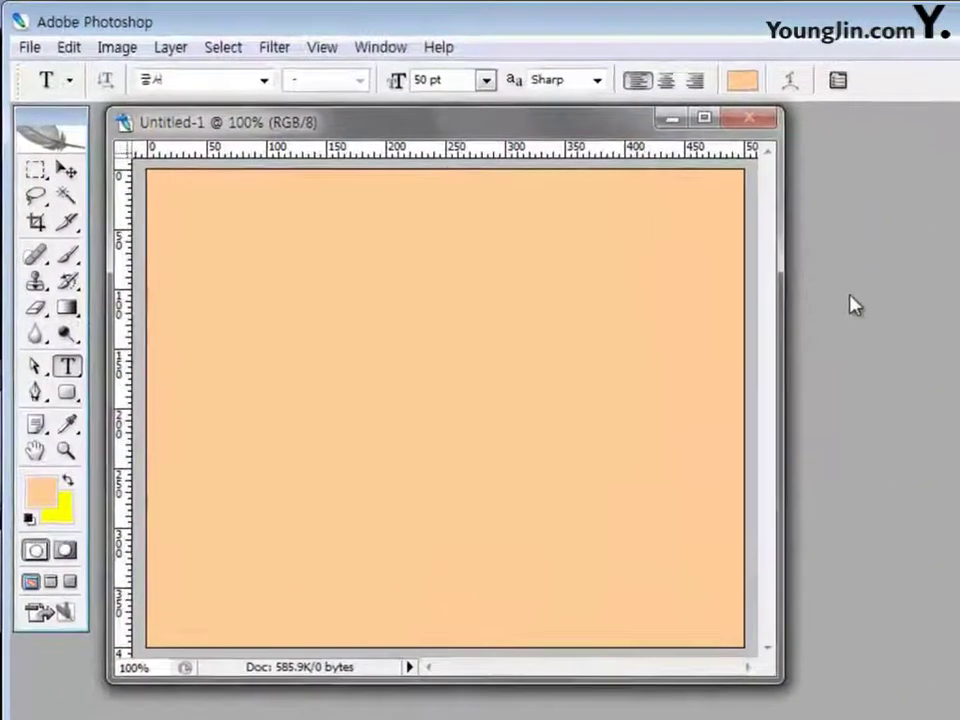
# - Create a second new document of 50 by 50 pixels at 72 pixels/inch with transparent background contents
pyautogui.hotkey('ctrl', 'n')
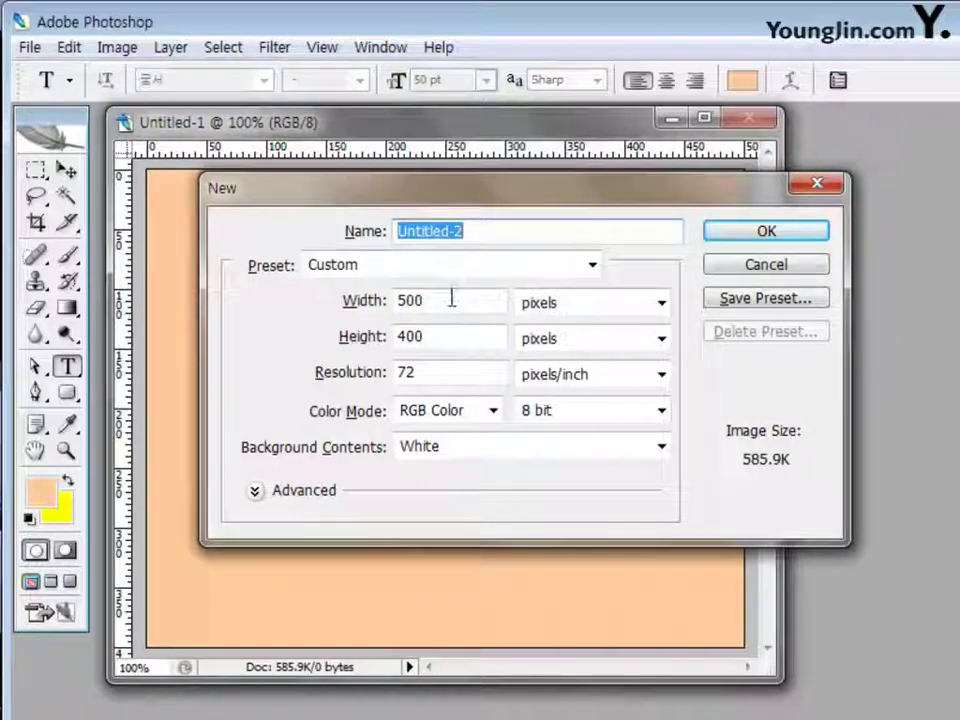
pyautogui.moveTo(452, 298); pyautogui.dragTo(258, 280)
pyautogui.write('50')
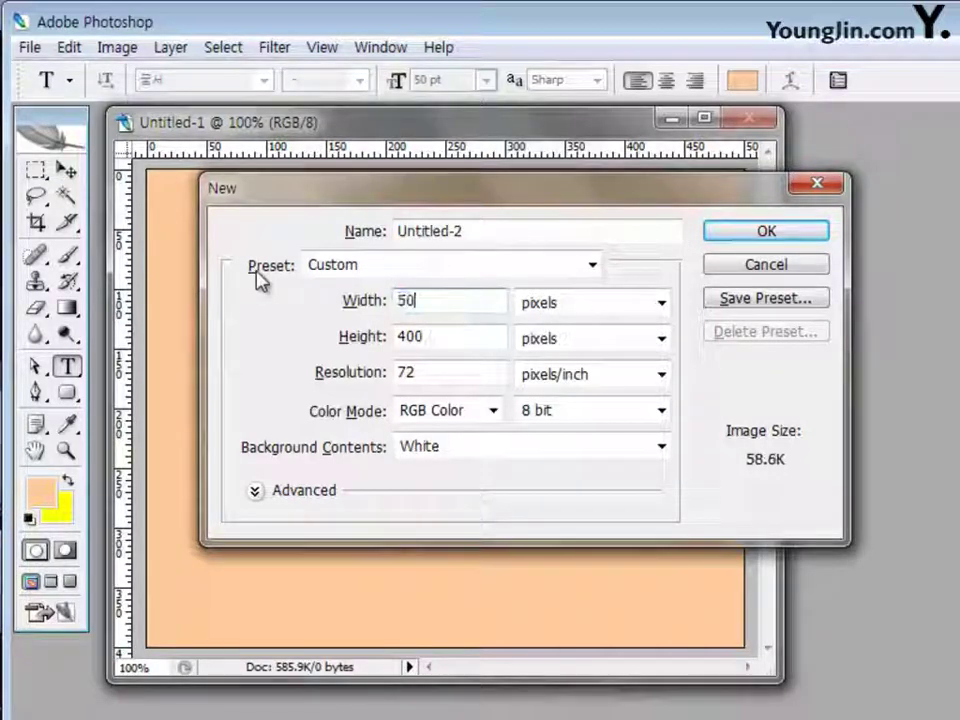
pyautogui.press('Tab')
pyautogui.press('Tab')
pyautogui.write('50')
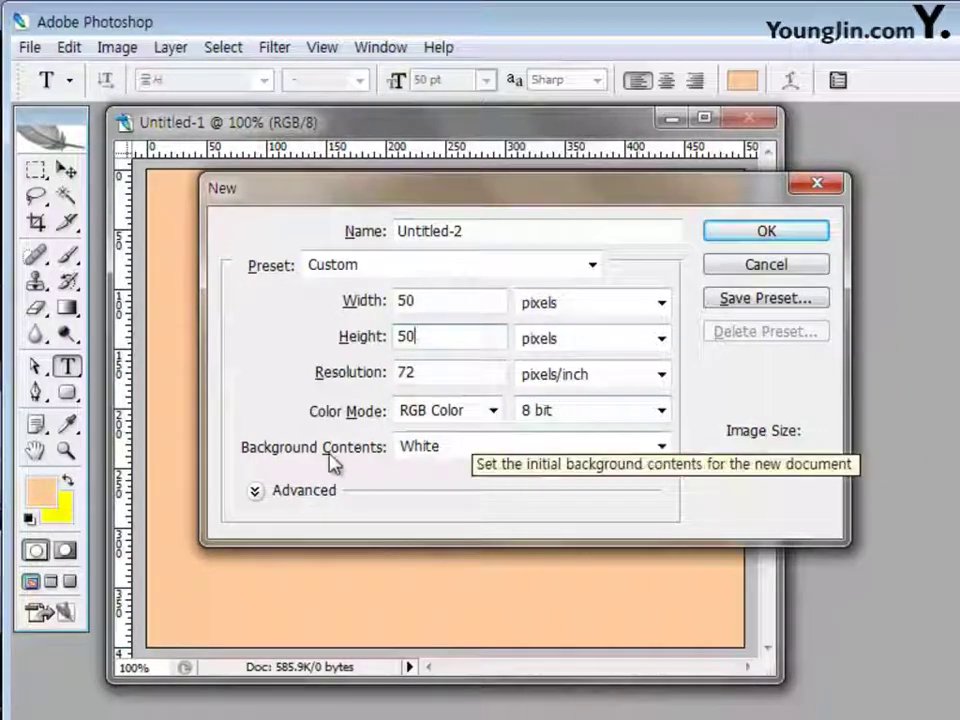
pyautogui.click(663, 447)
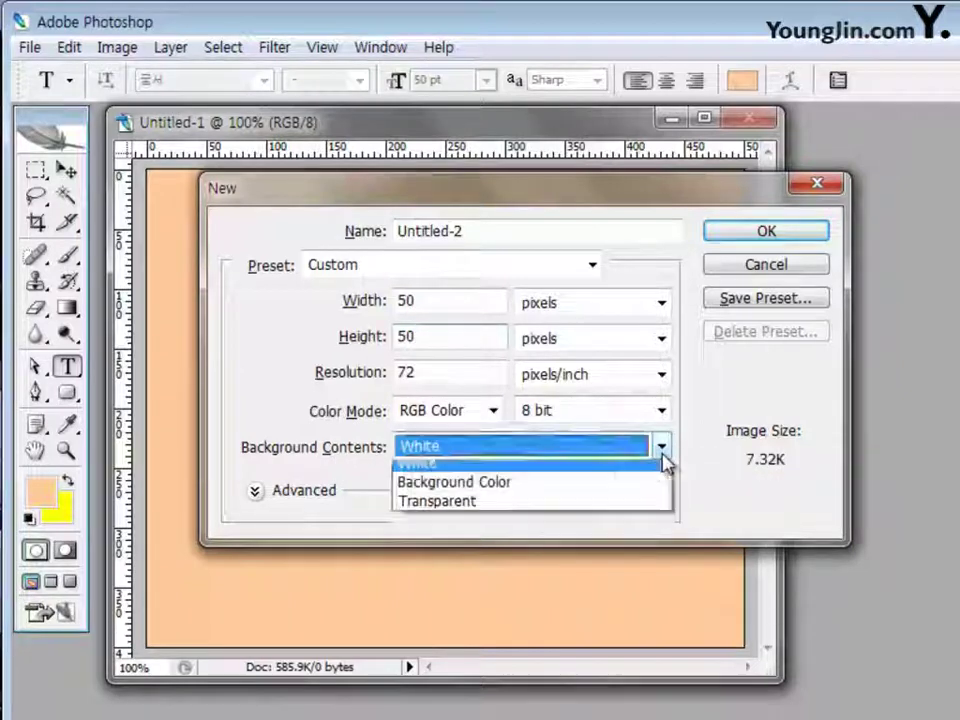
pyautogui.click(554, 511)
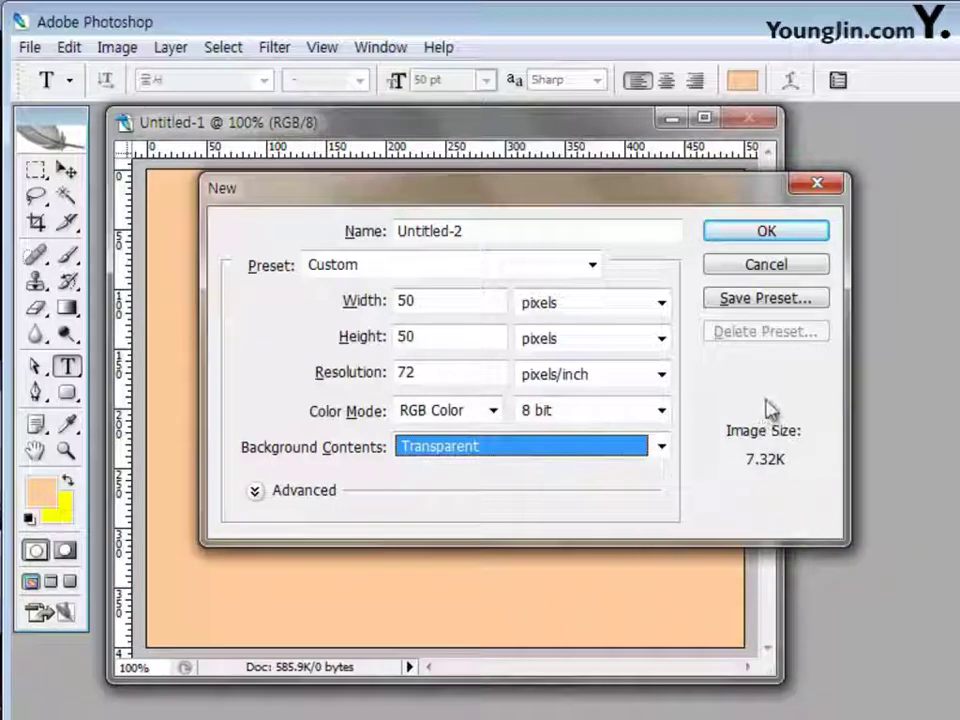
pyautogui.click(783, 241)
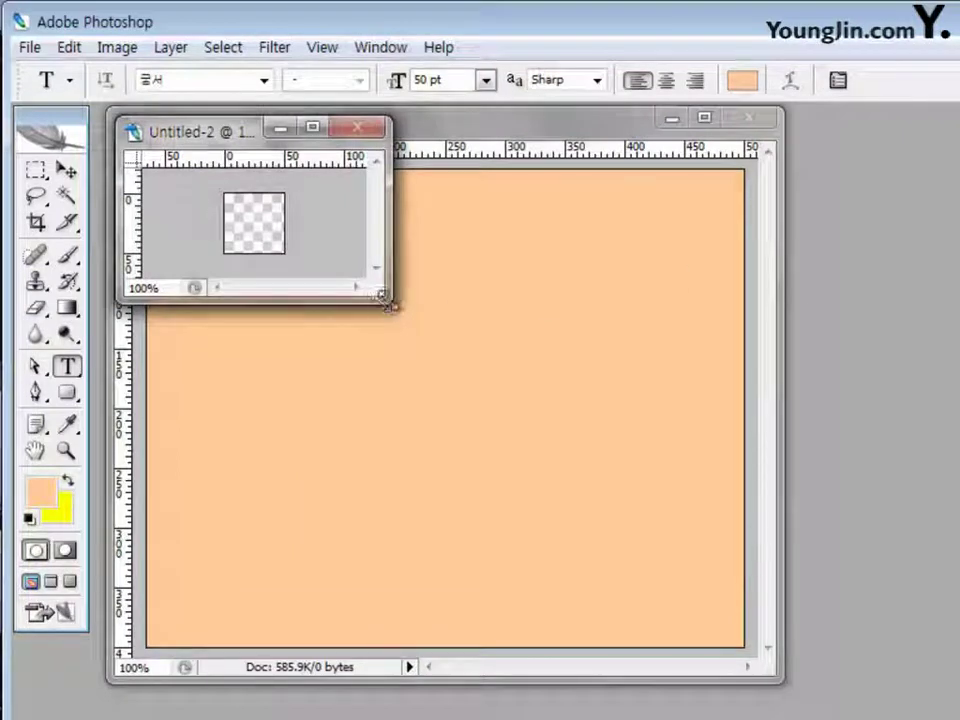
# - Set up the Custom Shape tool in fill pixels mode with the Ornament 8 shape
pyautogui.moveTo(386, 300); pyautogui.dragTo(502, 451)
pyautogui.hotkey('ctrl', '+')
pyautogui.hotkey('ctrl', '+')
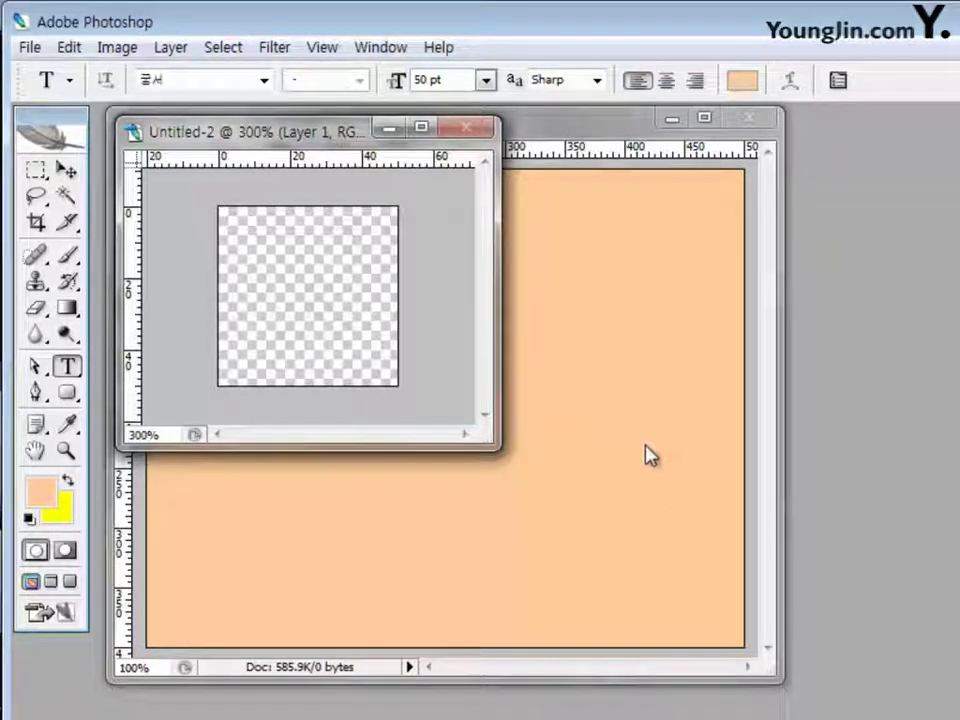
pyautogui.click(68, 393)
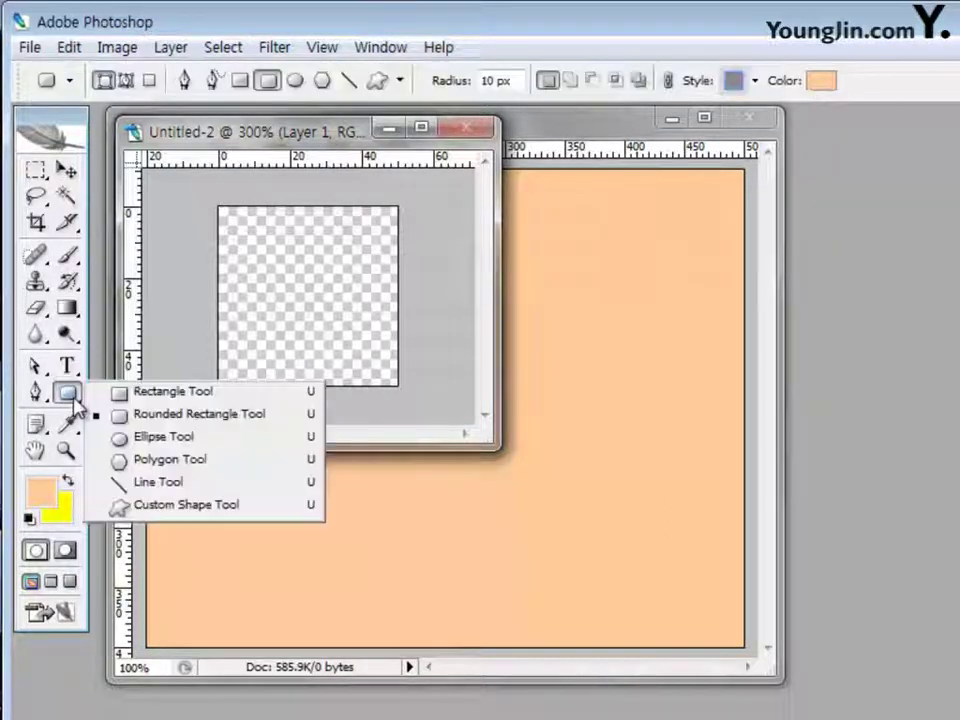
pyautogui.click(186, 508)
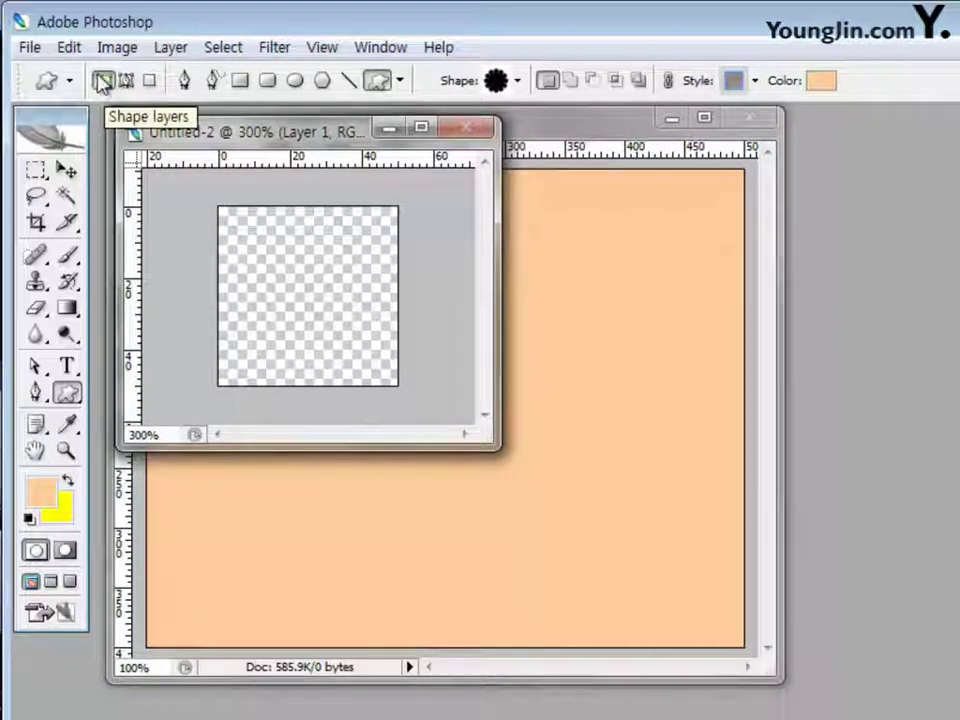
pyautogui.click(150, 84)
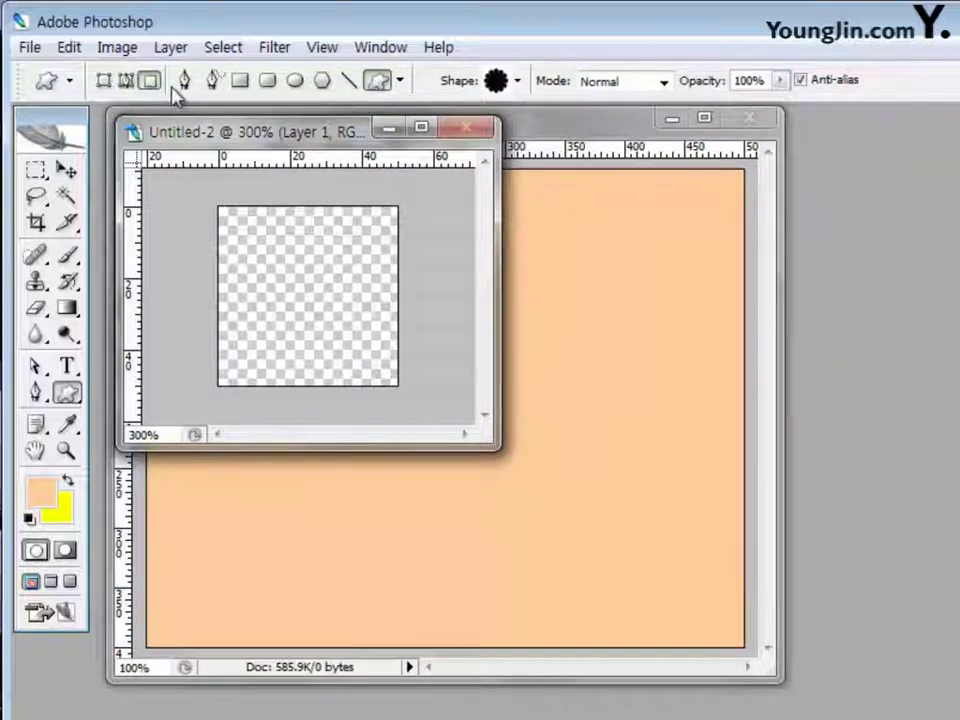
pyautogui.click(516, 83)
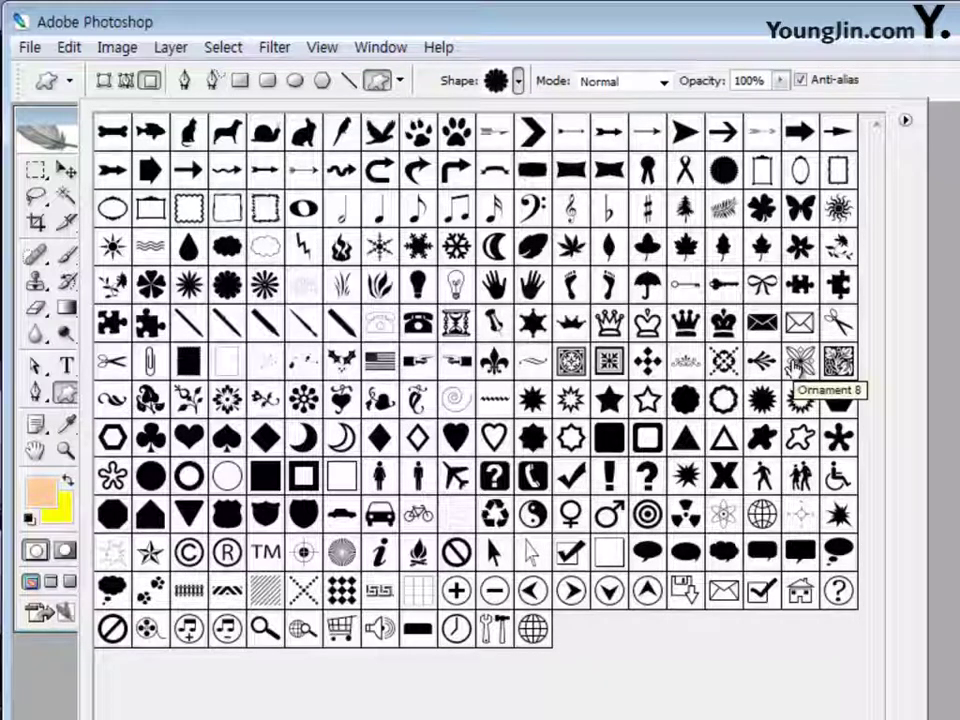
pyautogui.click(797, 362)
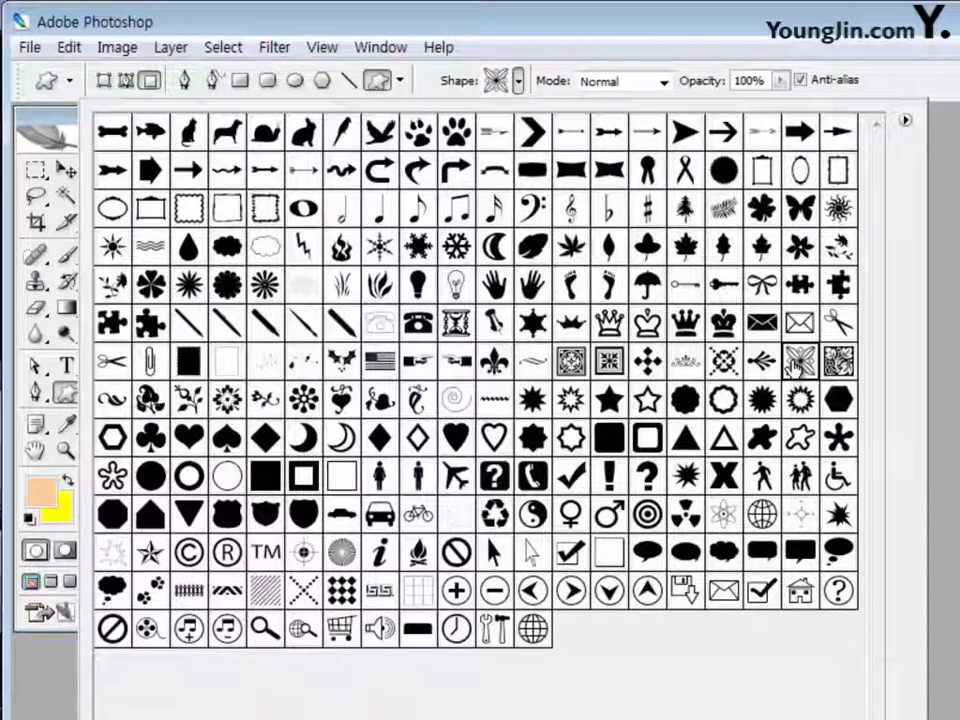
pyautogui.click(897, 92)
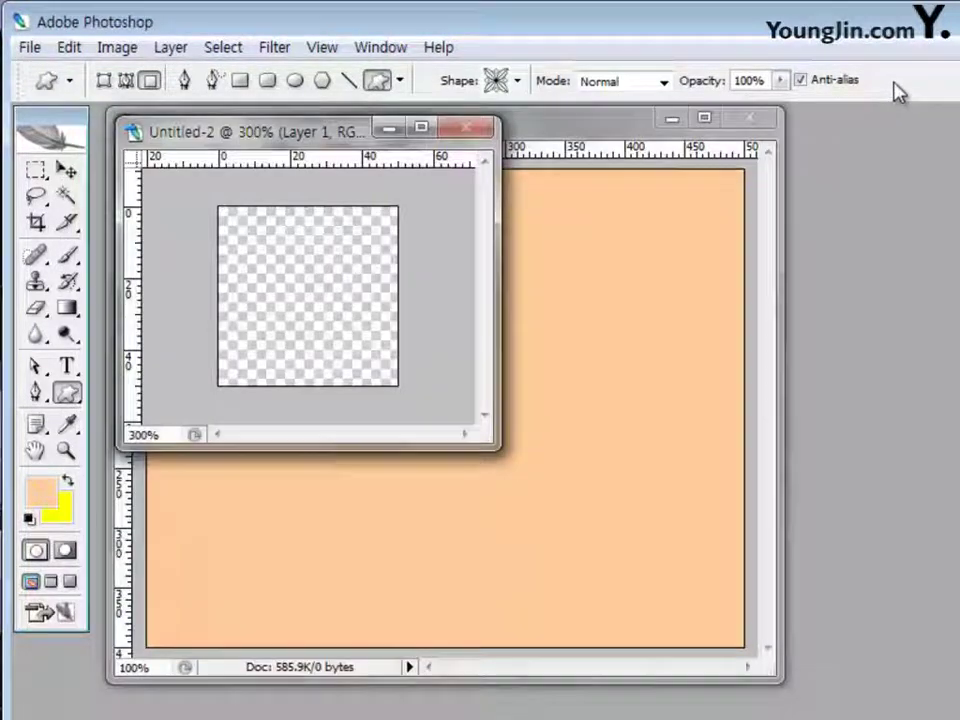
# - Set the foreground color to 3366ff and draw the ornament shape across the whole 50 by 50 pixel canvas
pyautogui.click(45, 497)
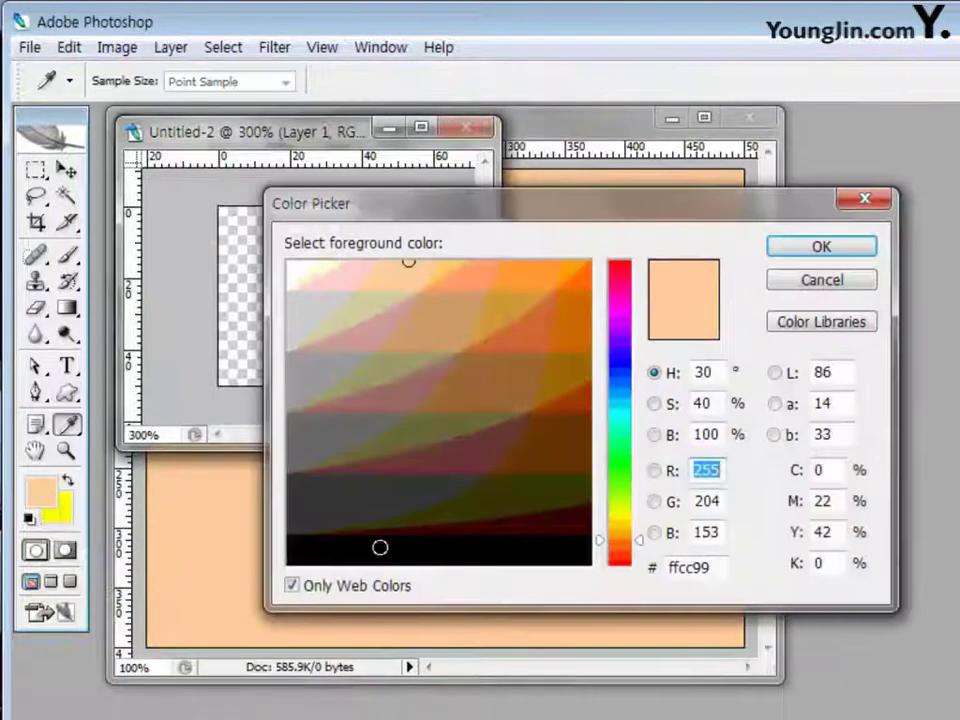
pyautogui.doubleClick(722, 568)
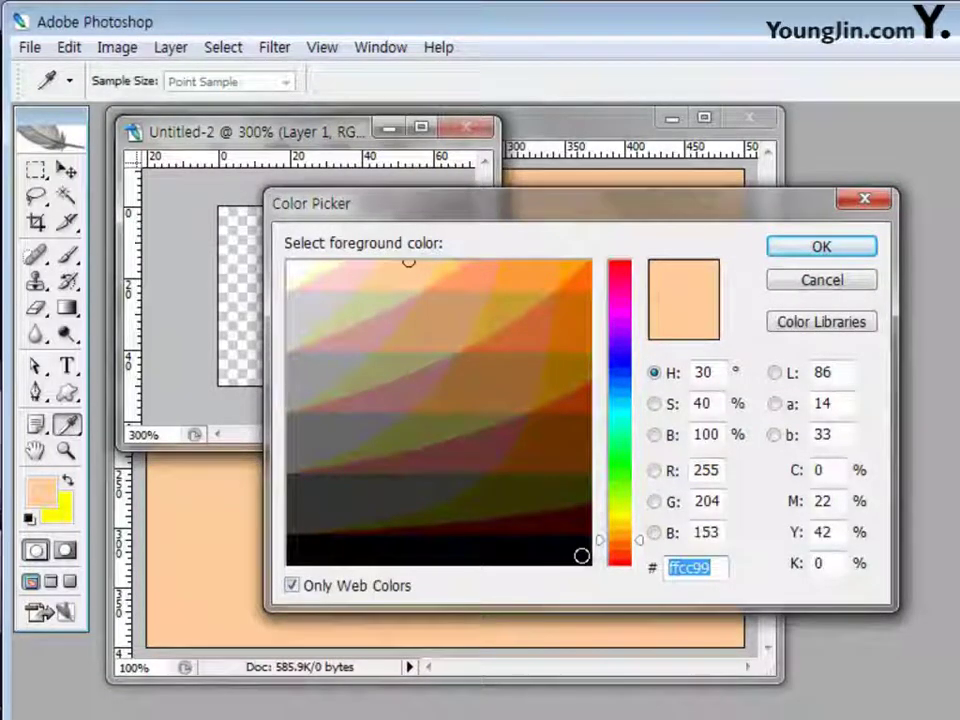
pyautogui.write('3366ff')
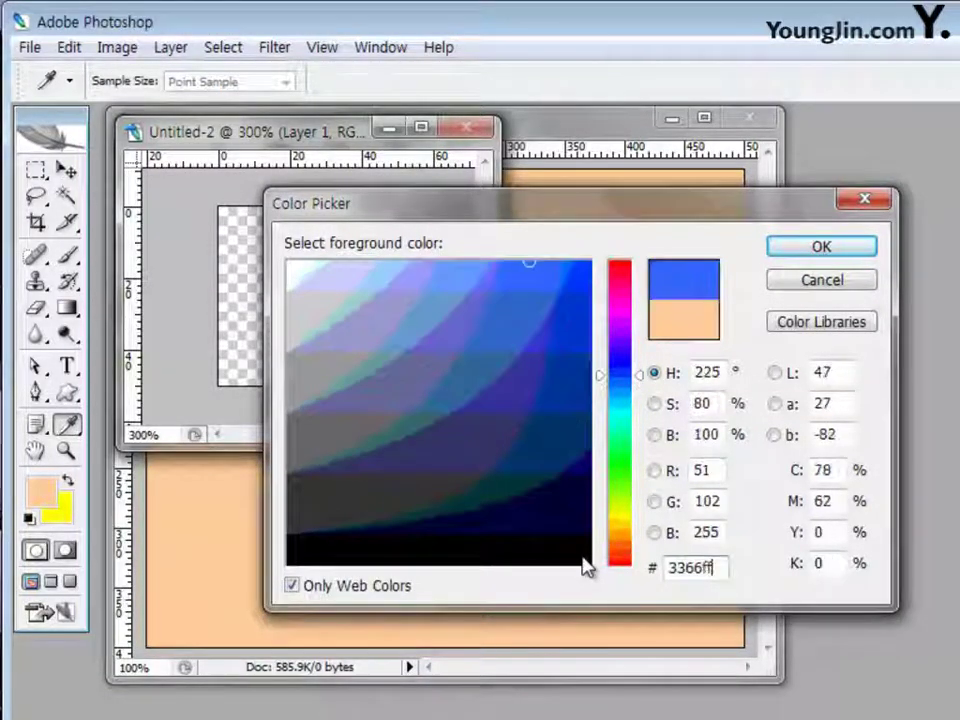
pyautogui.click(850, 250)
pyautogui.press('u')
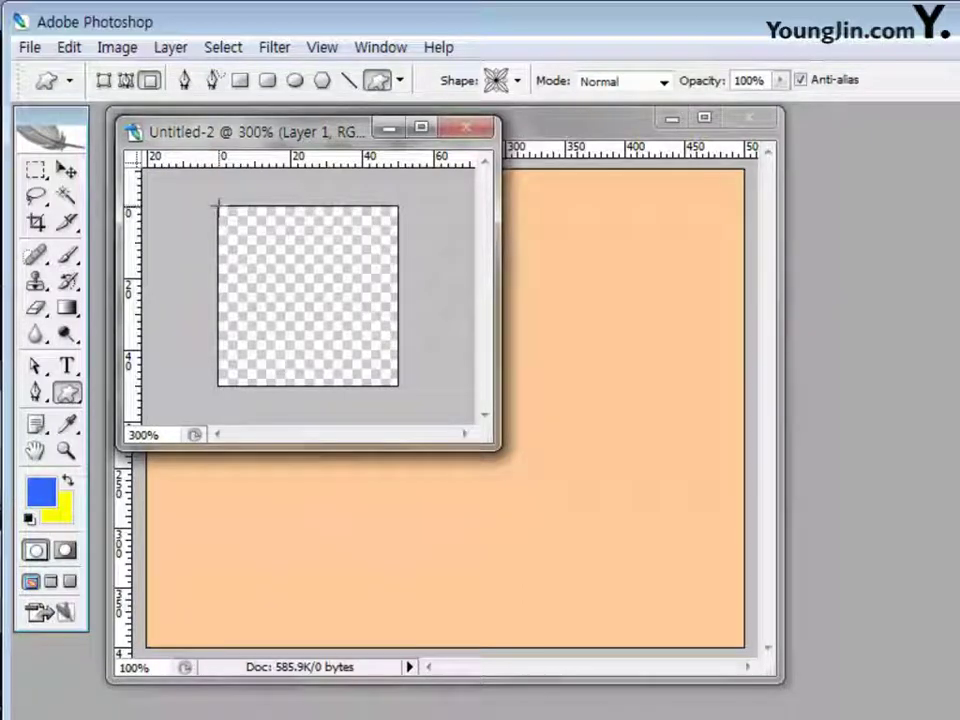
pyautogui.moveTo(218, 205); pyautogui.dragTo(398, 389)
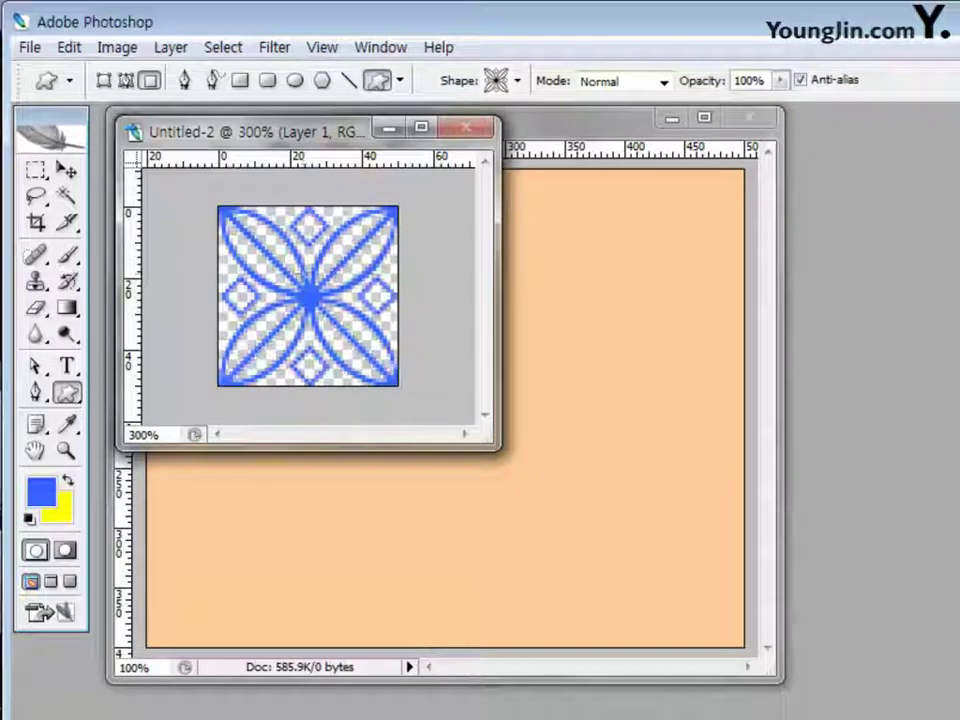
# - Define the blue ornament tile as a pattern, keeping the default name
pyautogui.click(71, 53)
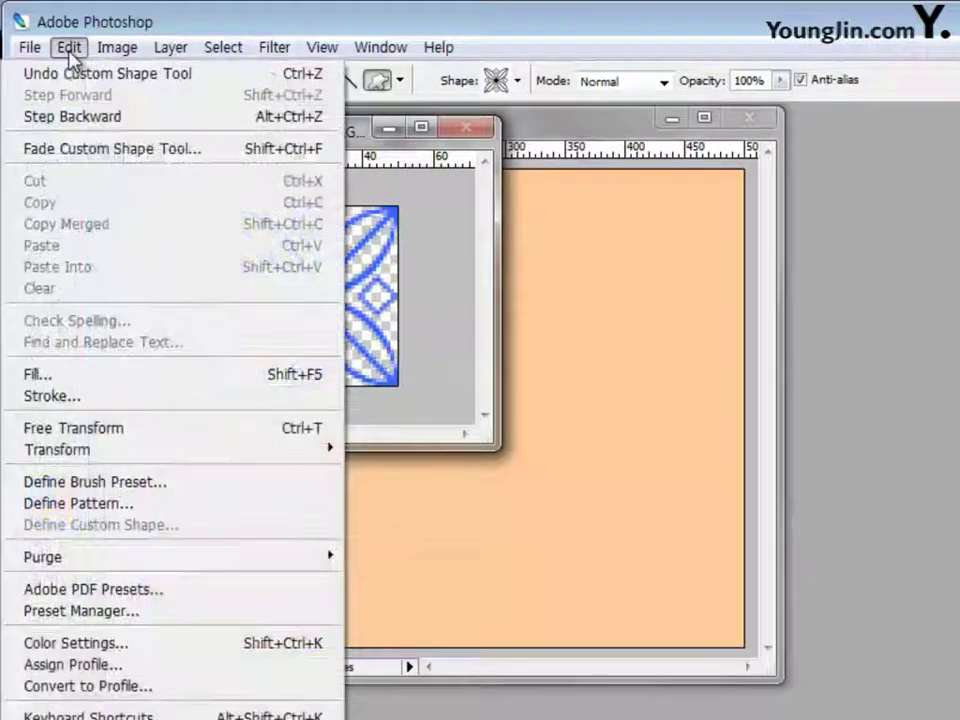
pyautogui.click(137, 512)
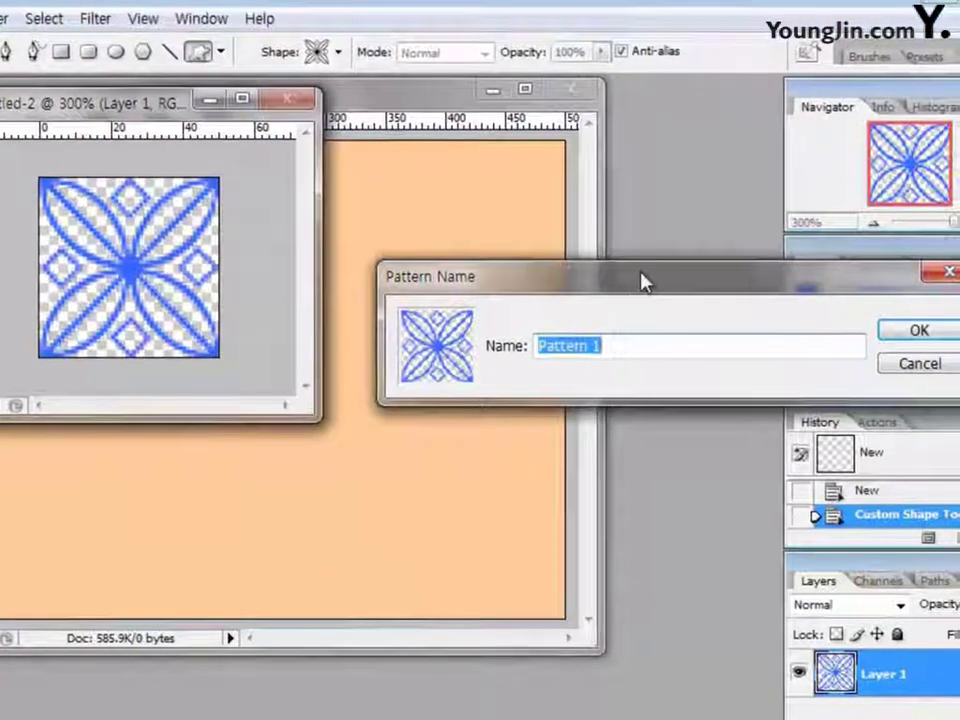
pyautogui.moveTo(643, 282); pyautogui.dragTo(540, 282)
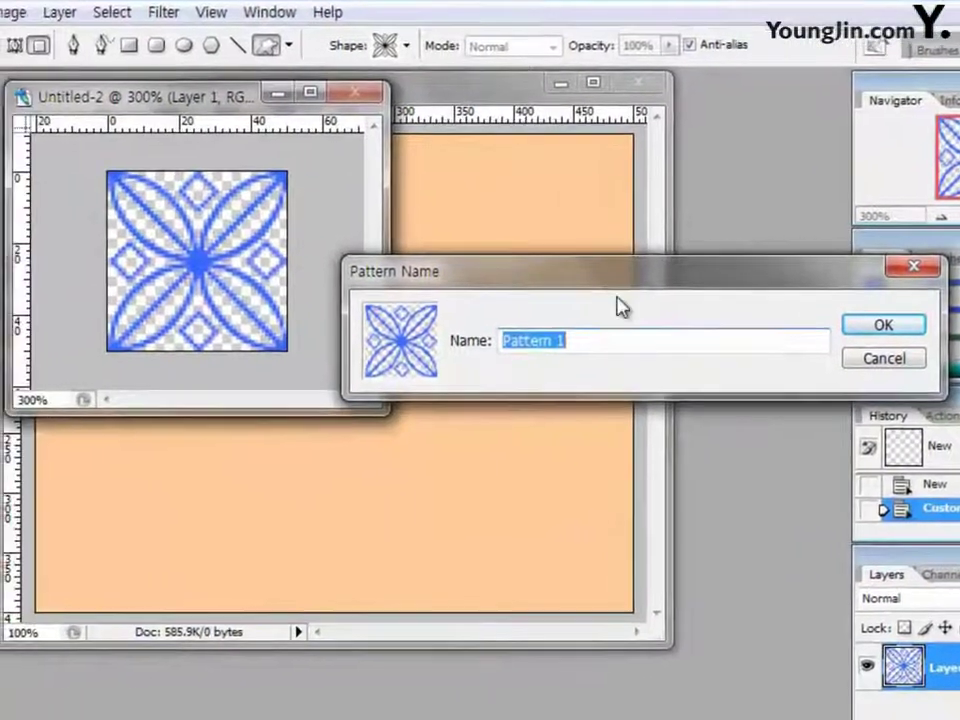
pyautogui.click(886, 326)
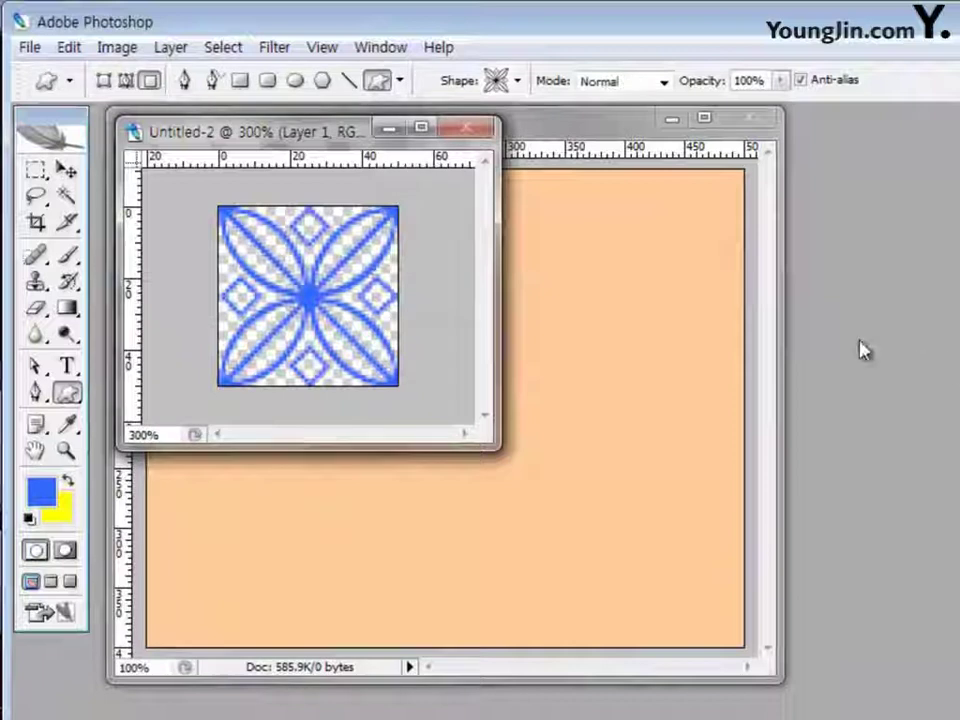
# - Close the small ornament document without saving its changes
pyautogui.moveTo(287, 138); pyautogui.dragTo(343, 240)
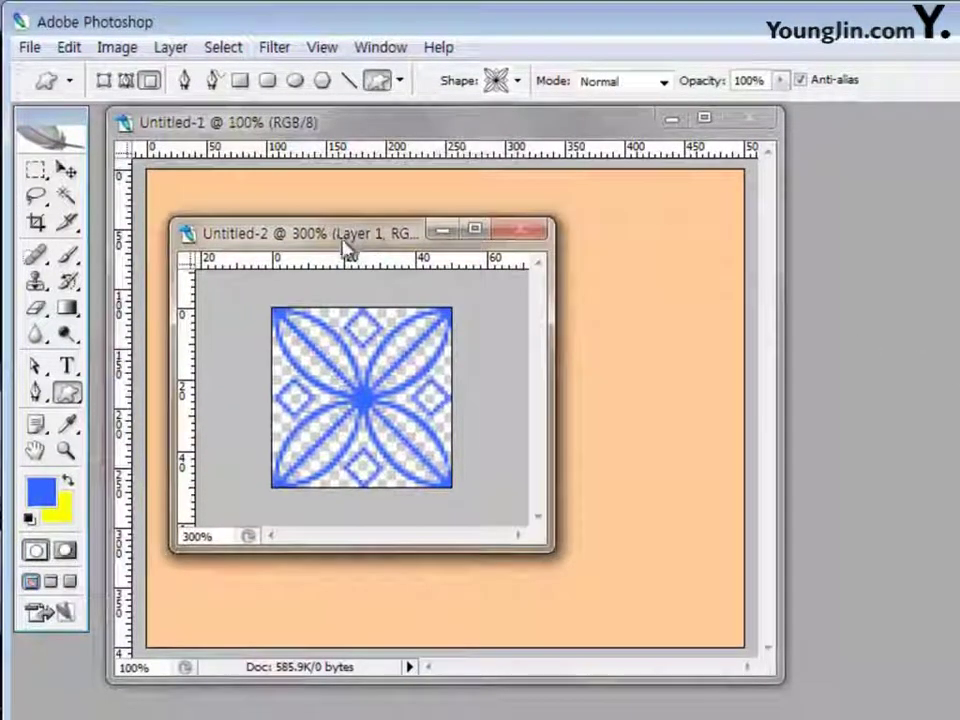
pyautogui.click(518, 236)
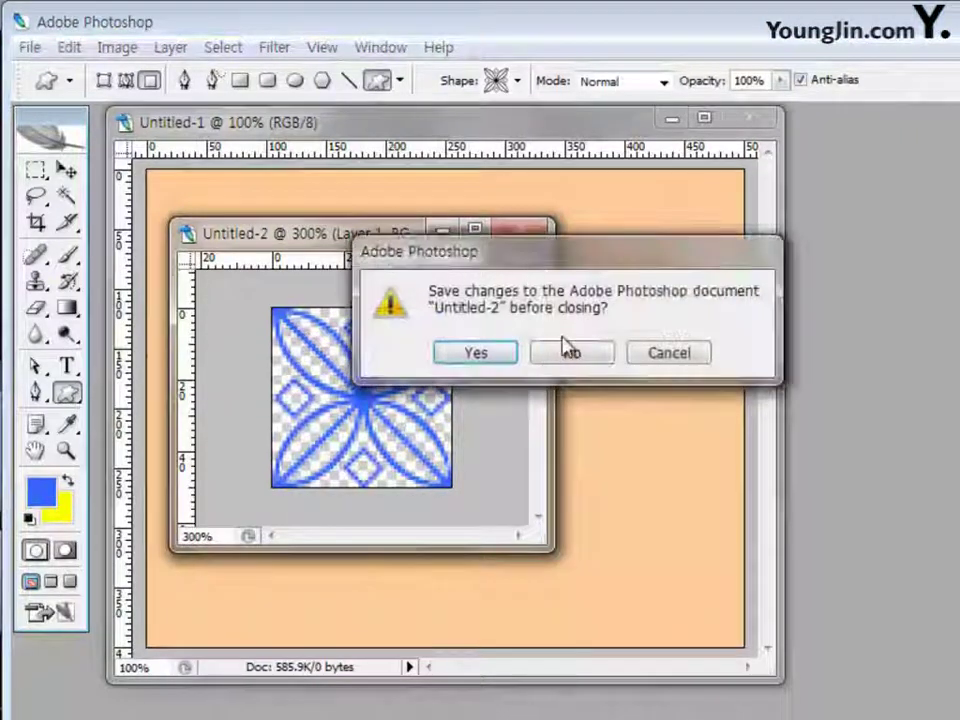
pyautogui.click(572, 350)
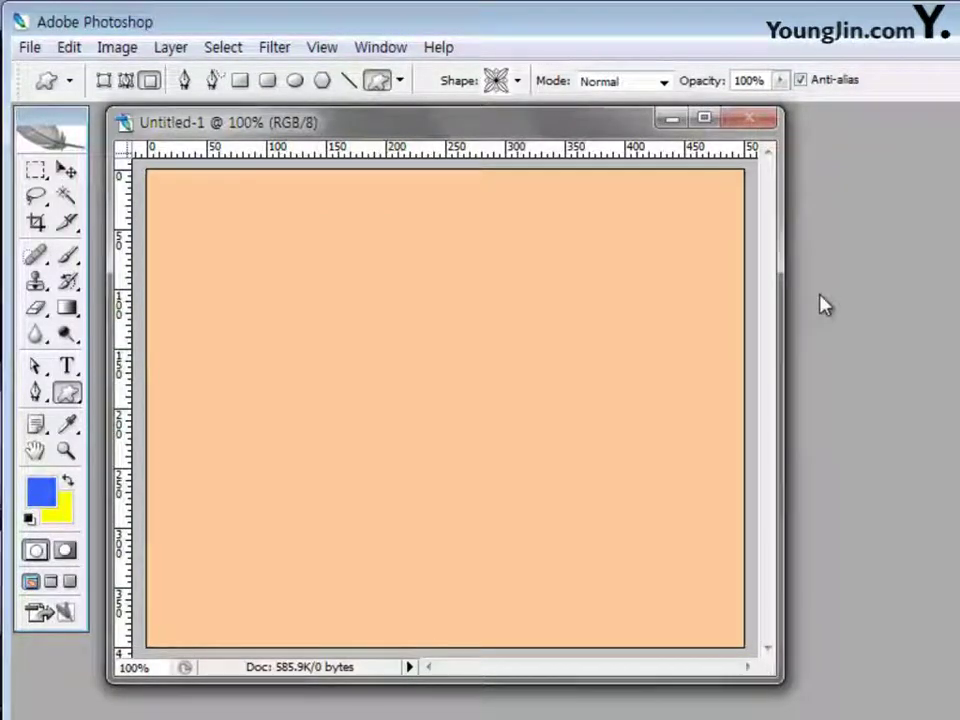
# - Reset the Rectangular Marquee tool and select the full-width strip from the canvas's upper edge down to 100 pixels
pyautogui.click(36, 171)
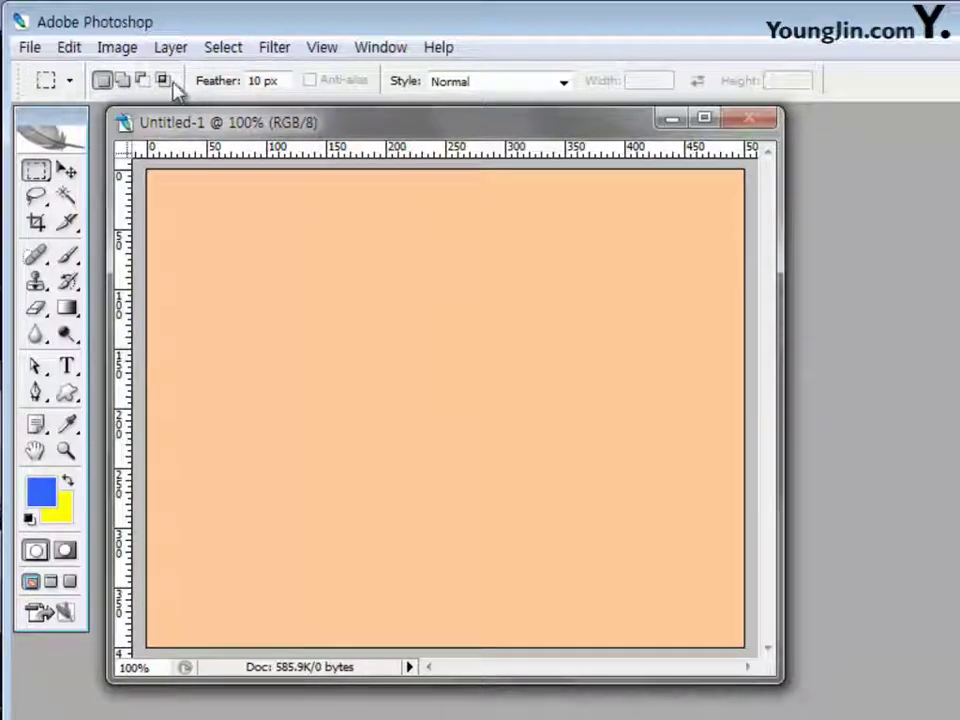
pyautogui.rightClick(72, 86)
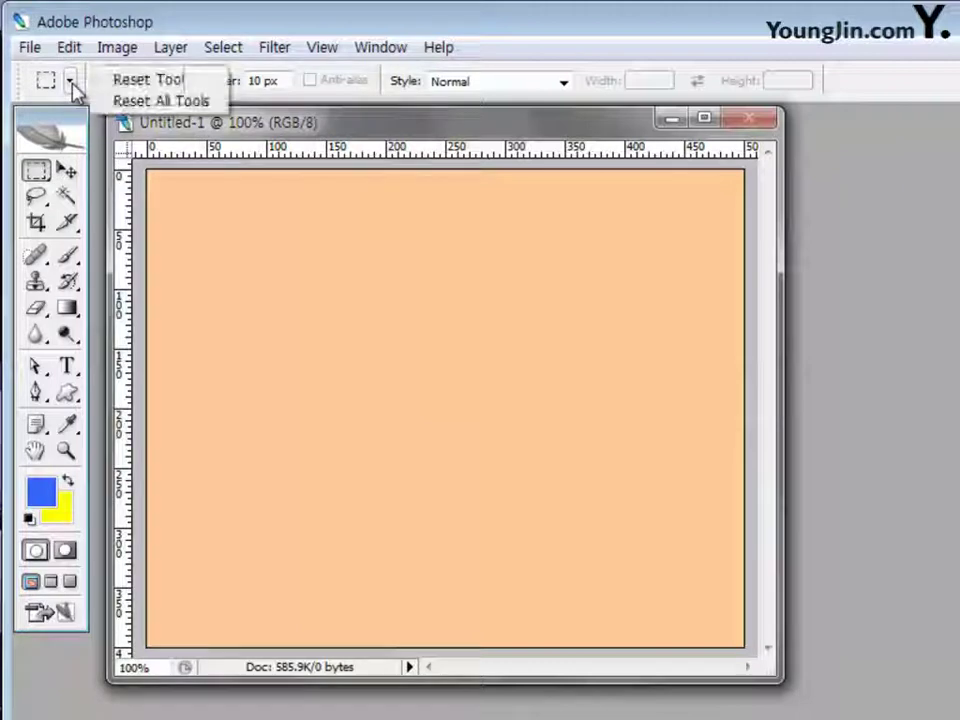
pyautogui.click(168, 82)
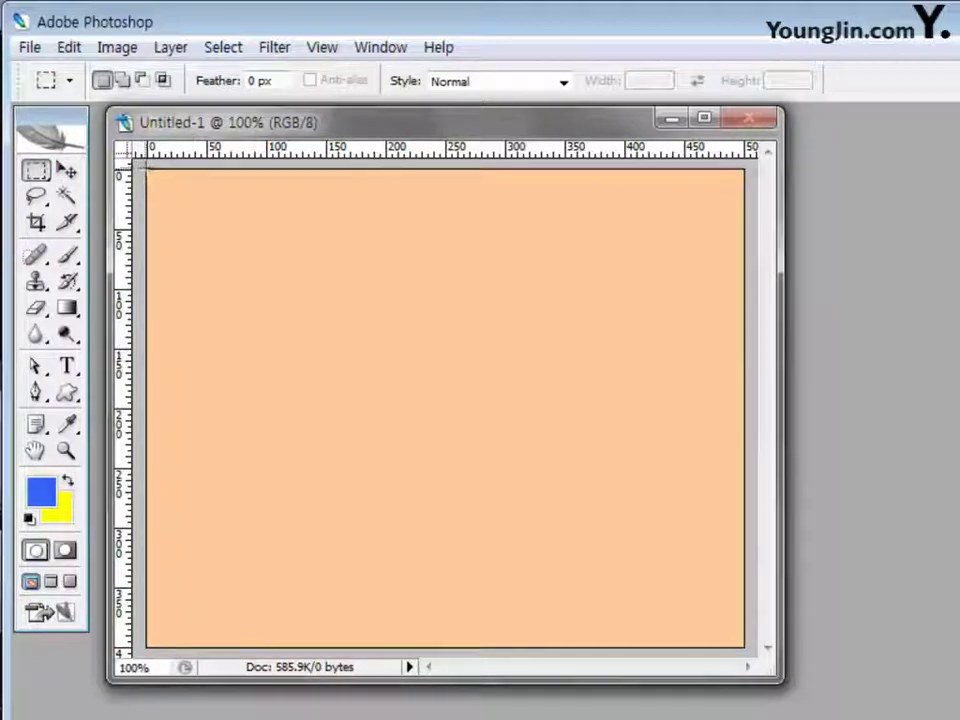
pyautogui.moveTo(148, 170); pyautogui.dragTo(748, 290)
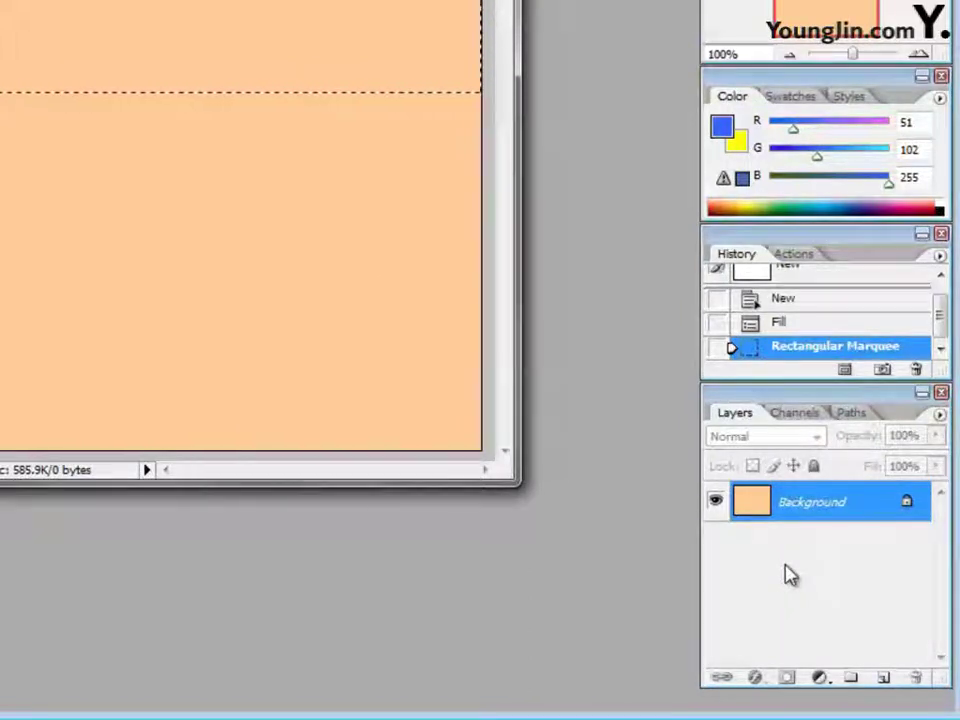
# - Add a new layer and fill the selected strip with the custom blue ornament pattern in Normal mode at 100% opacity
pyautogui.click(883, 680)
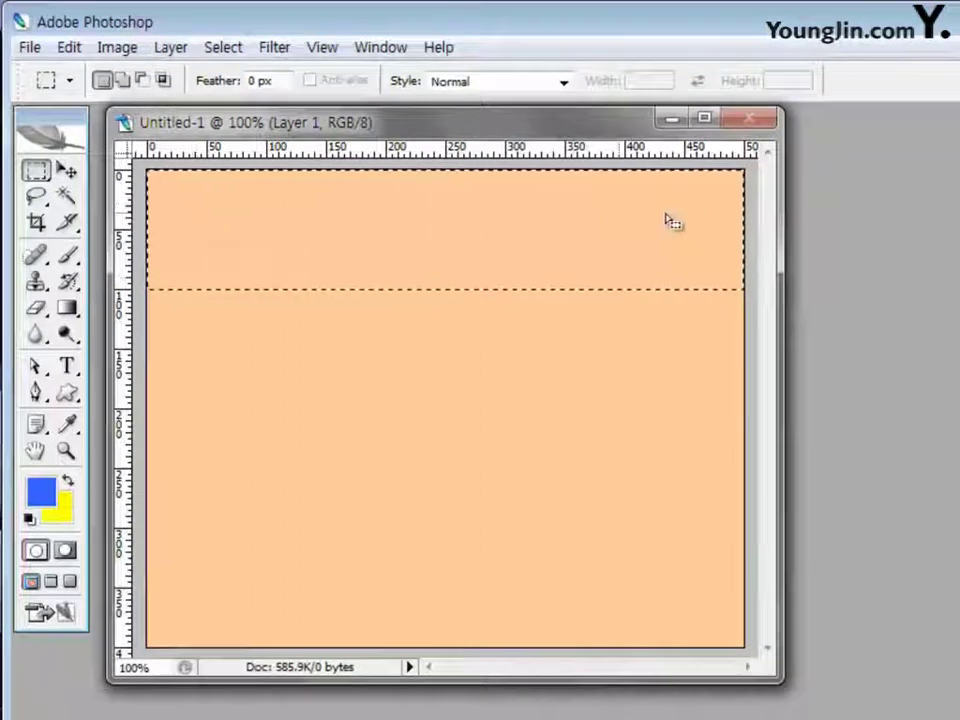
pyautogui.click(66, 46)
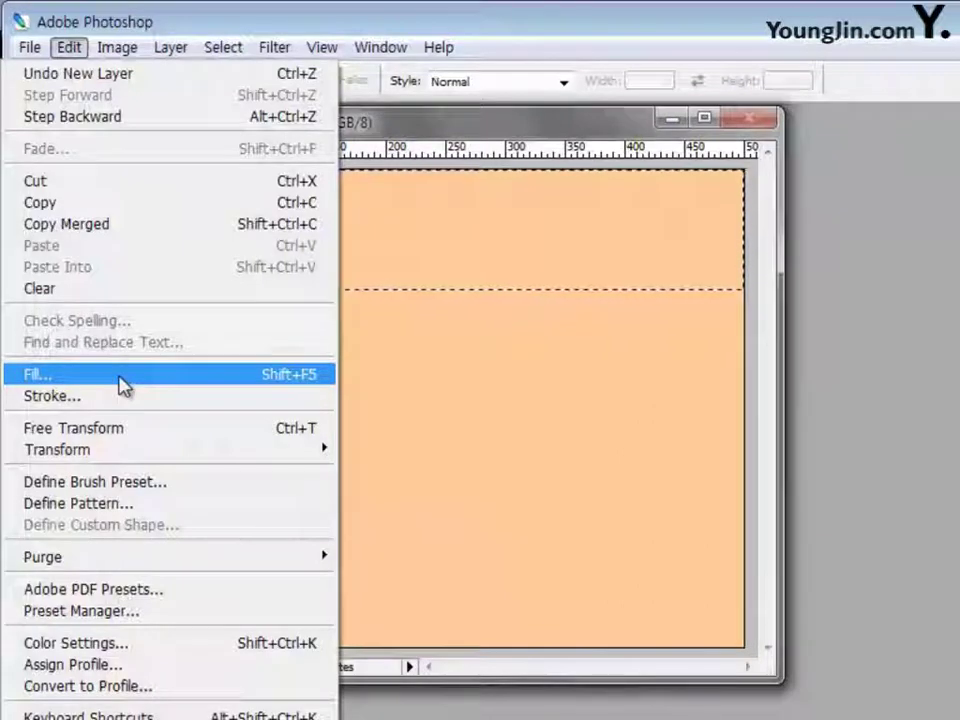
pyautogui.click(120, 385)
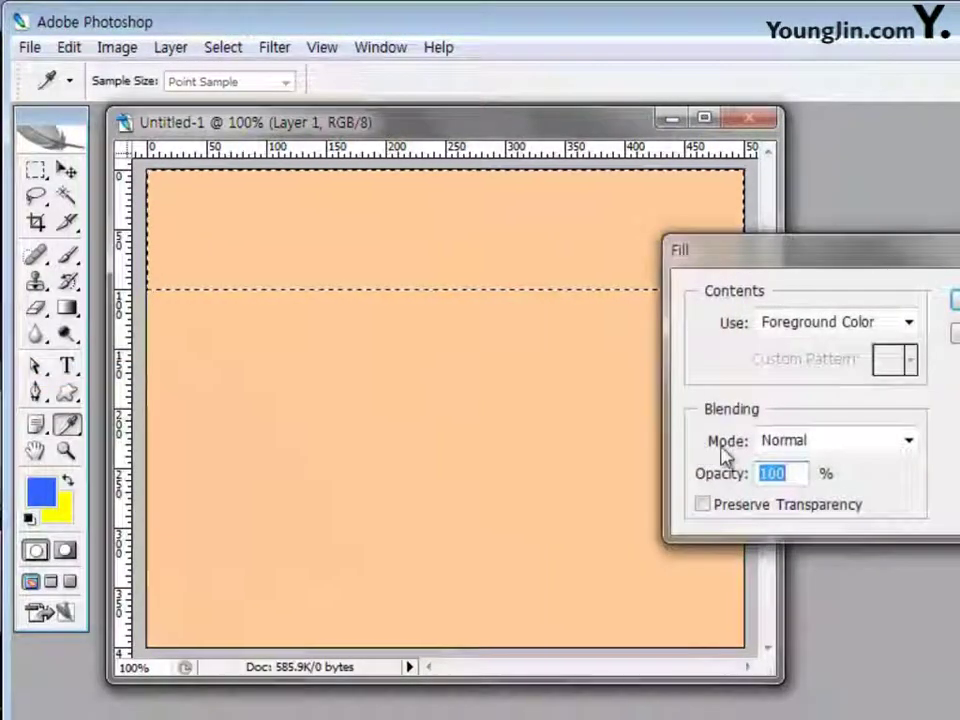
pyautogui.moveTo(765, 258); pyautogui.dragTo(474, 256)
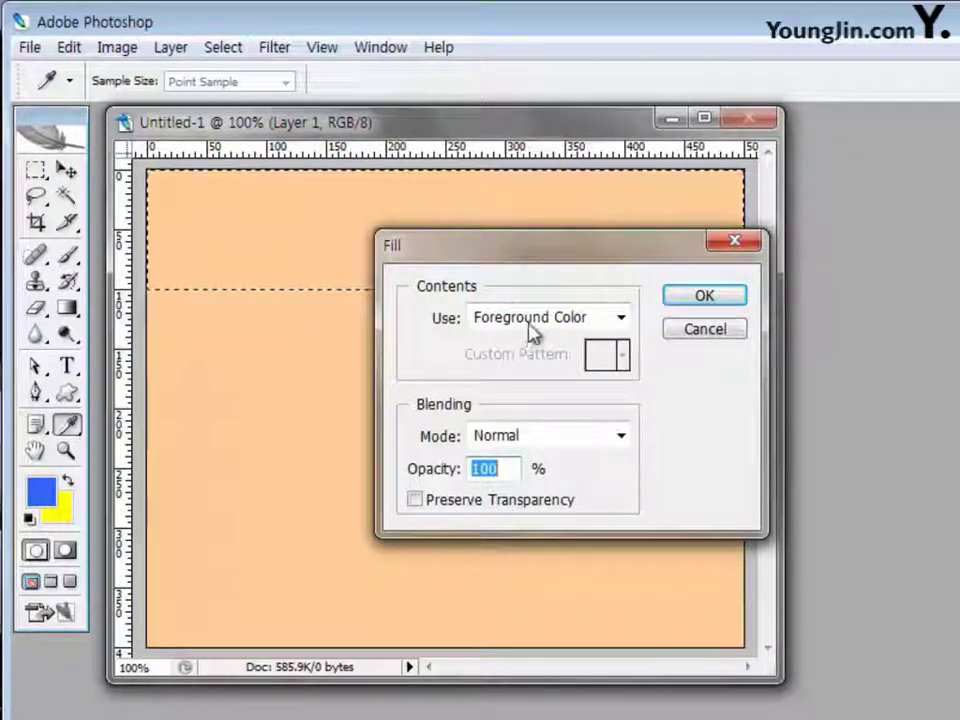
pyautogui.click(625, 322)
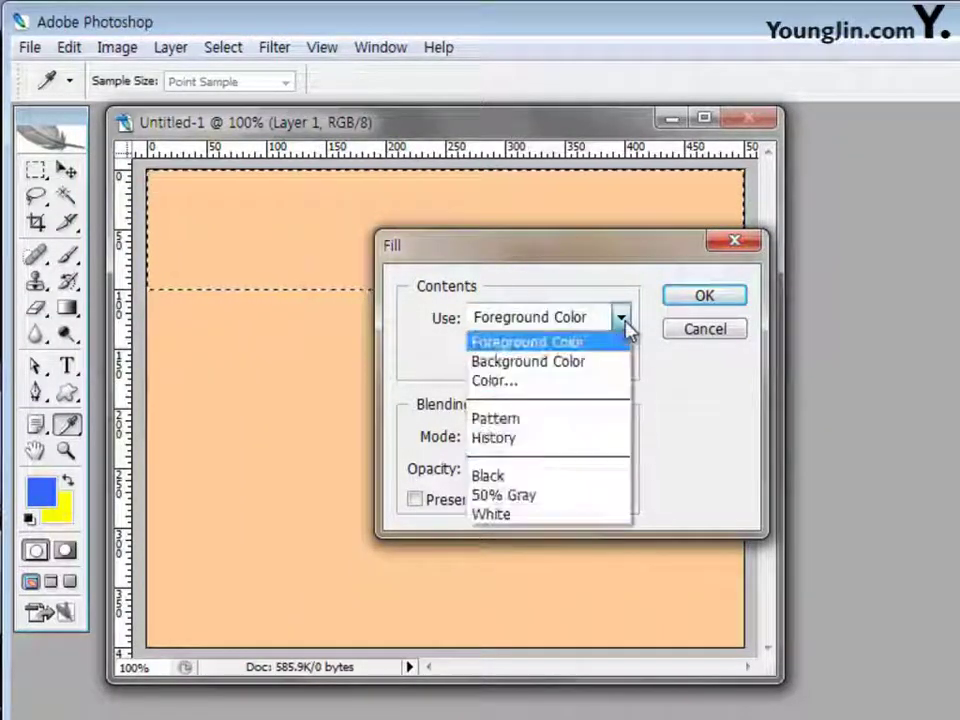
pyautogui.click(555, 425)
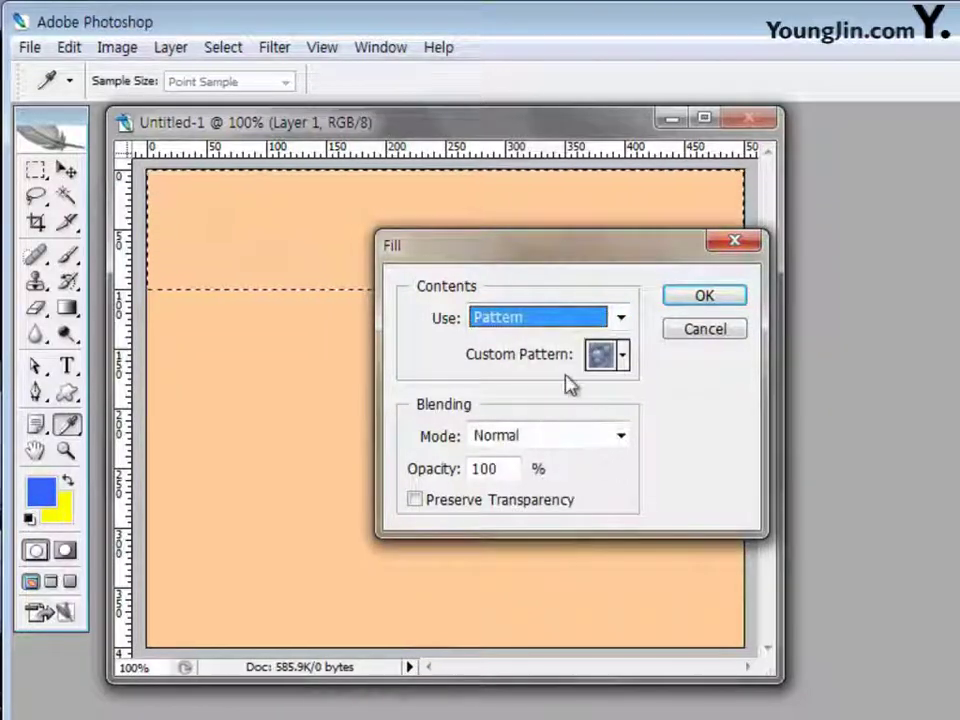
pyautogui.click(623, 358)
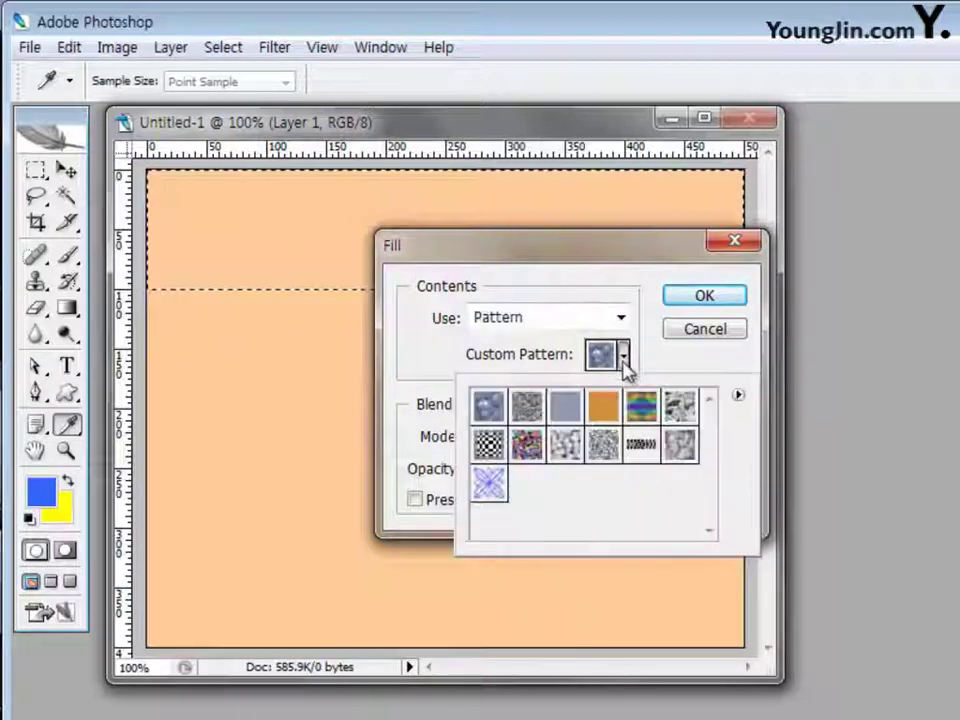
pyautogui.click(493, 487)
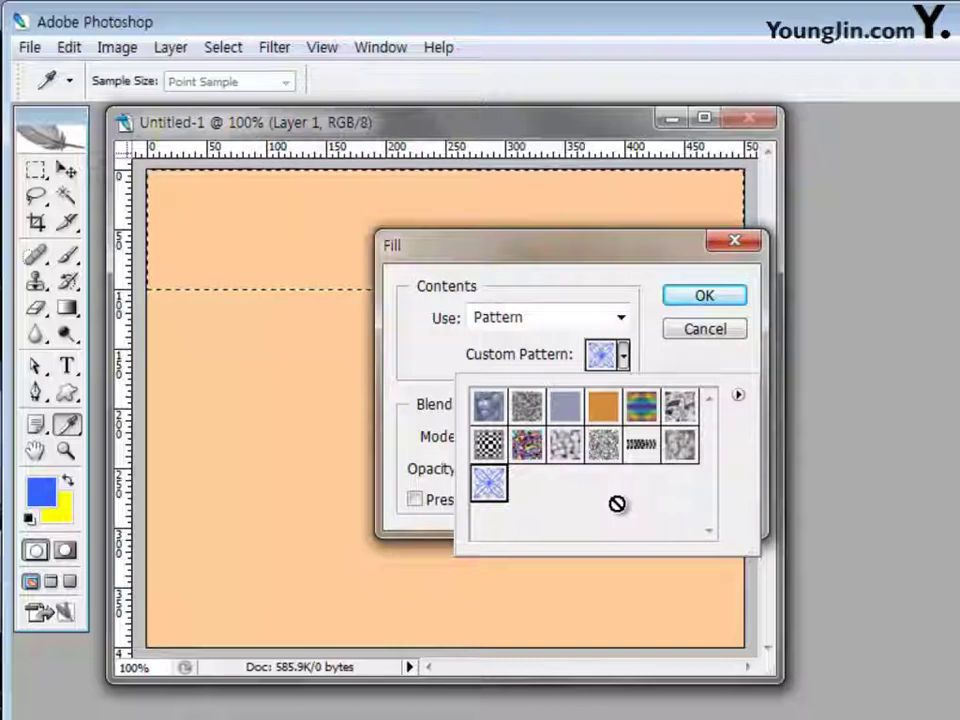
pyautogui.doubleClick(491, 486)
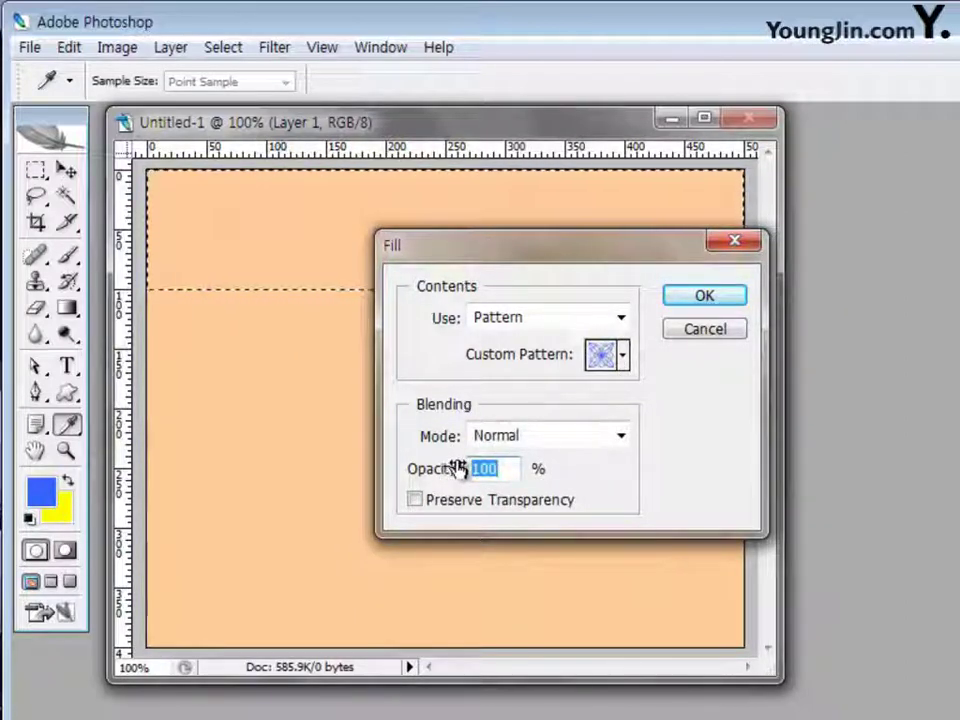
pyautogui.click(705, 296)
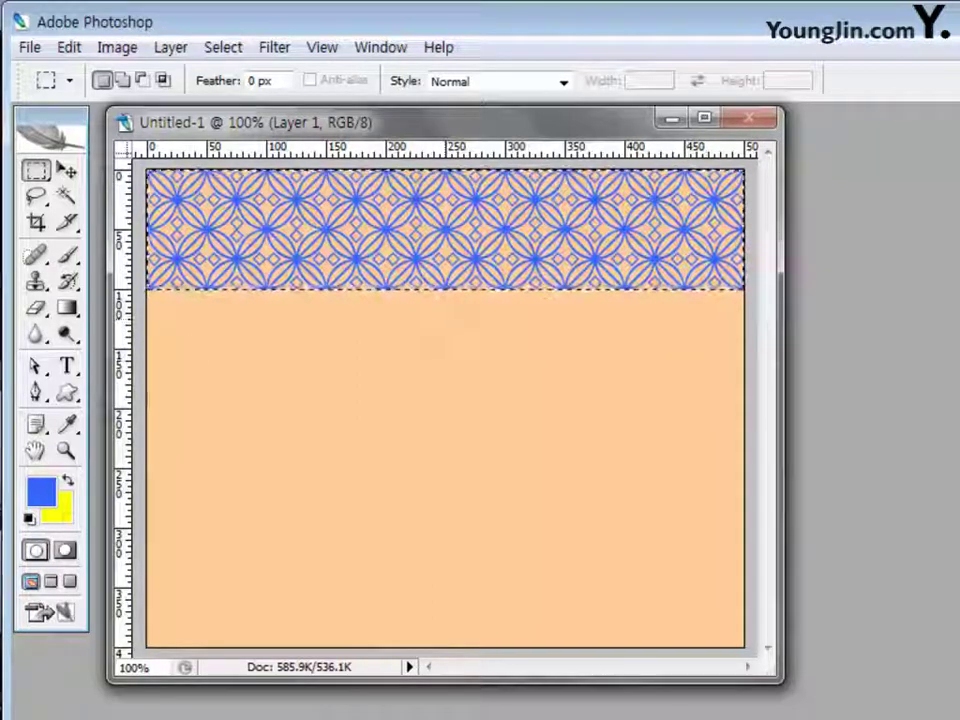
# - Set the Paint Bucket tool to fill with the blue ornament pattern instead of the foreground color
pyautogui.click(66, 307)
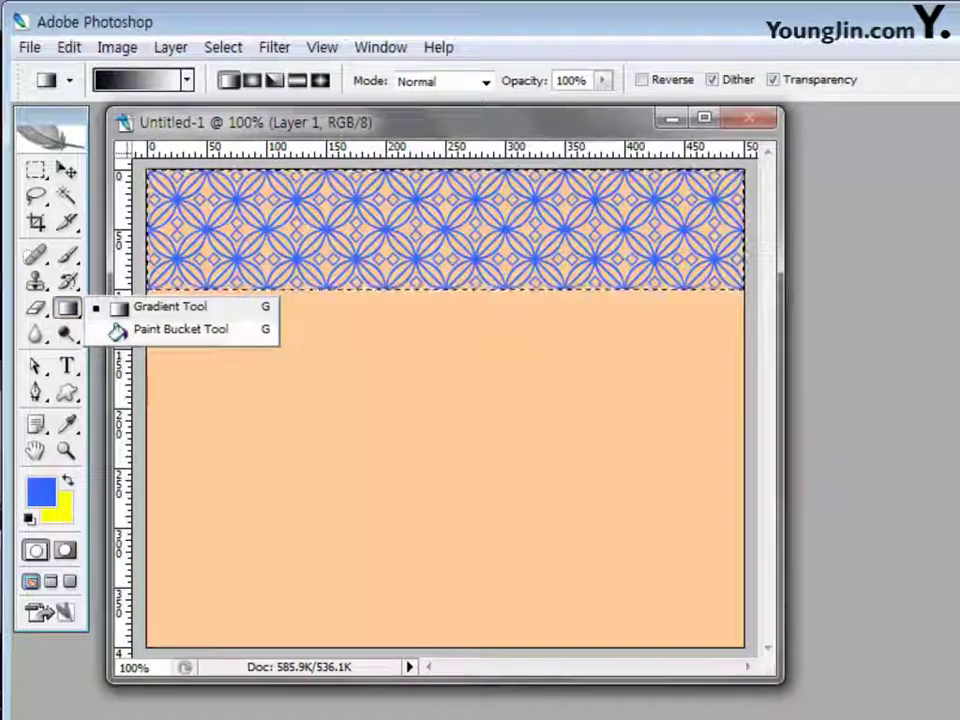
pyautogui.click(181, 329)
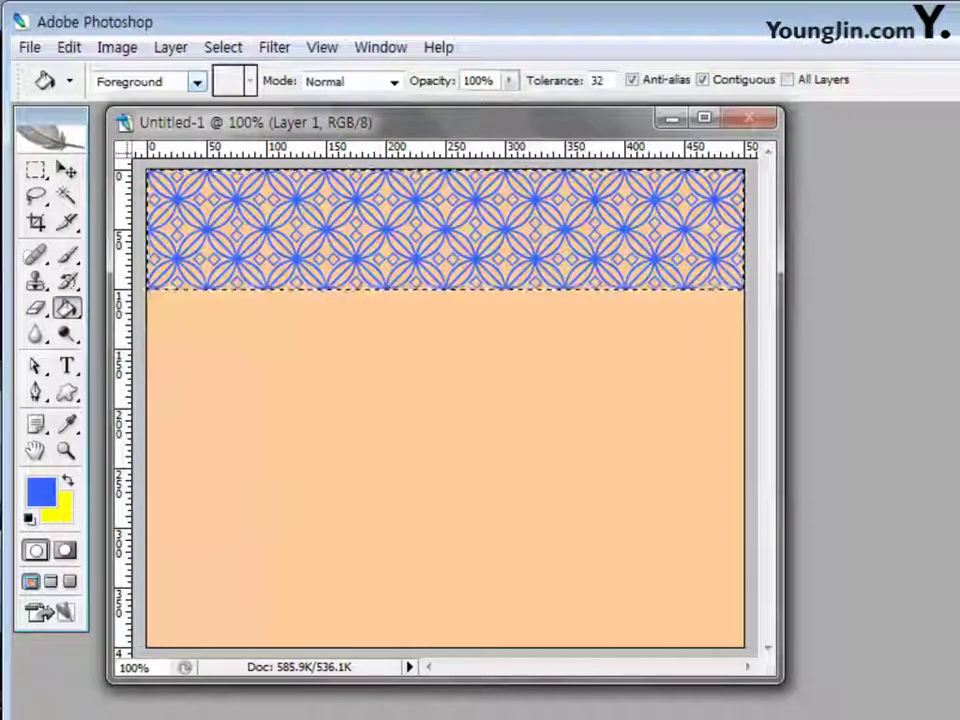
pyautogui.click(197, 81)
pyautogui.click(120, 122)
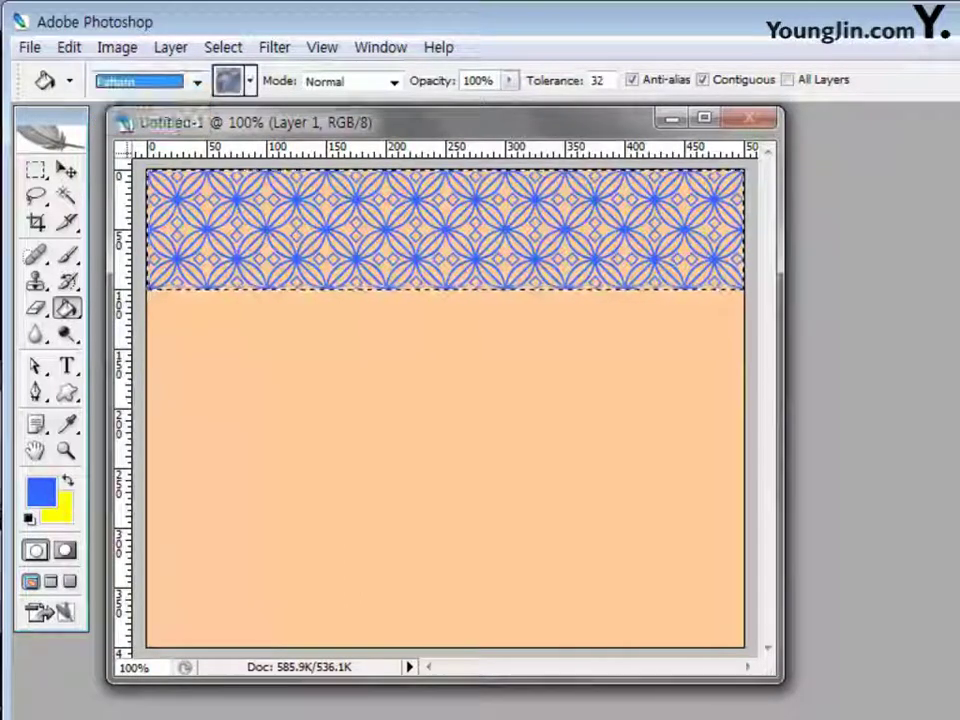
pyautogui.click(229, 81)
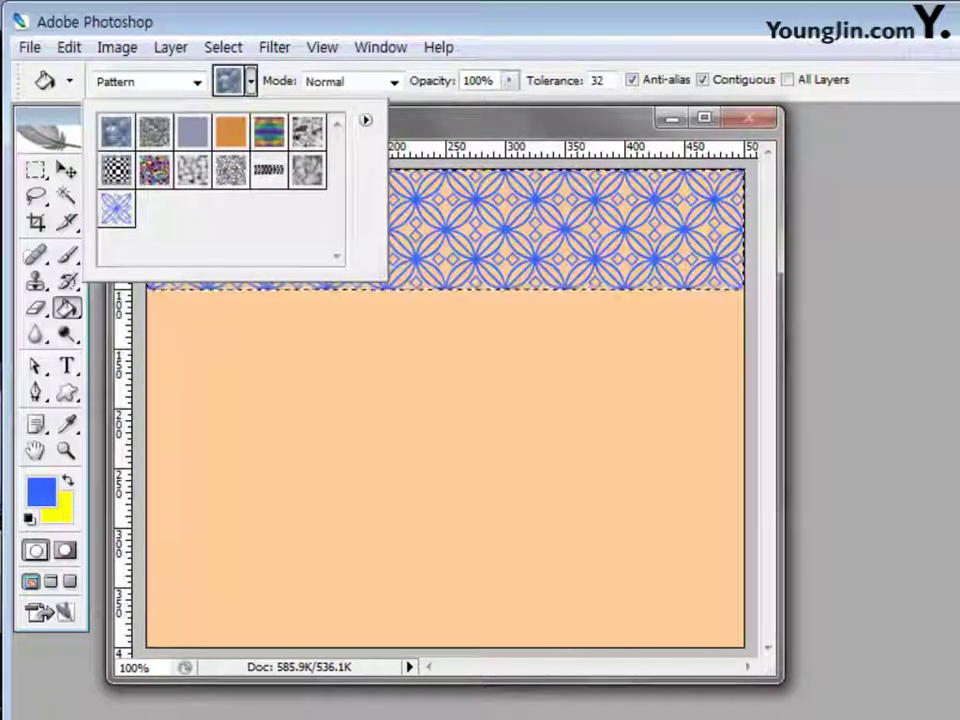
pyautogui.click(116, 207)
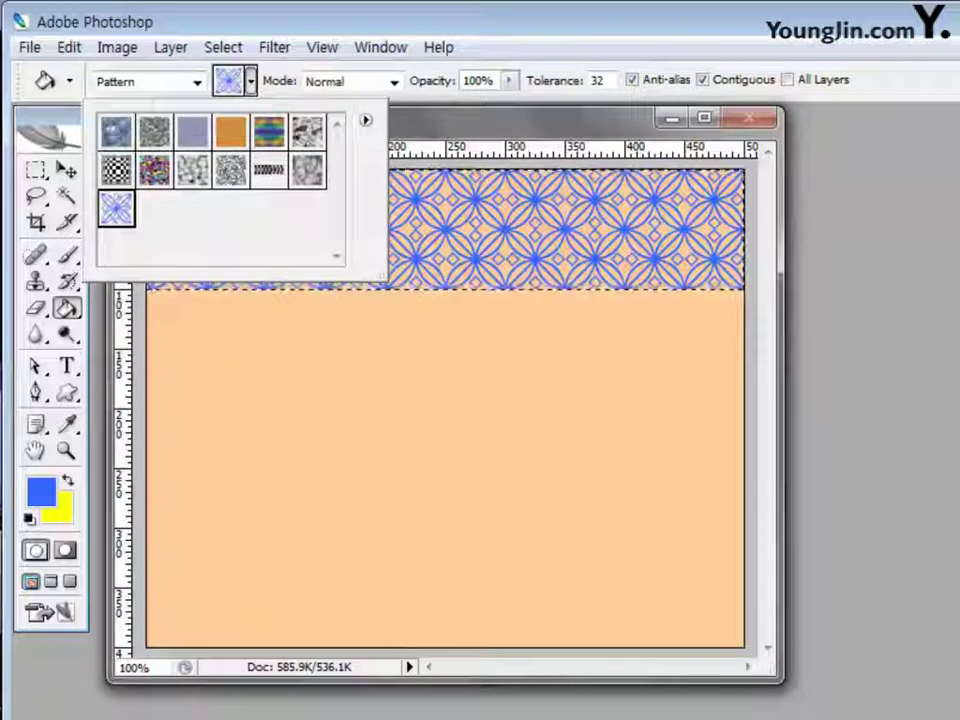
pyautogui.press('Return')
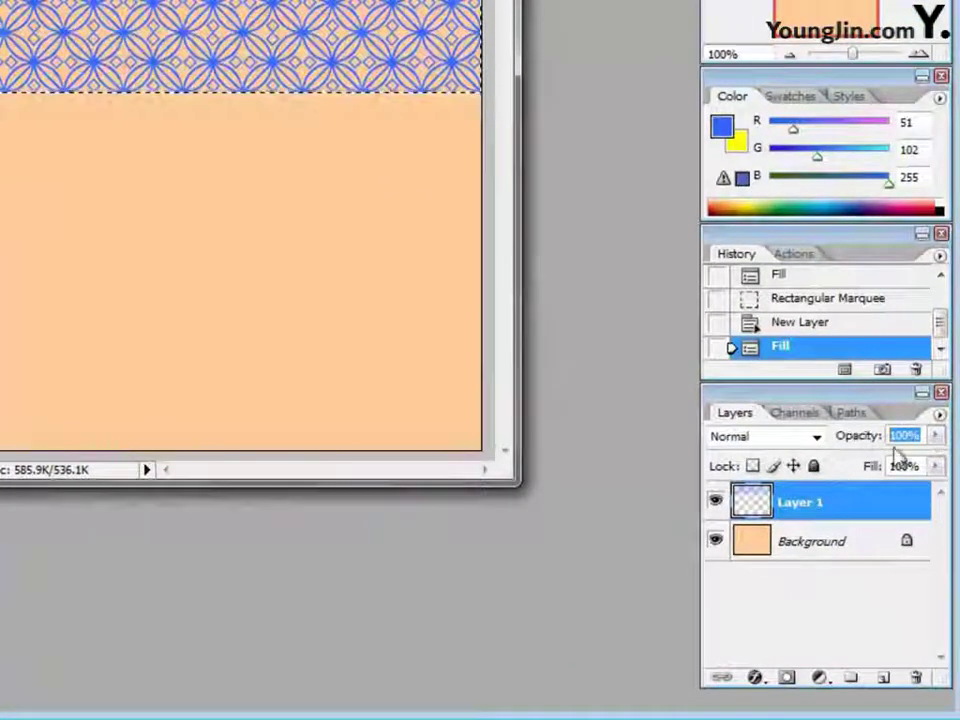
# - Set the opacity of the ornament pattern layer to 50% and deselect the strip
pyautogui.write('50')
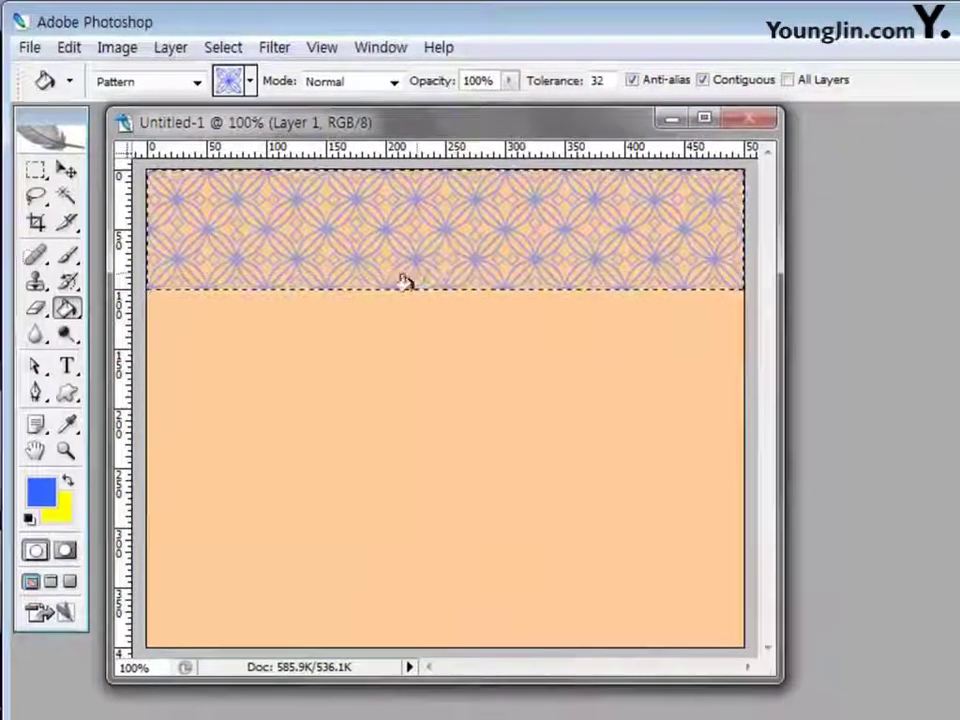
pyautogui.hotkey('ctrl', 'd')
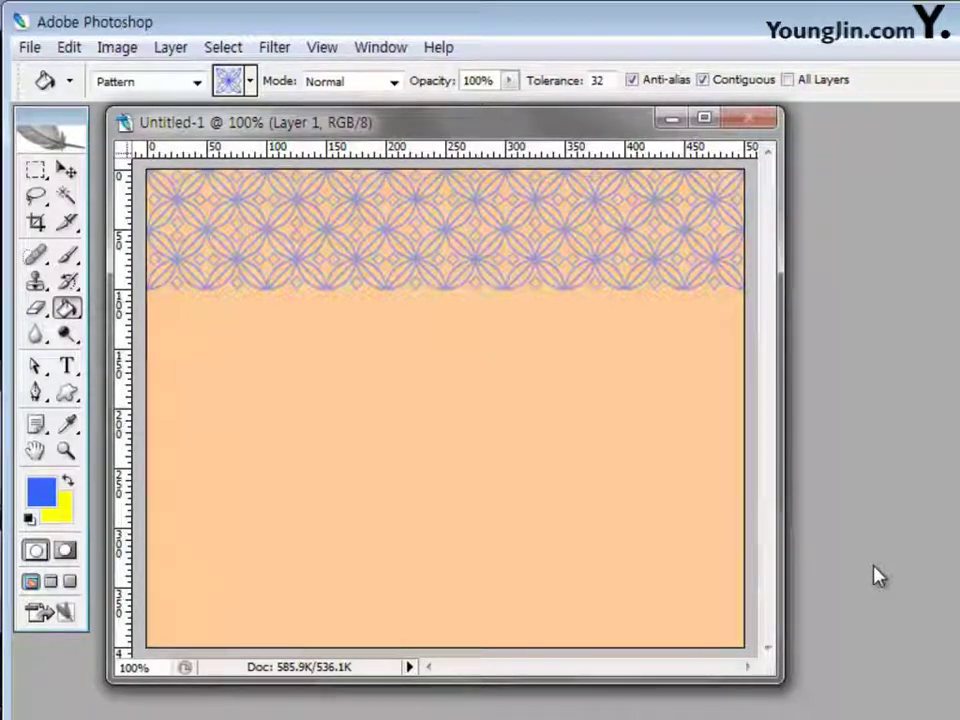
# - Open the wood texture image 1급-1 from the Chapter04 folder
pyautogui.doubleClick(872, 429)
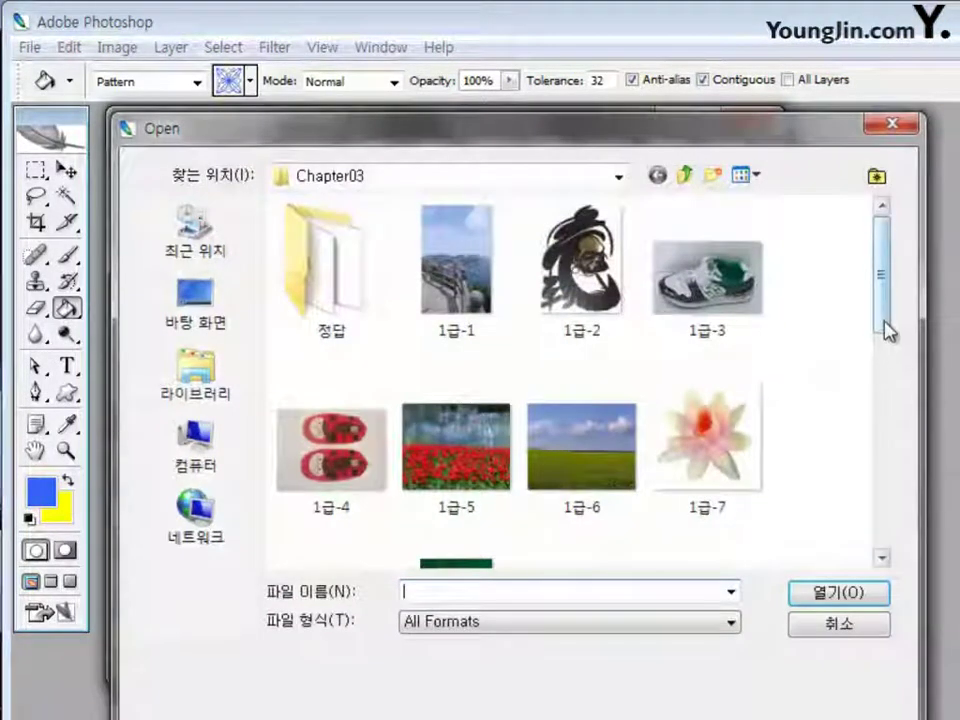
pyautogui.click(686, 176)
pyautogui.doubleClick(369, 303)
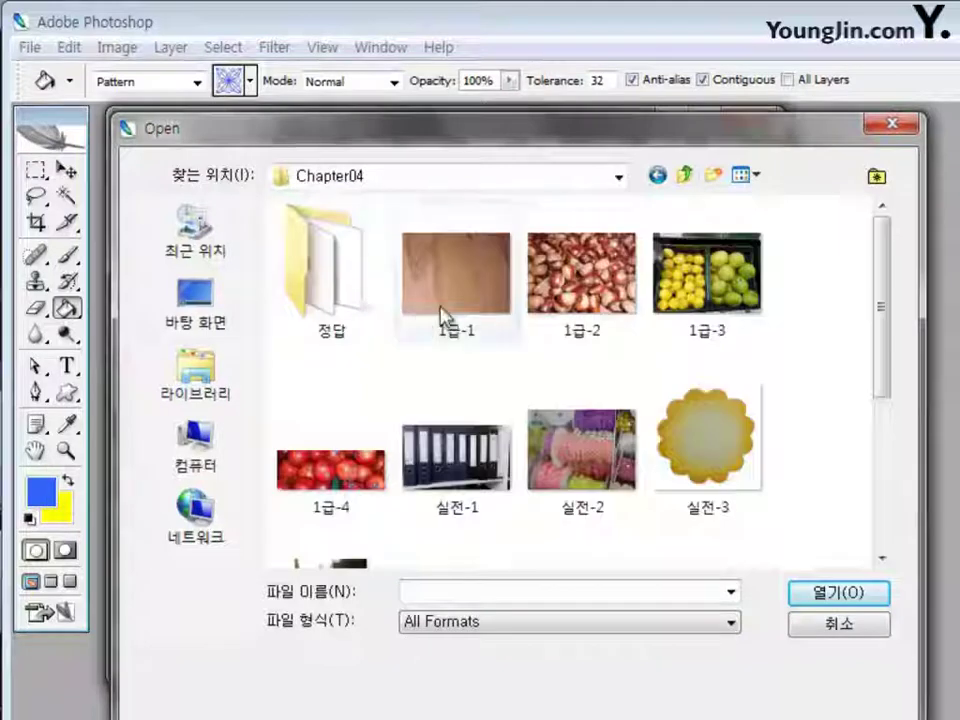
pyautogui.click(439, 317)
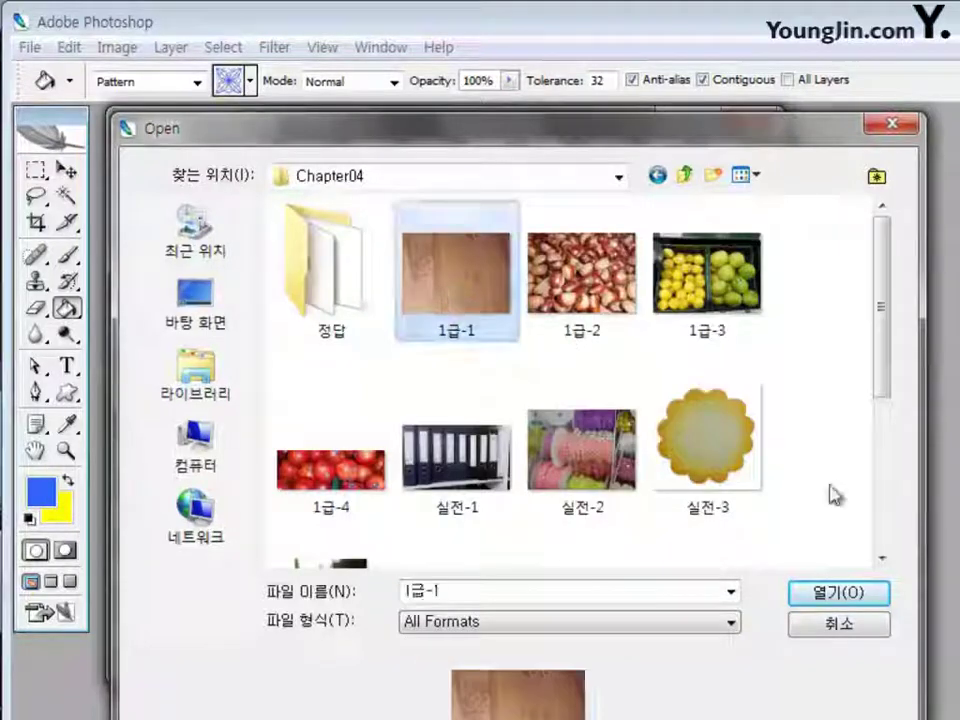
pyautogui.click(853, 597)
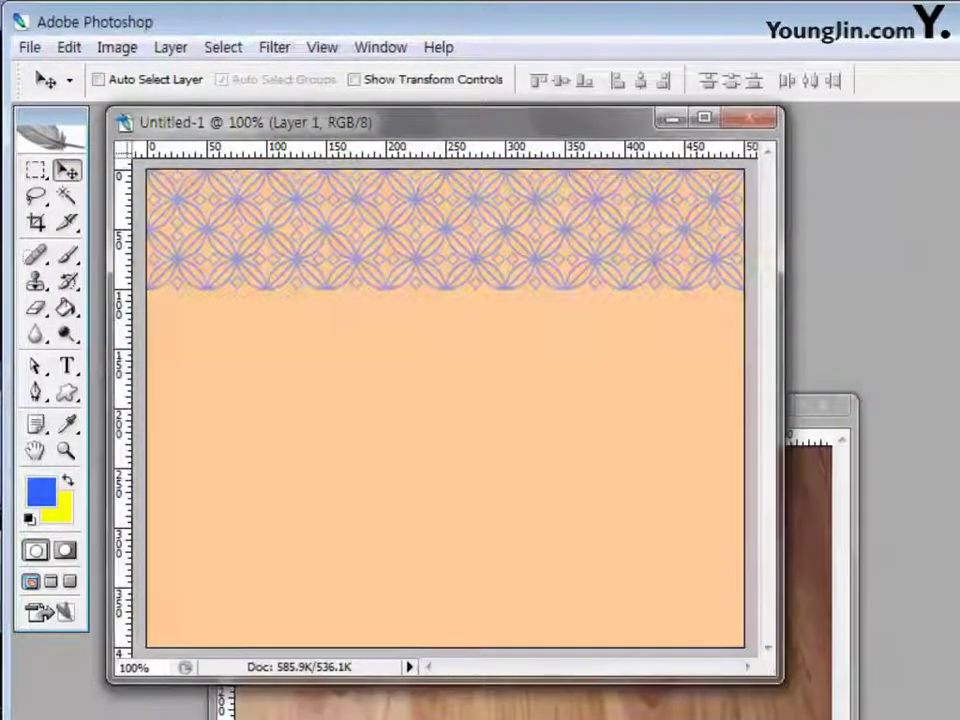
# - Copy the wood image into the Untitled-1 document directly above the Background layer, covering the canvas from about 25 pixels downward
pyautogui.hotkey('ctrl', 'e')
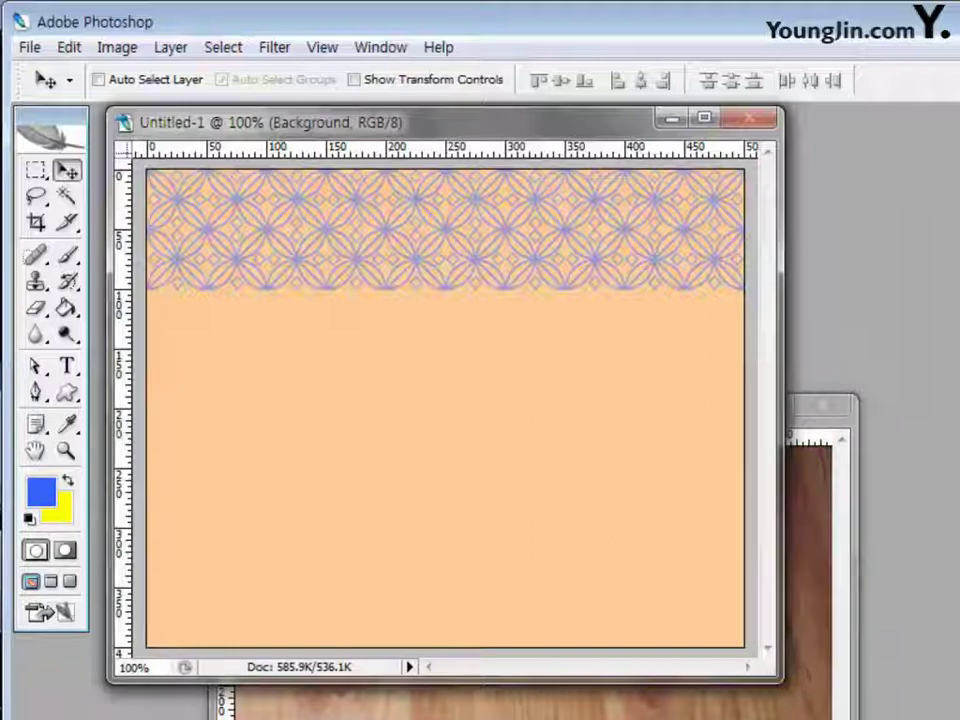
pyautogui.click(700, 705)
pyautogui.moveTo(700, 705); pyautogui.dragTo(583, 536)
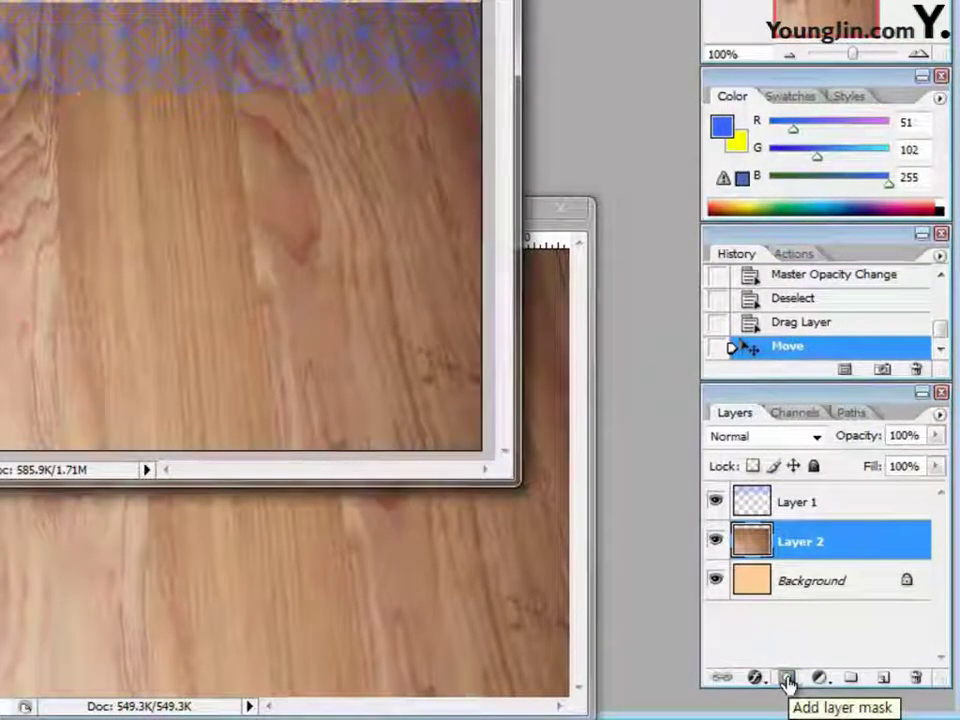
# - Add a layer mask to the wood layer and choose the Gradient tool with the linear black-to-white gradient
pyautogui.click(787, 679)
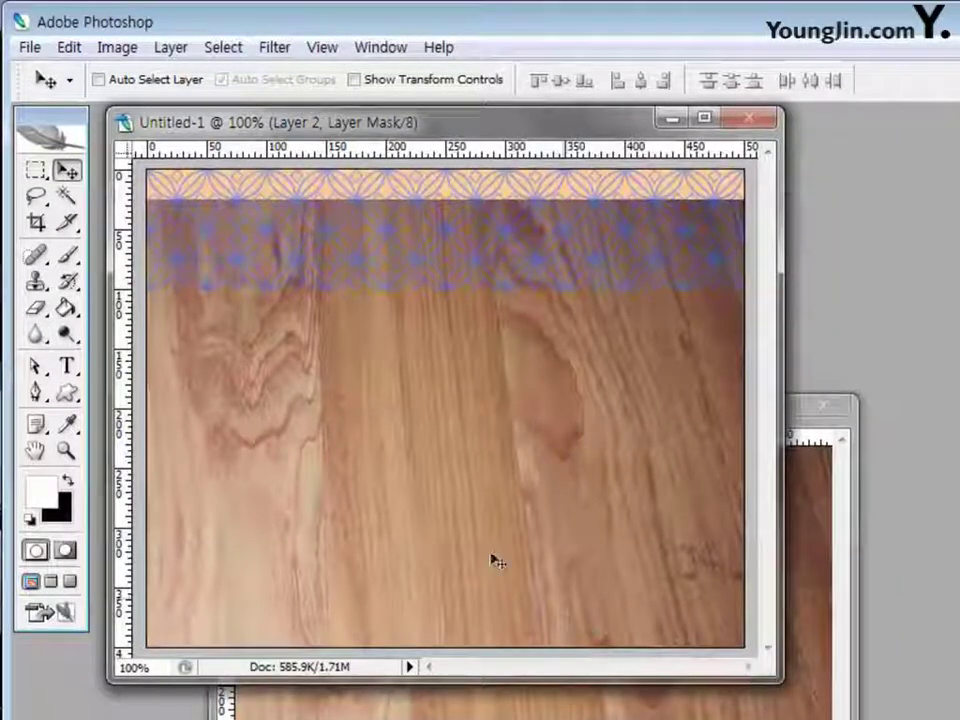
pyautogui.moveTo(66, 307)
pyautogui.mouseDown()
pyautogui.moveTo(71, 326)
pyautogui.moveTo(135, 330)
pyautogui.moveTo(155, 306)
pyautogui.mouseUp()
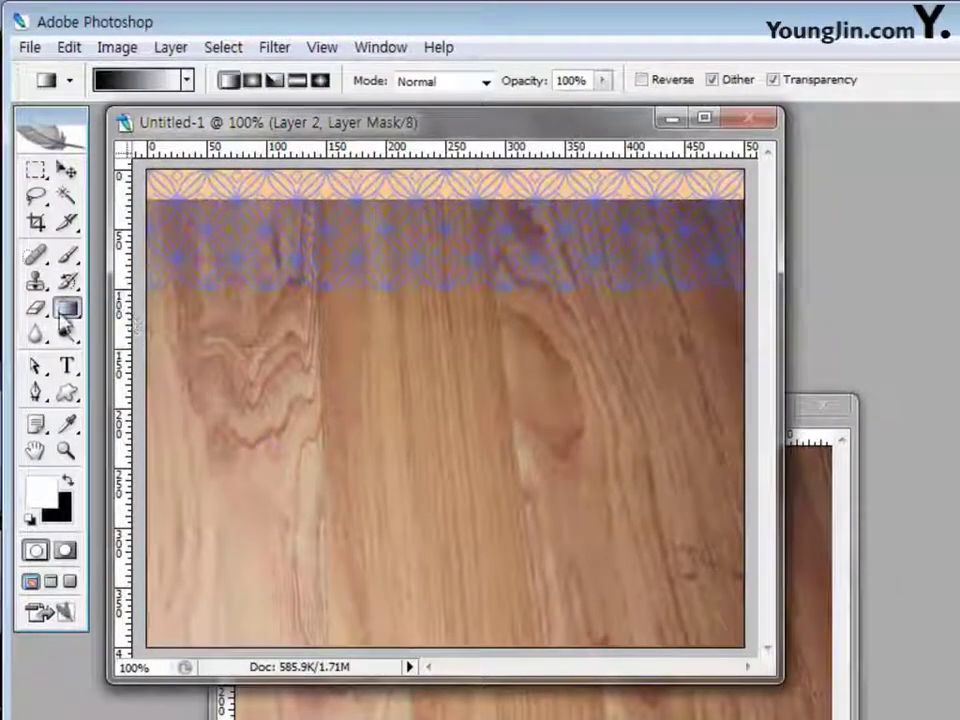
pyautogui.click(188, 81)
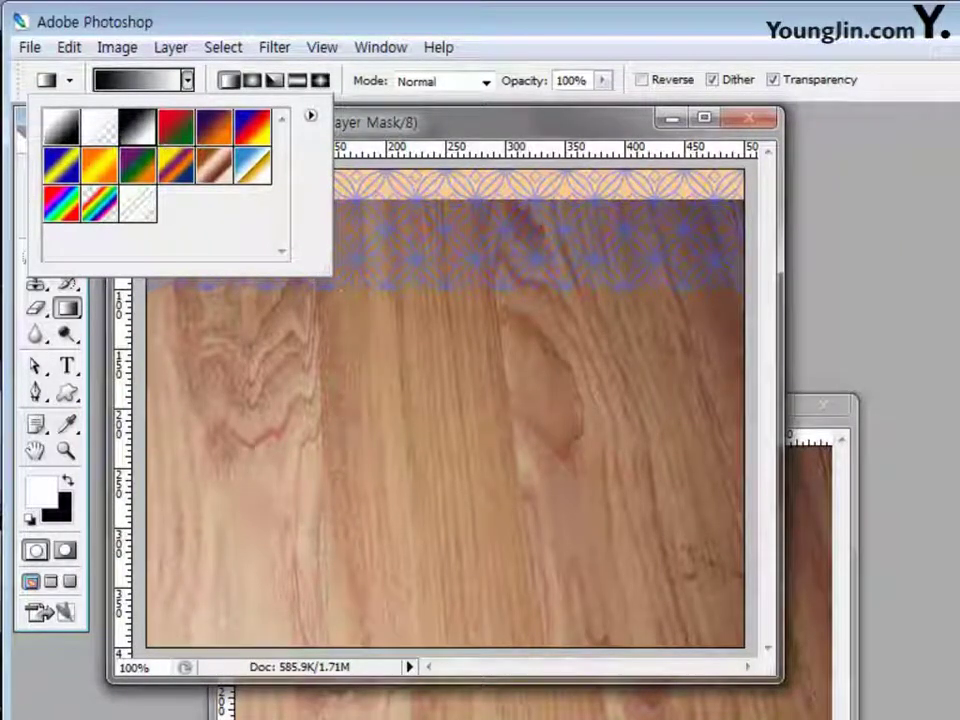
pyautogui.press('Escape')
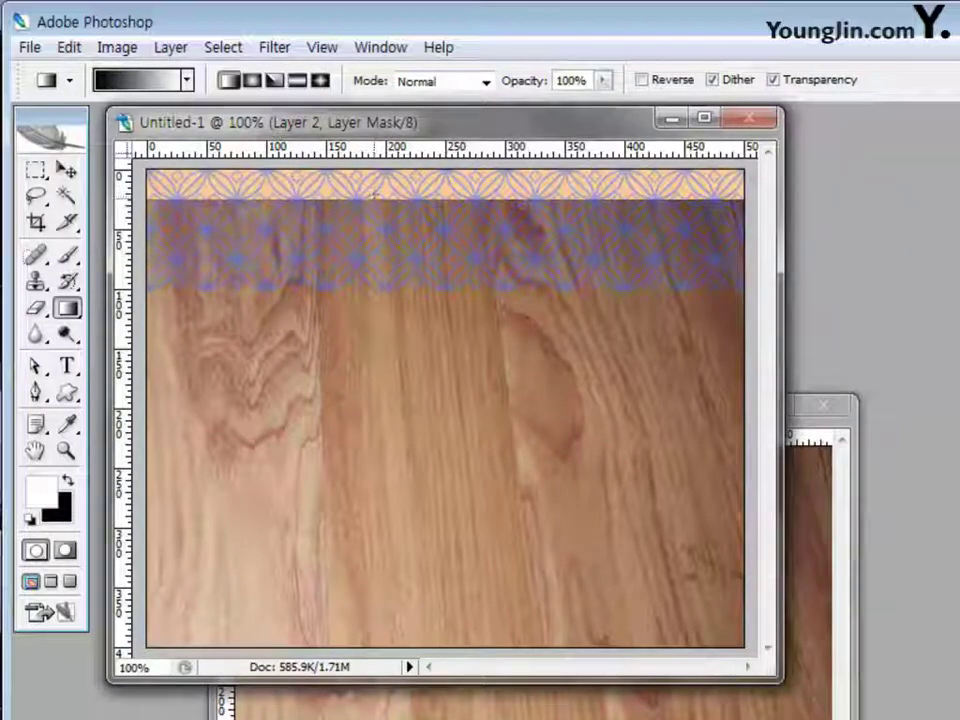
# - Apply a short vertical black-to-white gradient to the wood layer's mask, fading its upper edge into the ornament strip
pyautogui.moveTo(373, 192); pyautogui.dragTo(367, 246)
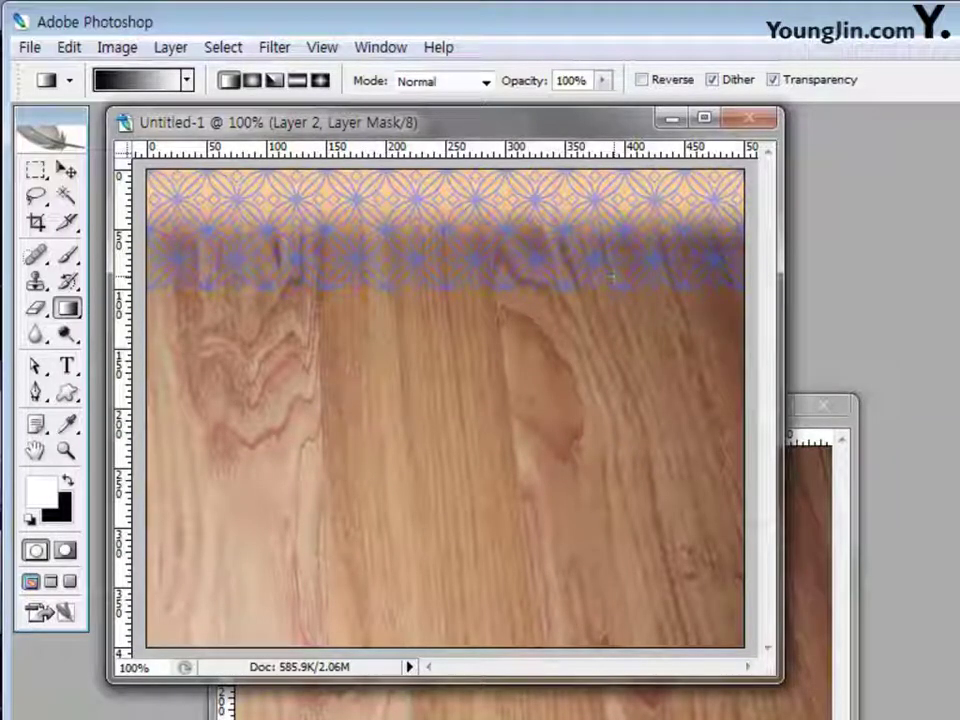
pyautogui.moveTo(540, 198); pyautogui.dragTo(540, 250)
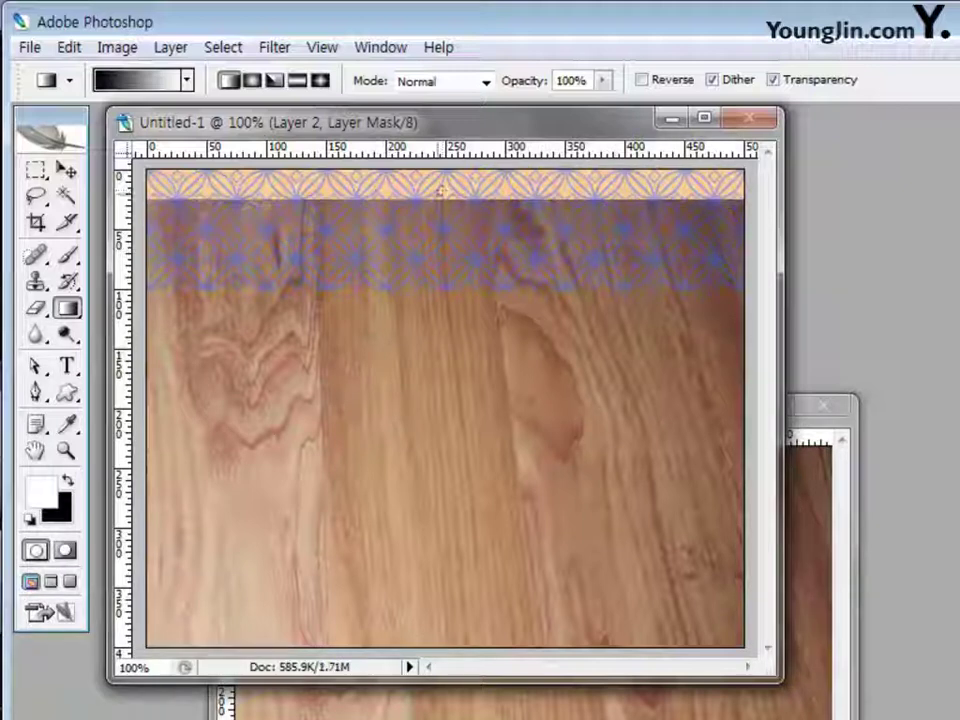
pyautogui.hotkey('ctrl', 'z')
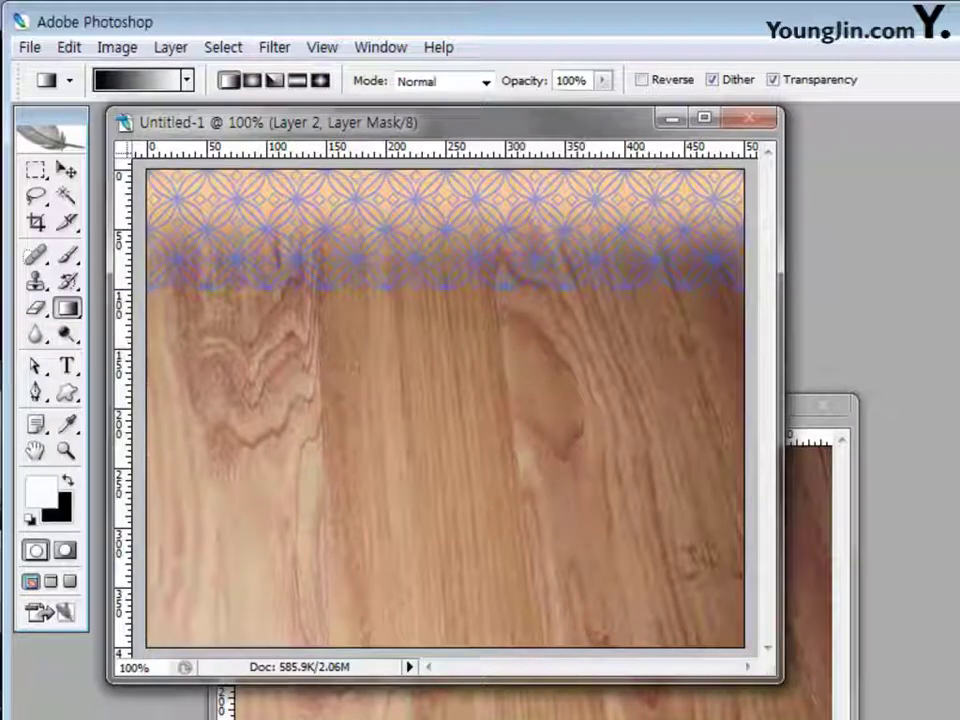
# - Create a new transparent 100 by 100 pixel RGB document at 72 pixels/inch and enlarge its view to 200%
pyautogui.hotkey('ctrl', 'n')
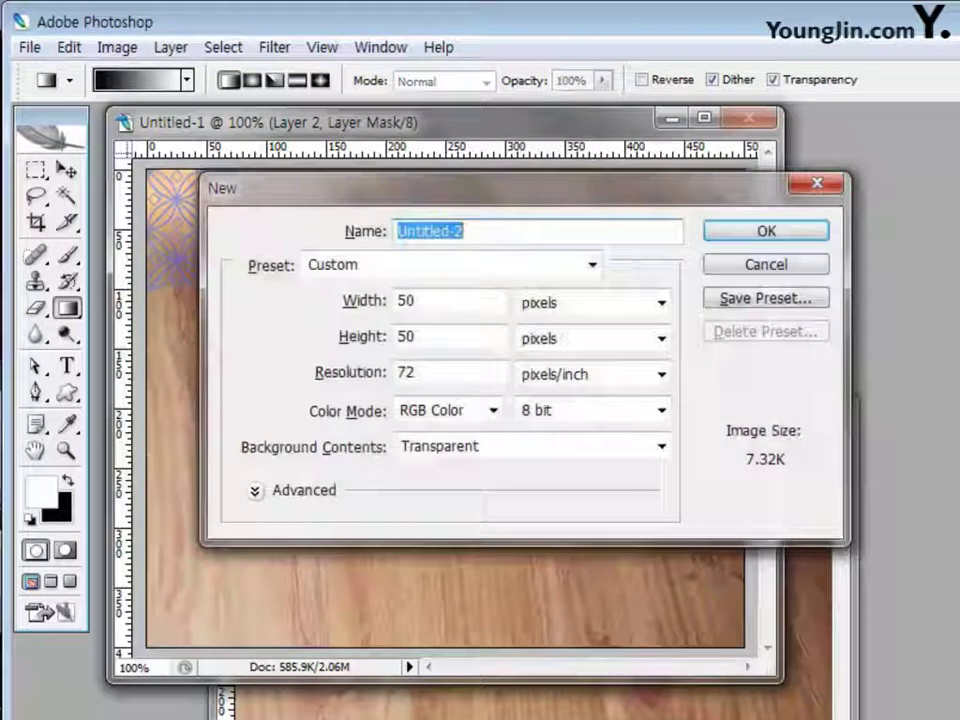
pyautogui.click(414, 300)
pyautogui.doubleClick(406, 300)
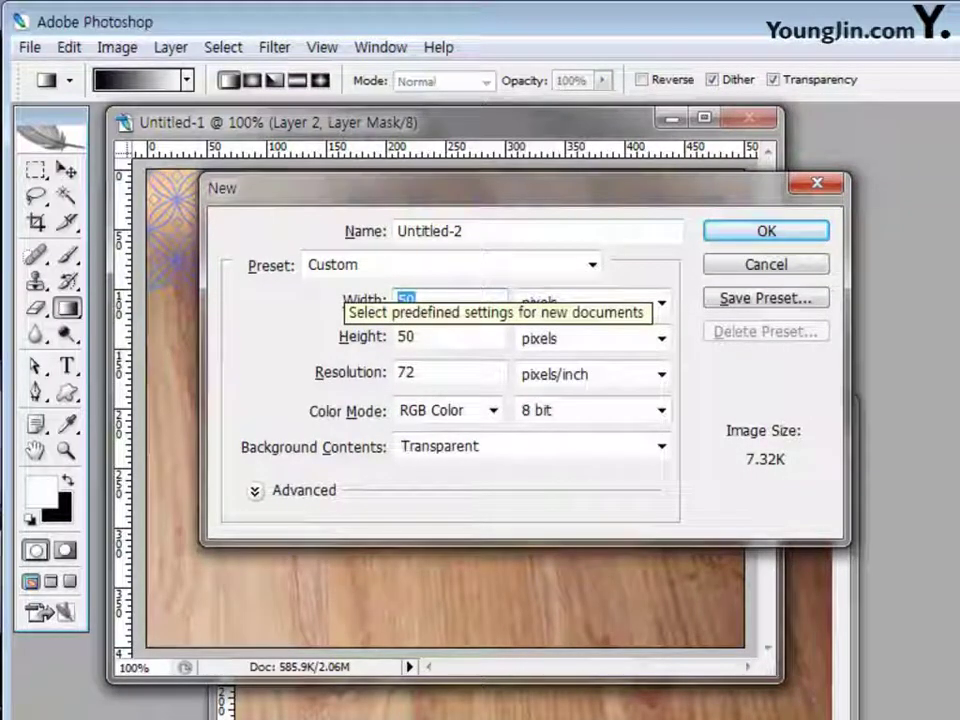
pyautogui.write('100')
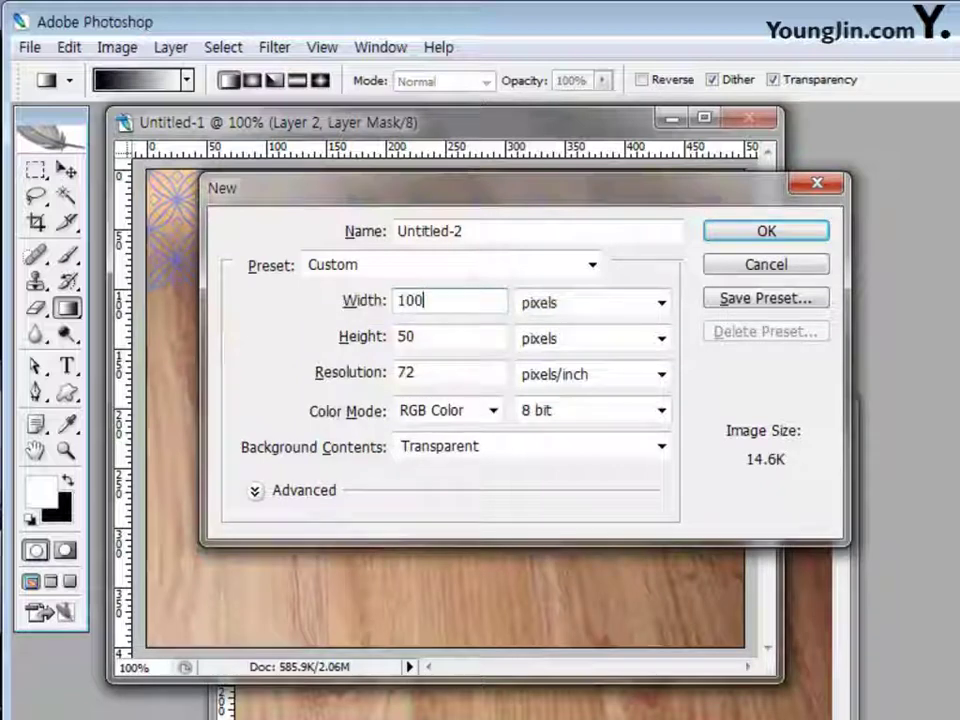
pyautogui.press('Tab')
pyautogui.write('1000')
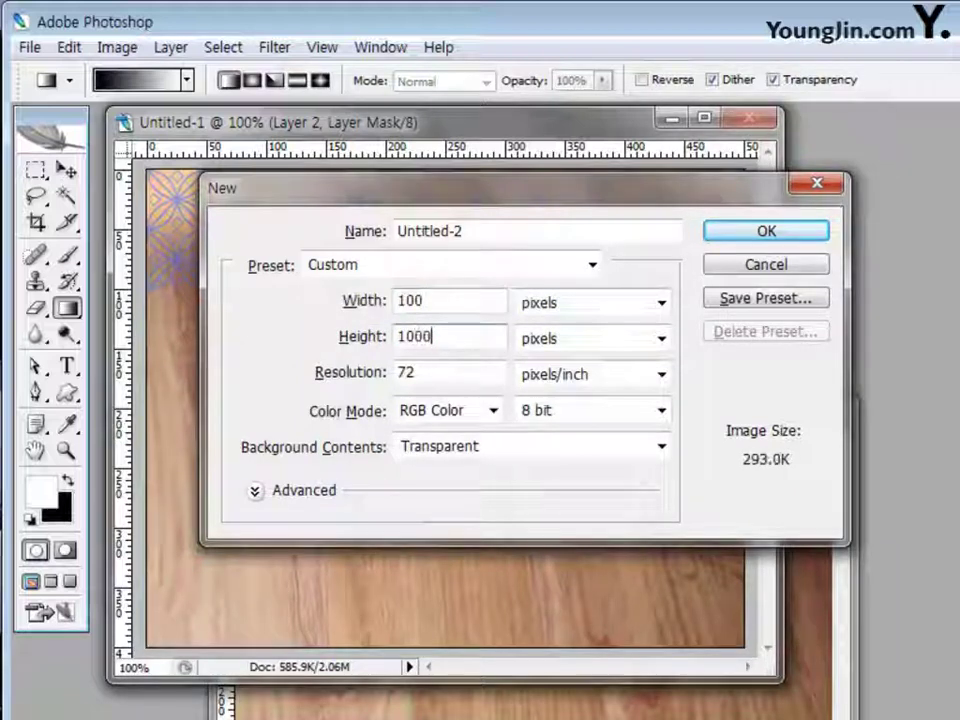
pyautogui.press('BackSpace')
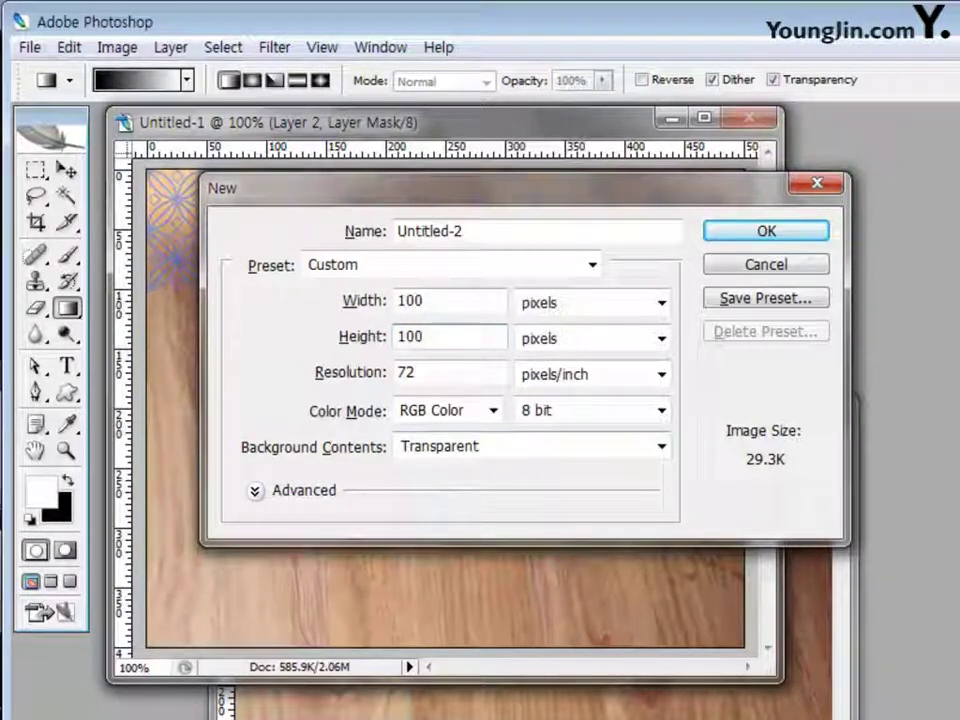
pyautogui.press('Return')
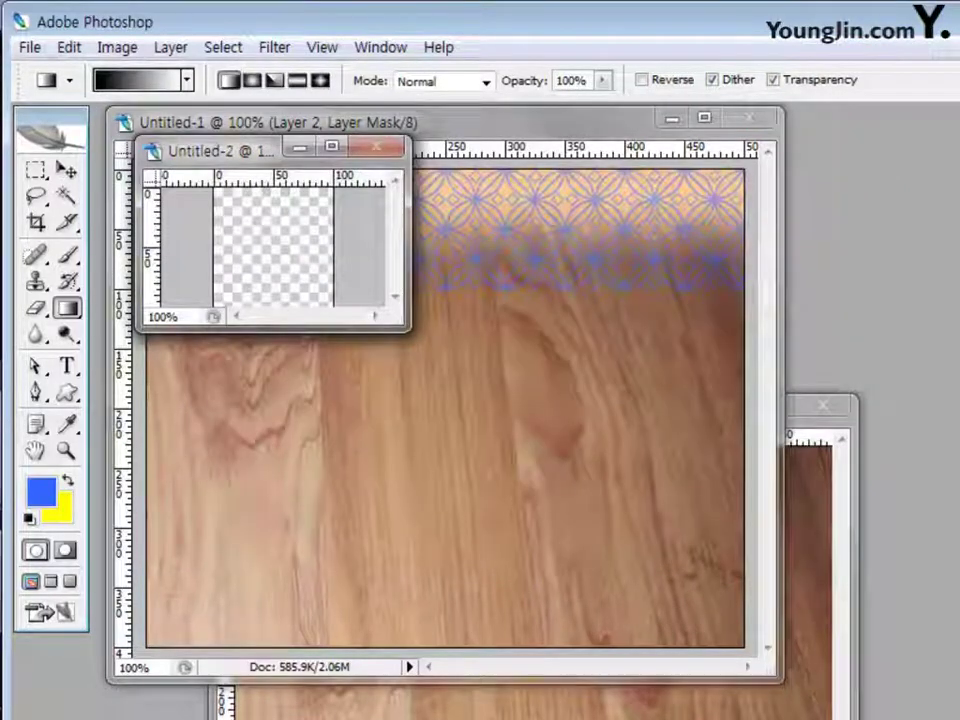
pyautogui.moveTo(408, 328); pyautogui.dragTo(495, 460)
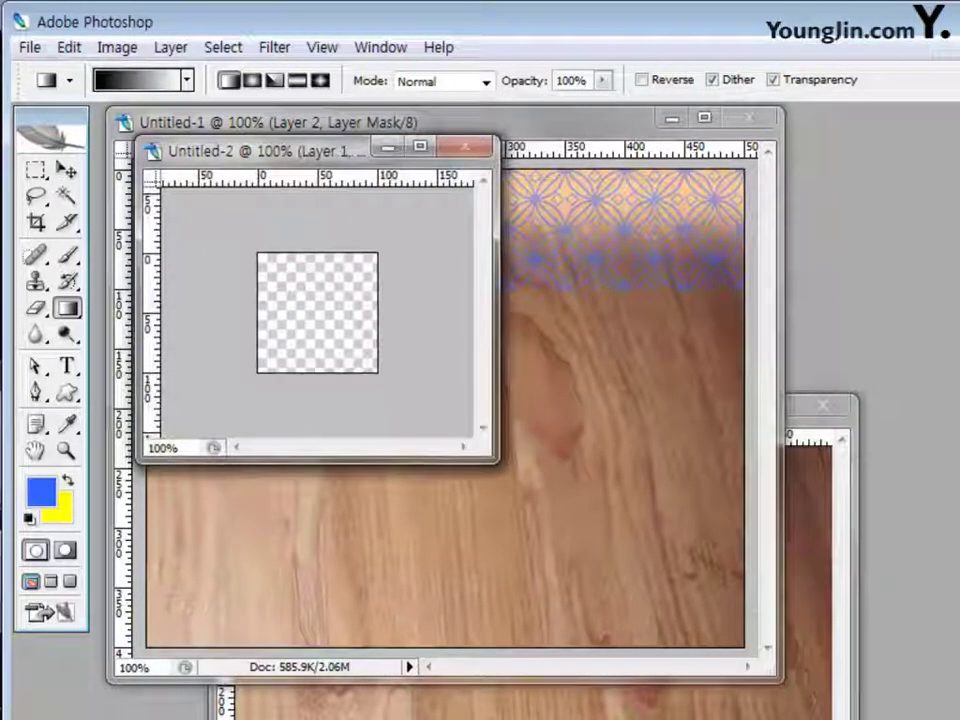
pyautogui.hotkey('ctrl', '+')
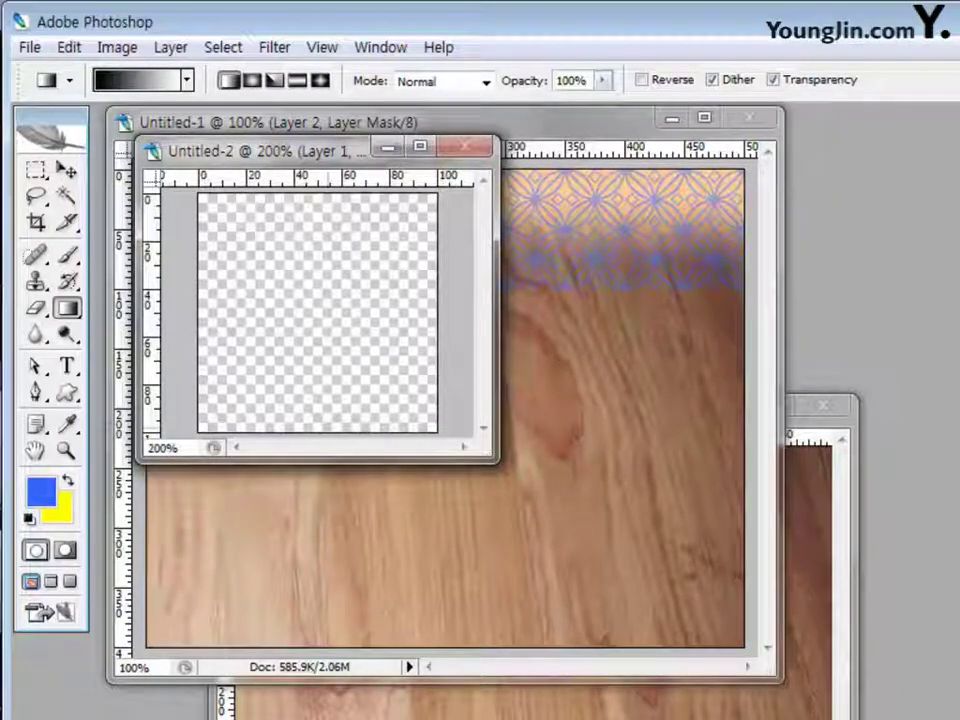
# - Choose the Custom Shape tool with the Tile 5 shape
pyautogui.press('u')
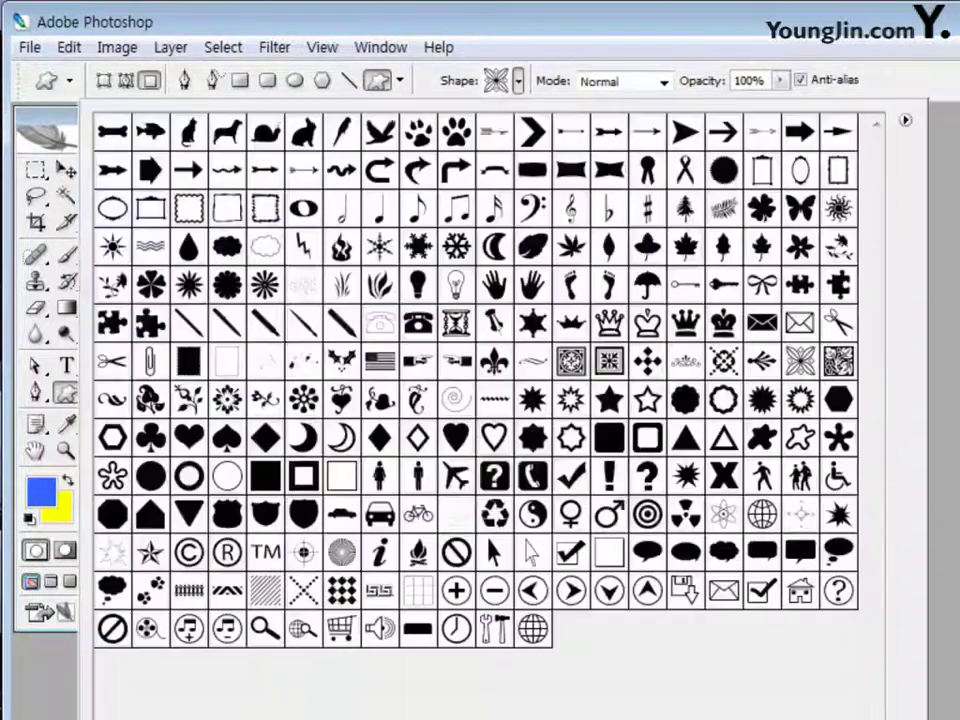
pyautogui.click(518, 81)
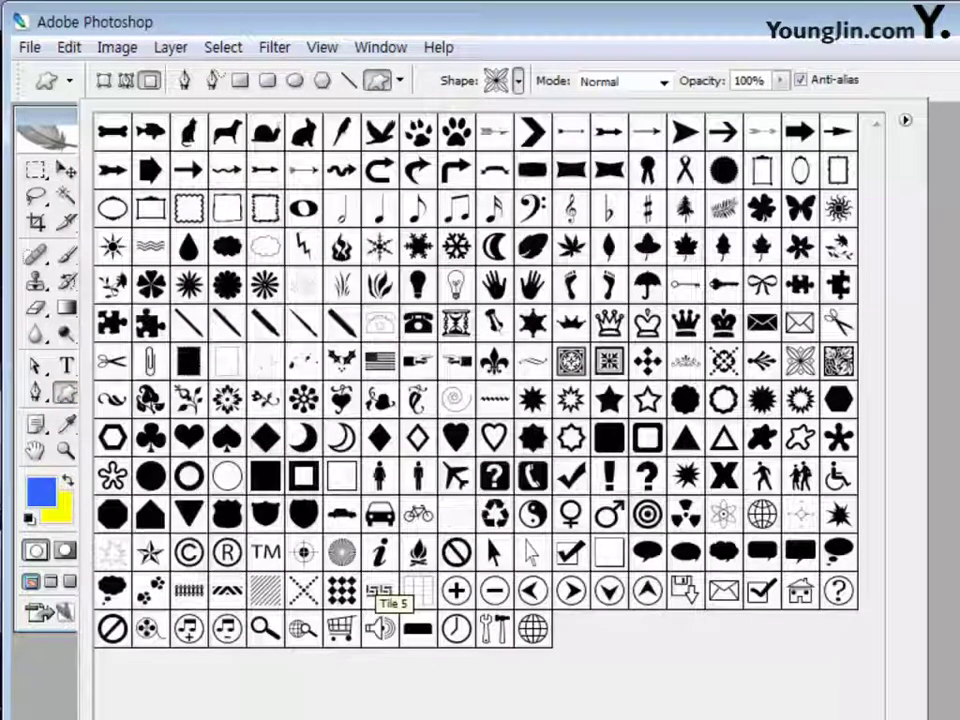
pyautogui.click(379, 590)
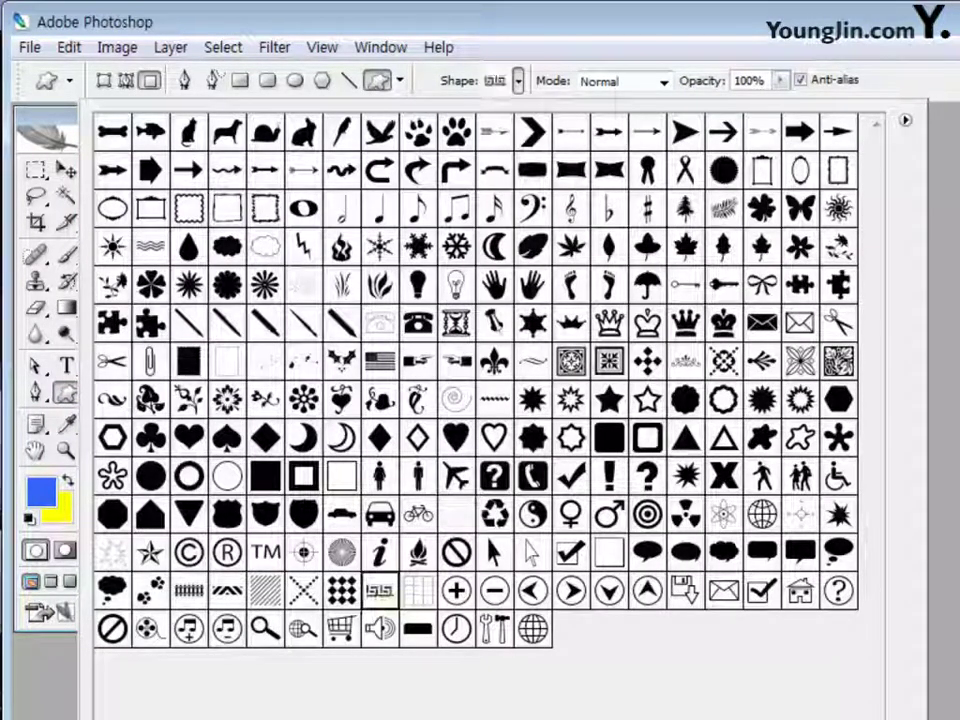
pyautogui.press('Return')
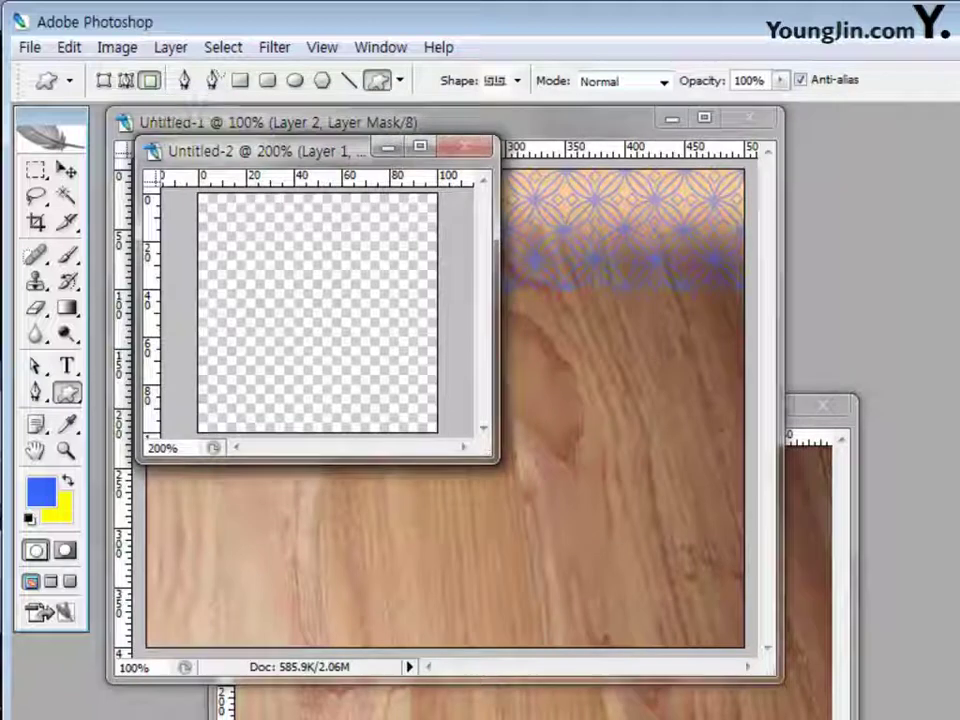
# - Set the foreground color to ff0000 and draw the Tile 5 shape across the entire 100 by 100 pixel canvas
pyautogui.click(40, 491)
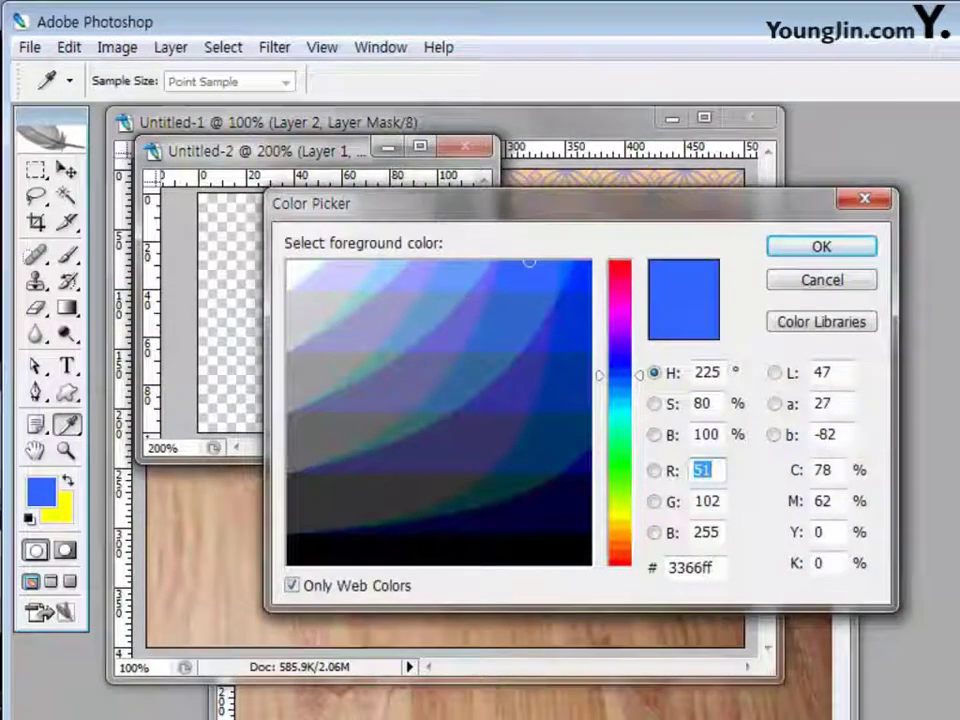
pyautogui.click(690, 567)
pyautogui.write('ff0000')
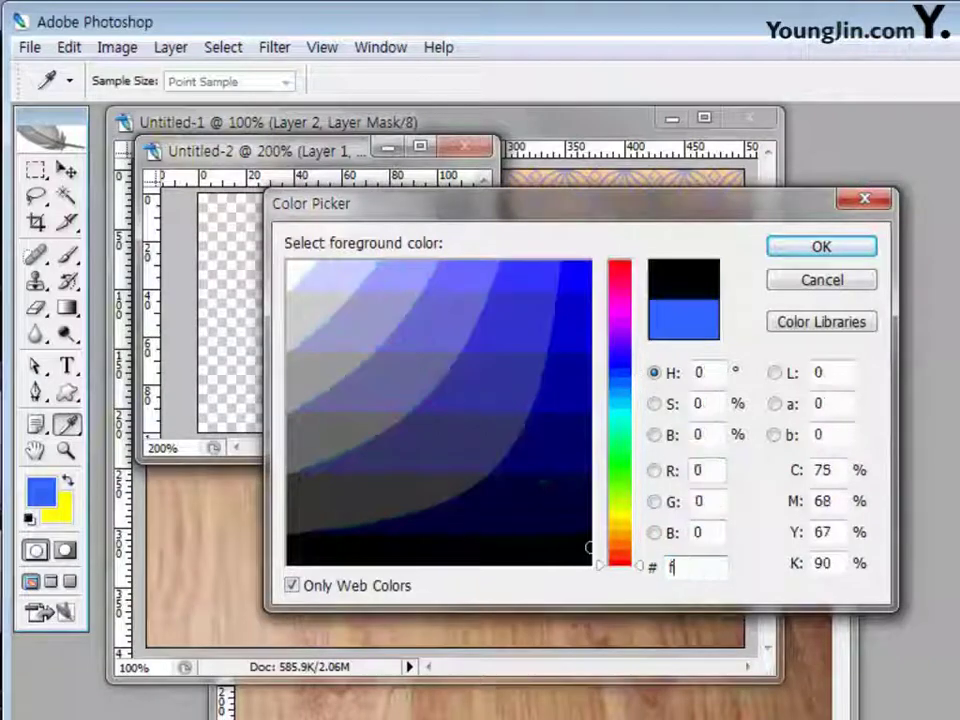
pyautogui.press('Return')
pyautogui.press('u')
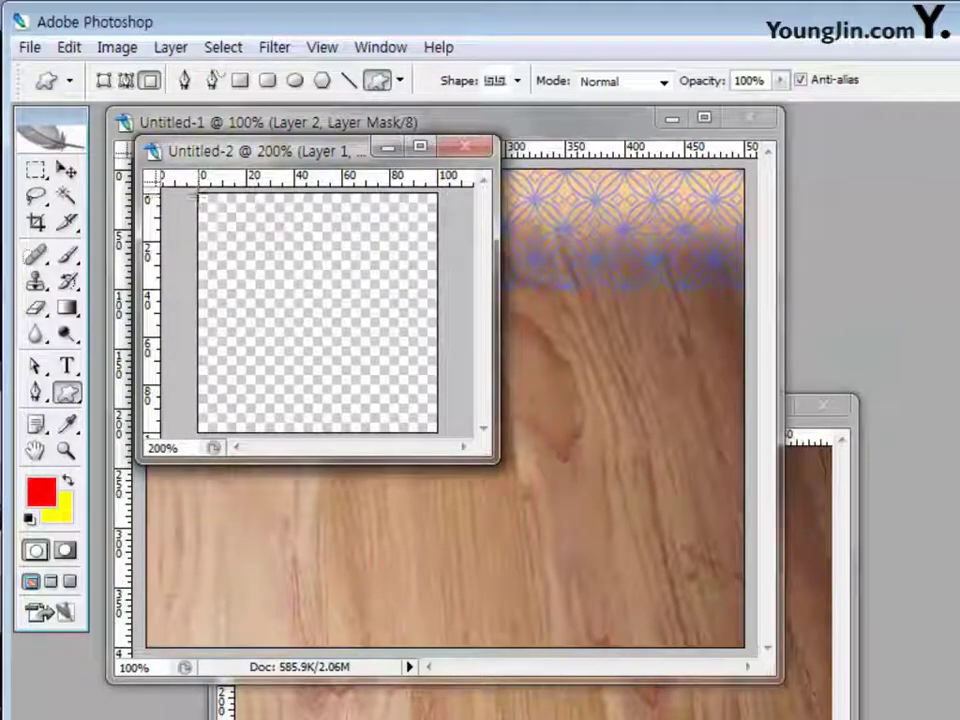
pyautogui.moveTo(200, 195); pyautogui.dragTo(437, 432)
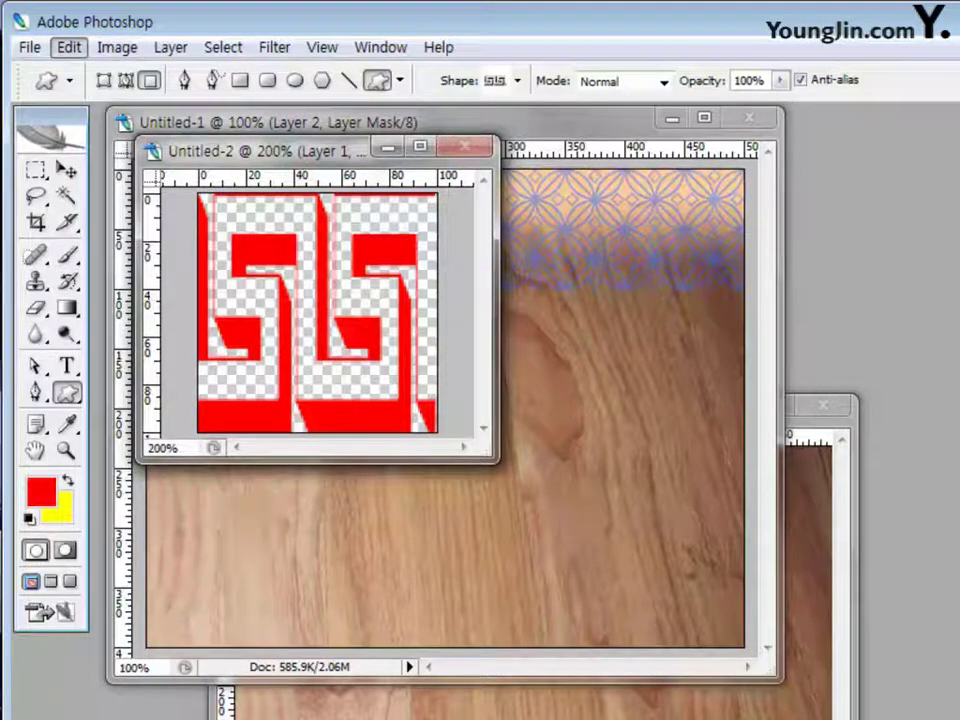
# - Define the red tile artwork as a pattern with the default name and close its document without saving
pyautogui.click(69, 47)
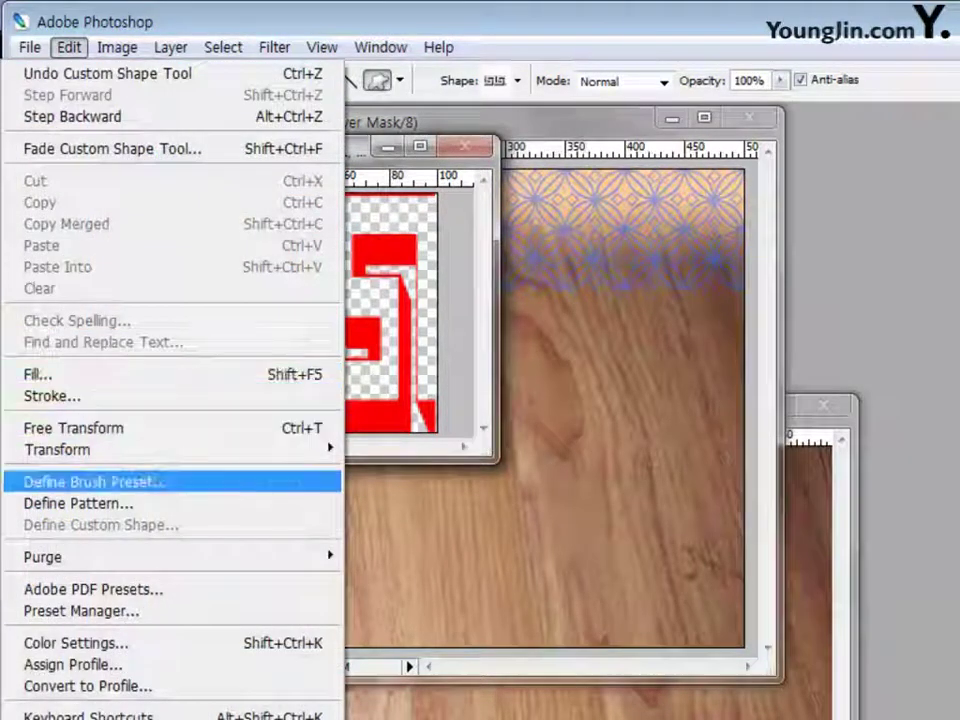
pyautogui.click(78, 503)
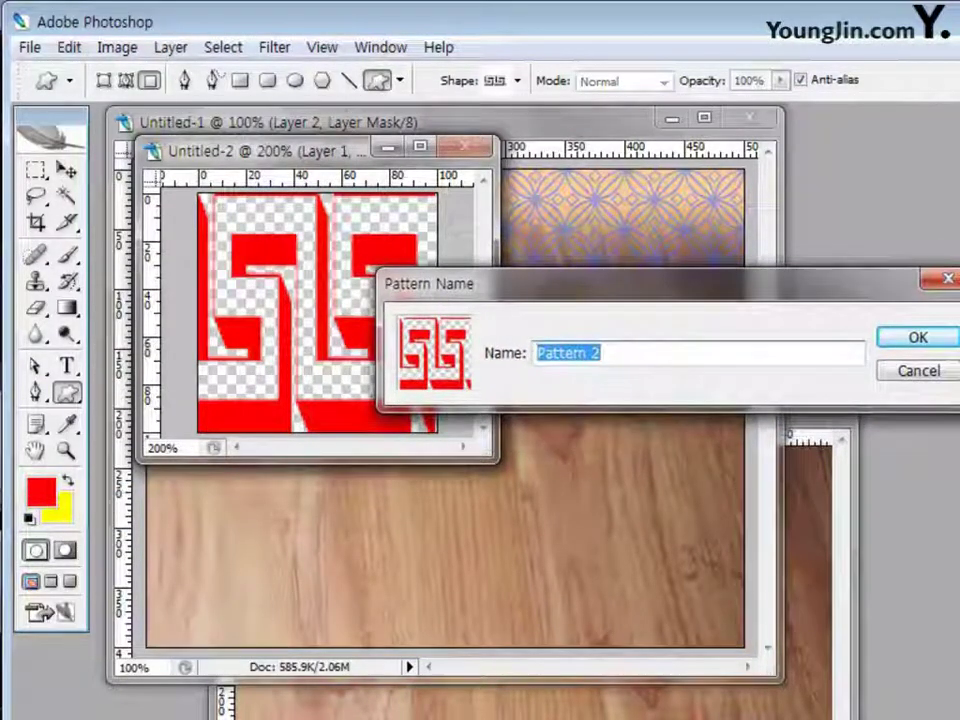
pyautogui.press('Return')
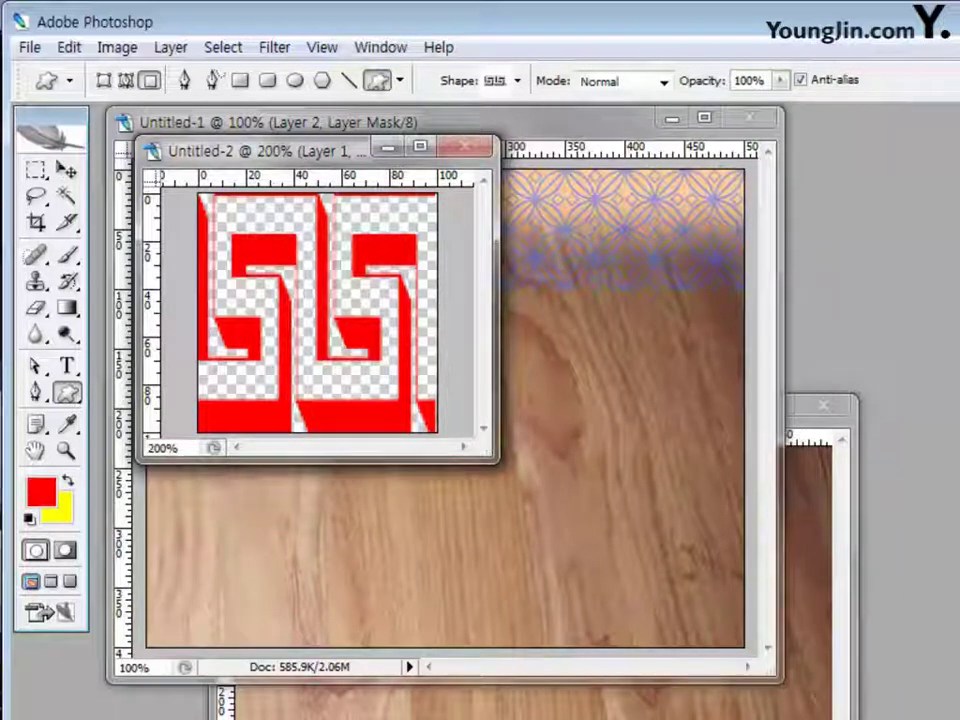
pyautogui.hotkey('ctrl', 'w')
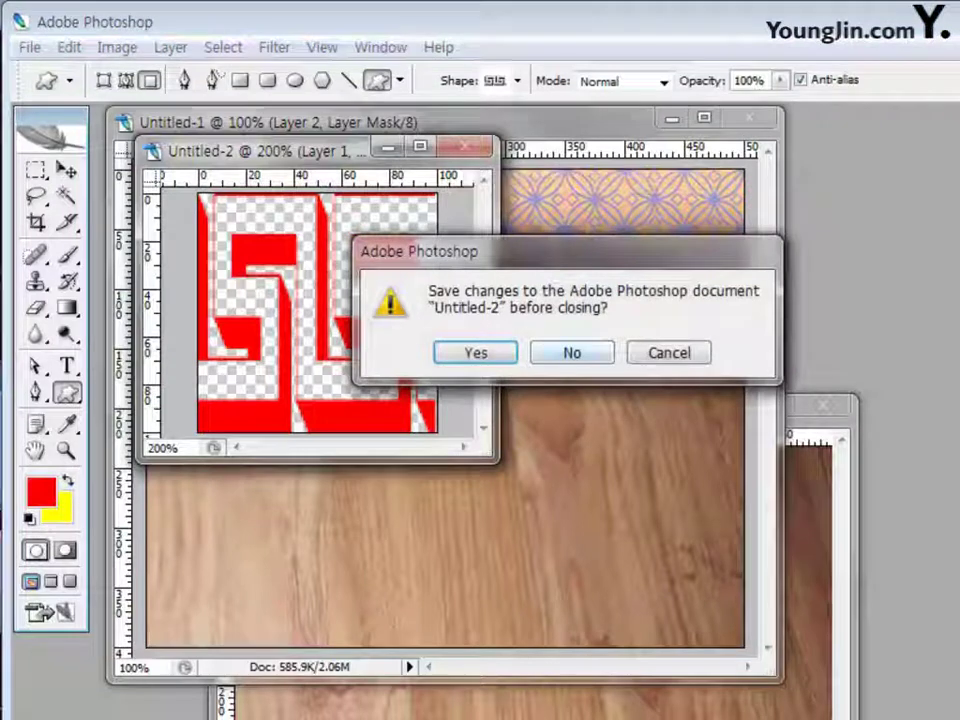
pyautogui.press('n')
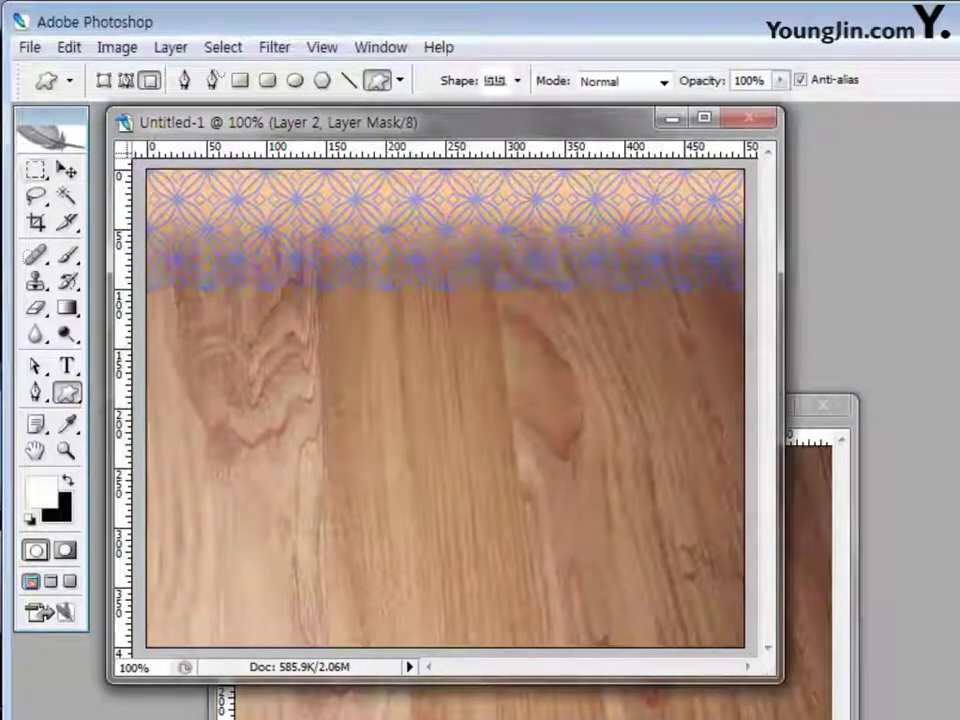
# - Select the lower half of the Untitled-1 canvas at full width, from about 200 pixels down, and add a new layer above Layer 2
pyautogui.press('m')
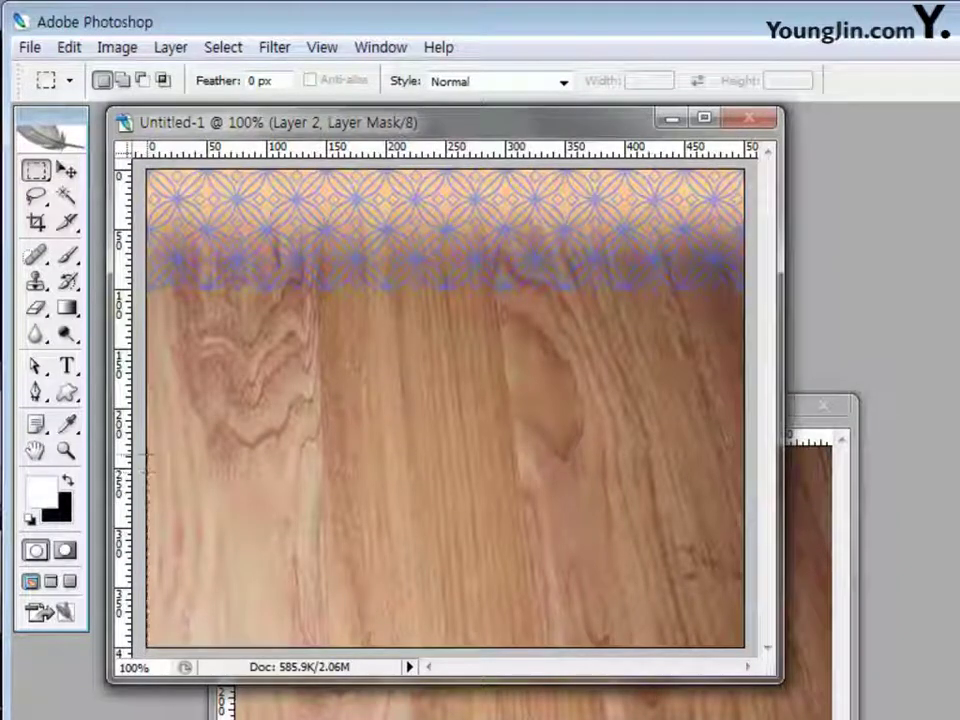
pyautogui.moveTo(150, 645); pyautogui.dragTo(752, 410)
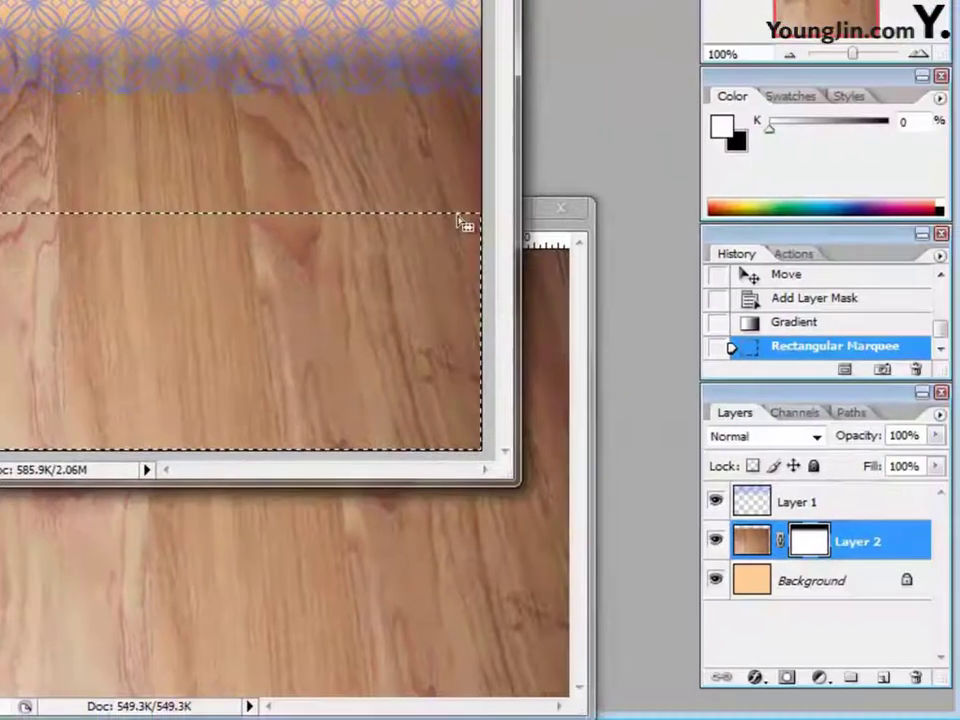
pyautogui.click(883, 681)
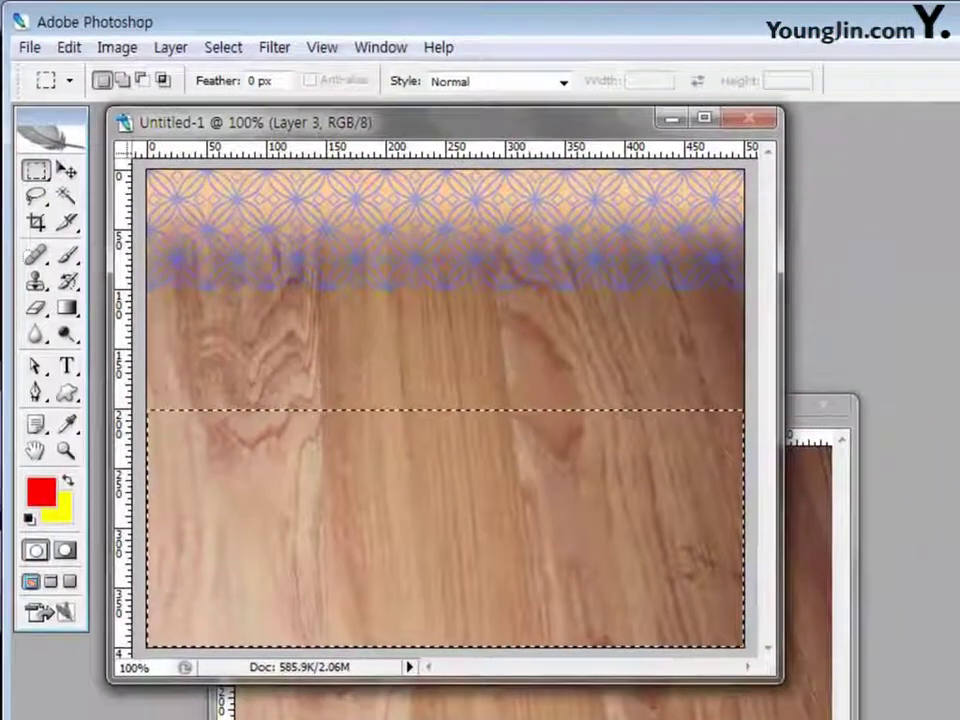
# - Fill the selection on Layer 3 with the red tile pattern in Normal mode at 100% opacity
pyautogui.click(68, 47)
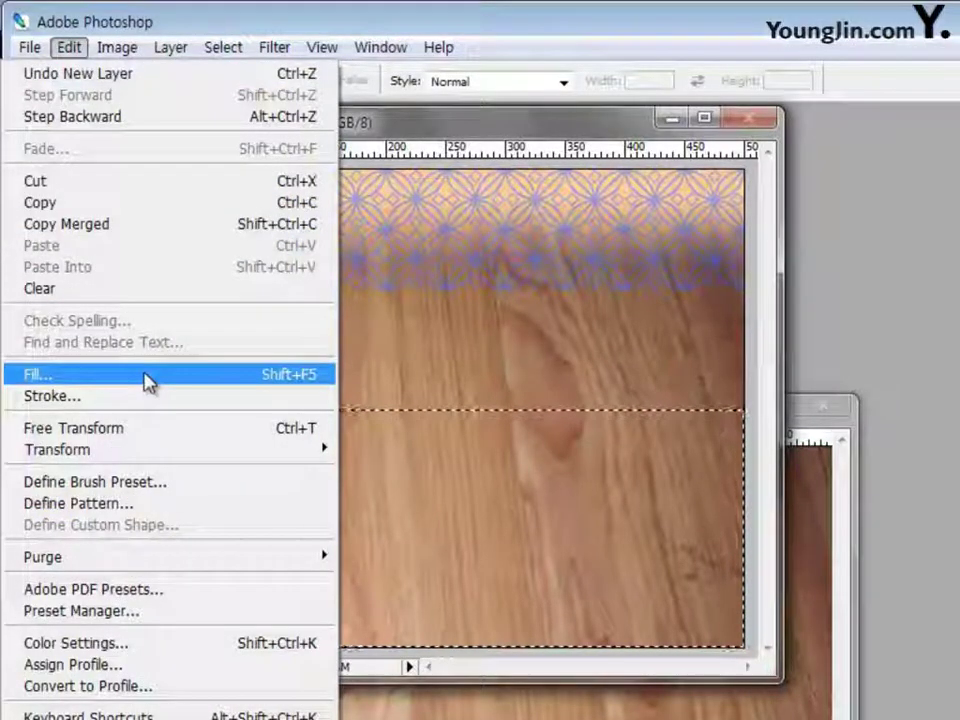
pyautogui.click(145, 381)
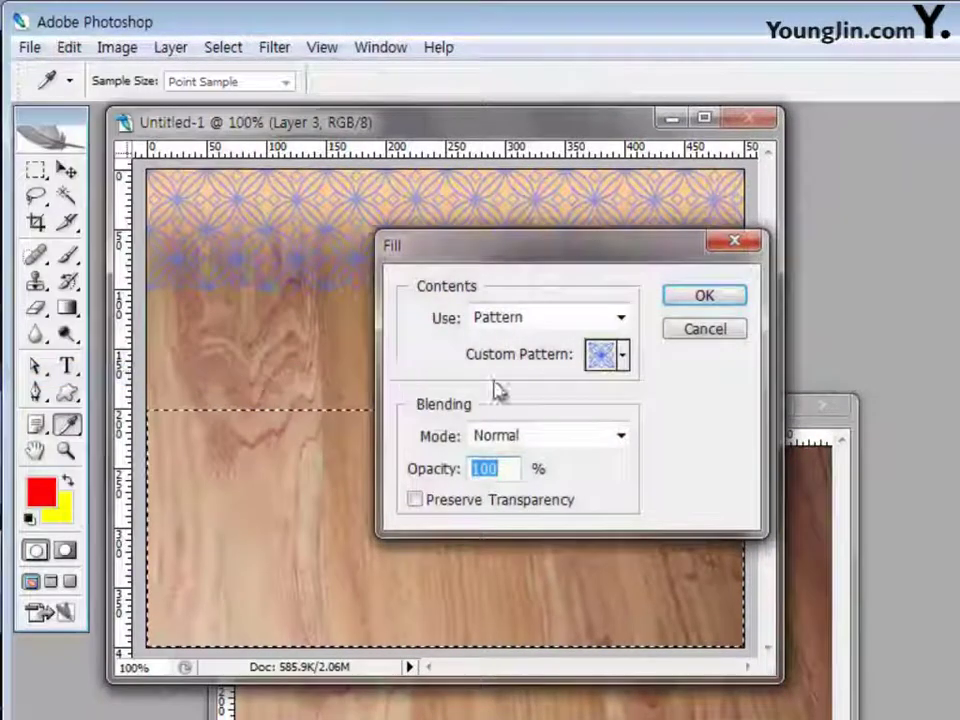
pyautogui.click(623, 355)
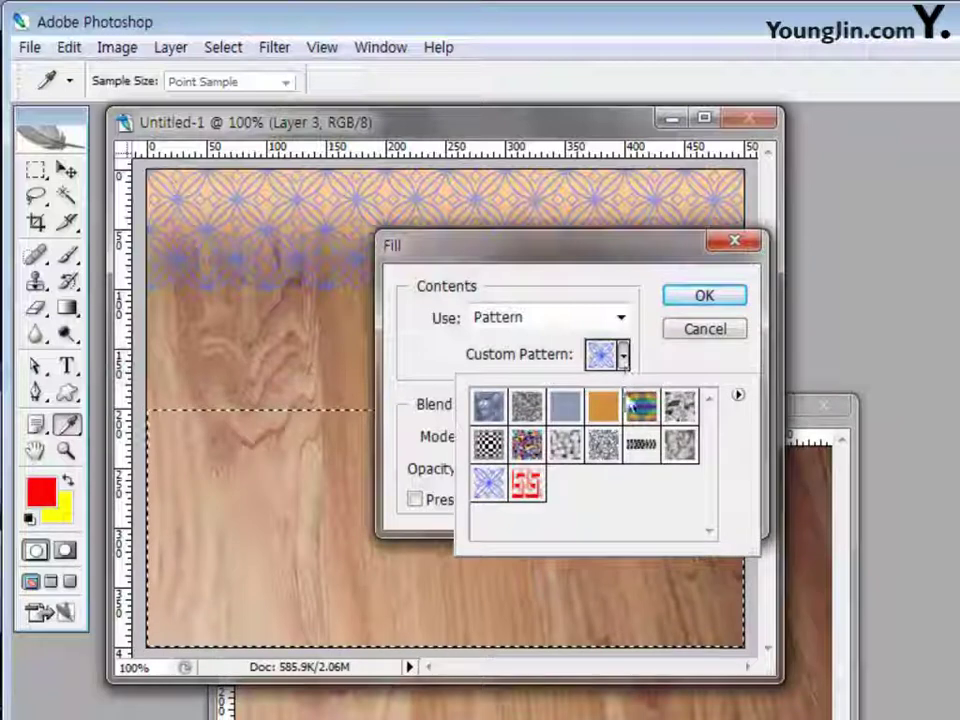
pyautogui.doubleClick(535, 487)
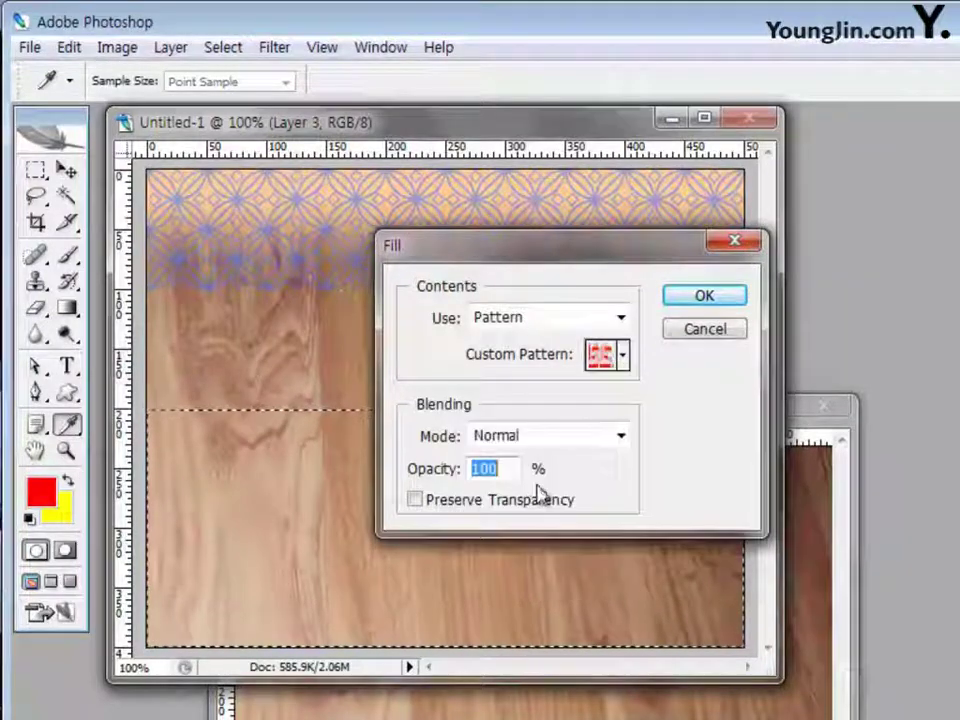
pyautogui.click(730, 303)
pyautogui.press('m')
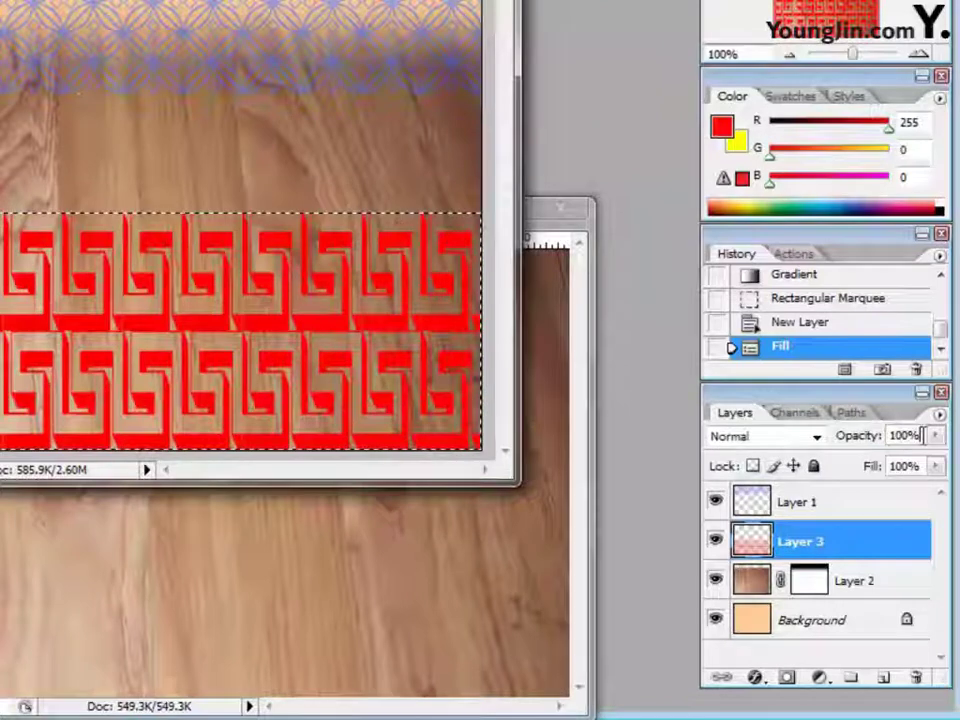
# - Set Layer 3's opacity to 70% and its blending mode to Soft Light
pyautogui.click(933, 435)
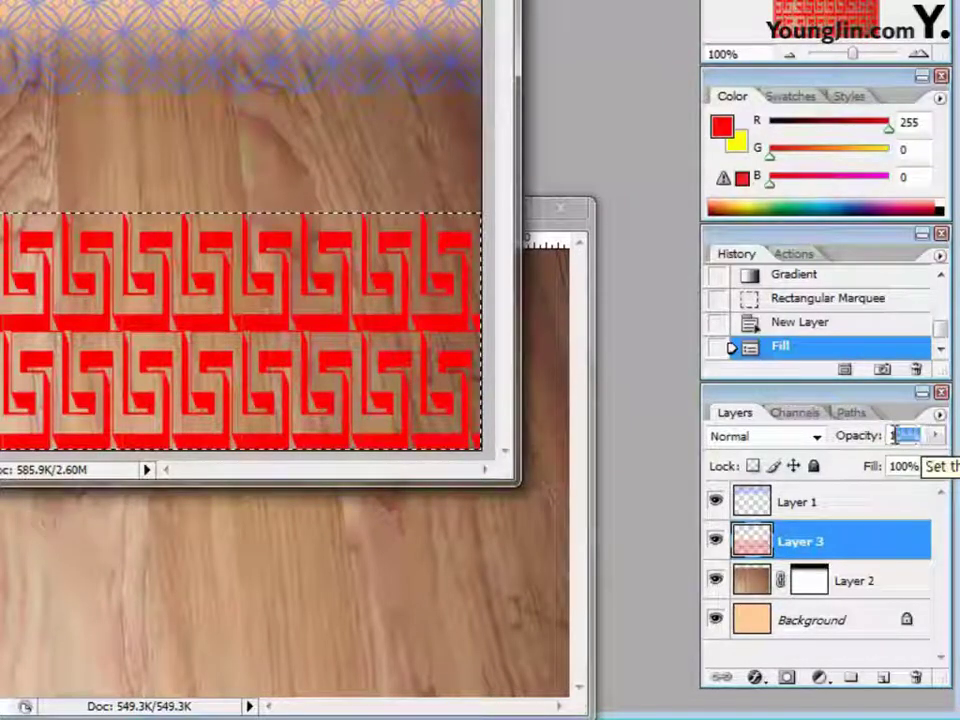
pyautogui.write('70')
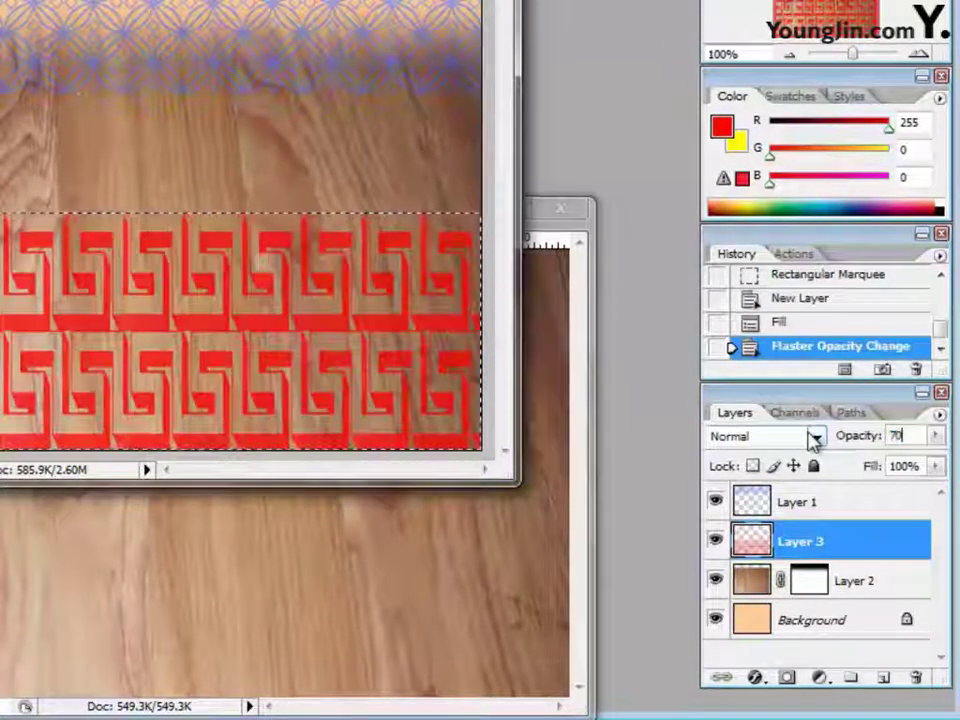
pyautogui.press('Return')
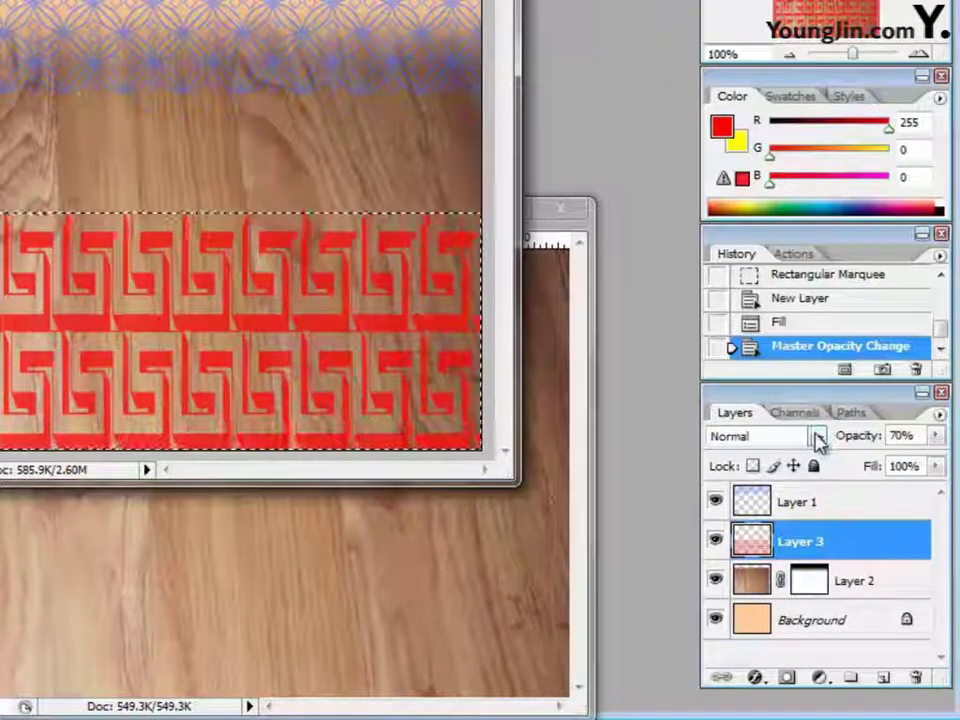
pyautogui.click(818, 438)
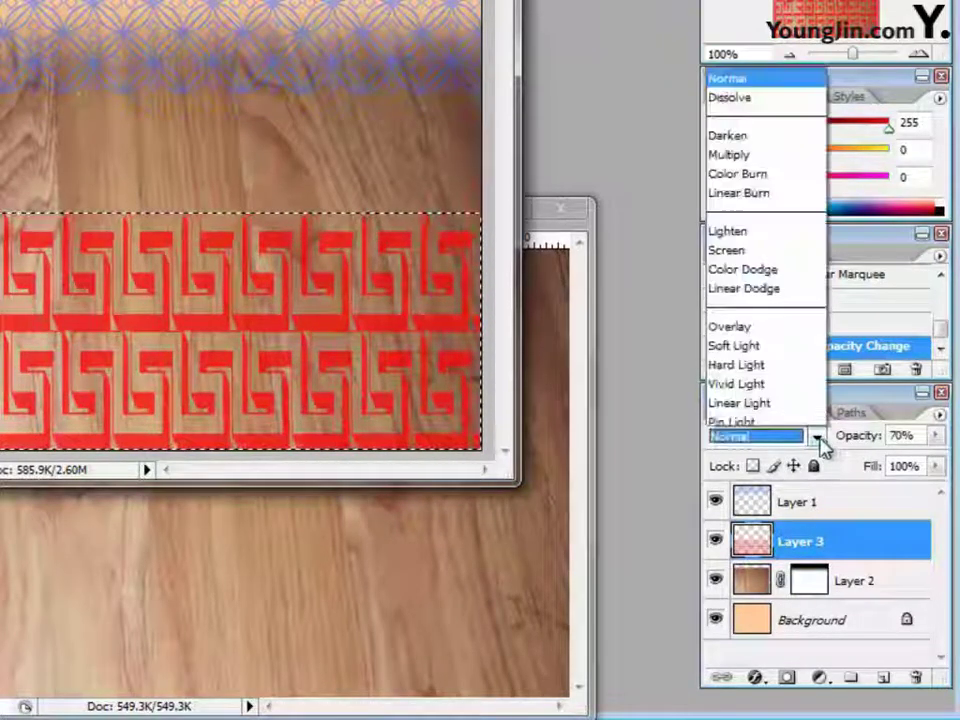
pyautogui.scroll(-3, 818, 440)
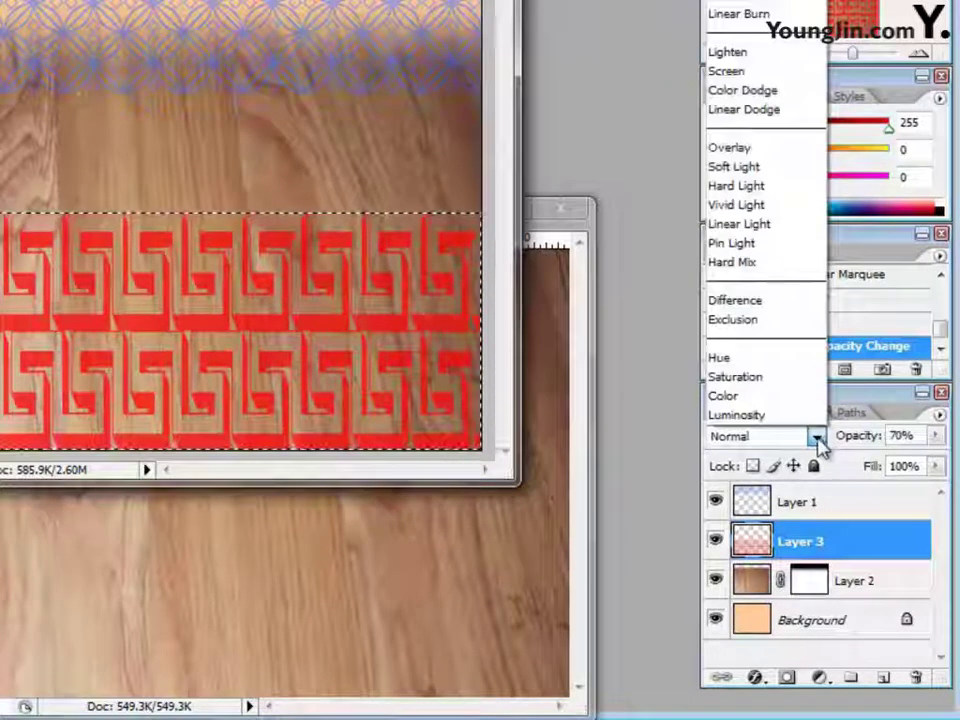
pyautogui.click(768, 172)
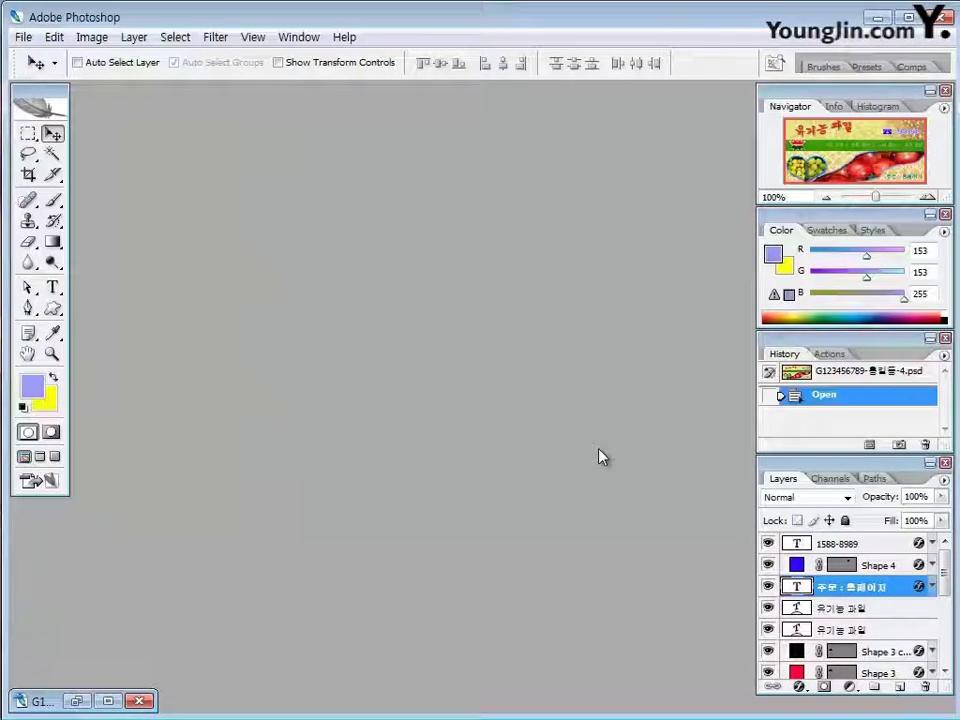
# - Create a new 650 by 300 pixel RGB document at 72 pixels/inch with white background contents
pyautogui.hotkey('ctrl', 'n')
pyautogui.doubleClick(344, 236)
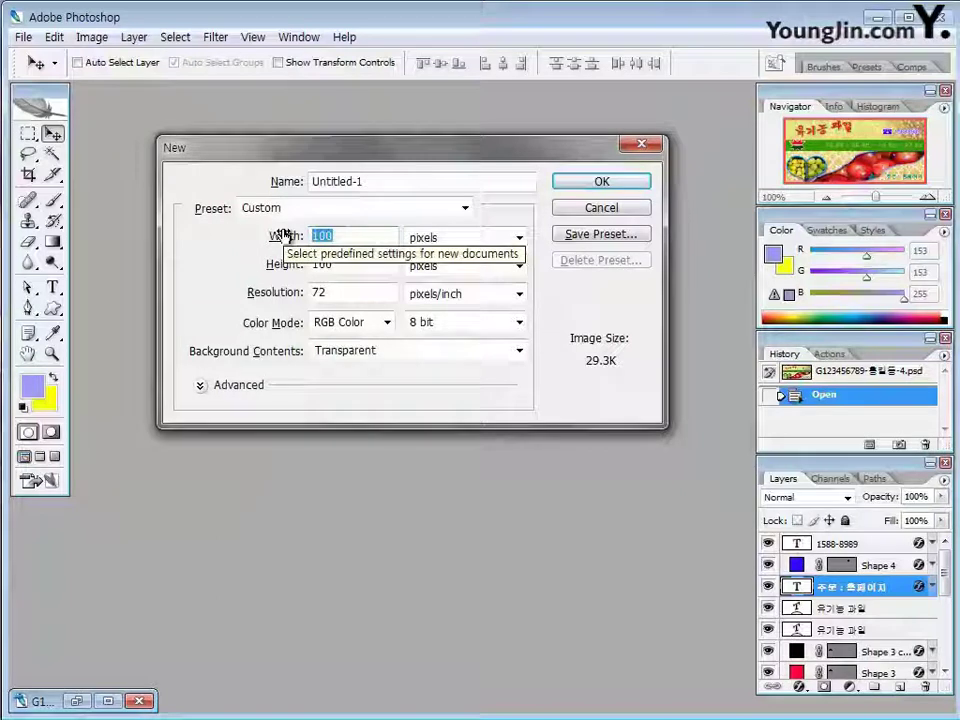
pyautogui.write('650')
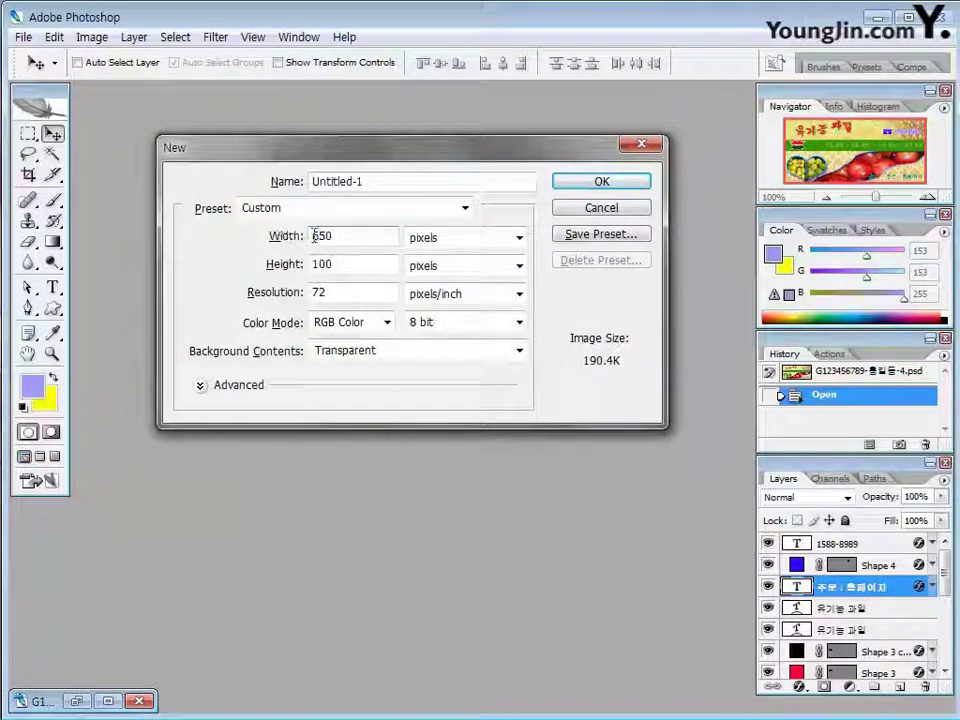
pyautogui.press('Tab')
pyautogui.press('Tab')
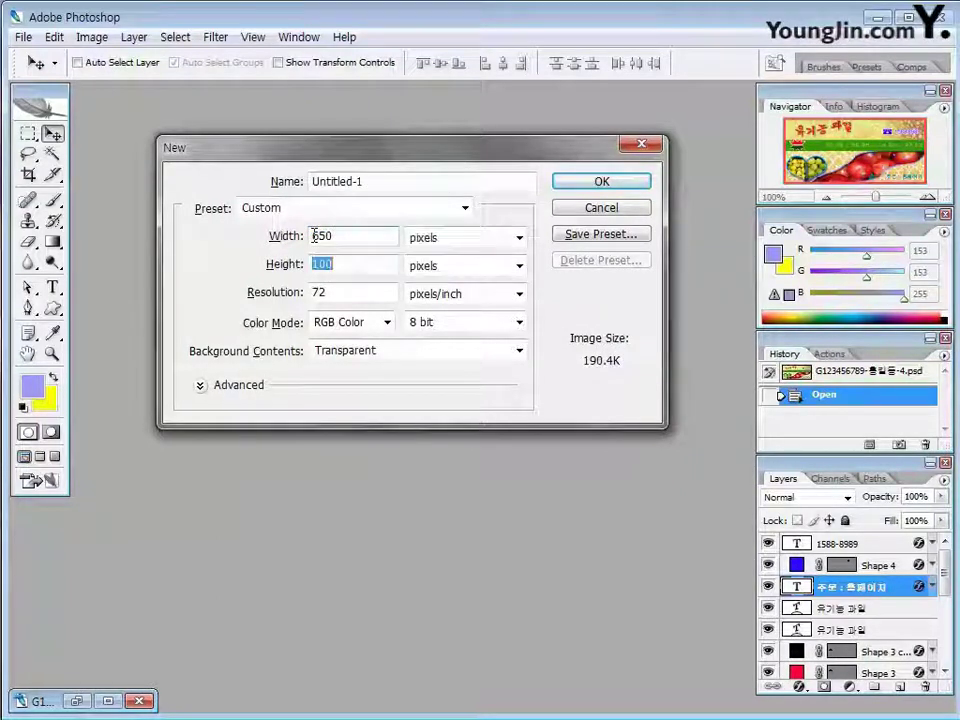
pyautogui.write('300')
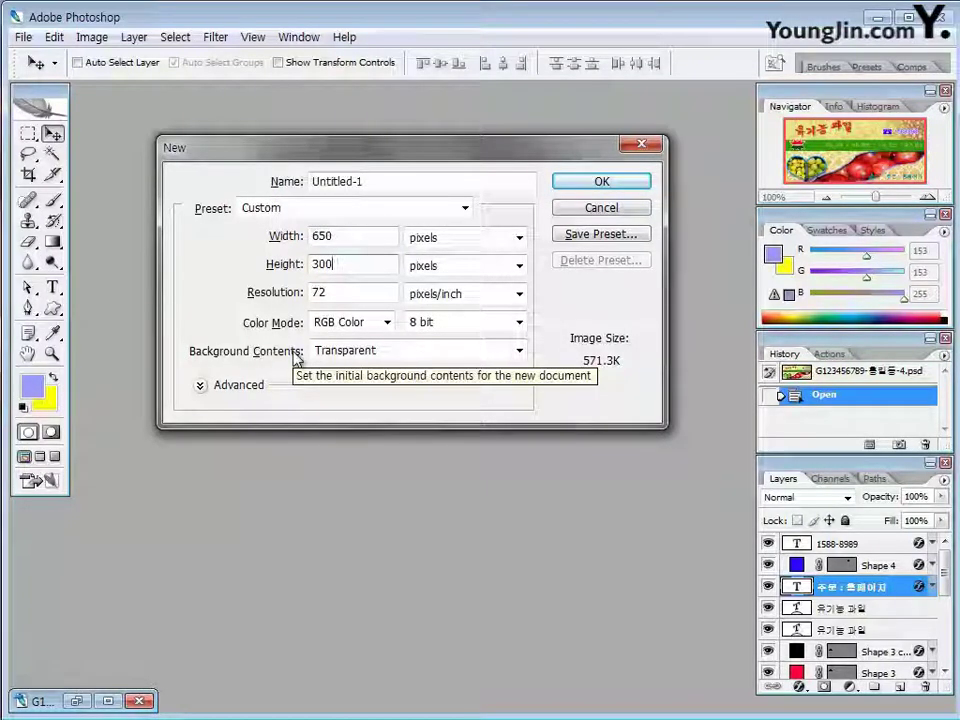
pyautogui.click(515, 354)
pyautogui.click(424, 370)
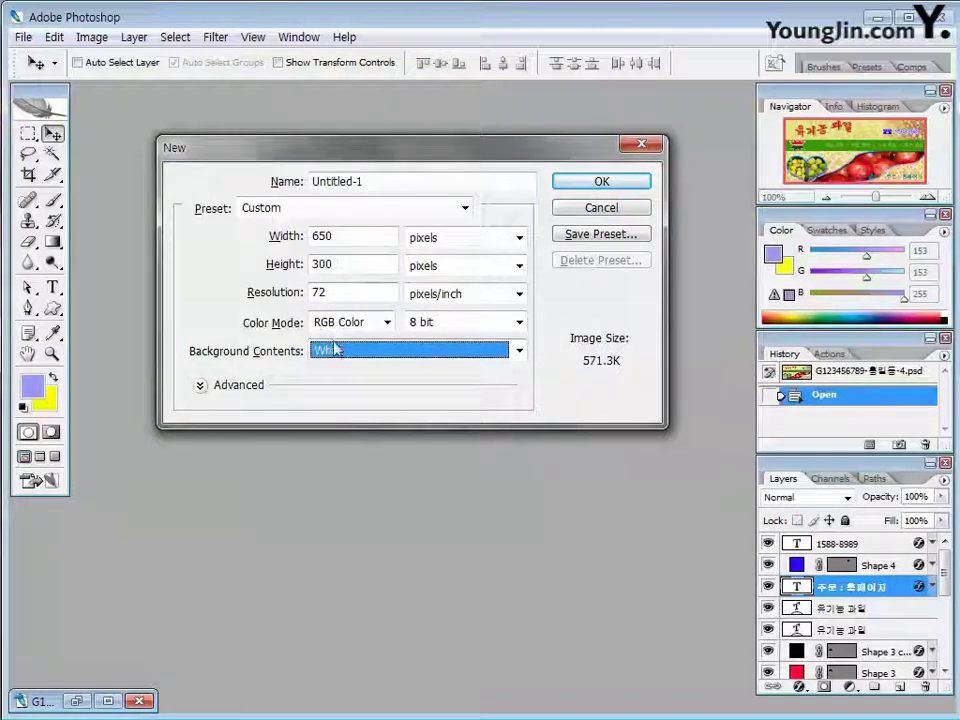
pyautogui.click(594, 184)
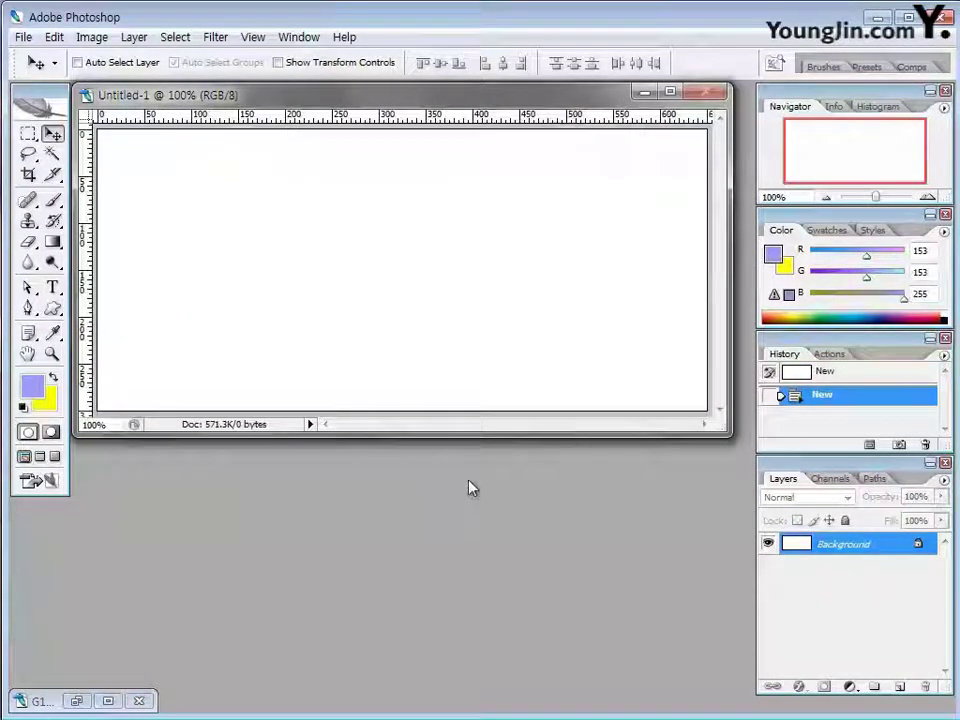
# - Open the images 1급-2.jpg, 1급-3.jpg and 1급-4.jpg together from the Chapter04 folder
pyautogui.doubleClick(474, 480)
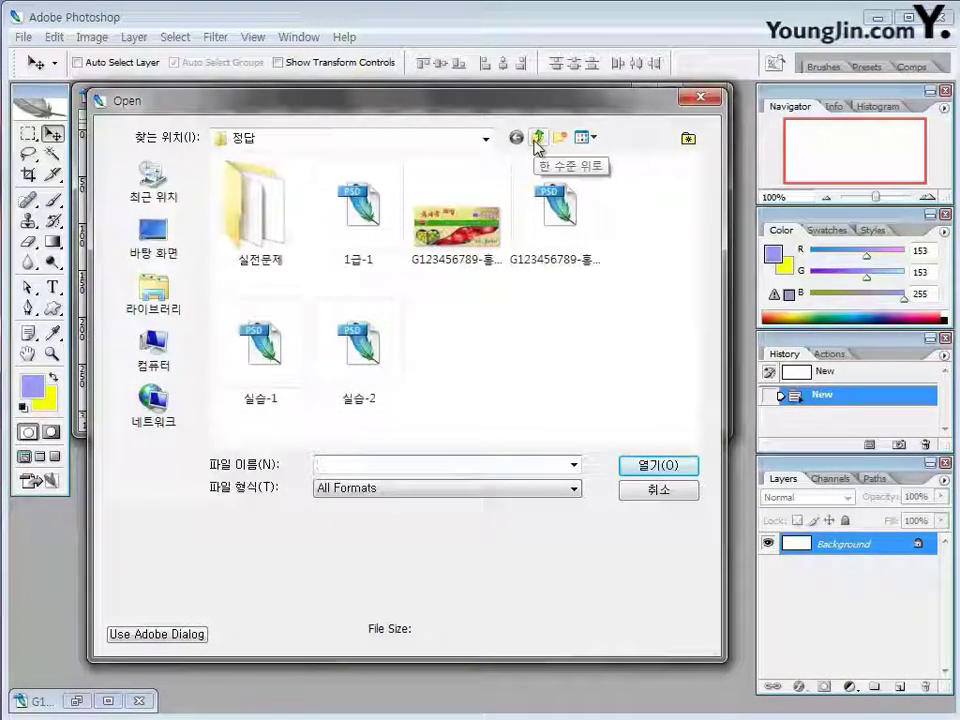
pyautogui.click(539, 139)
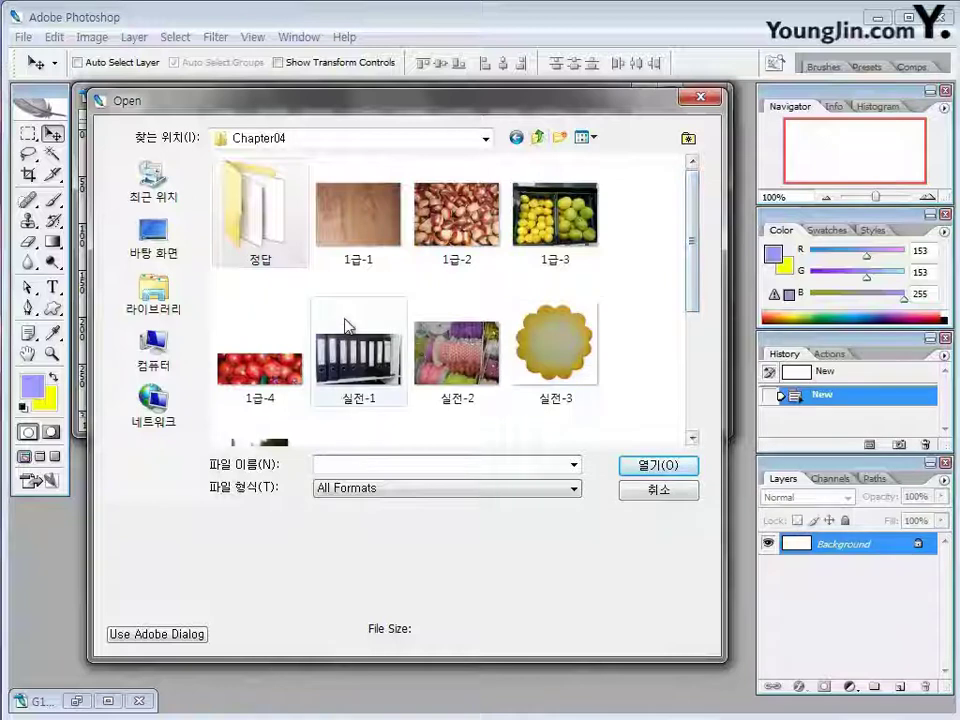
pyautogui.click(475, 212)
pyautogui.keyDown('shift'); pyautogui.click(263, 386); pyautogui.keyUp('shift')
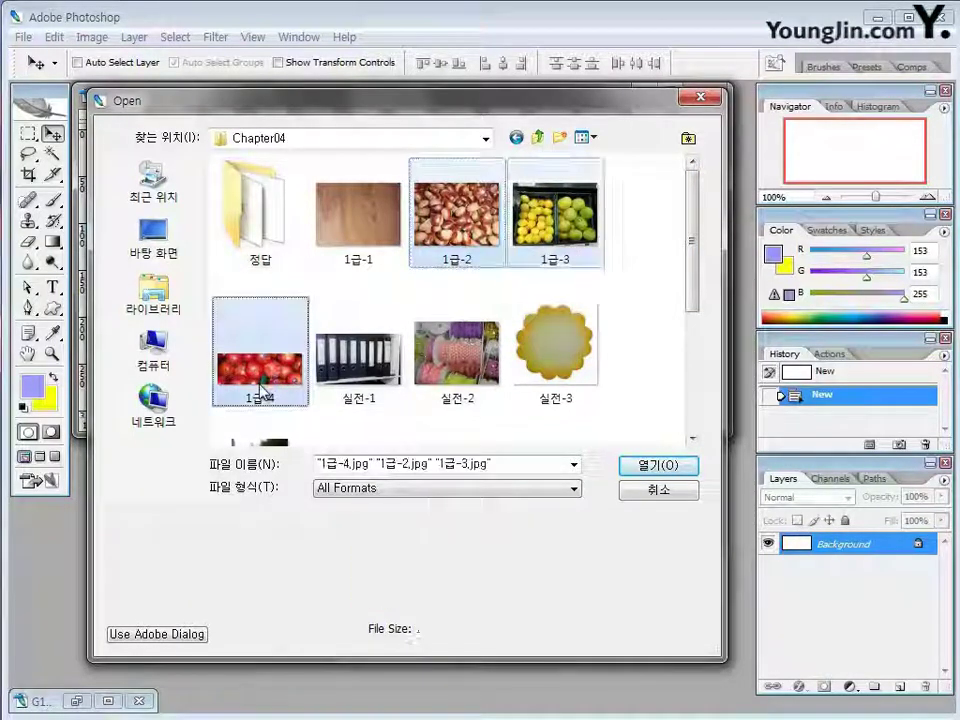
pyautogui.click(672, 478)
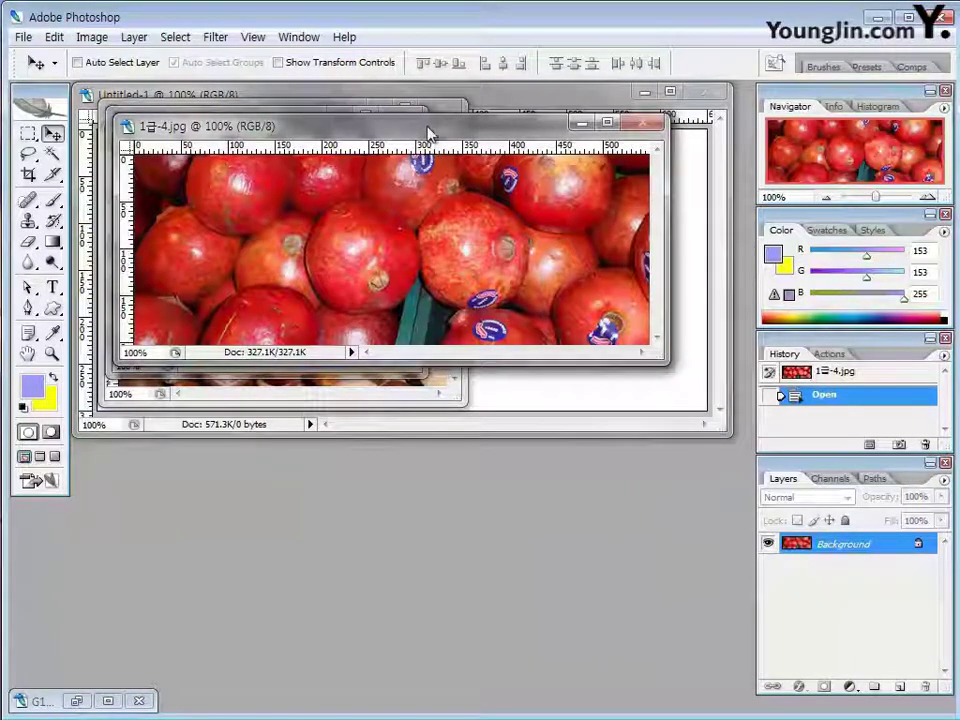
# - Move the three fruit and chestnut photo windows below the blank canvas and make Untitled-1 the active document
pyautogui.moveTo(429, 128); pyautogui.dragTo(424, 436)
pyautogui.moveTo(322, 130); pyautogui.dragTo(365, 474)
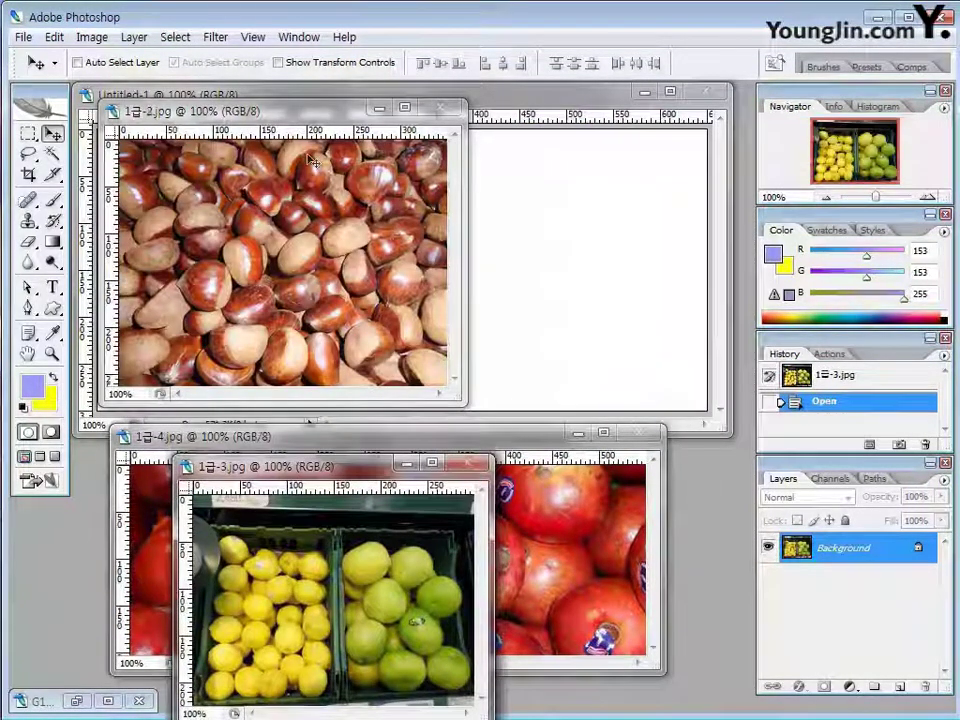
pyautogui.moveTo(293, 113); pyautogui.dragTo(371, 478)
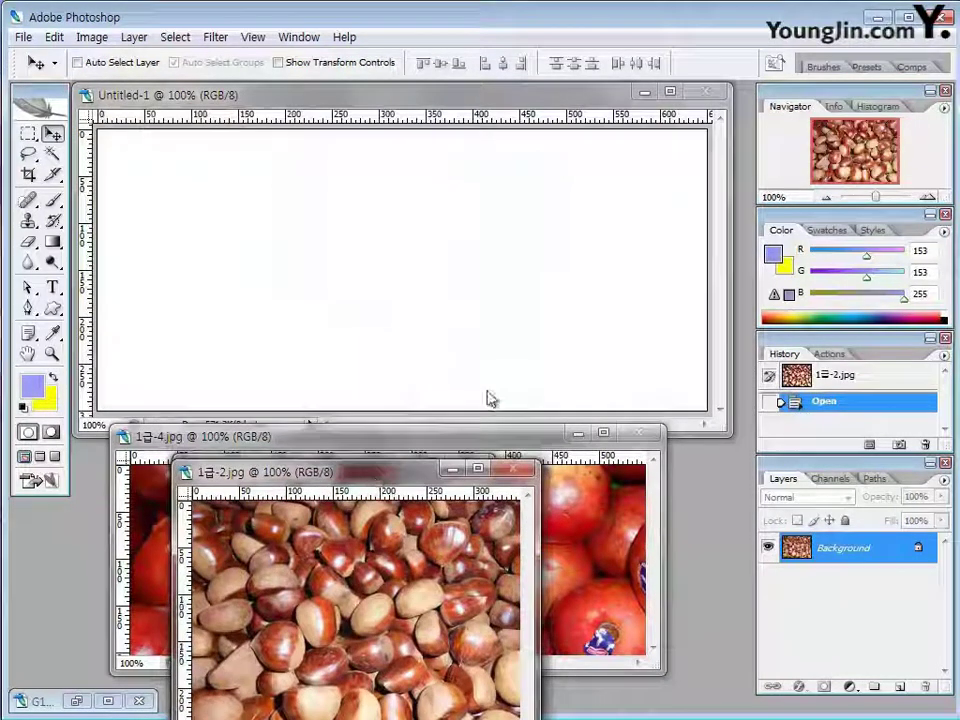
pyautogui.click(441, 98)
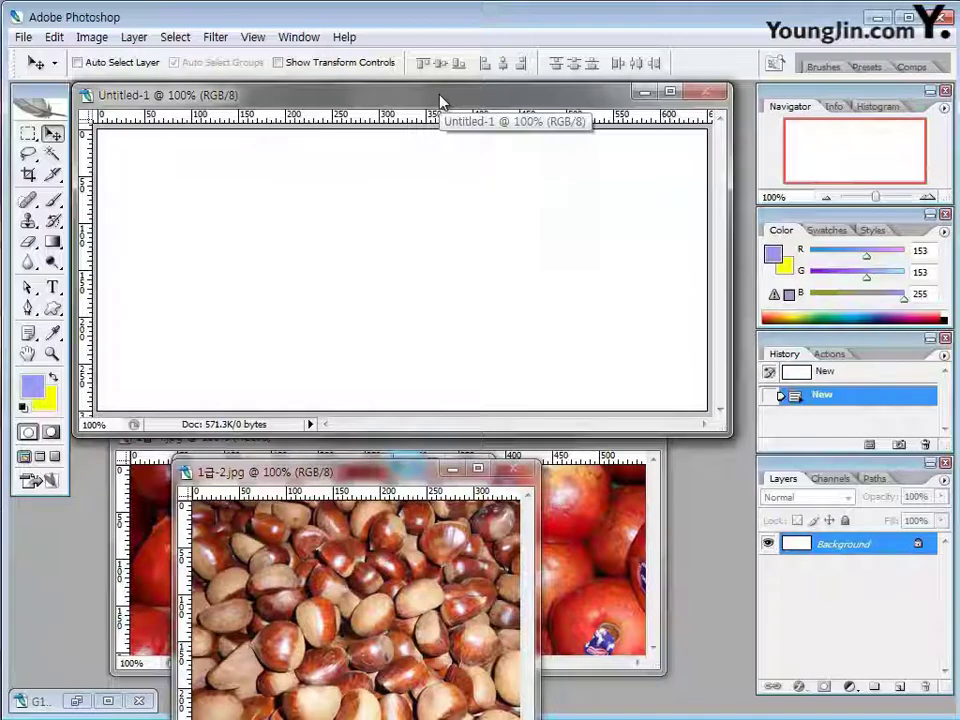
# - Edit the Gradient tool's black-to-white gradient, setting its starting colour stop to ffcc66
pyautogui.click(54, 246)
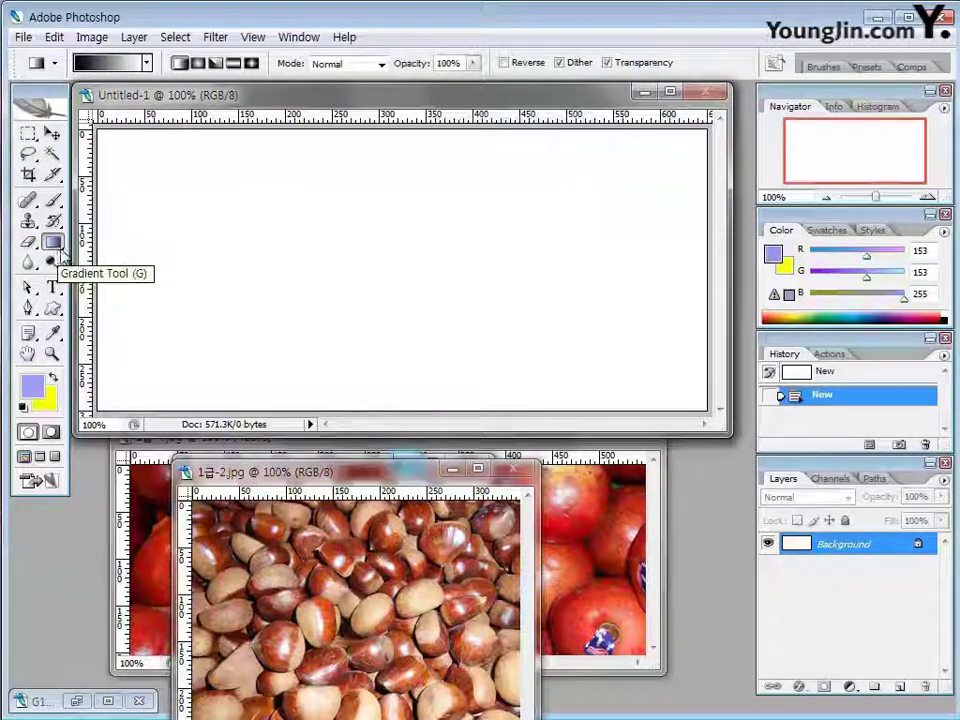
pyautogui.click(95, 63)
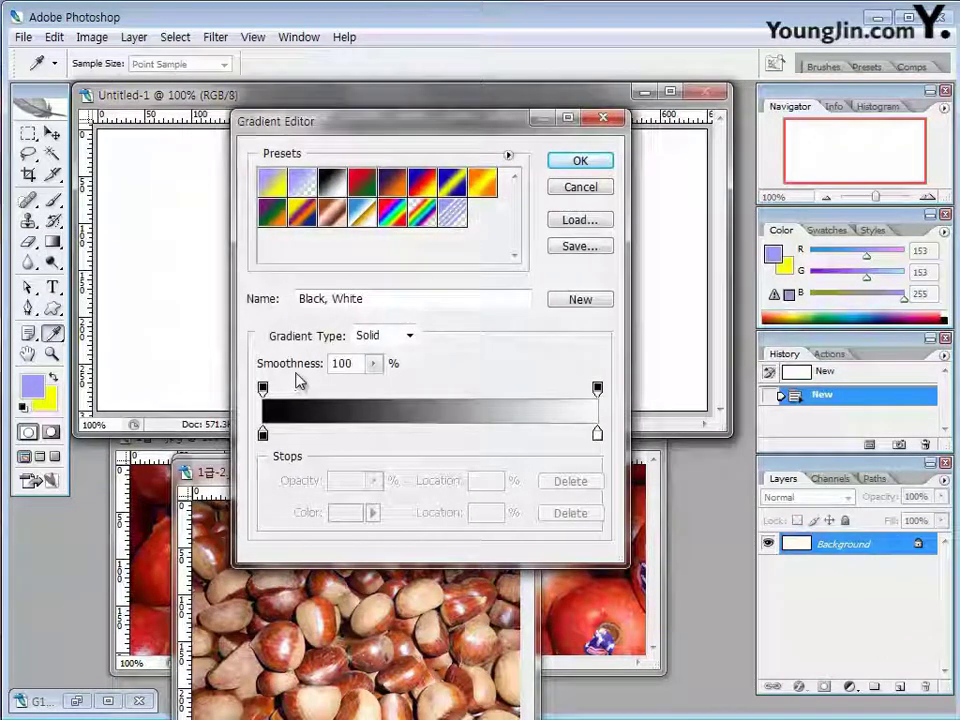
pyautogui.doubleClick(263, 434)
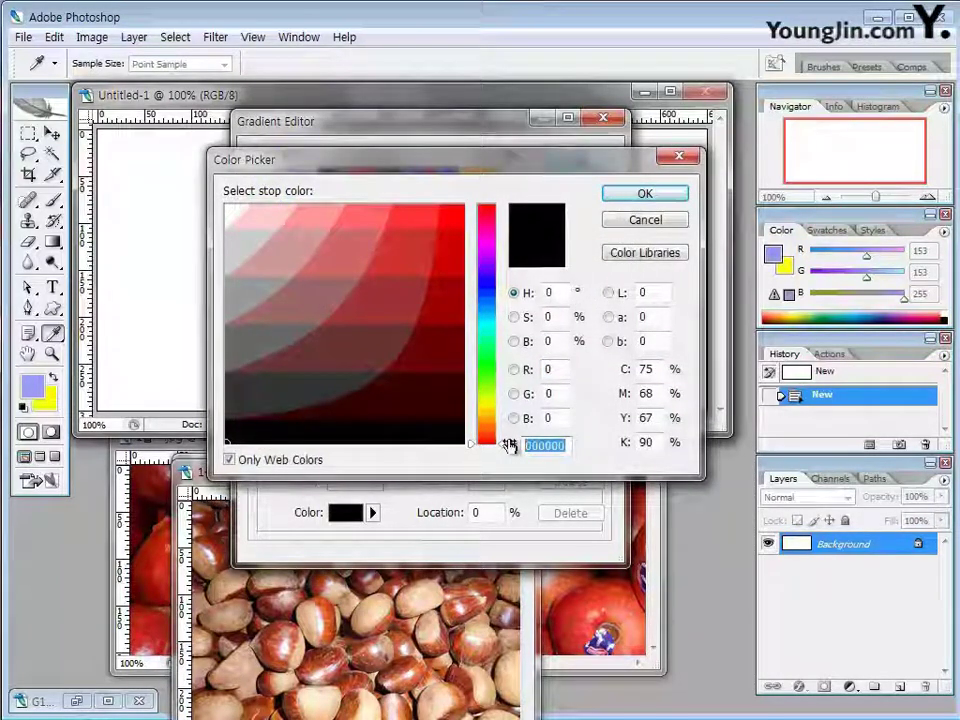
pyautogui.write('ff')
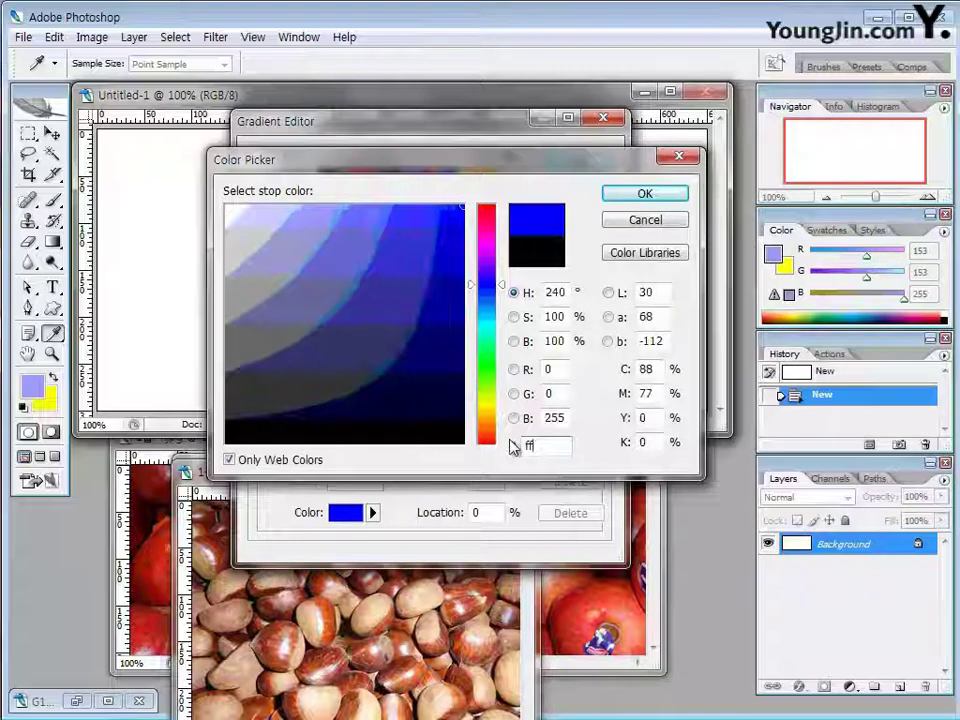
pyautogui.write('cc66')
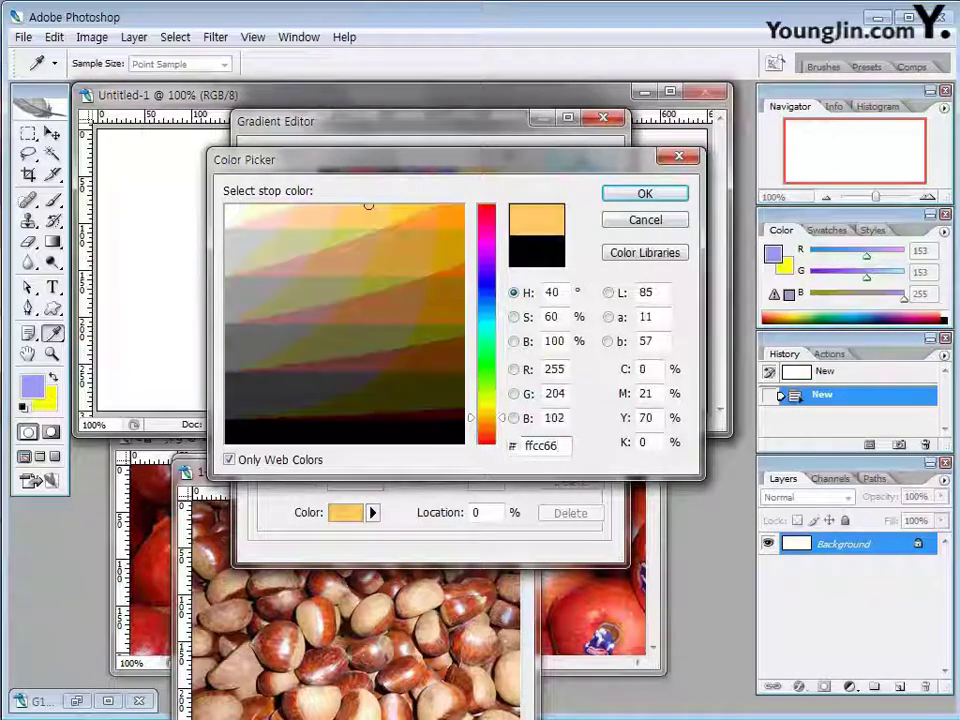
pyautogui.click(638, 193)
# - Set the gradient's end colour stop to ffff99 and fill the Untitled-1 background with it vertically from bottom to top
pyautogui.doubleClick(598, 434)
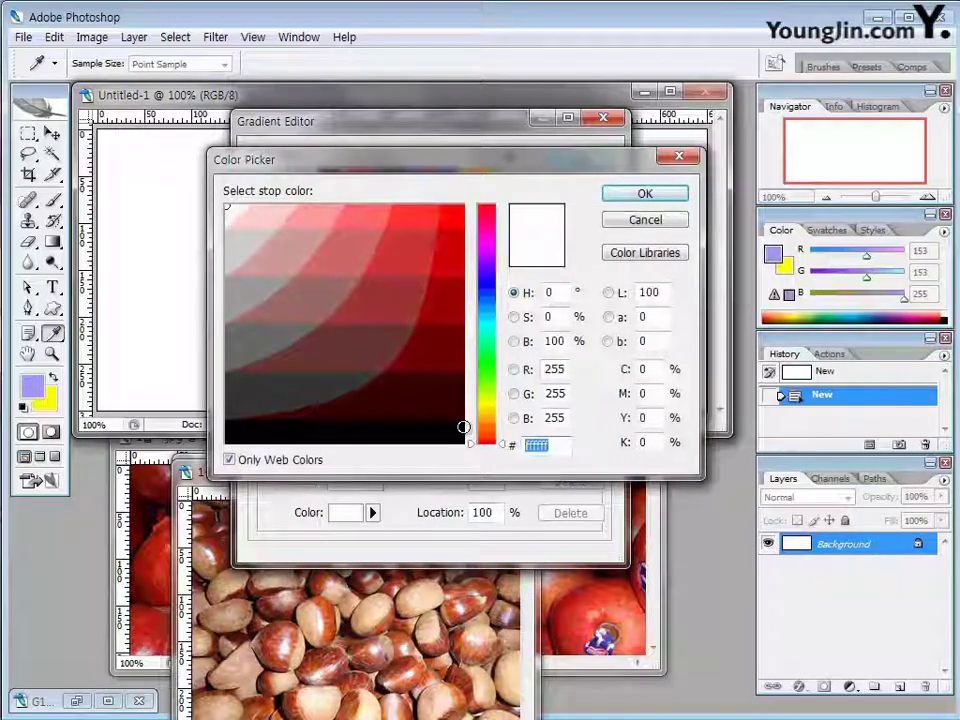
pyautogui.write('fff')
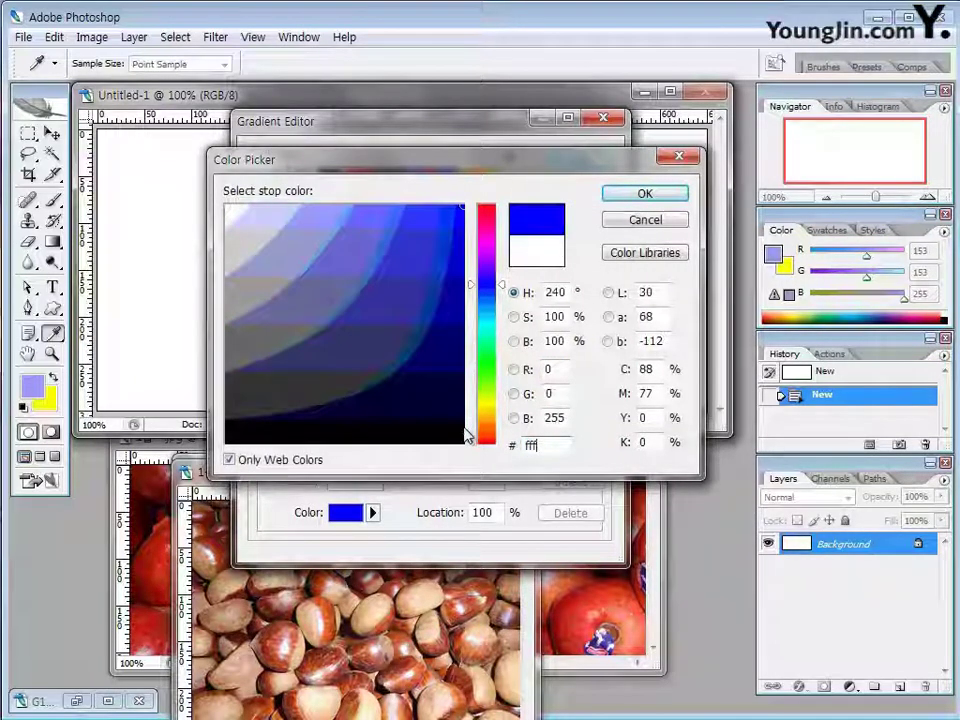
pyautogui.write('f99')
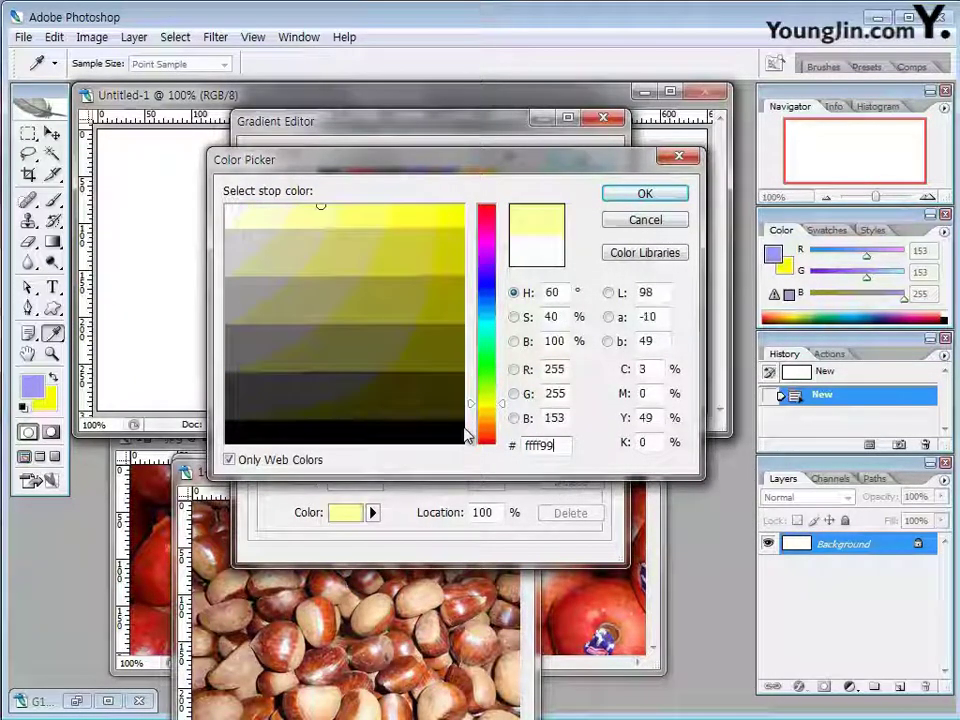
pyautogui.click(640, 194)
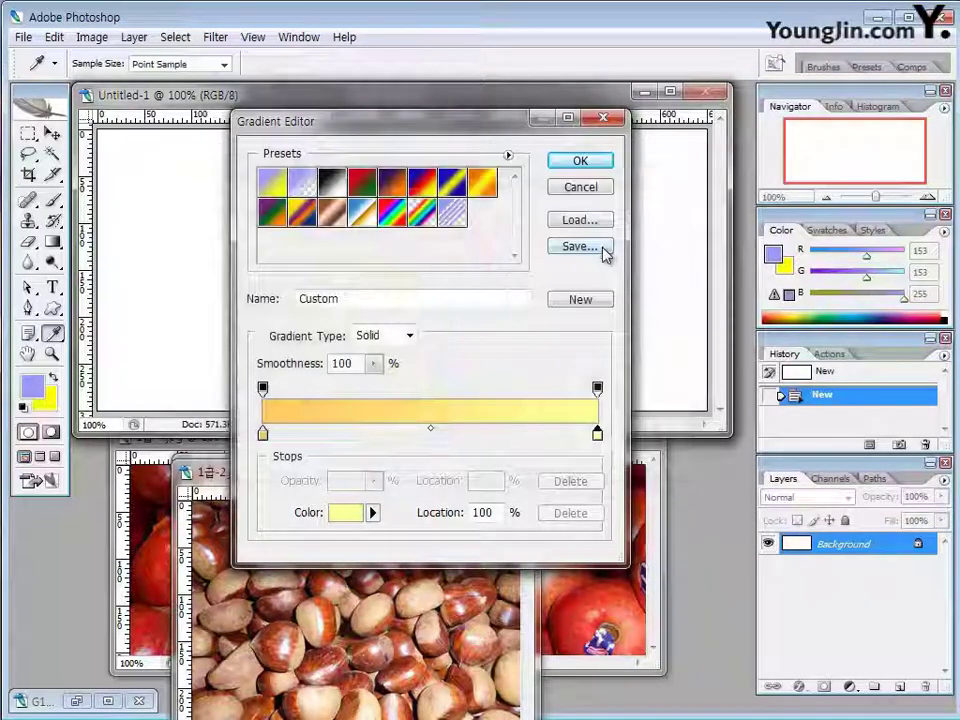
pyautogui.click(581, 162)
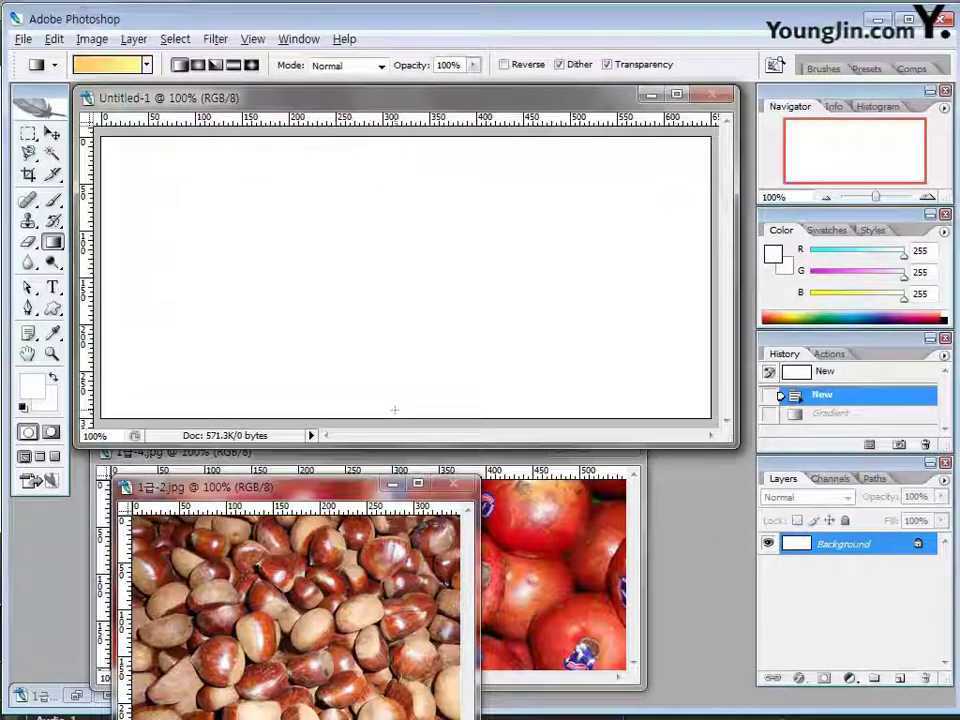
pyautogui.moveTo(394, 410); pyautogui.dragTo(394, 155)
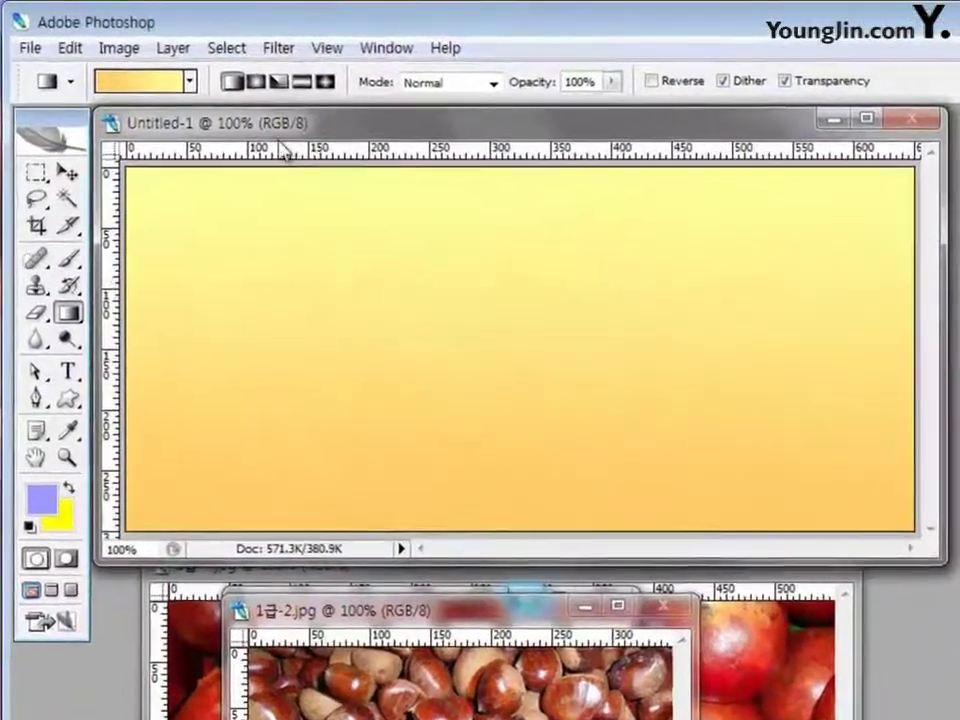
# - Apply the Artistic Sponge filter to the gradient background, keeping its current settings
pyautogui.click(264, 47)
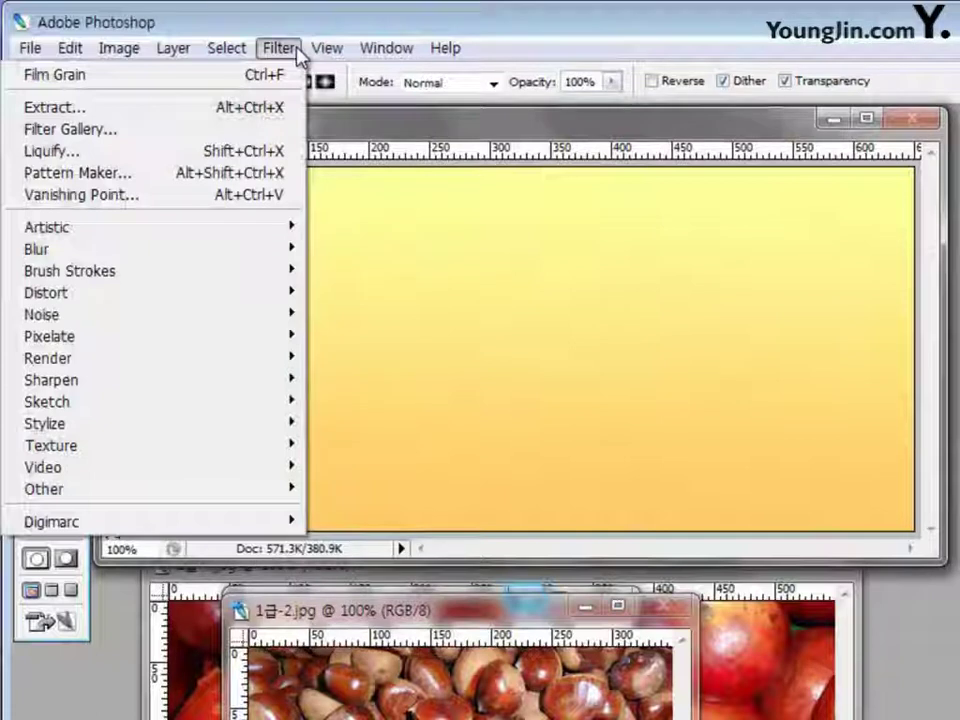
pyautogui.moveTo(167, 240)
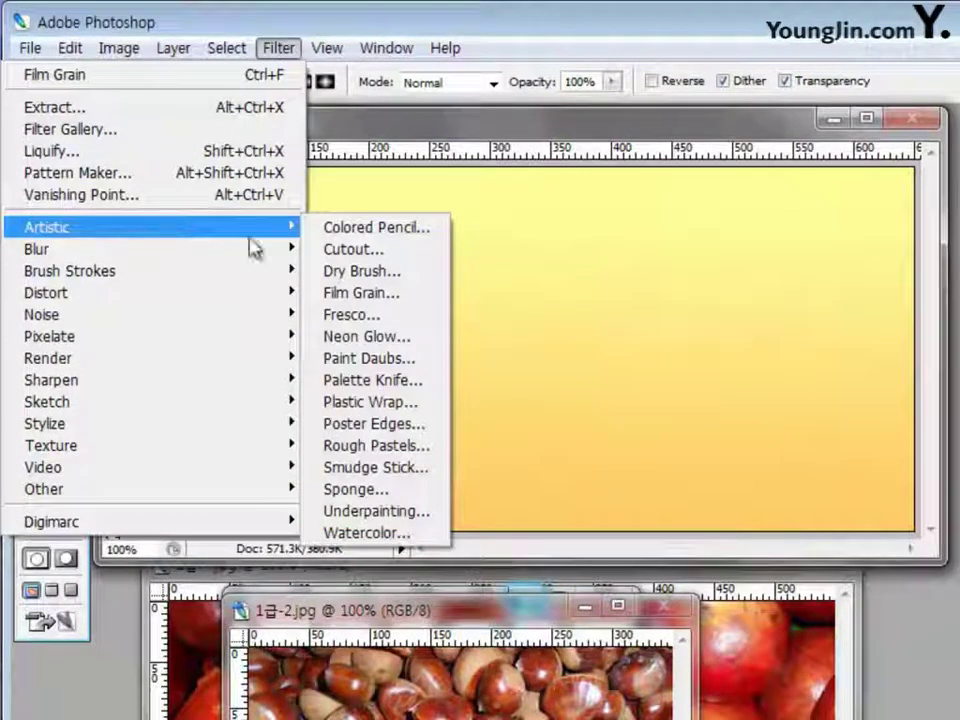
pyautogui.click(350, 490)
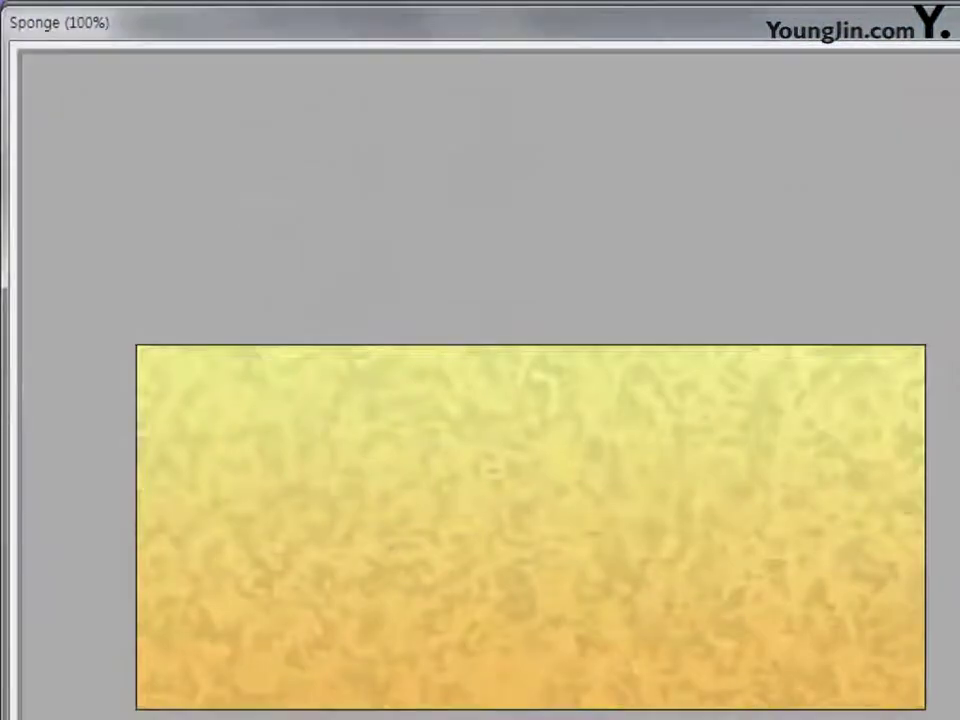
pyautogui.press('Return')
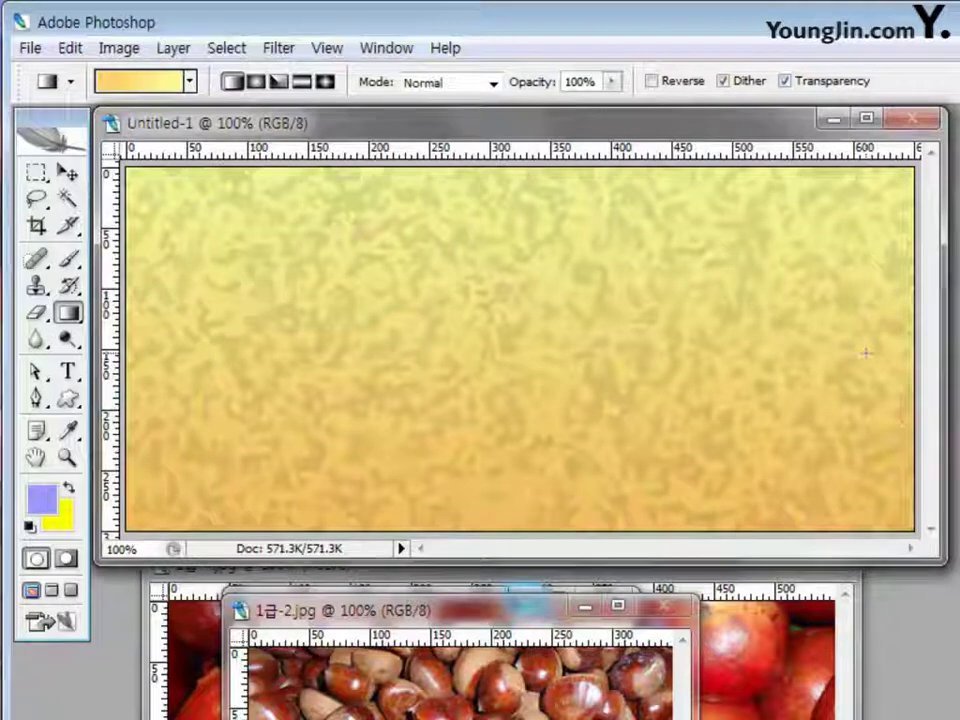
# - Create a new 50 by 50 pixel document with transparent background contents and enlarge its window for pattern drawing
pyautogui.hotkey('ctrl', 'n')
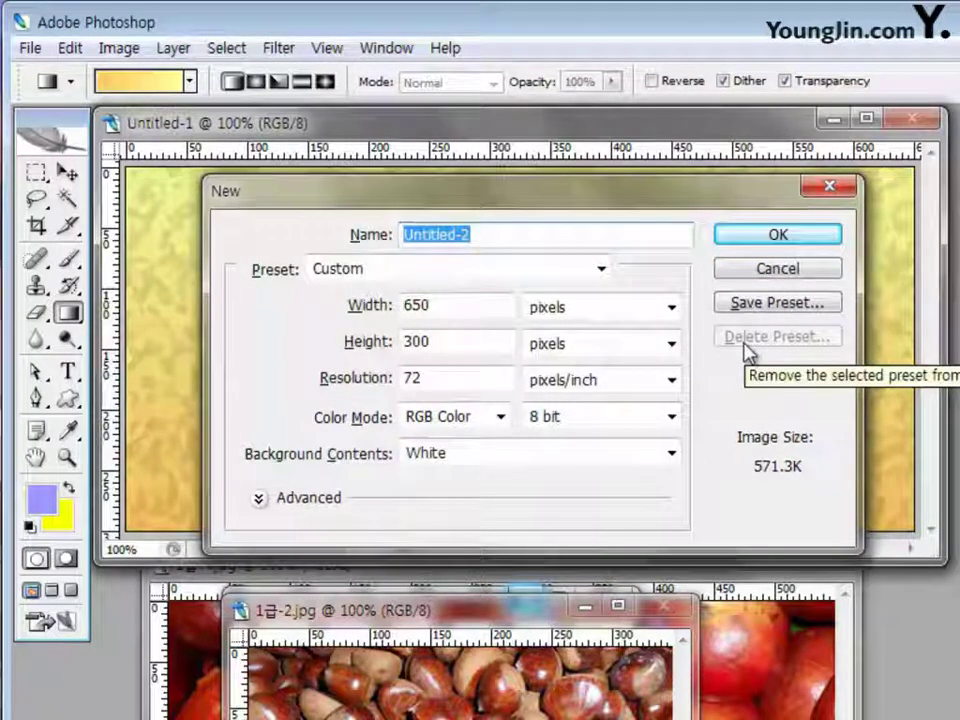
pyautogui.moveTo(448, 312); pyautogui.dragTo(311, 306)
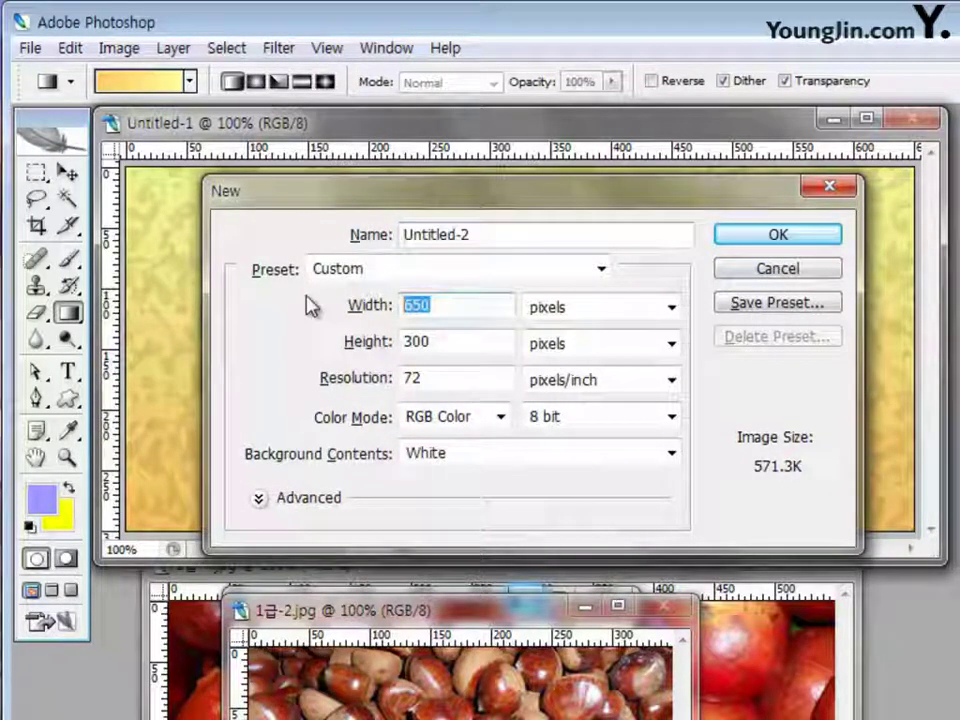
pyautogui.write('50')
pyautogui.press('Tab')
pyautogui.press('Tab')
pyautogui.write('50')
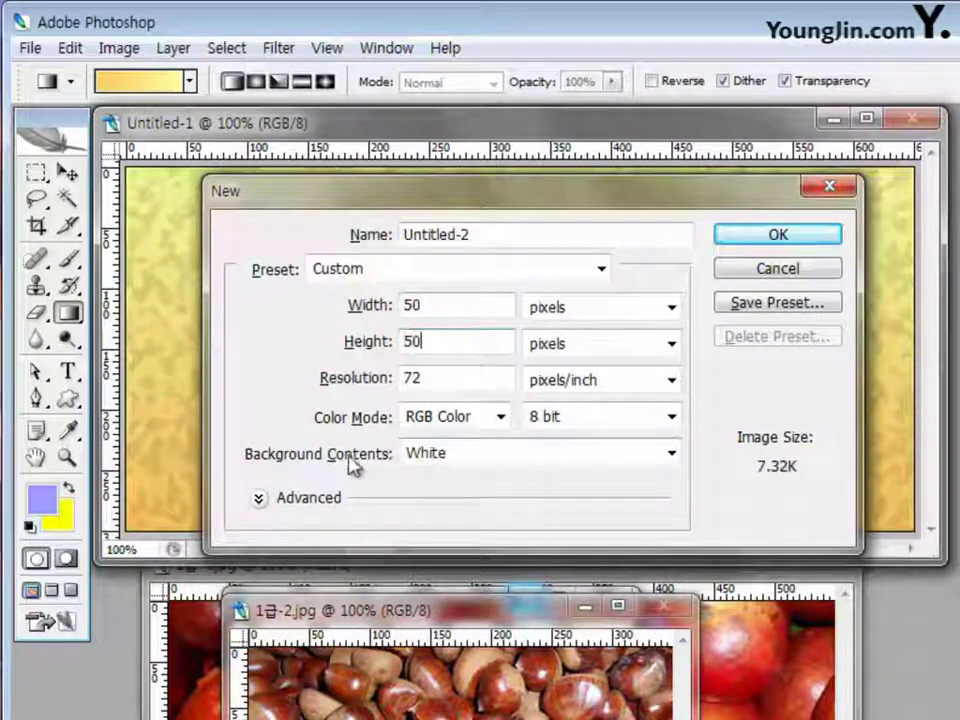
pyautogui.click(670, 454)
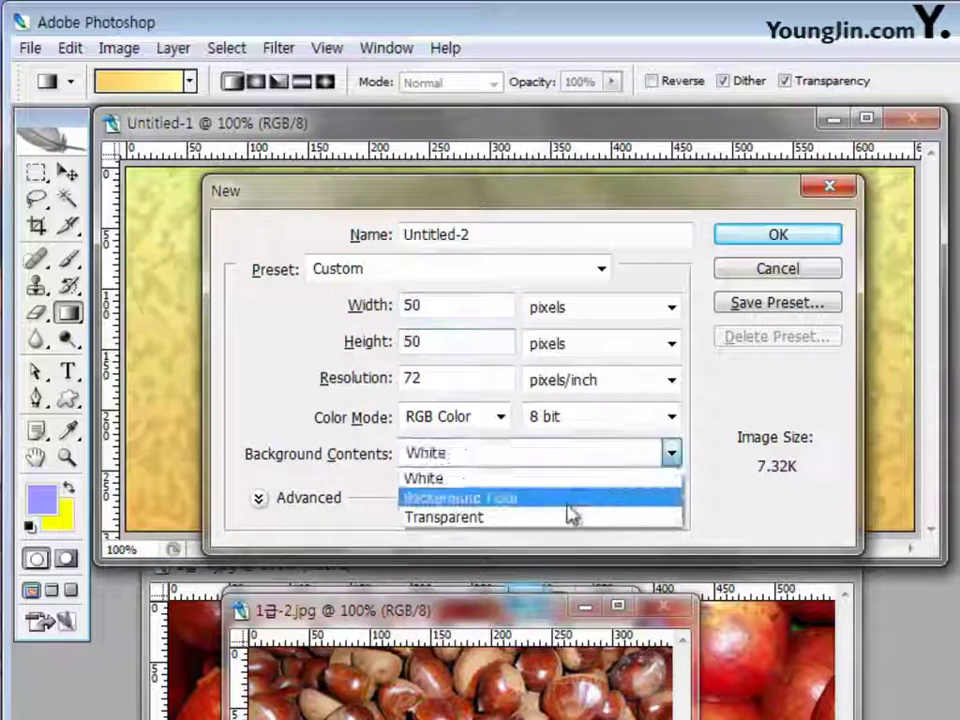
pyautogui.click(564, 515)
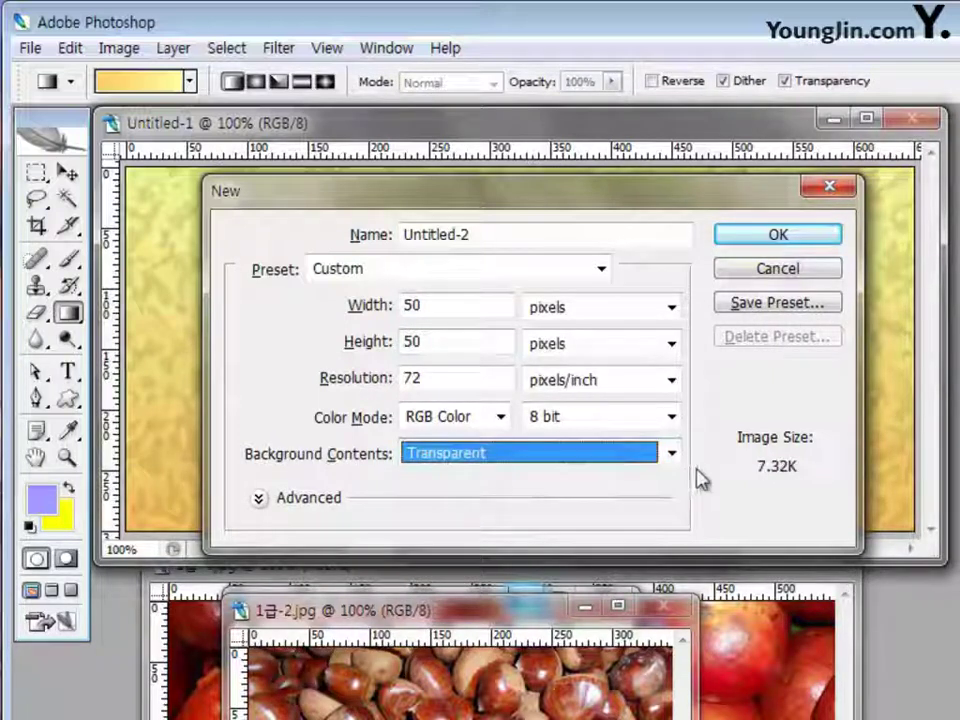
pyautogui.click(777, 237)
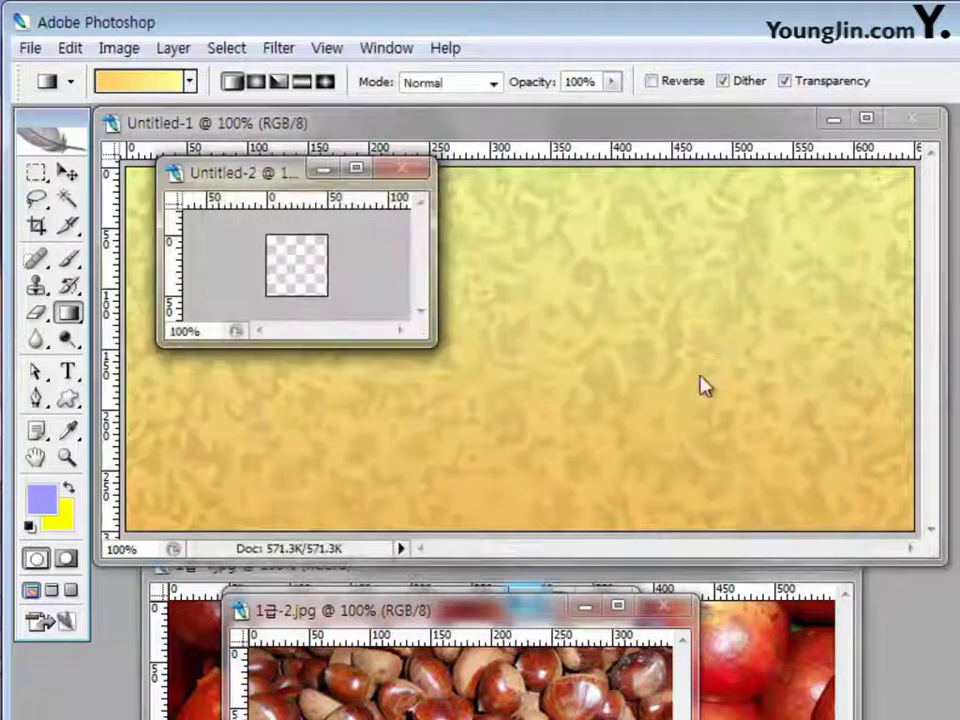
pyautogui.moveTo(435, 344); pyautogui.dragTo(480, 460)
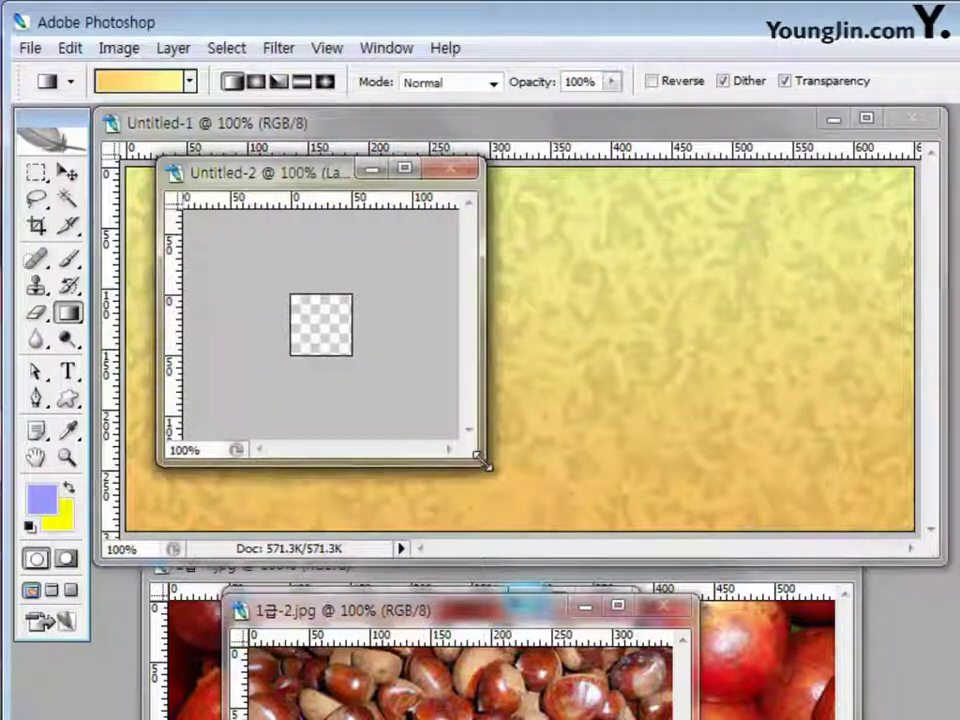
# - Choose the flower-like ornament with eight radiating petals as the Custom Shape for drawing in the 50 by 50 pixel document
pyautogui.hotkey('ctrl', '+')
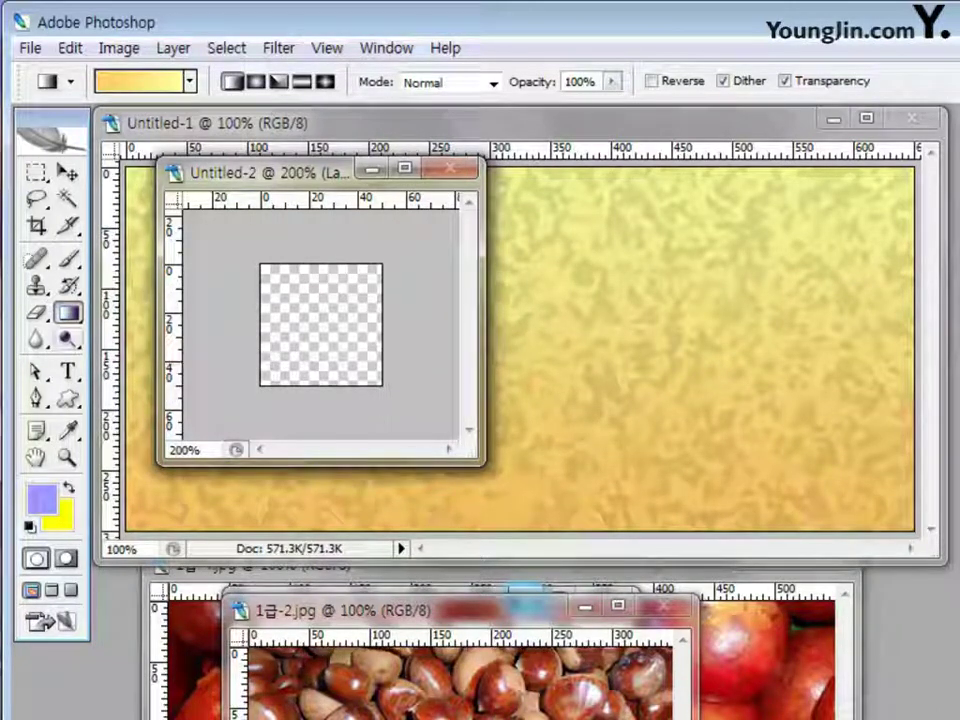
pyautogui.click(68, 398)
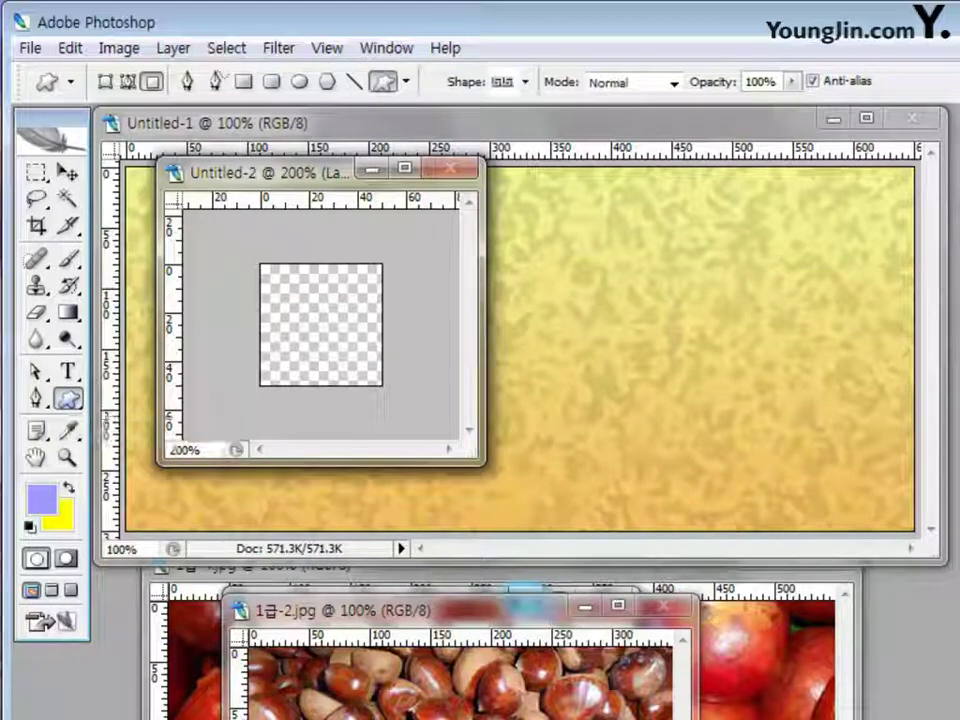
pyautogui.click(406, 82)
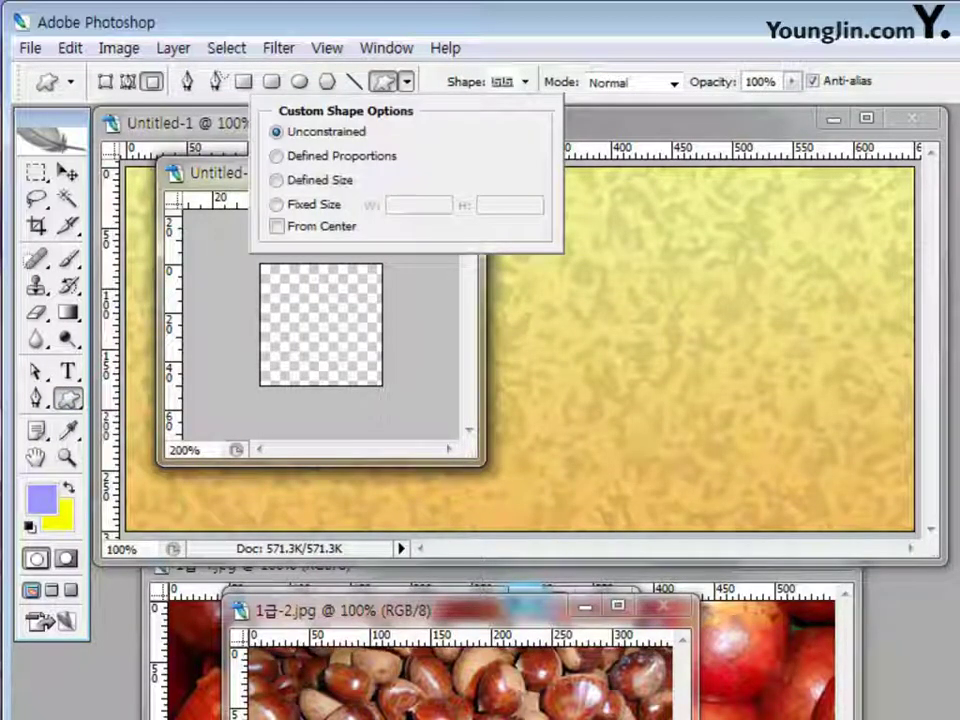
pyautogui.click(525, 82)
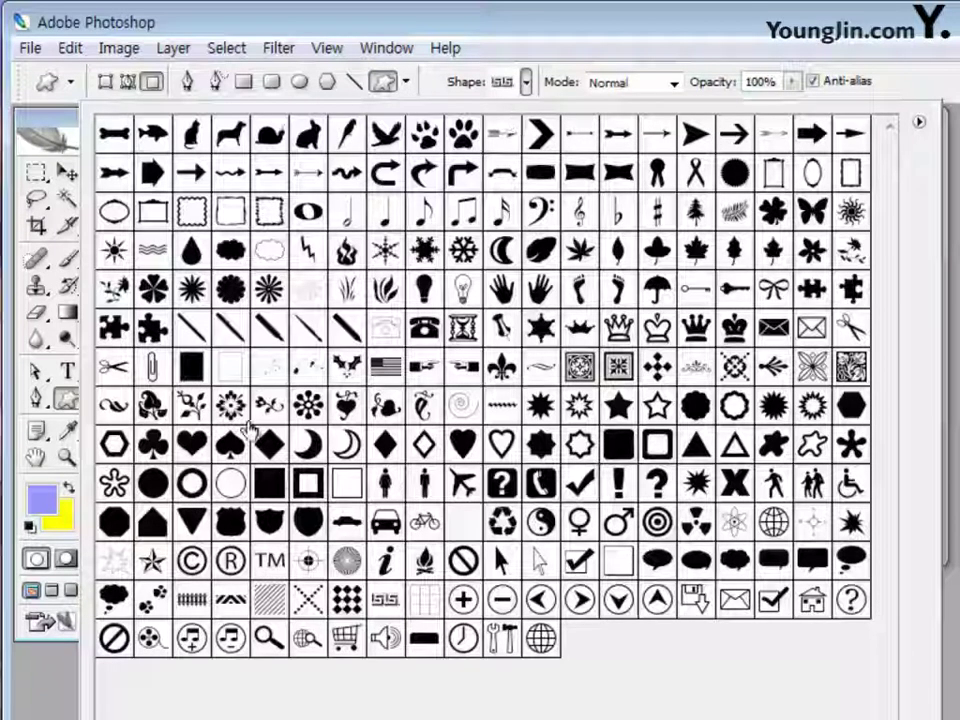
pyautogui.click(226, 414)
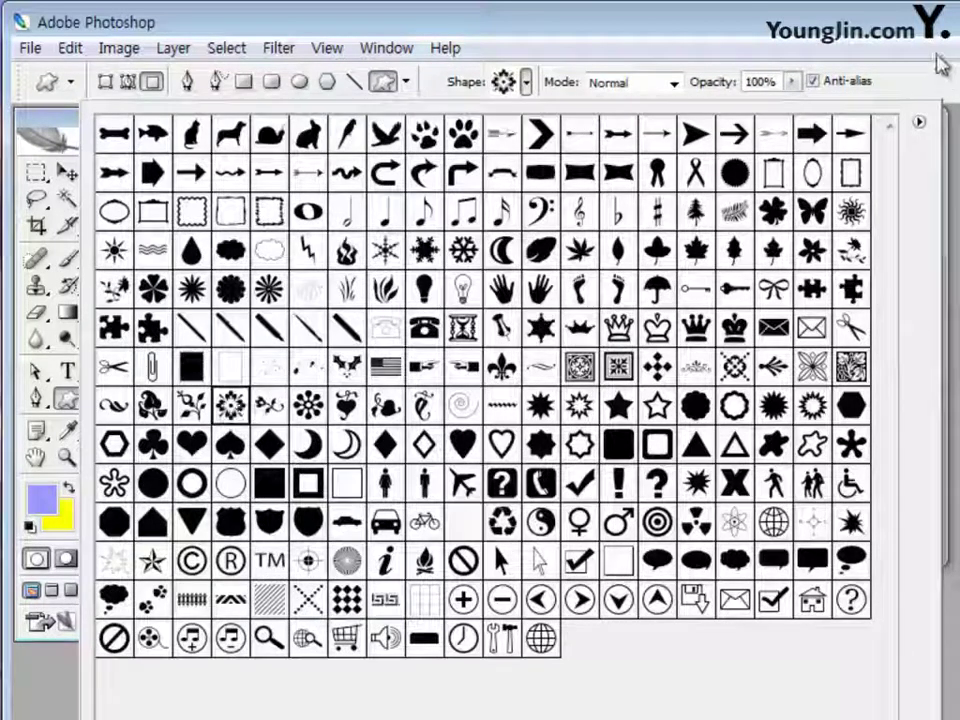
pyautogui.click(878, 90)
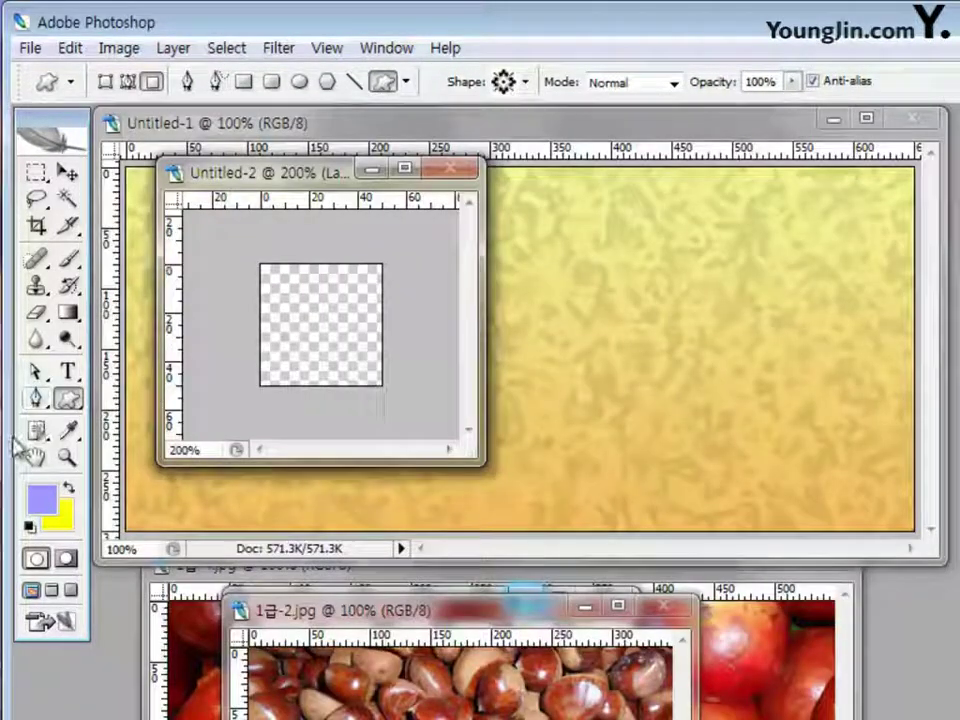
# - Set the foreground colour to white and draw the flower ornament across the entire 50 by 50 pixel canvas
pyautogui.click(44, 505)
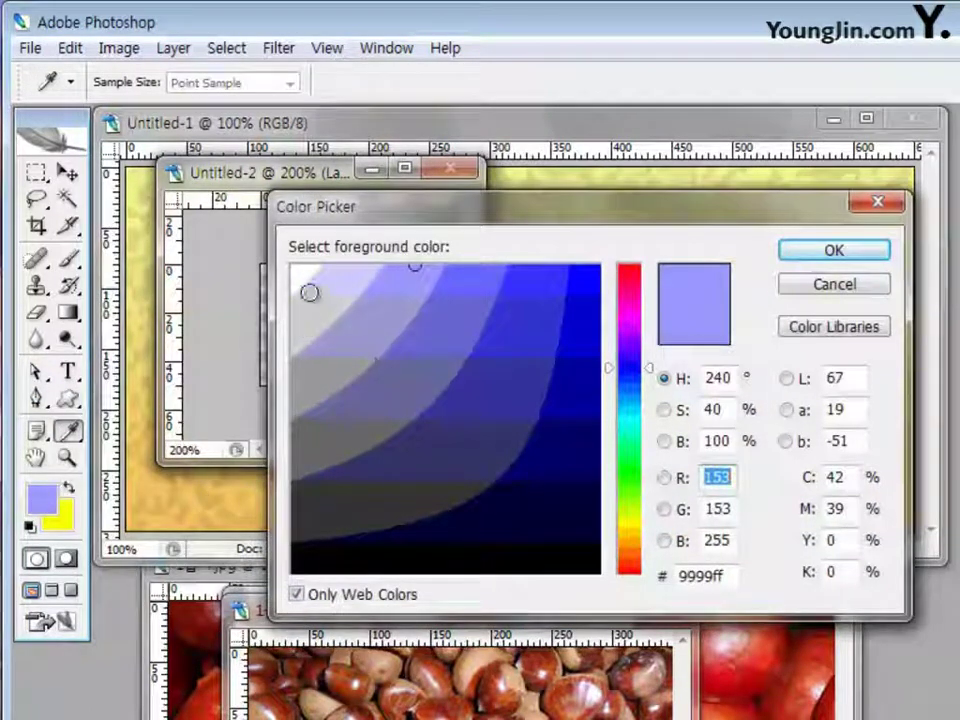
pyautogui.click(301, 274)
pyautogui.click(830, 251)
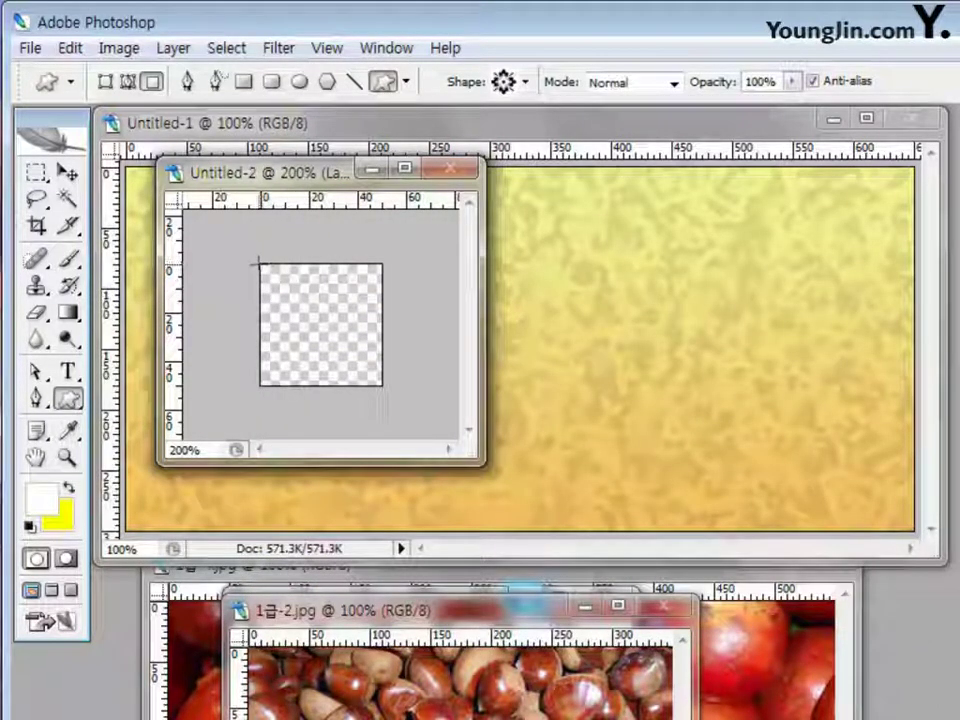
pyautogui.moveTo(258, 264); pyautogui.dragTo(381, 385)
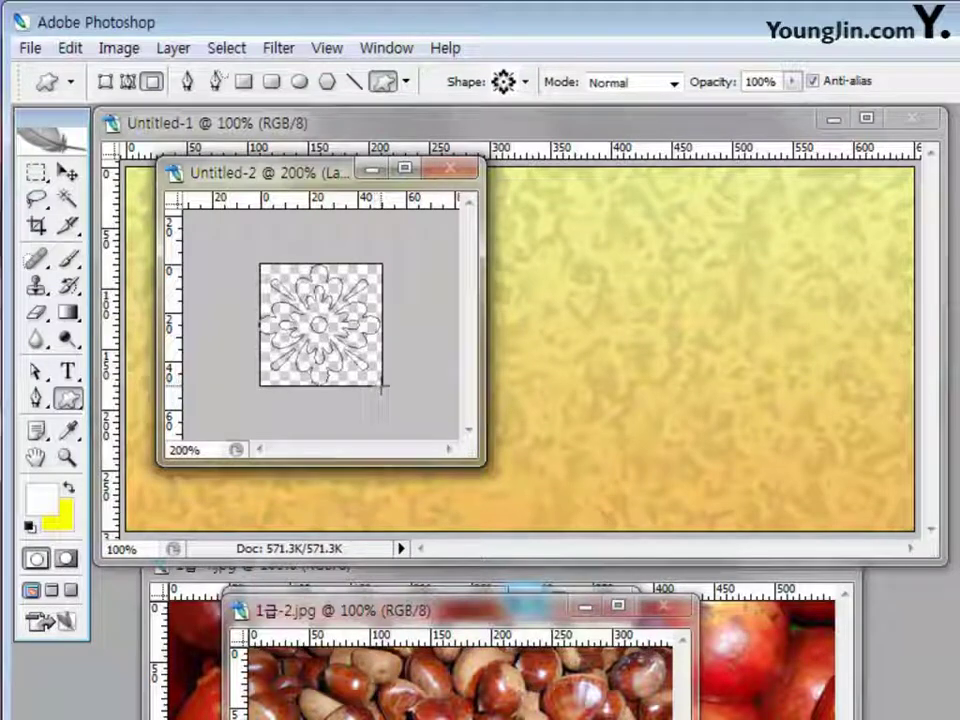
pyautogui.moveTo(381, 385); pyautogui.dragTo(383, 386)
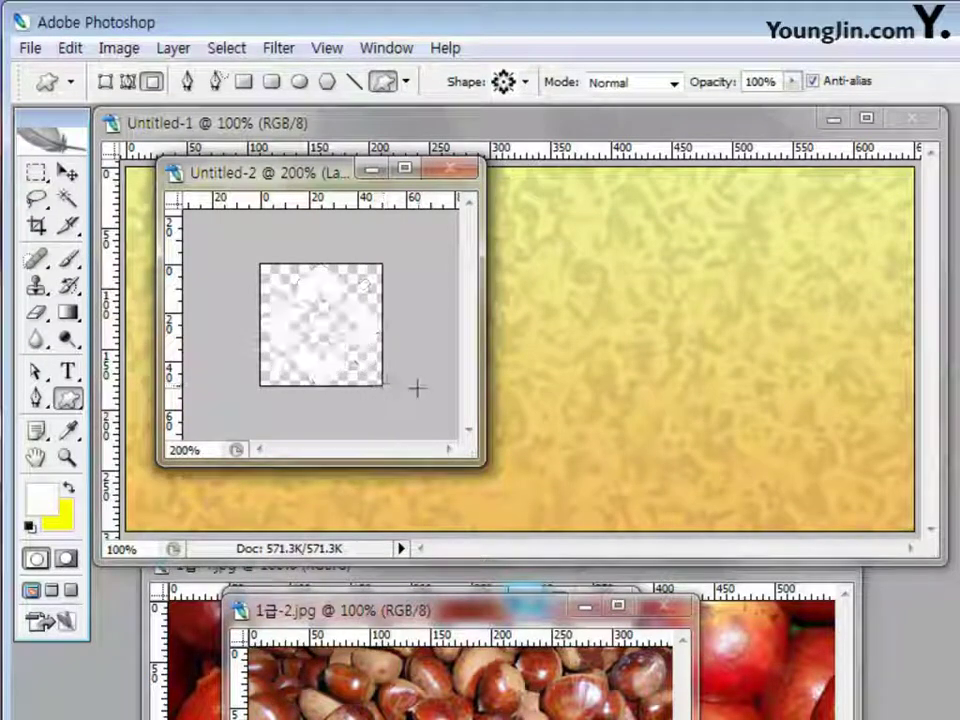
# - Define the white flower ornament as a pattern under the suggested name and close its document without saving
pyautogui.click(70, 48)
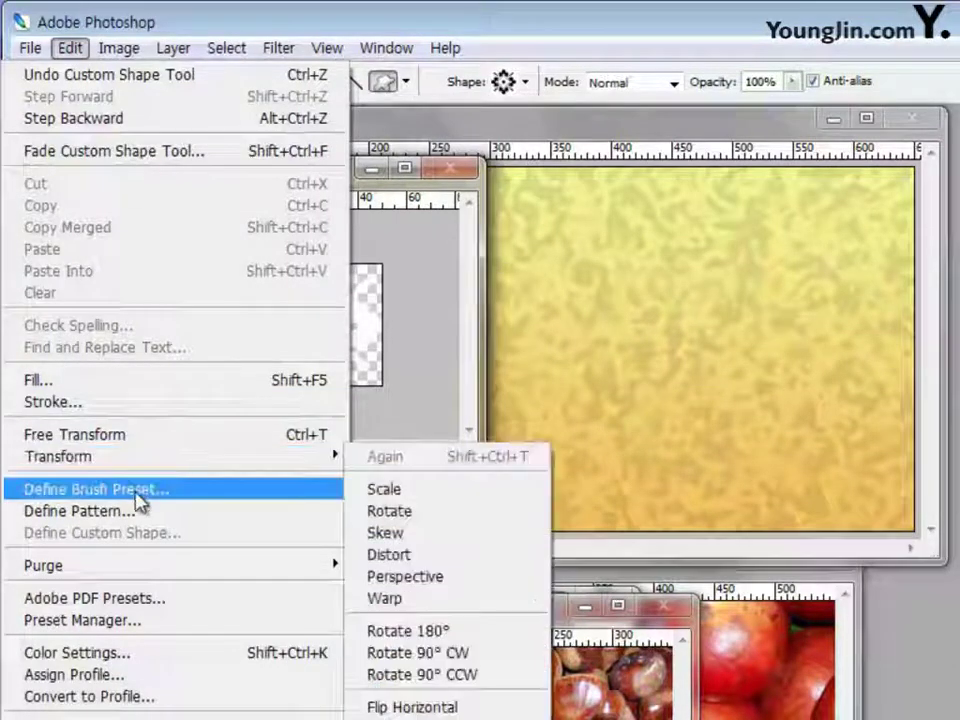
pyautogui.click(143, 516)
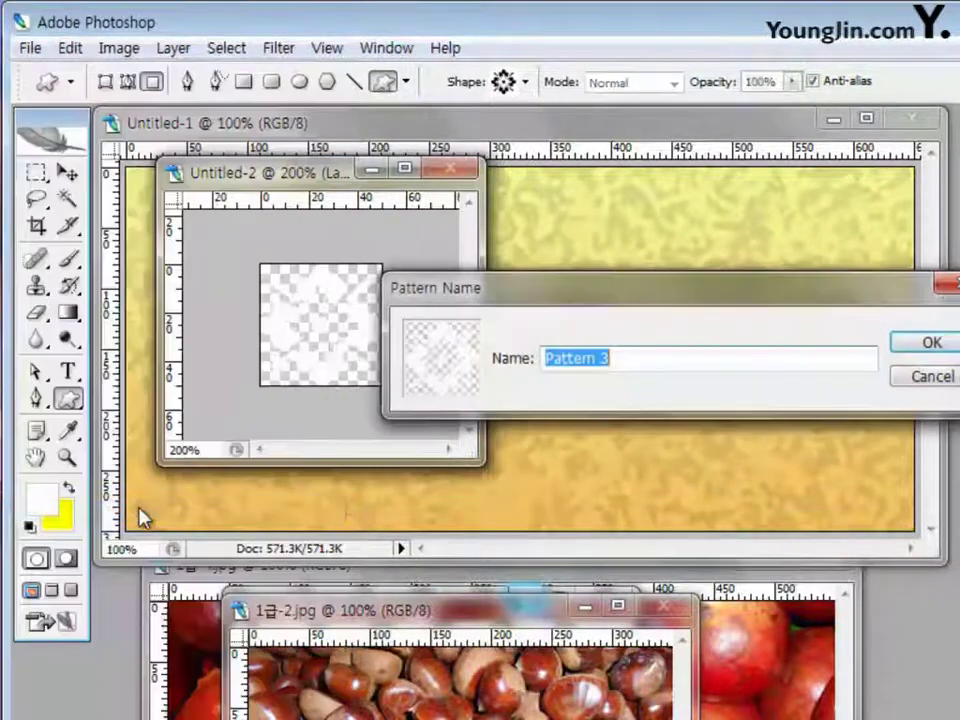
pyautogui.click(928, 344)
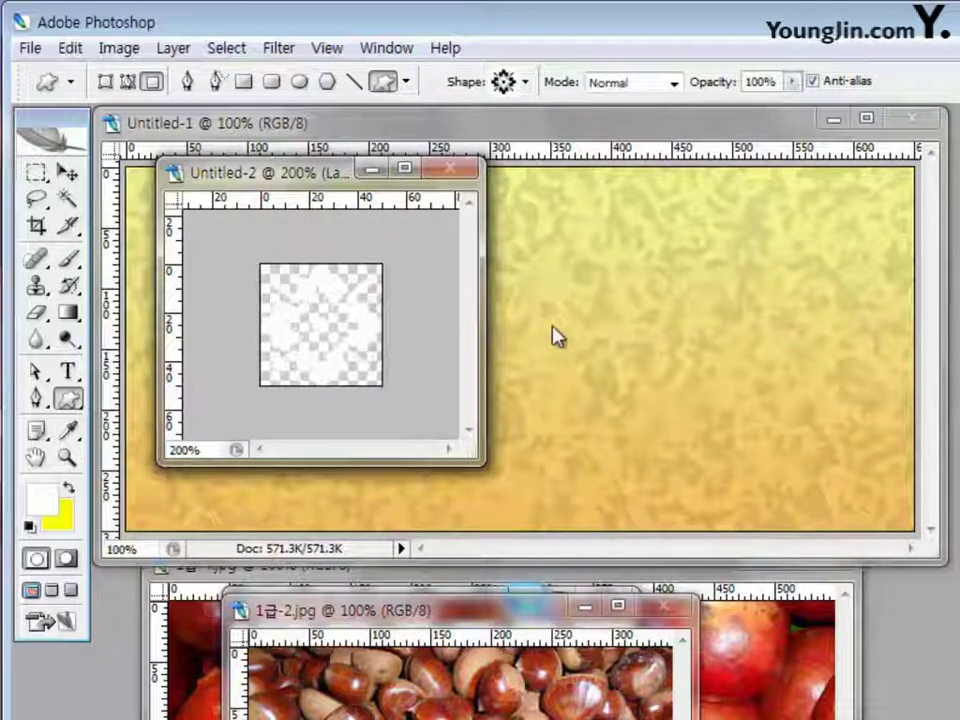
pyautogui.click(458, 173)
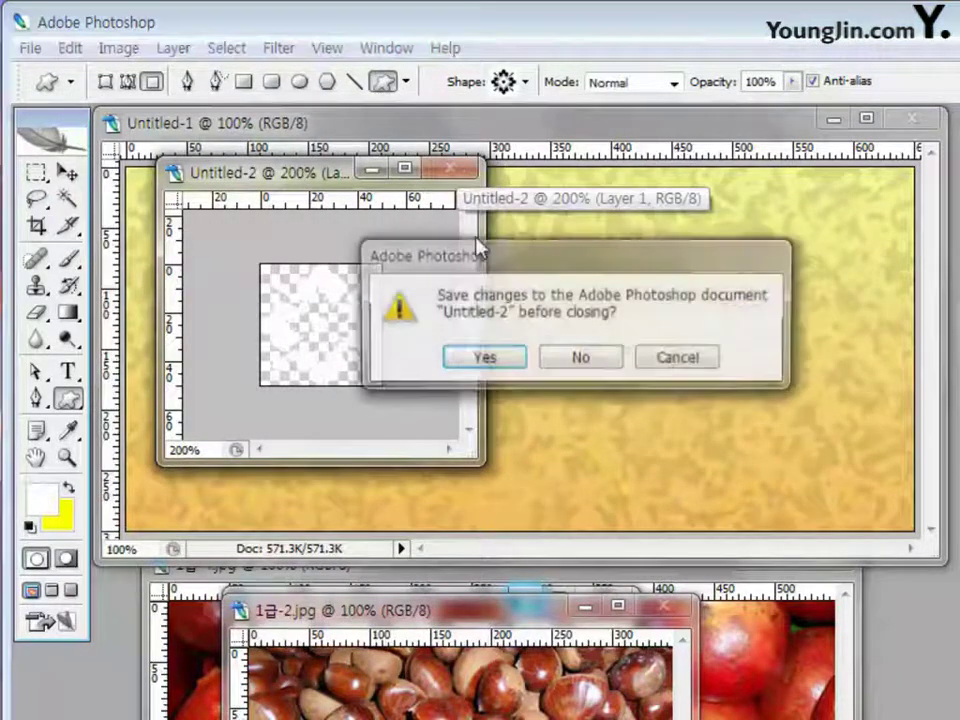
pyautogui.click(572, 362)
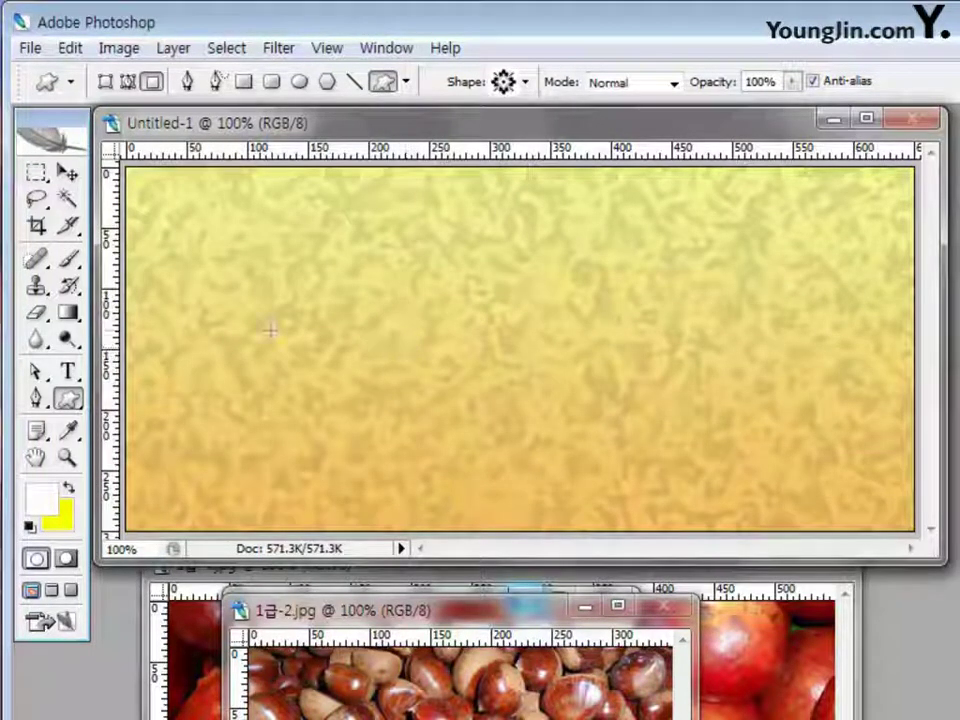
# - Select the full-width area of Untitled-1 from about 100 px down to the lower edge and add a new layer
pyautogui.click(36, 174)
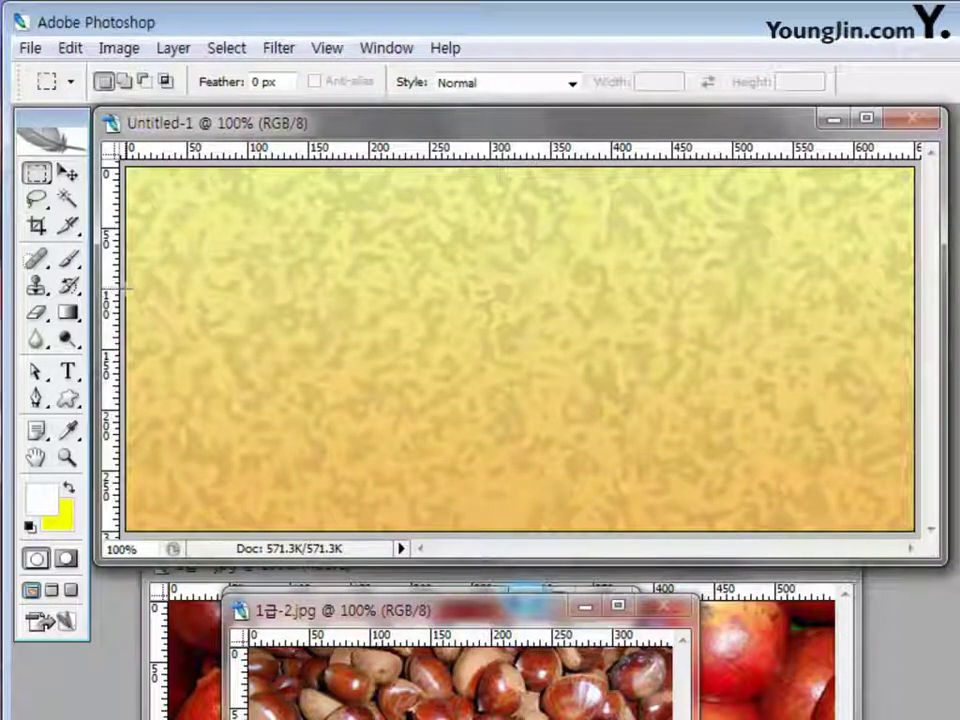
pyautogui.moveTo(127, 290); pyautogui.dragTo(925, 540)
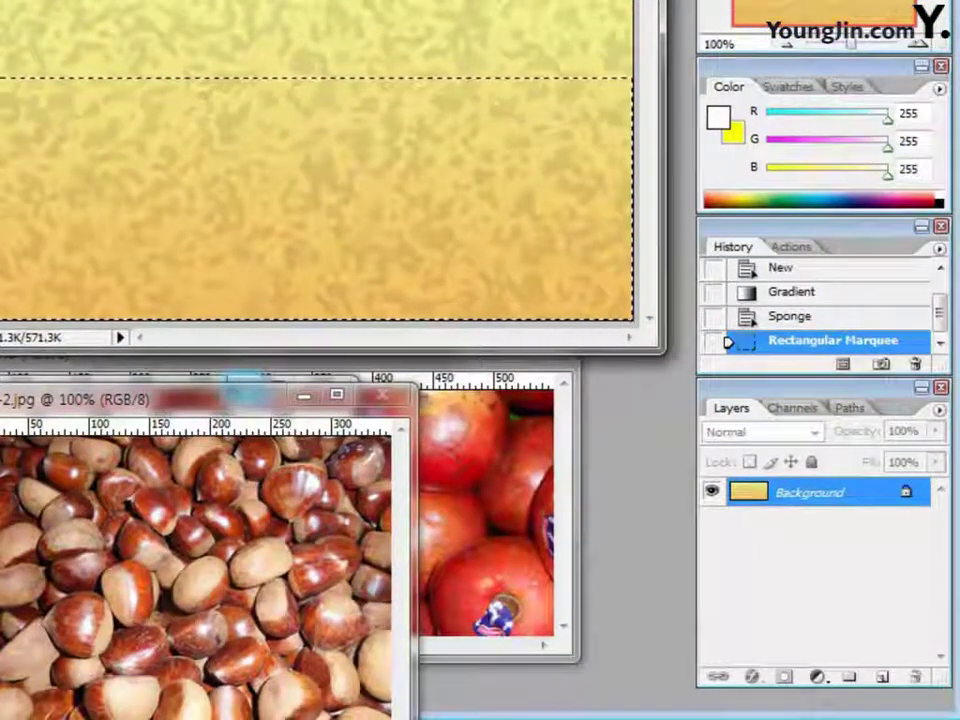
pyautogui.click(884, 679)
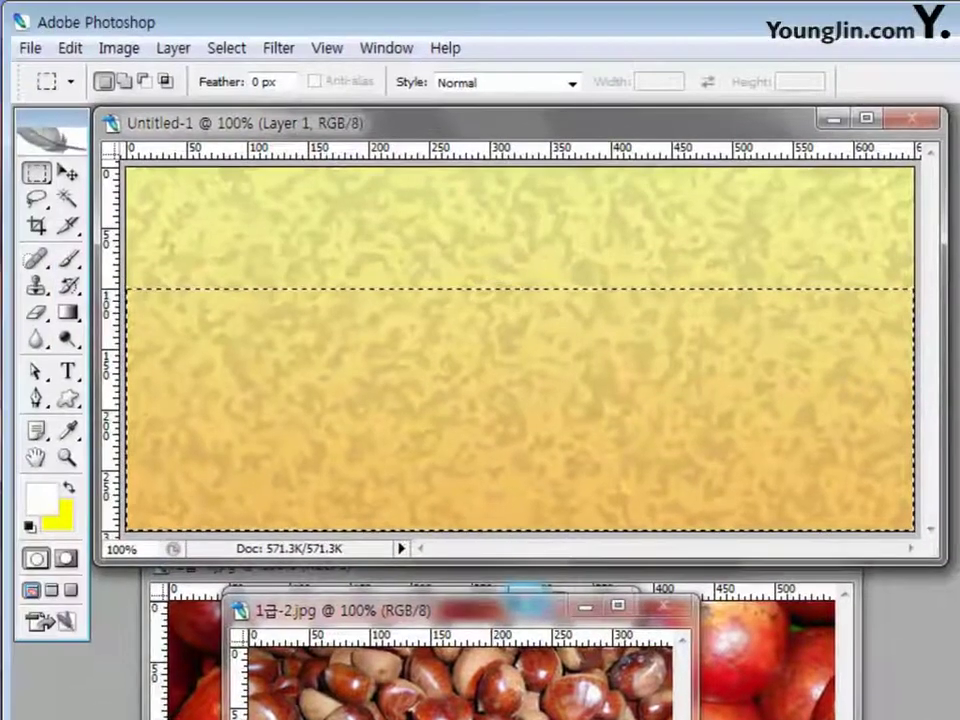
# - Fill the selected area on the new layer with the white flower pattern in Normal mode at 100% opacity
pyautogui.click(70, 47)
pyautogui.click(95, 380)
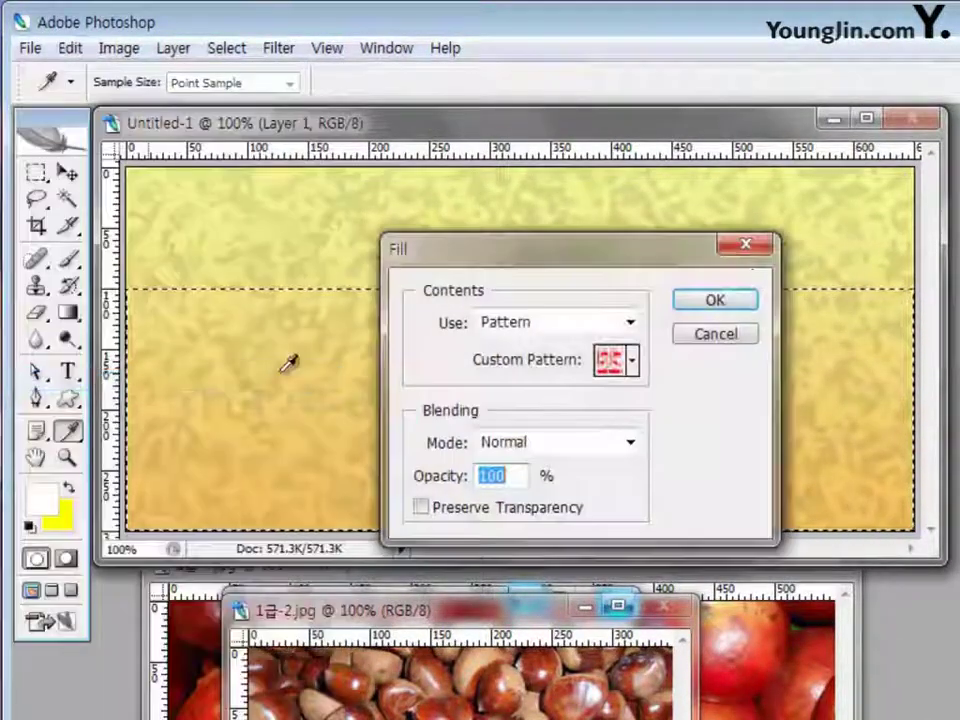
pyautogui.click(632, 363)
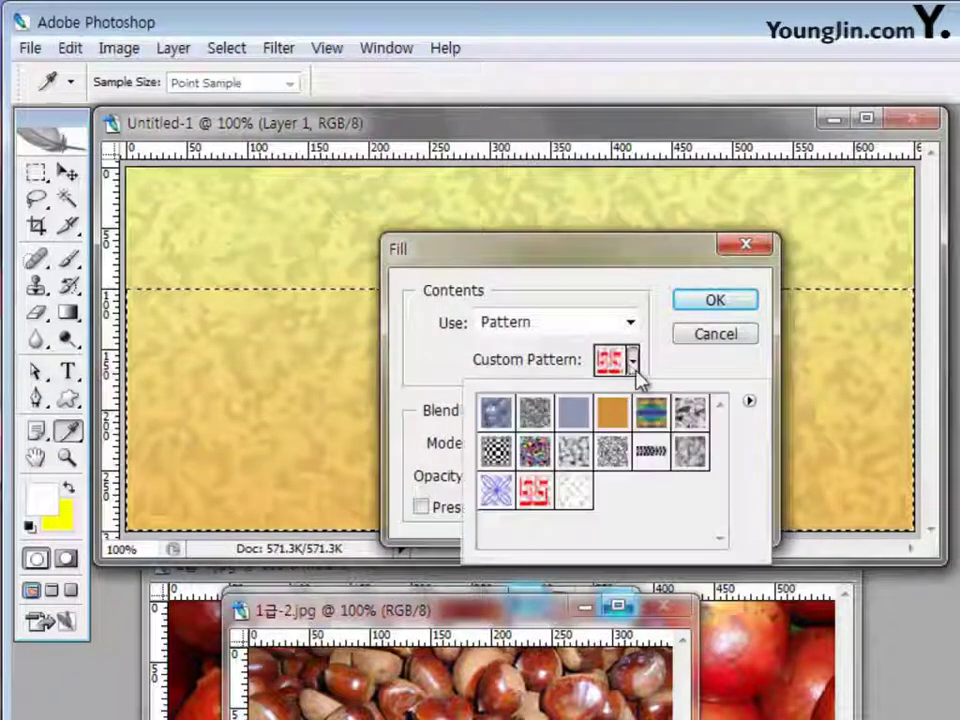
pyautogui.click(576, 494)
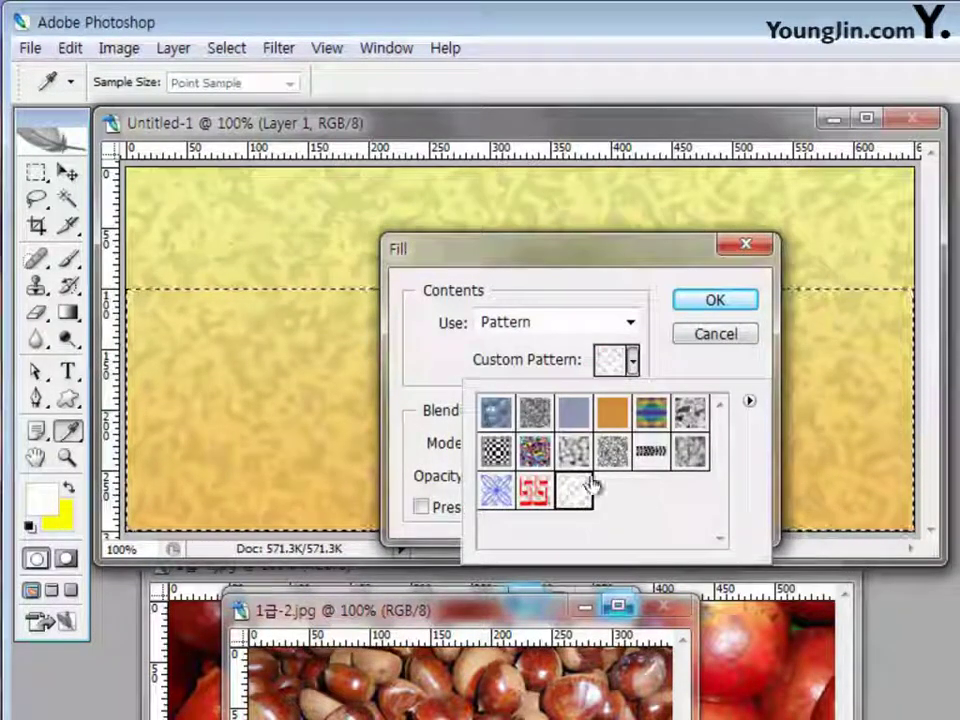
pyautogui.click(577, 500)
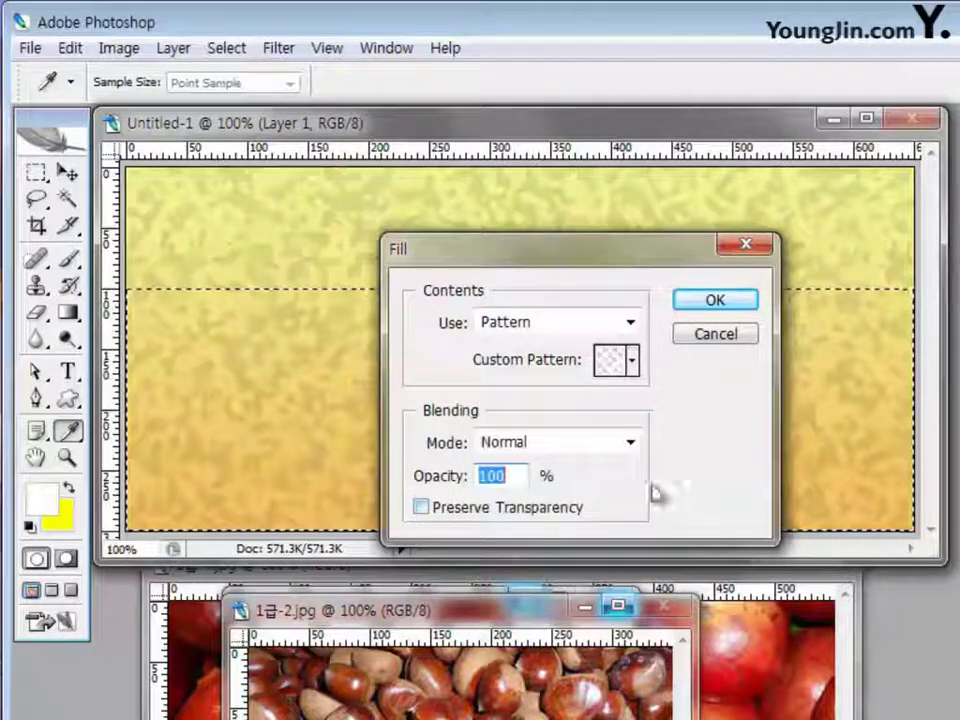
pyautogui.click(715, 301)
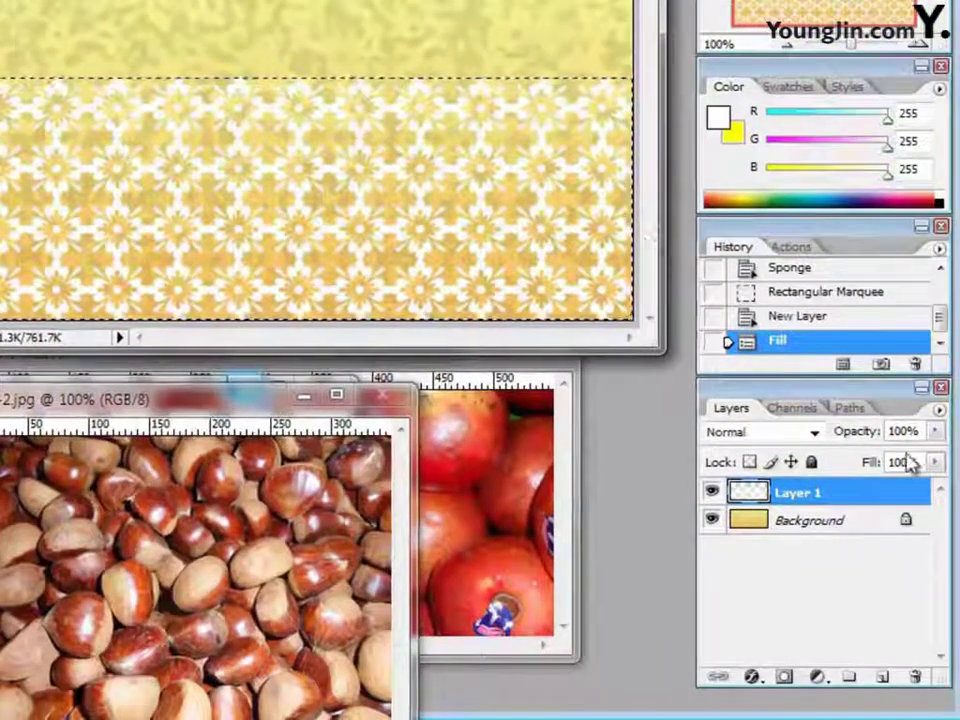
# - Set the flower pattern layer's opacity to 80%
pyautogui.click(843, 433)
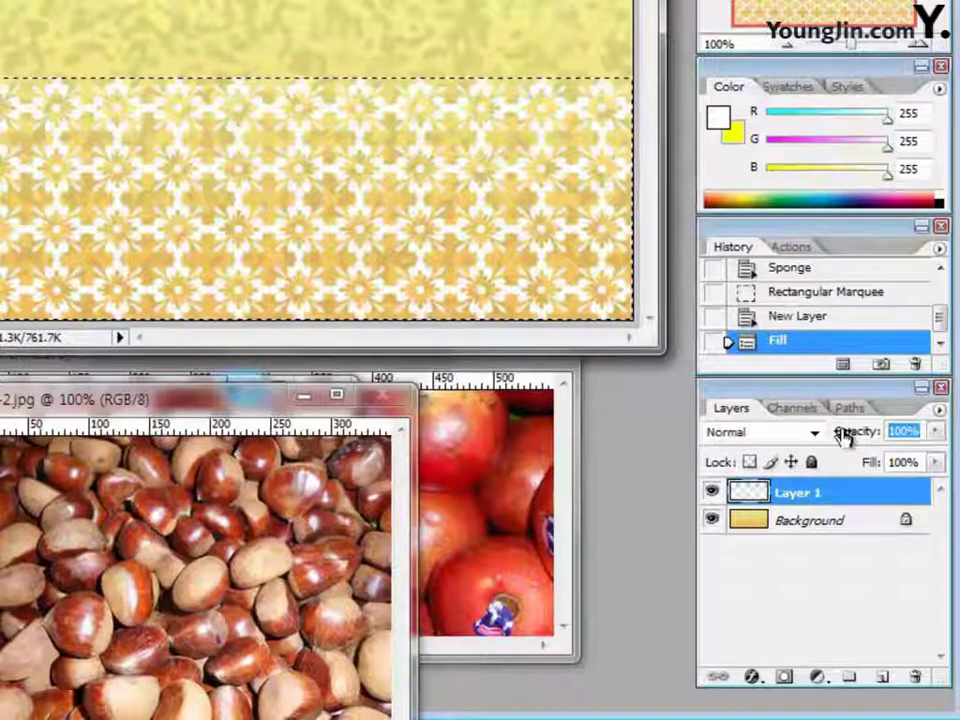
pyautogui.write('80')
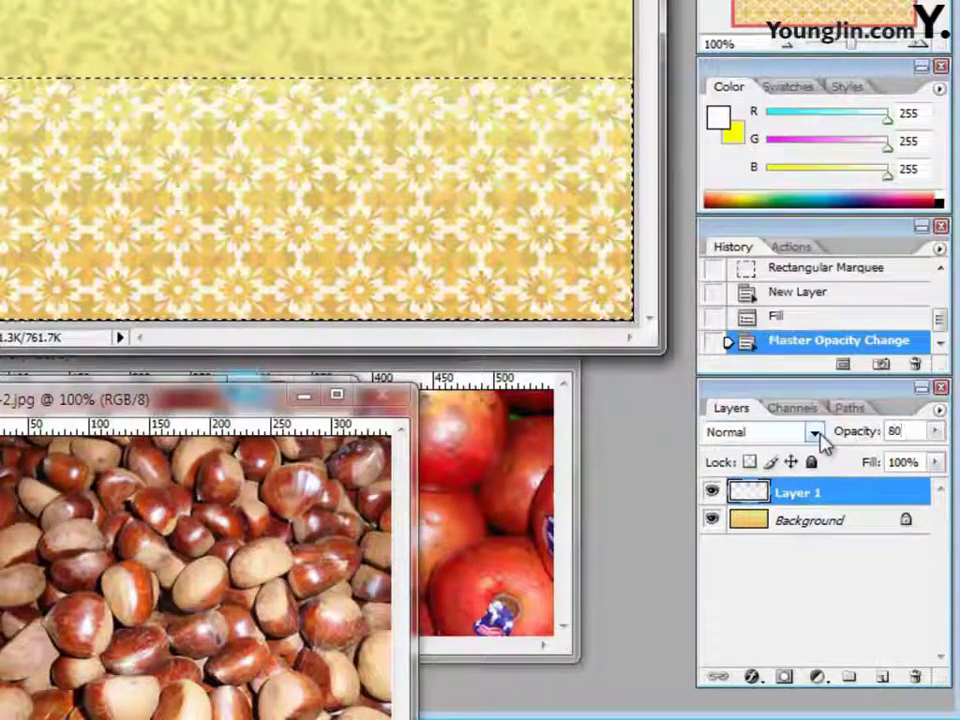
pyautogui.press('Return')
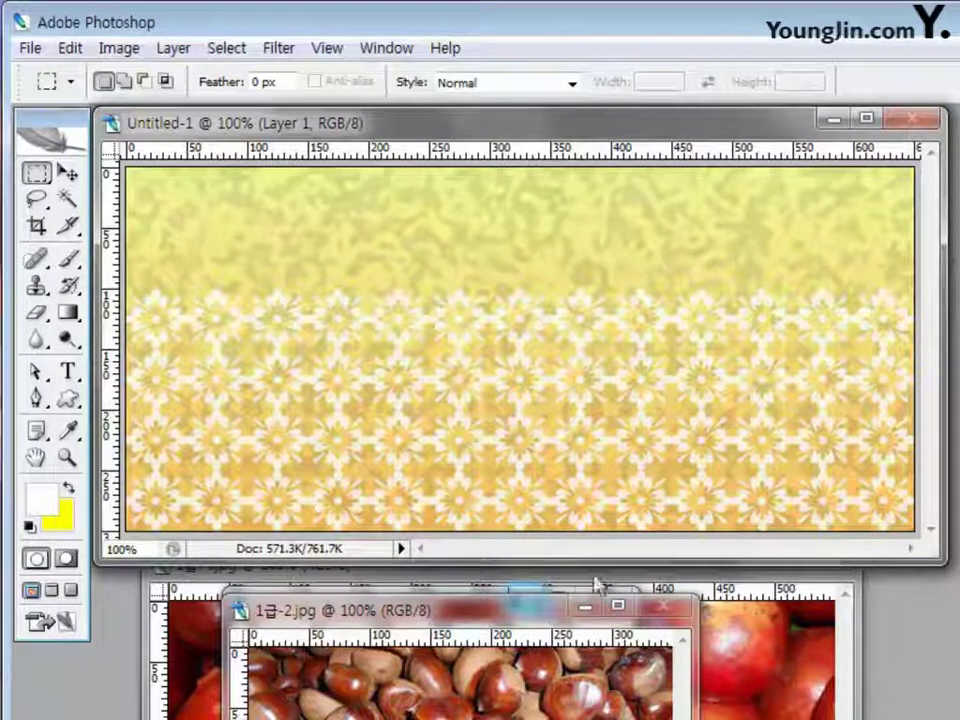
# - Copy the chestnut photo from 1급-2.jpg into the Untitled-1 banner as a new layer
pyautogui.moveTo(410, 611); pyautogui.dragTo(323, 272)
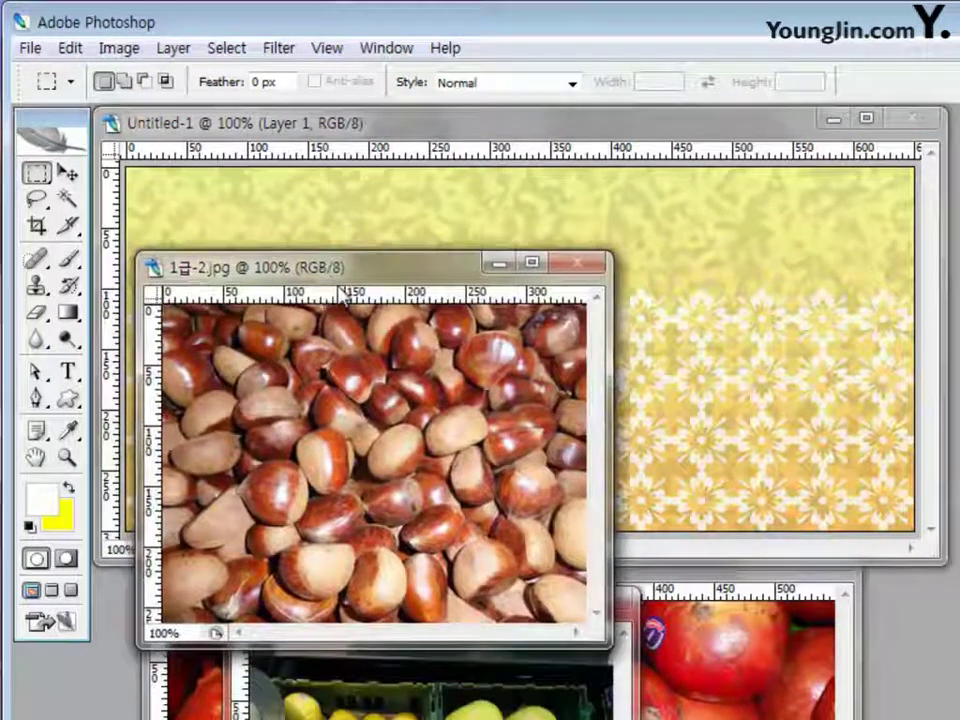
pyautogui.click(67, 173)
pyautogui.moveTo(360, 416); pyautogui.dragTo(640, 335)
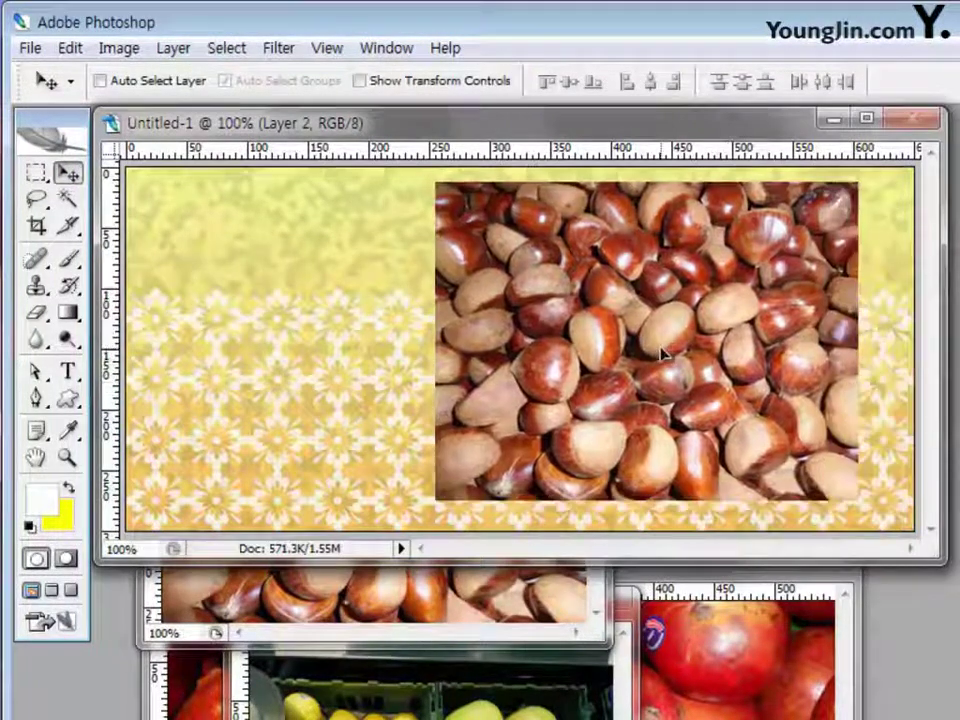
# - Scale the chestnut photo proportionally to 56.3% and fit it into the banner's upper-right corner
pyautogui.hotkey('ctrl', 't')
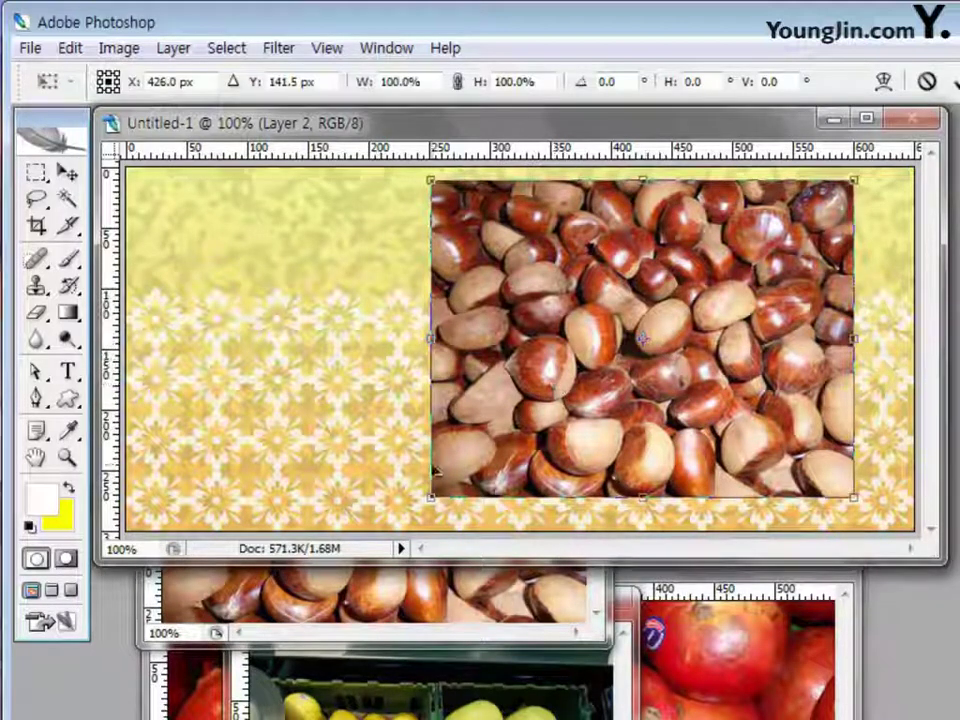
pyautogui.moveTo(430, 494); pyautogui.dragTo(603, 422)
pyautogui.moveTo(784, 342); pyautogui.dragTo(841, 324)
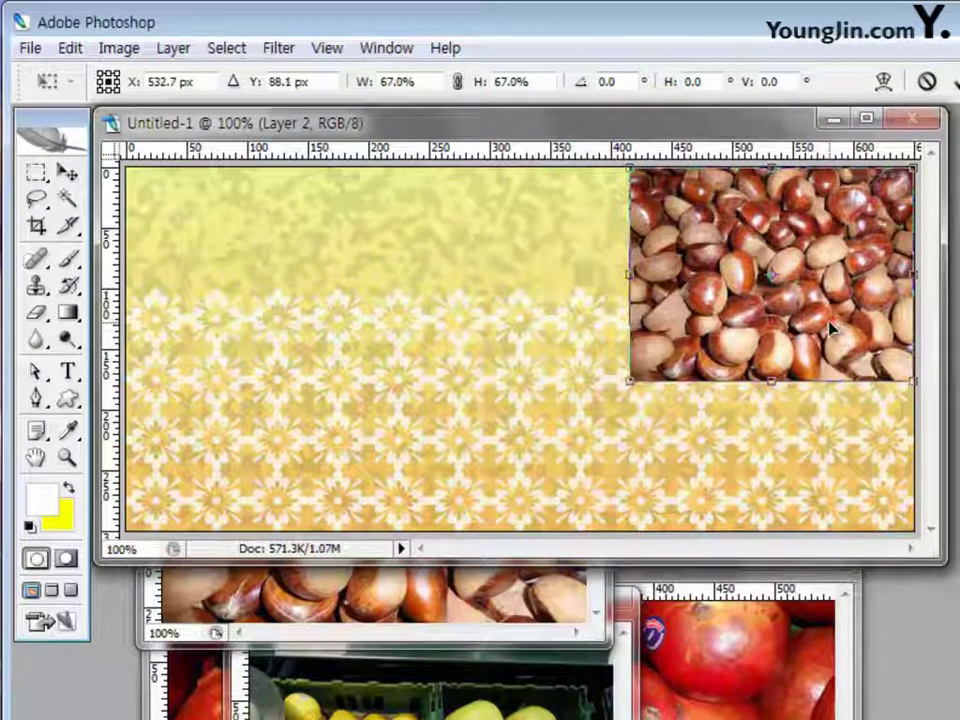
pyautogui.moveTo(632, 378); pyautogui.dragTo(675, 345)
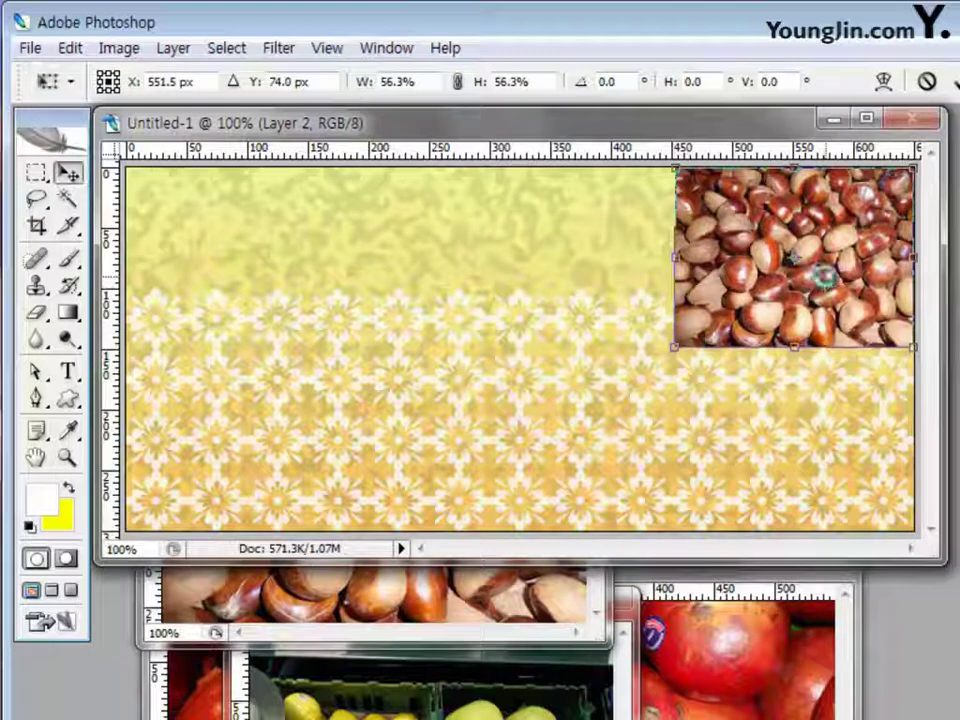
pyautogui.press('Return')
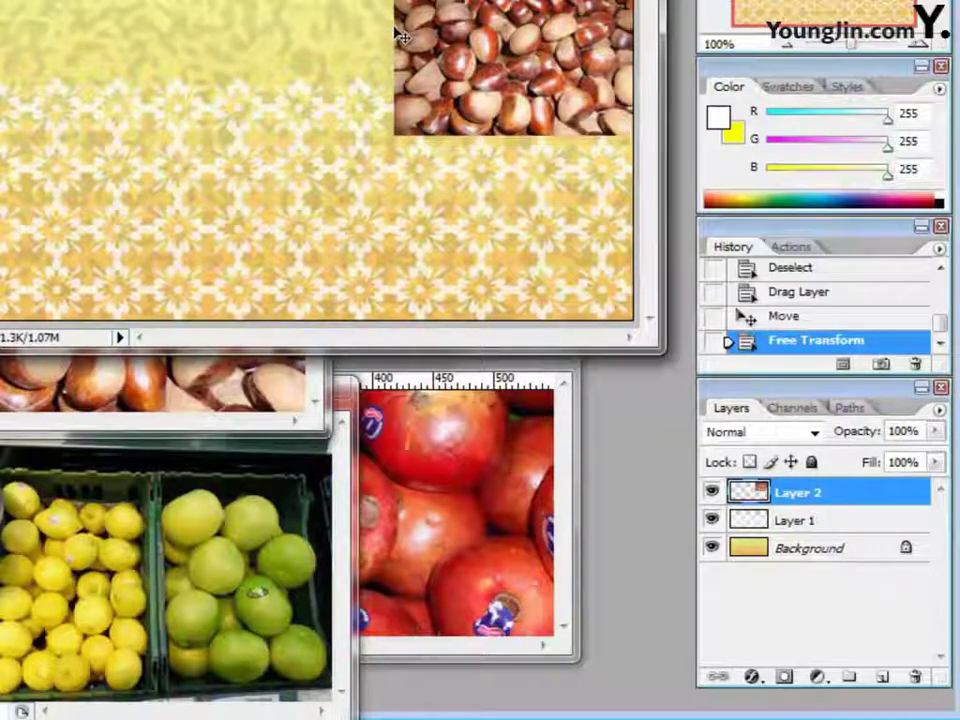
# - Add a layer mask to the chestnut layer and fade the photo's left edge with a black-to-white linear gradient
pyautogui.click(785, 678)
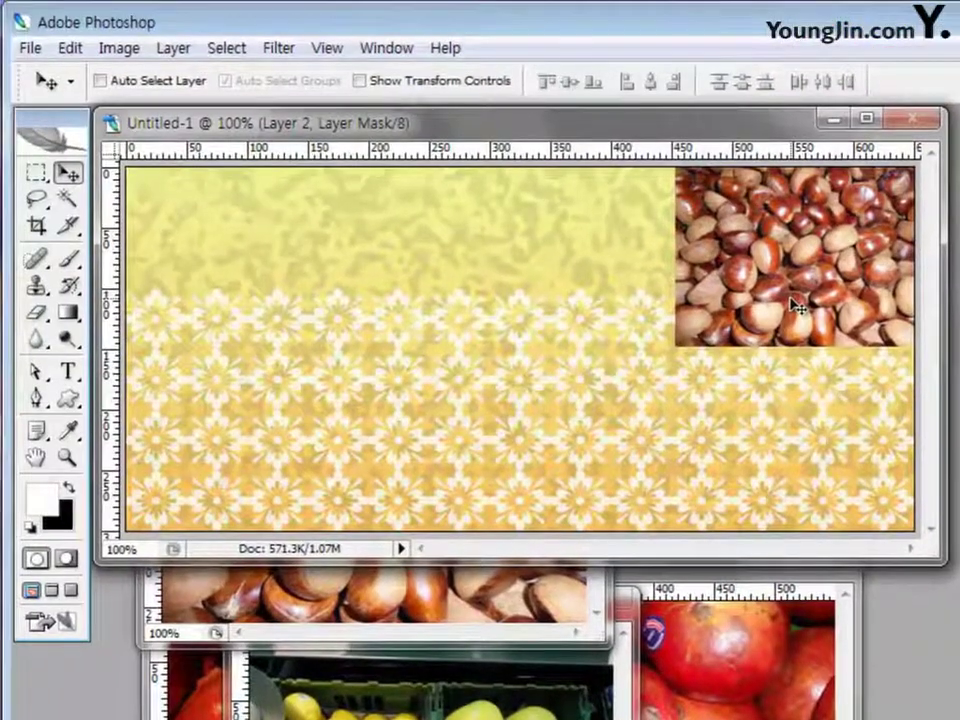
pyautogui.click(67, 316)
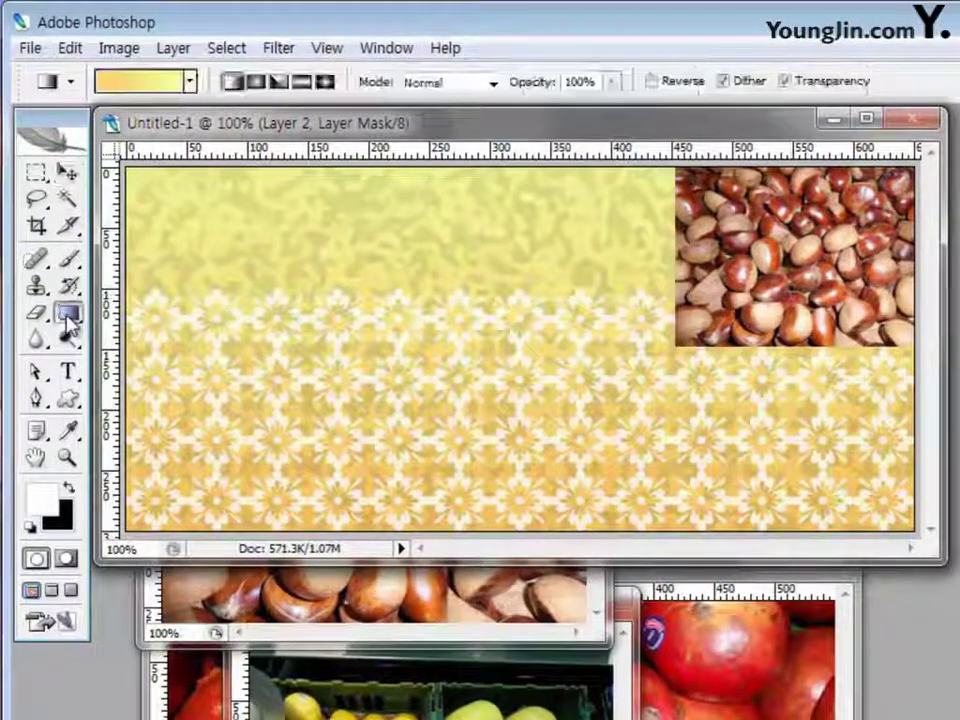
pyautogui.click(192, 86)
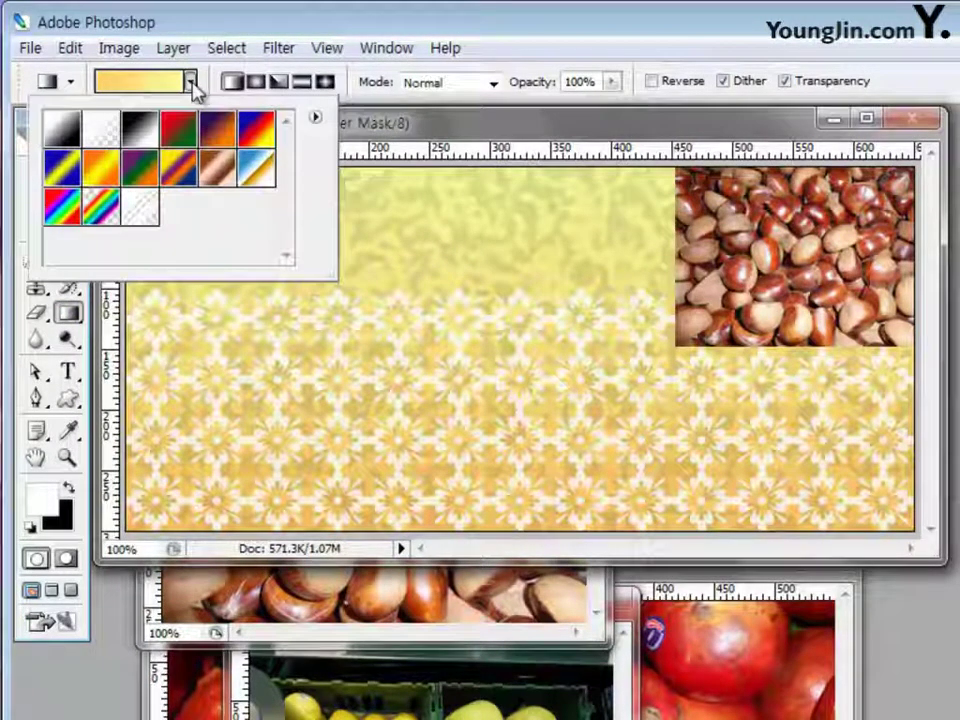
pyautogui.click(140, 135)
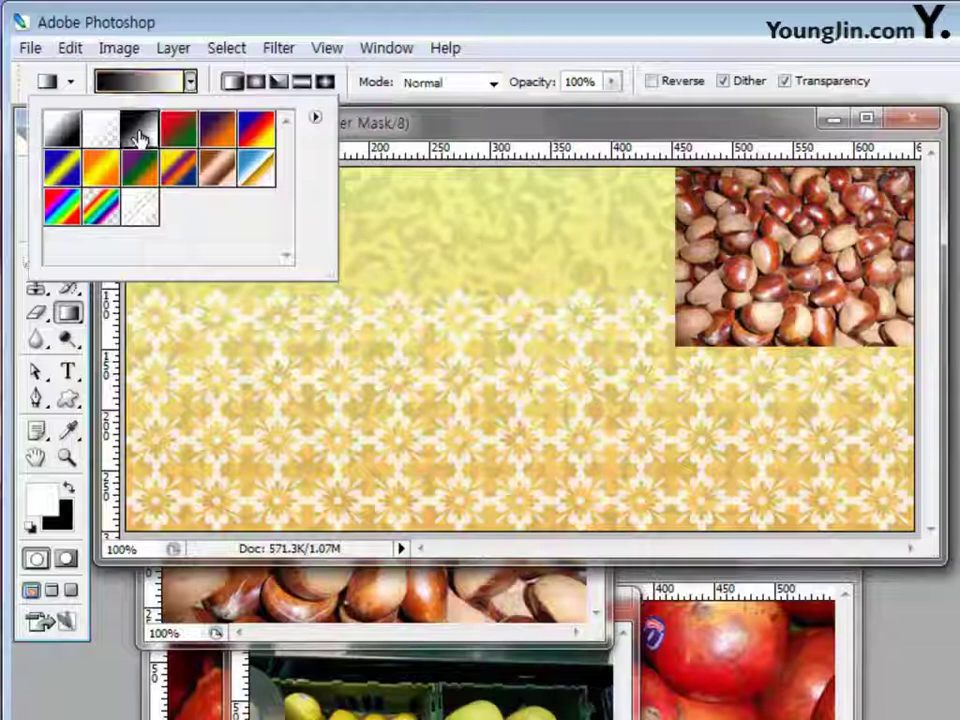
pyautogui.click(652, 240)
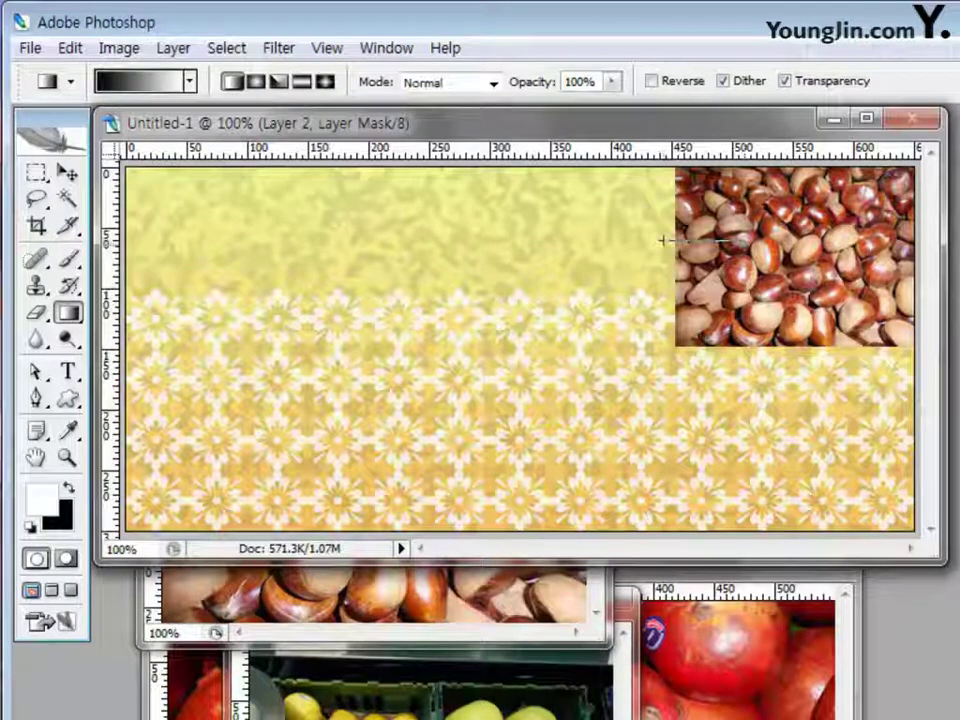
pyautogui.moveTo(667, 240); pyautogui.dragTo(722, 240)
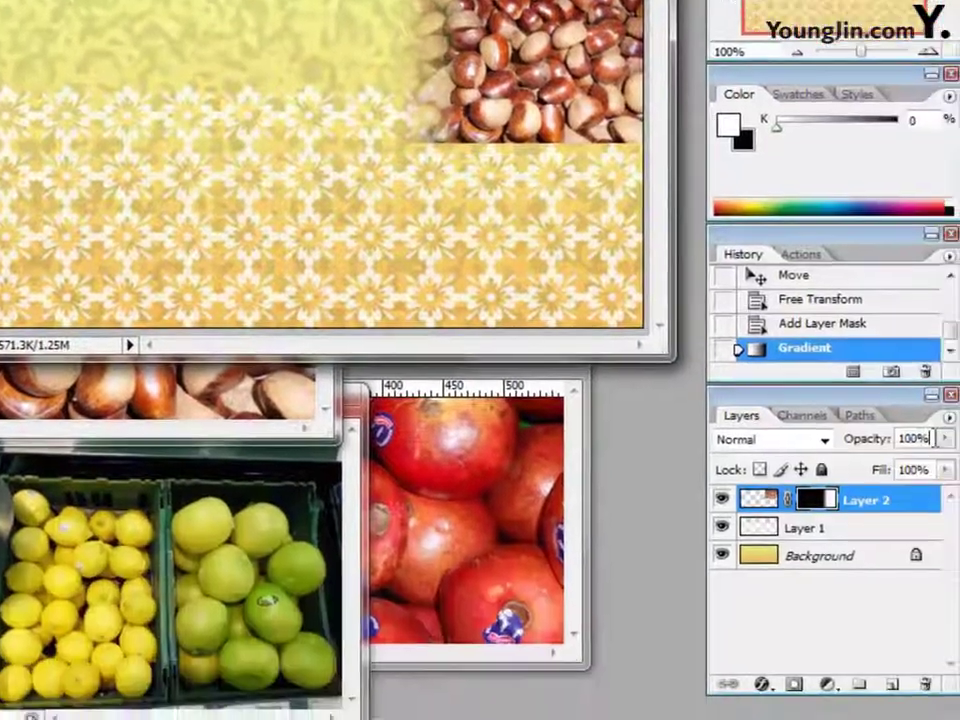
# - Set the masked chestnut layer's opacity to 60%
pyautogui.doubleClick(915, 438)
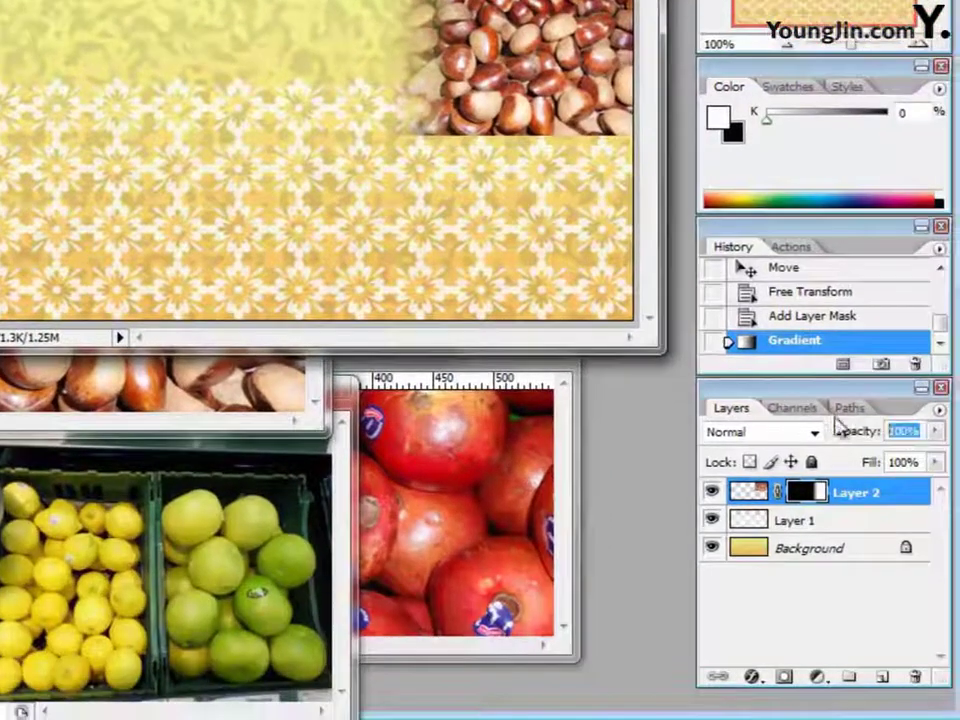
pyautogui.write('60')
pyautogui.press('Return')
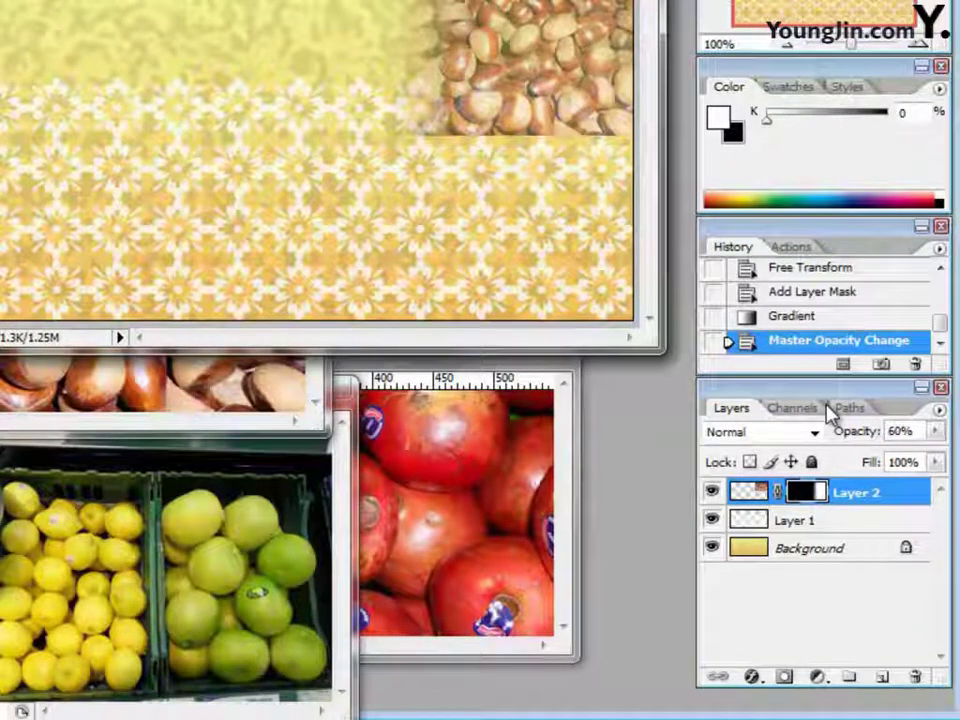
# - Copy the lemon and green apple photo from 1급-3.jpg into the banner's lower-left corner as a new layer
pyautogui.click(300, 489)
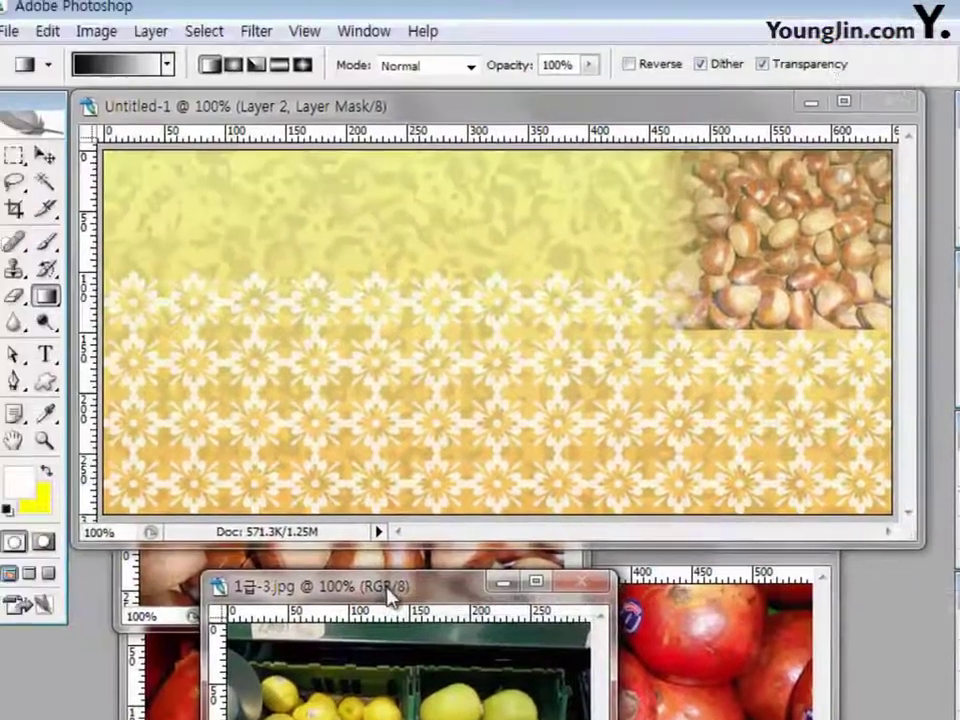
pyautogui.moveTo(390, 597); pyautogui.dragTo(388, 231)
pyautogui.click(66, 173)
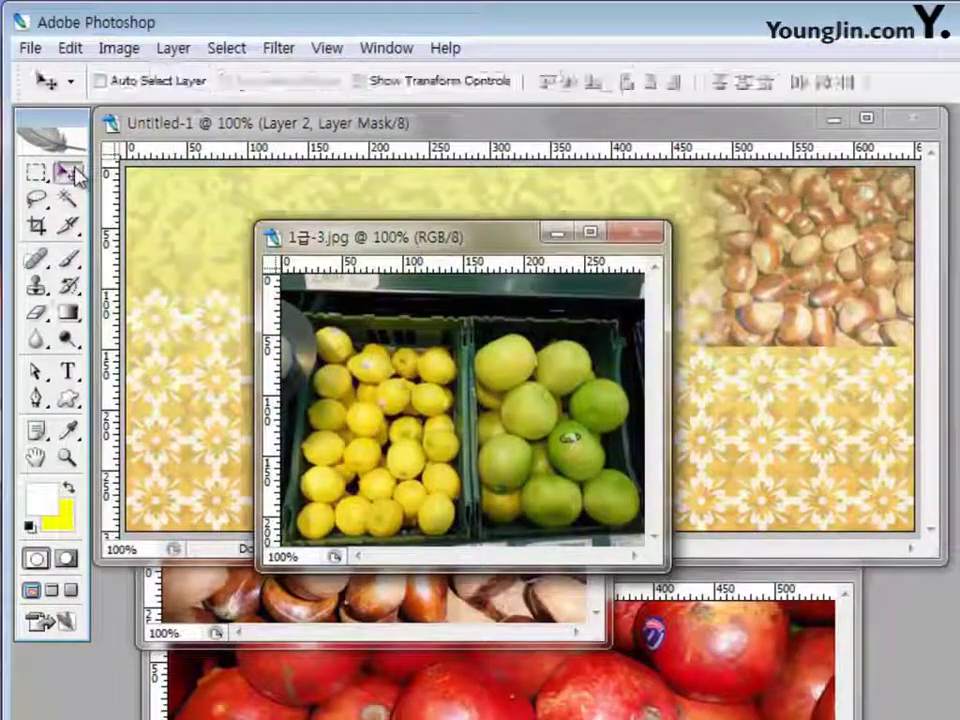
pyautogui.moveTo(381, 347); pyautogui.dragTo(340, 370)
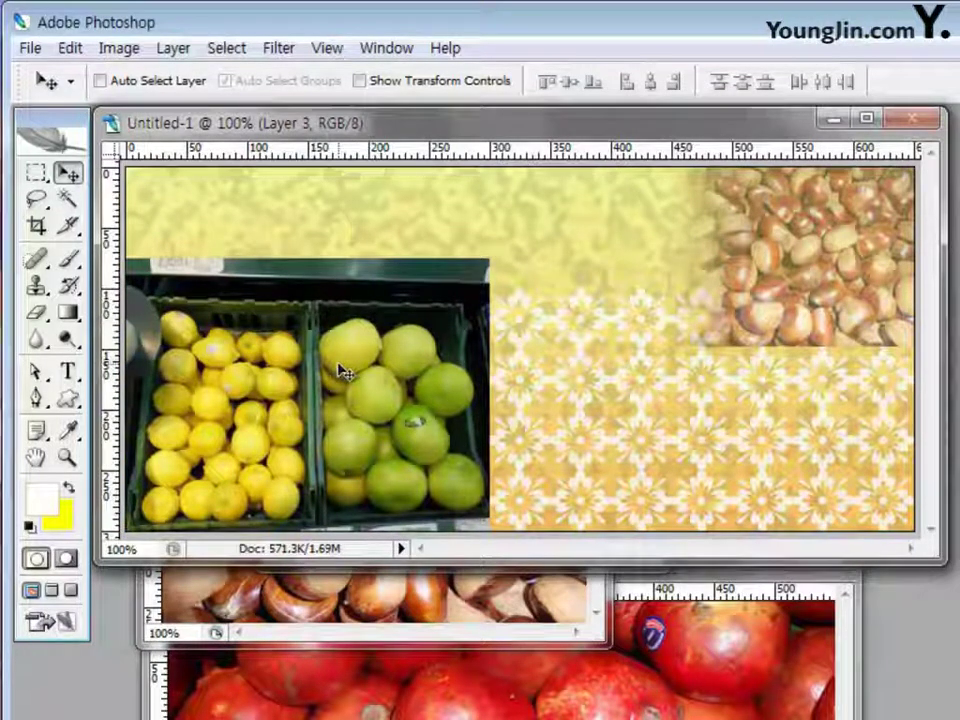
# - Scale the lemon and apple photo to about 68%, keeping it anchored in the banner's lower-left corner
pyautogui.hotkey('ctrl', 't')
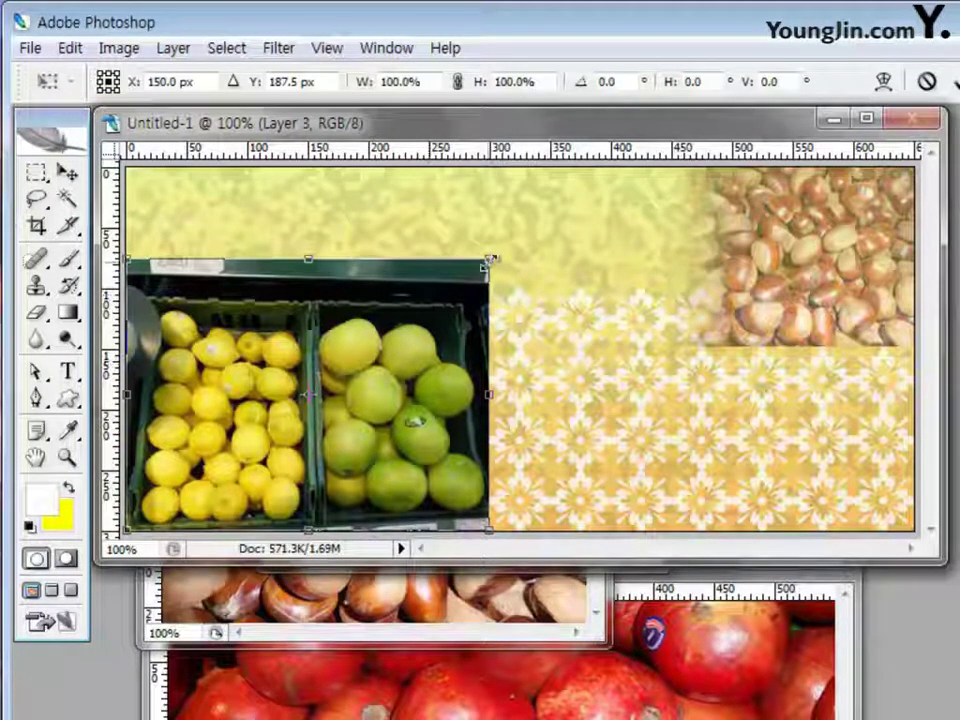
pyautogui.moveTo(489, 262); pyautogui.dragTo(373, 349)
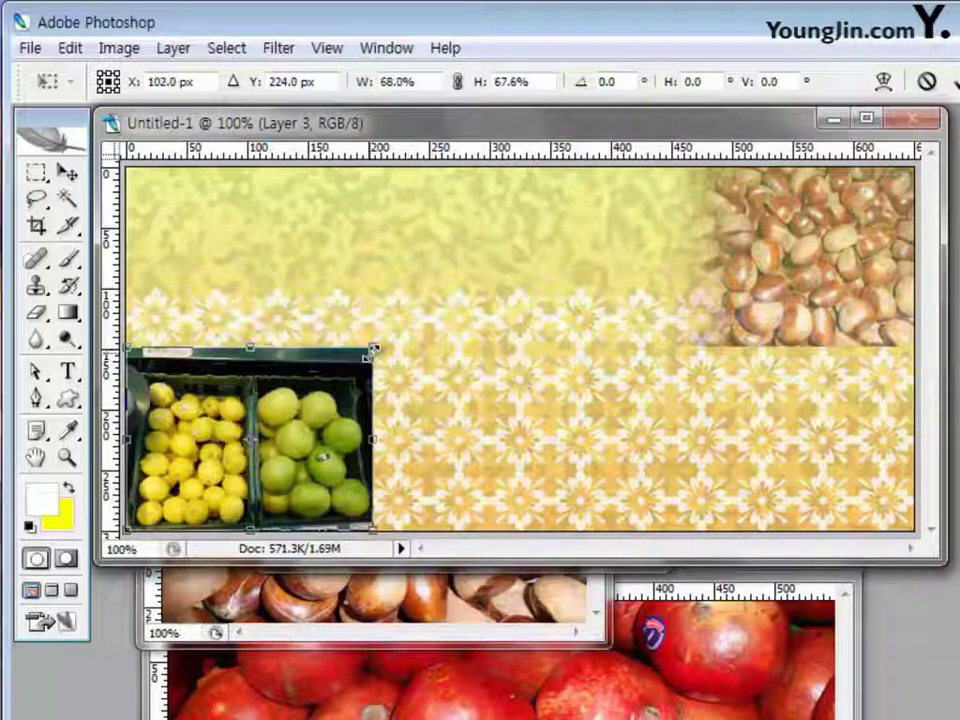
pyautogui.press('Return')
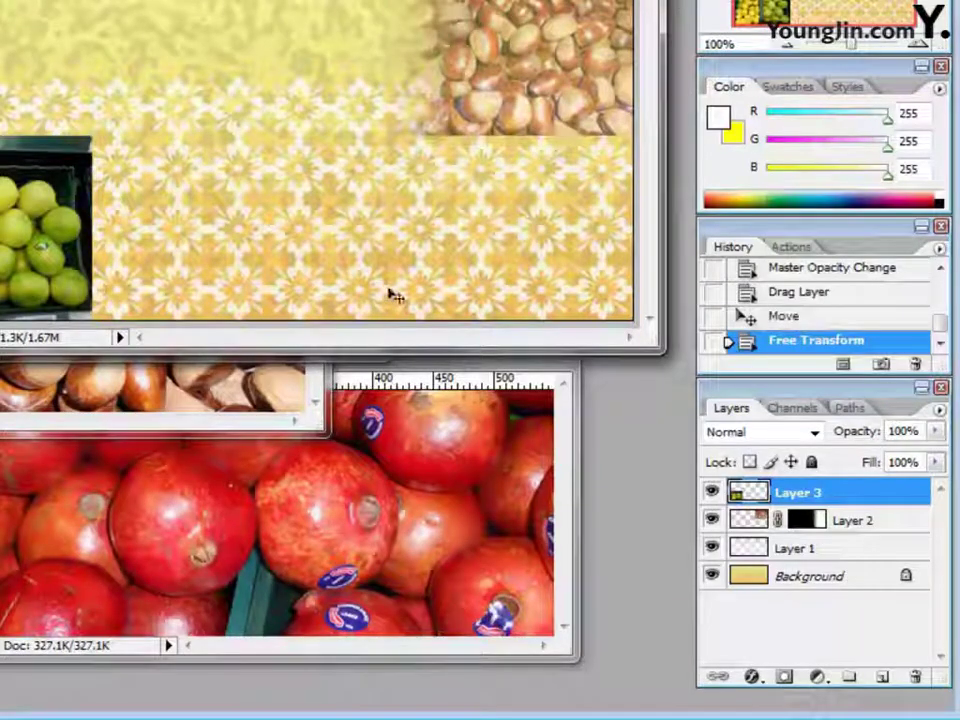
# - Hide Layer 3 and set the Custom Shape tool to the solid heart in Shape layers mode with no style
pyautogui.click(712, 494)
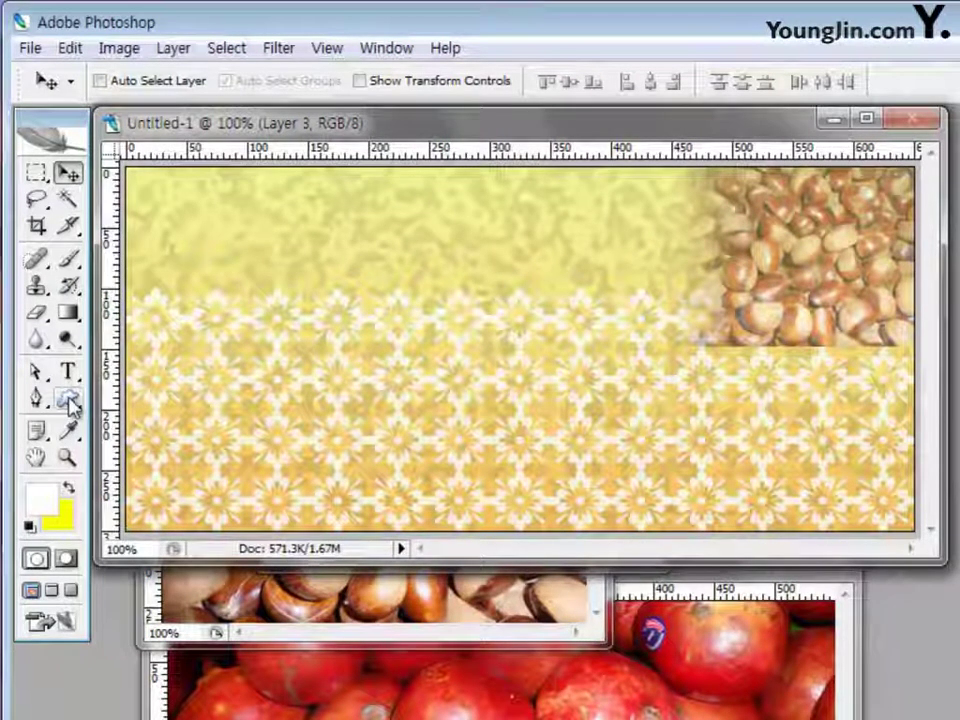
pyautogui.click(70, 400)
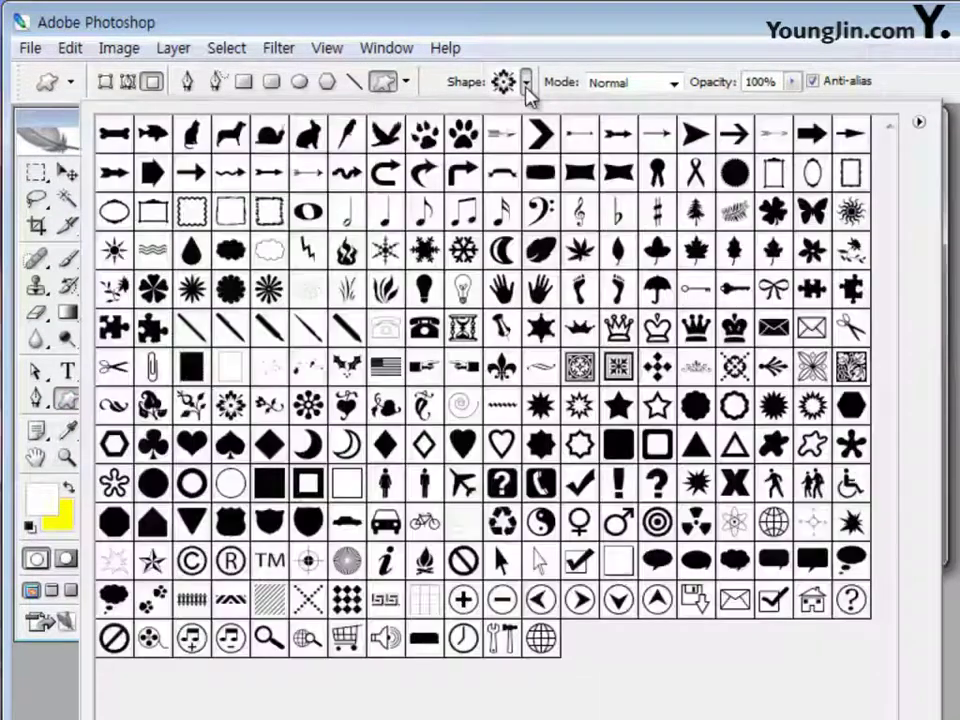
pyautogui.click(525, 83)
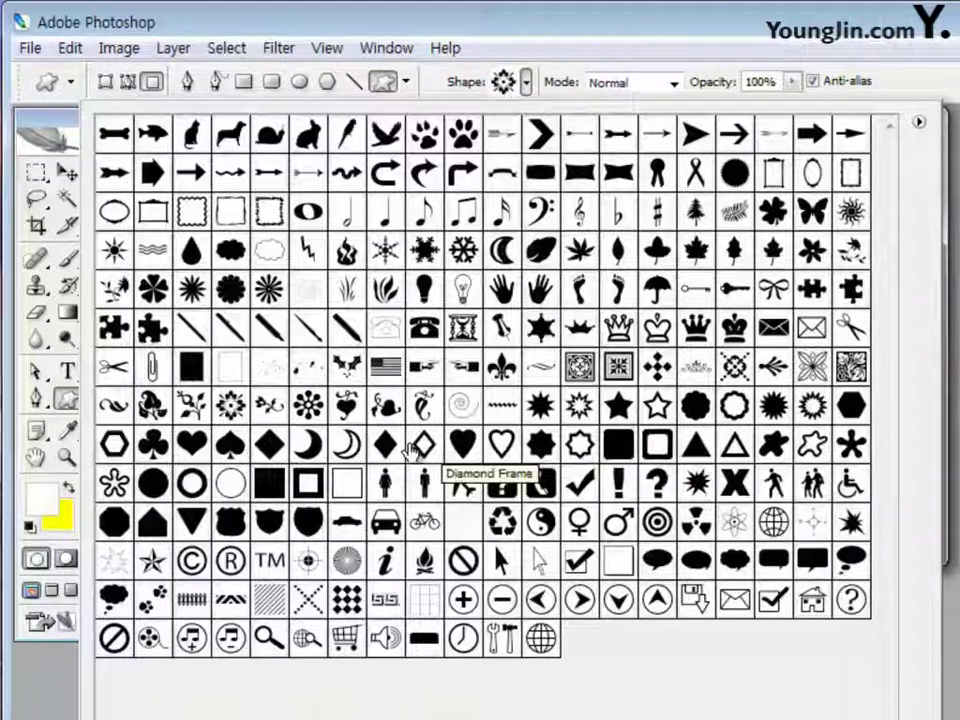
pyautogui.click(193, 446)
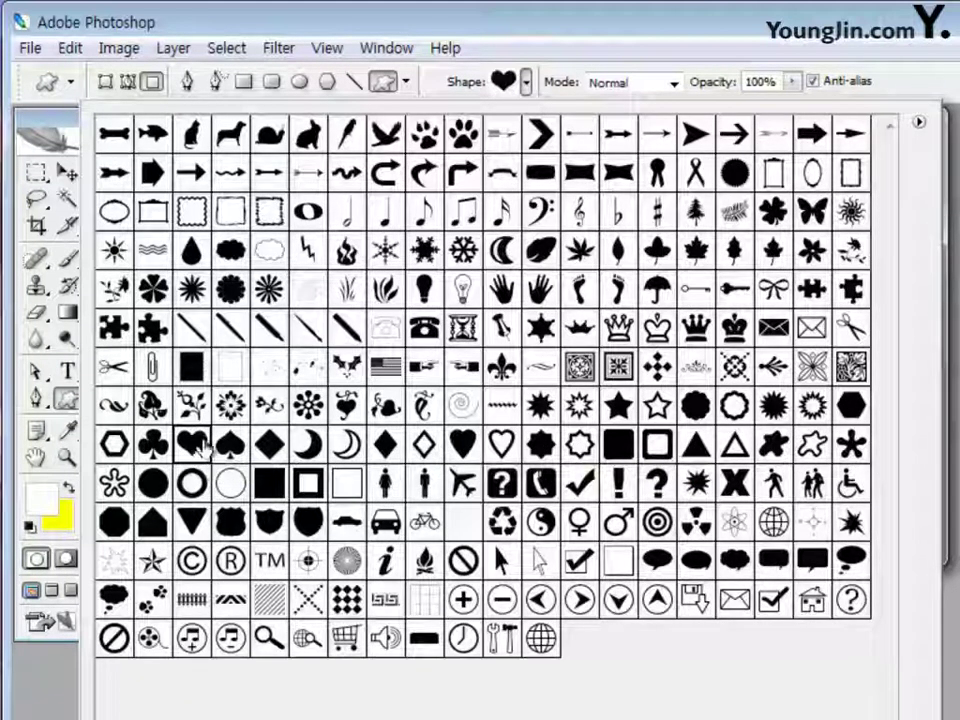
pyautogui.click(930, 90)
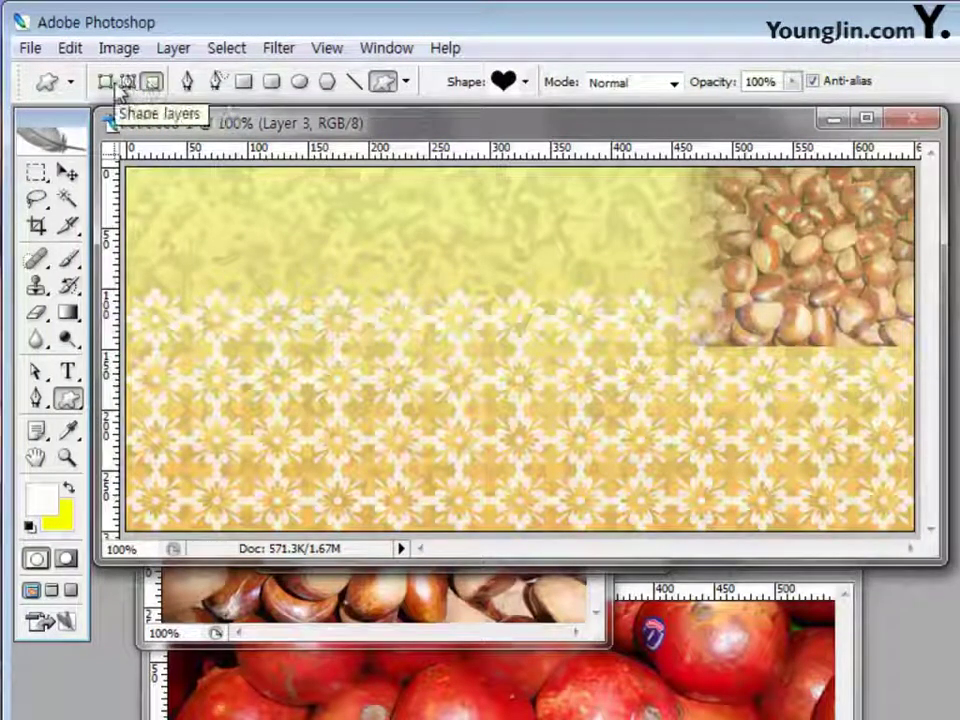
pyautogui.click(106, 84)
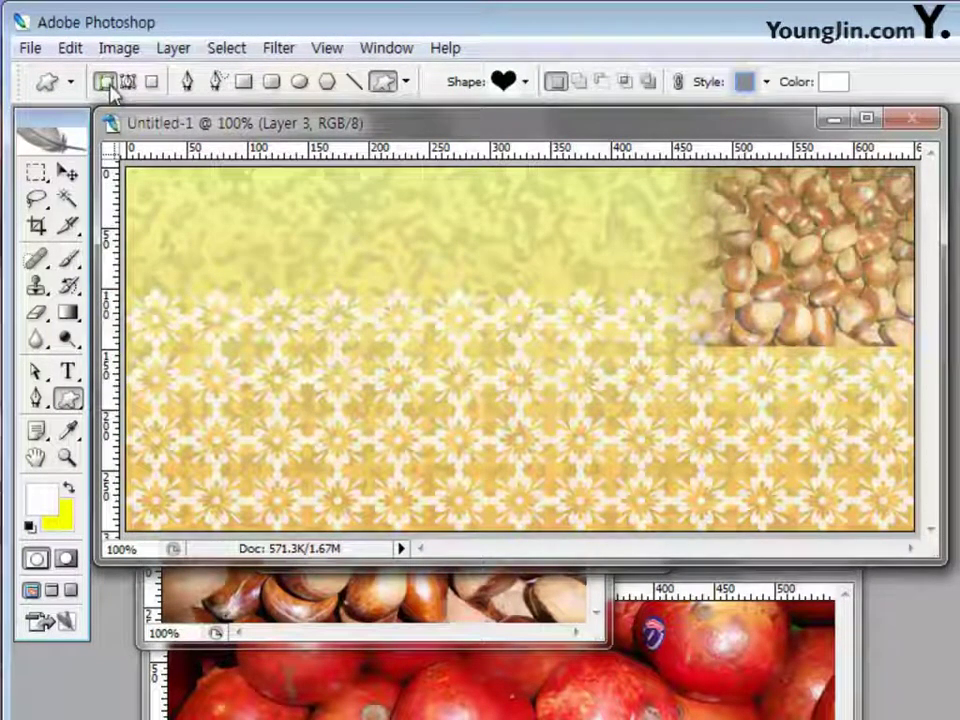
pyautogui.click(767, 83)
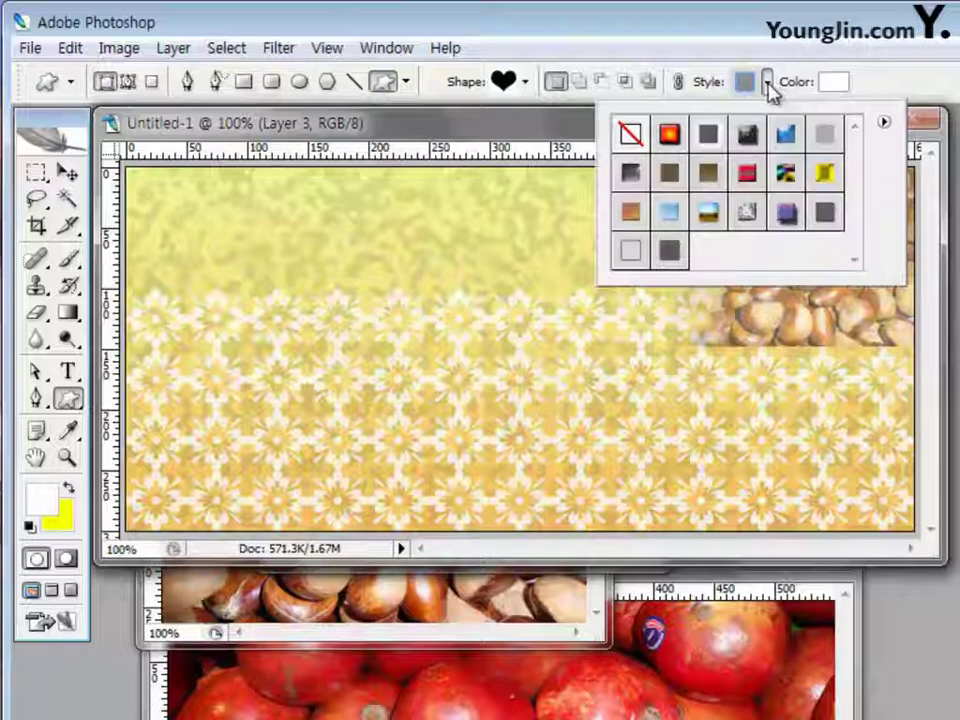
pyautogui.click(630, 134)
pyautogui.click(690, 72)
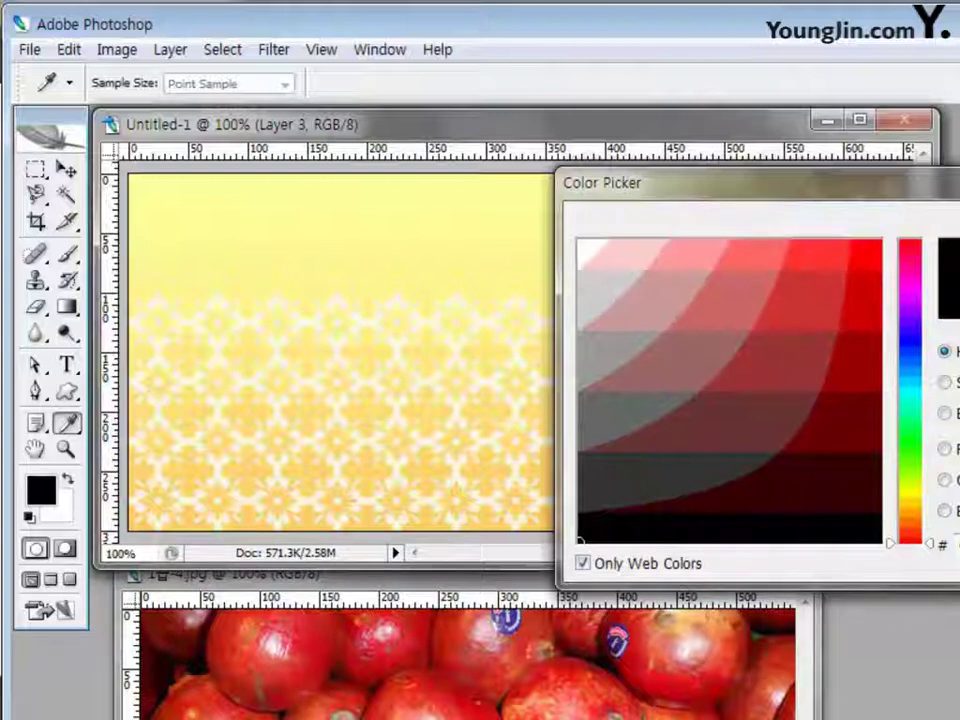
# - Draw a black heart about 160 by 115 px above Layer 2 in the banner's lower-left area
pyautogui.click(806, 532)
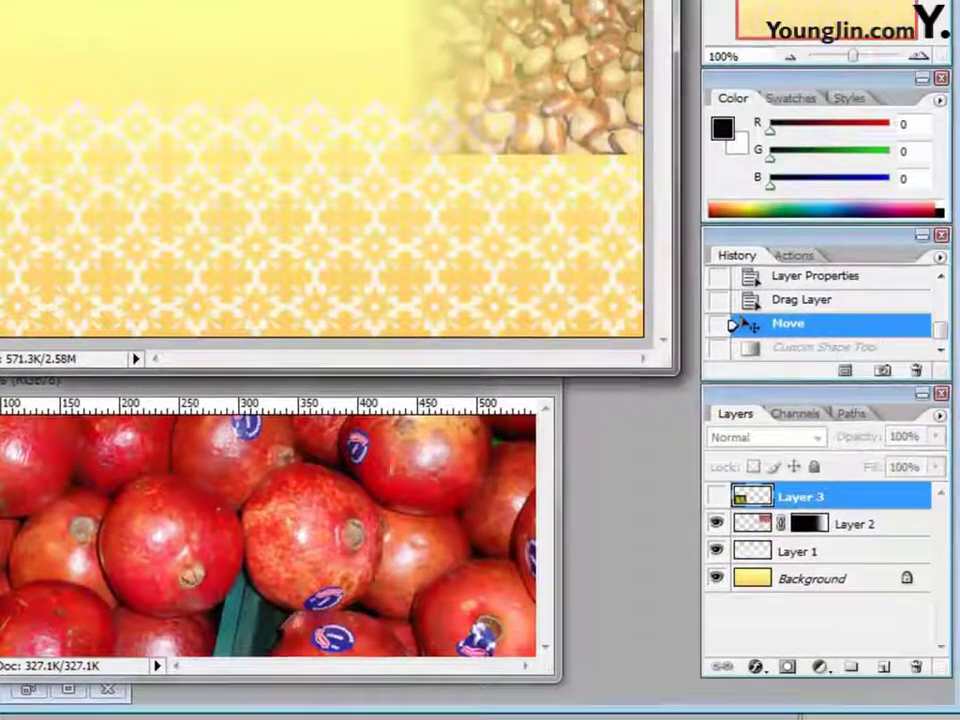
pyautogui.click(930, 644)
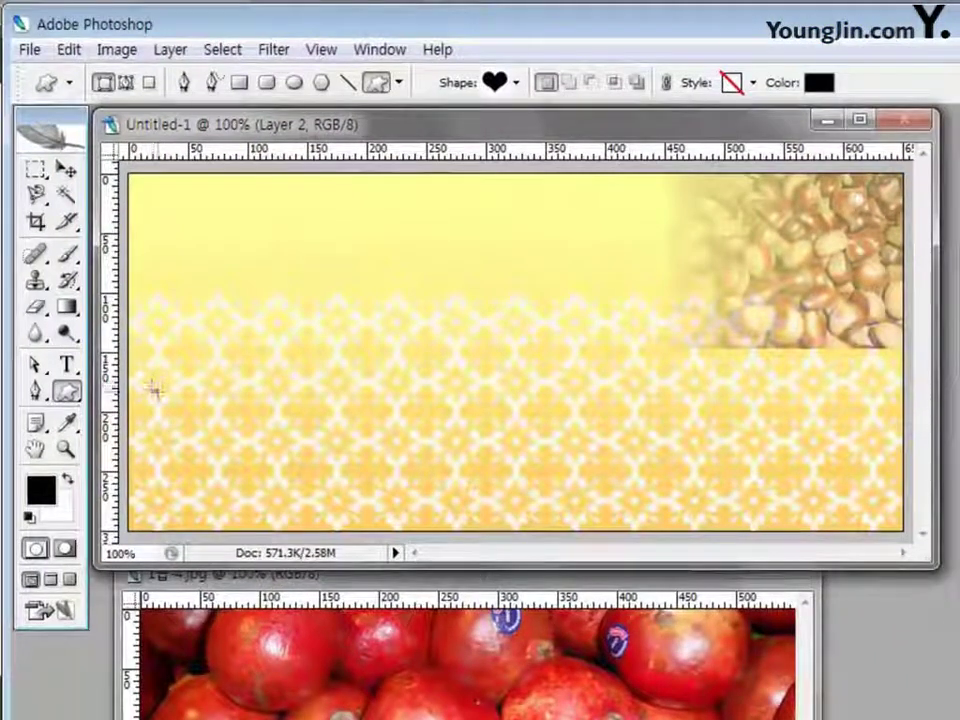
pyautogui.moveTo(153, 388); pyautogui.dragTo(342, 525)
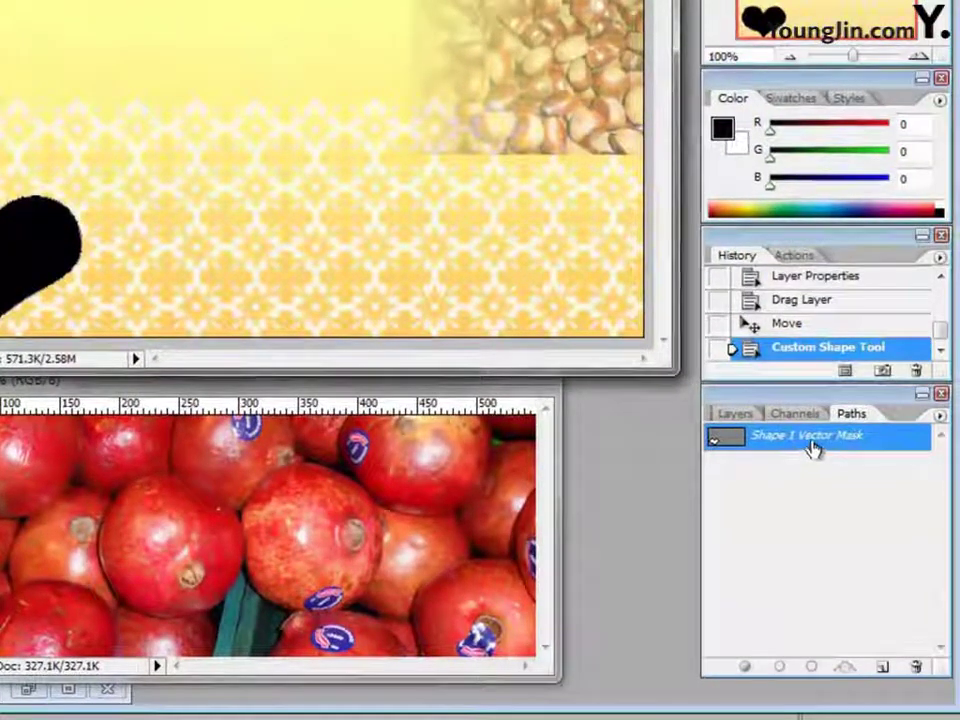
# - Load the heart's vector path as a selection, and show Layer 3 clipped to the heart shape with a clipping mask
pyautogui.click(820, 446)
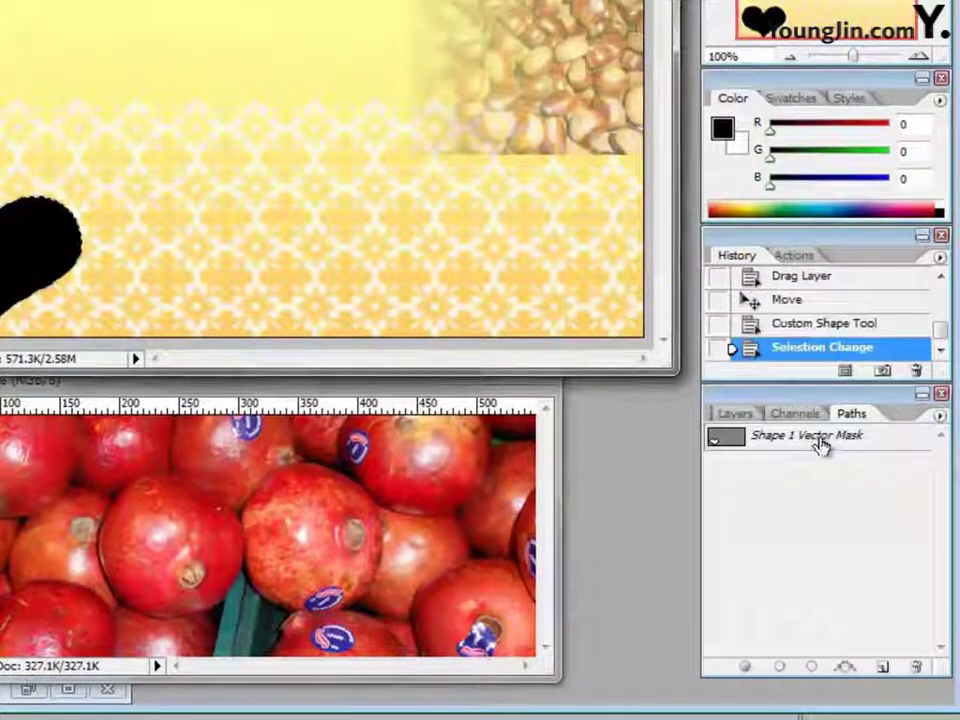
pyautogui.click(737, 416)
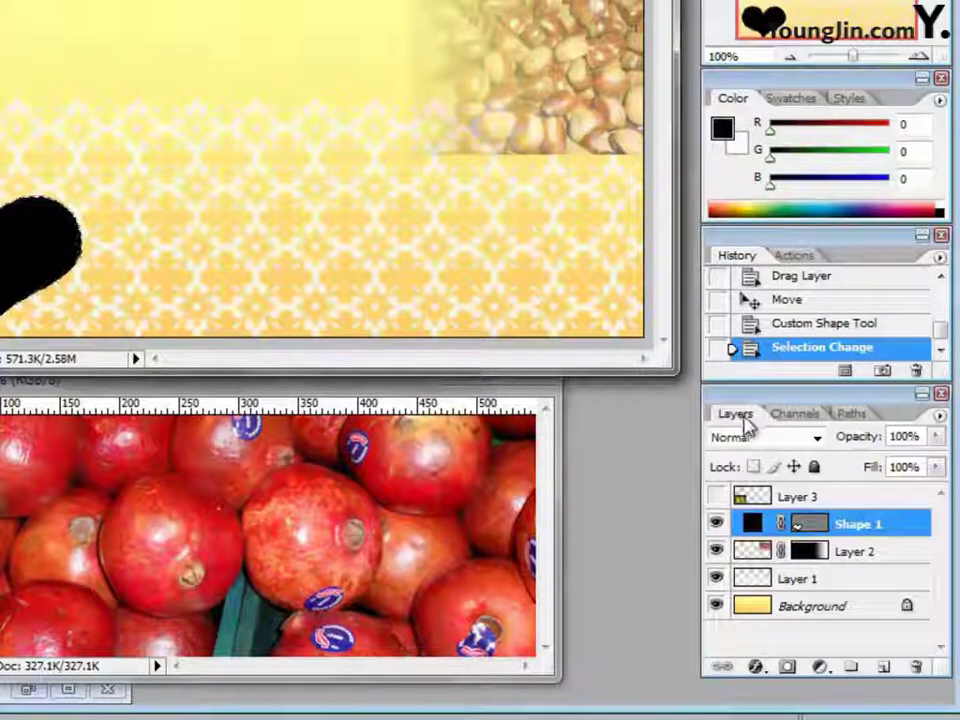
pyautogui.click(716, 497)
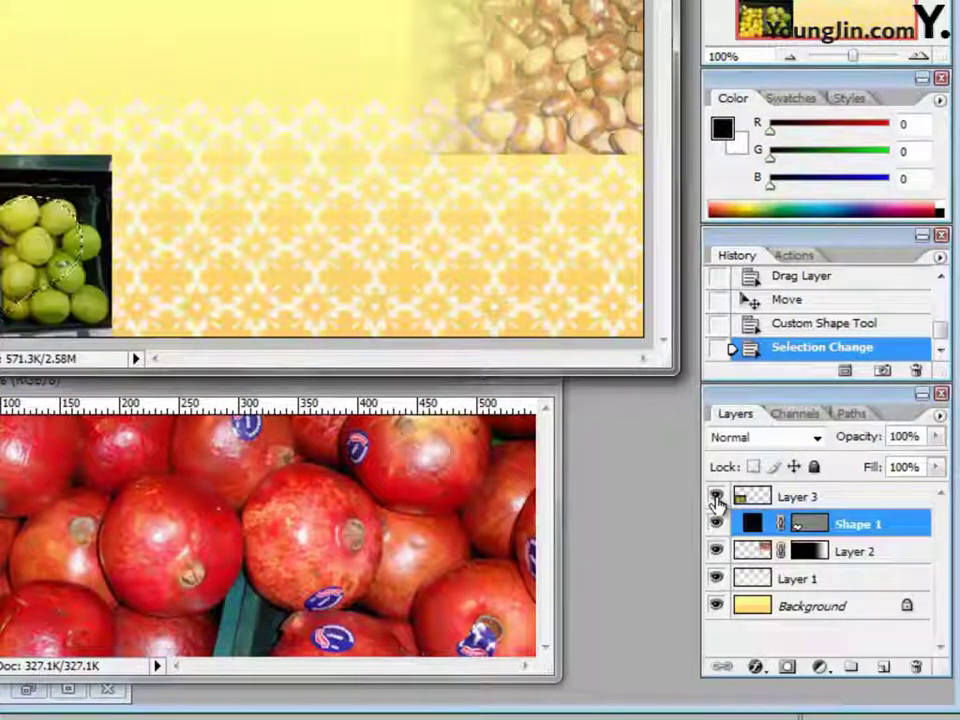
pyautogui.keyDown('alt'); pyautogui.click(836, 510); pyautogui.keyUp('alt')
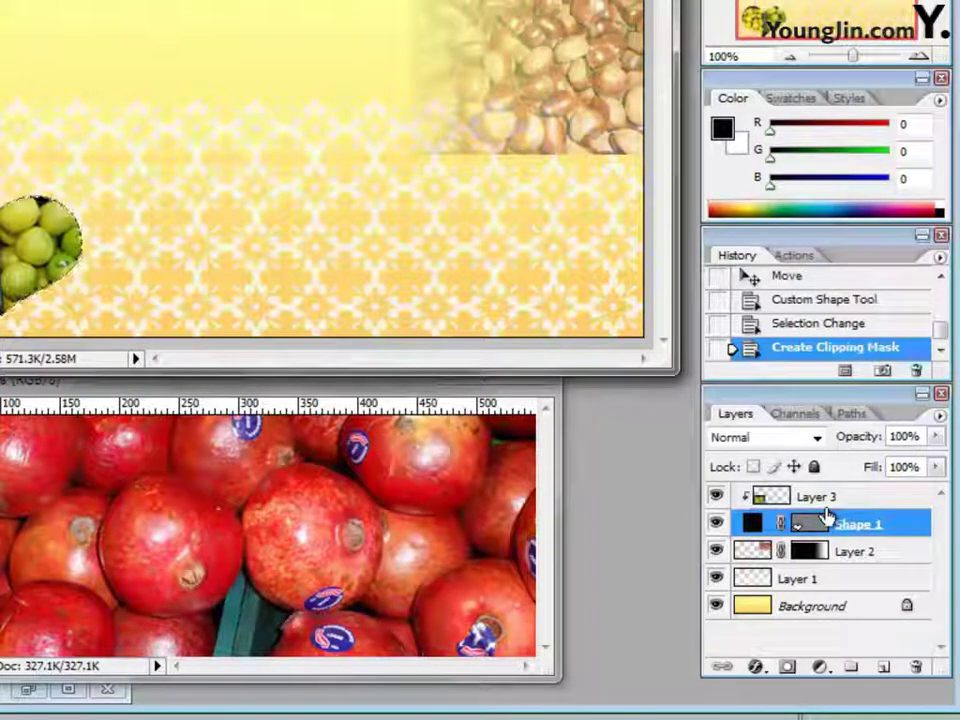
# - Deselect the heart selection and reposition the Layer 3 fruit photo inside its heart-shaped clipping mask
pyautogui.click(856, 413)
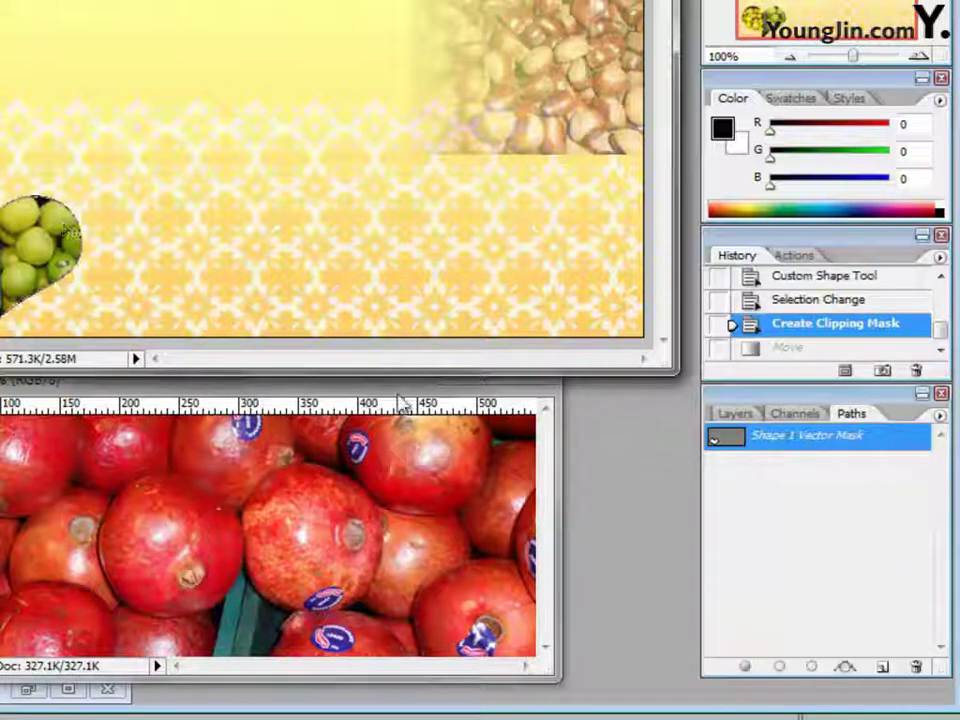
pyautogui.click(827, 490)
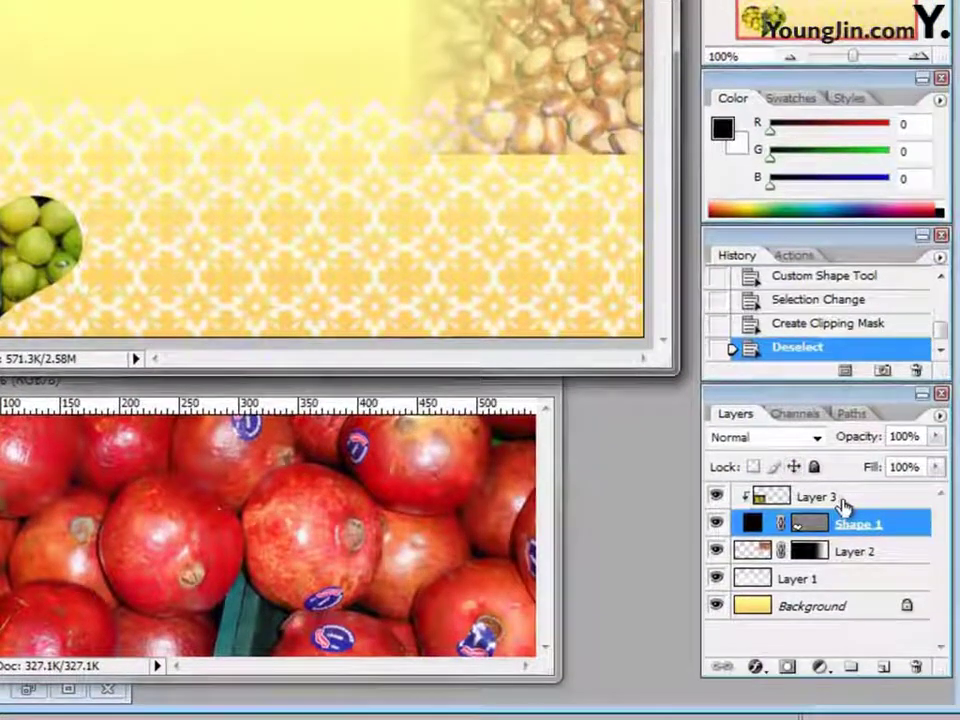
pyautogui.click(842, 500)
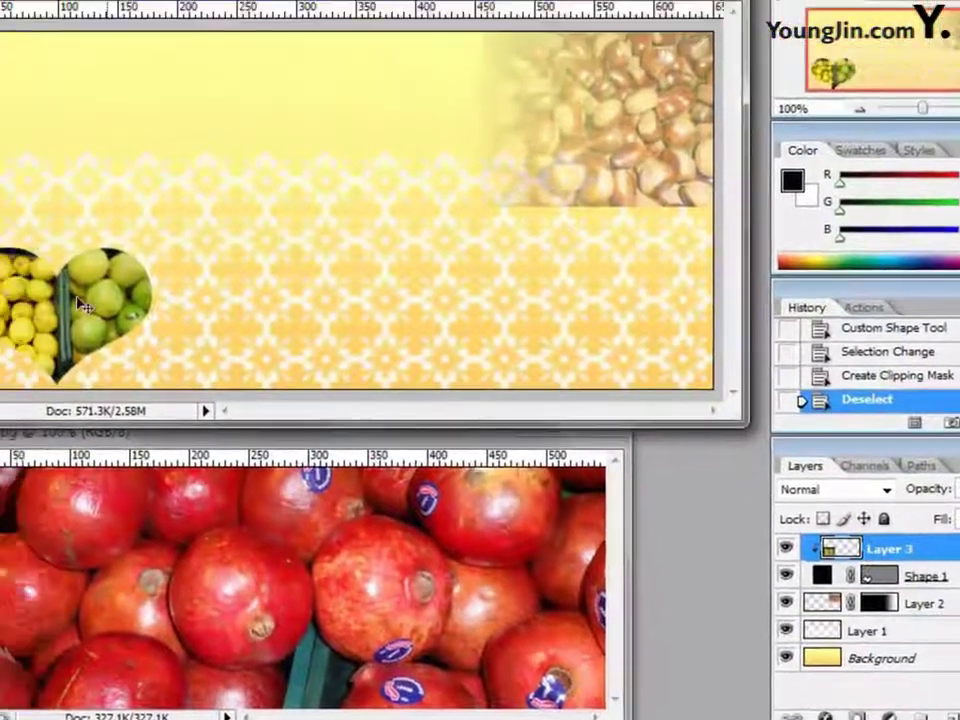
pyautogui.click(62, 163)
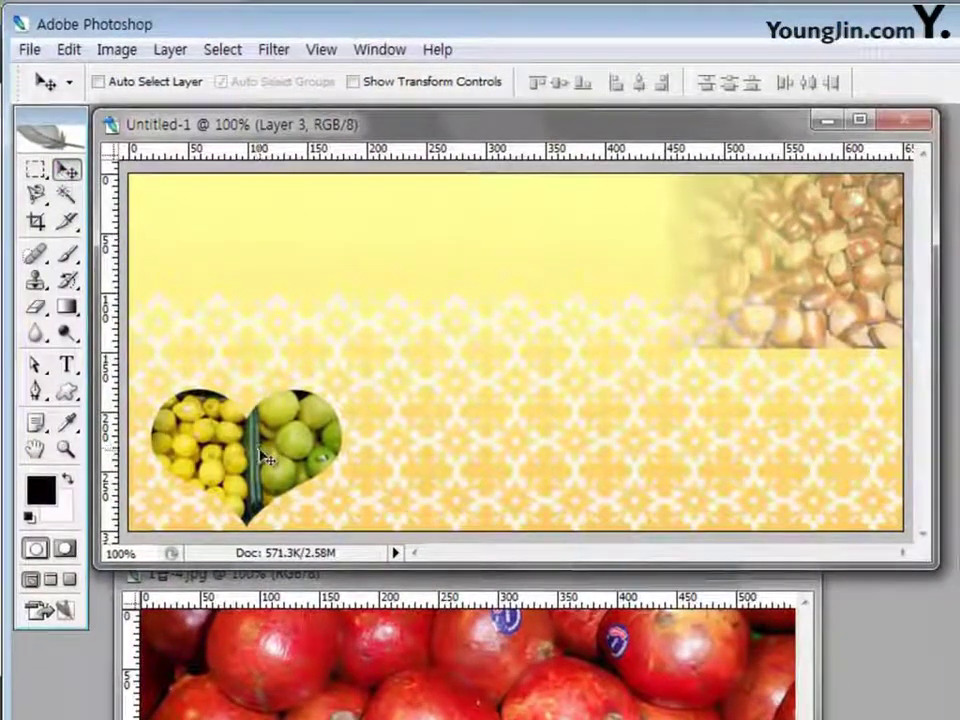
pyautogui.moveTo(268, 452); pyautogui.dragTo(262, 458)
pyautogui.moveTo(320, 459); pyautogui.dragTo(326, 464)
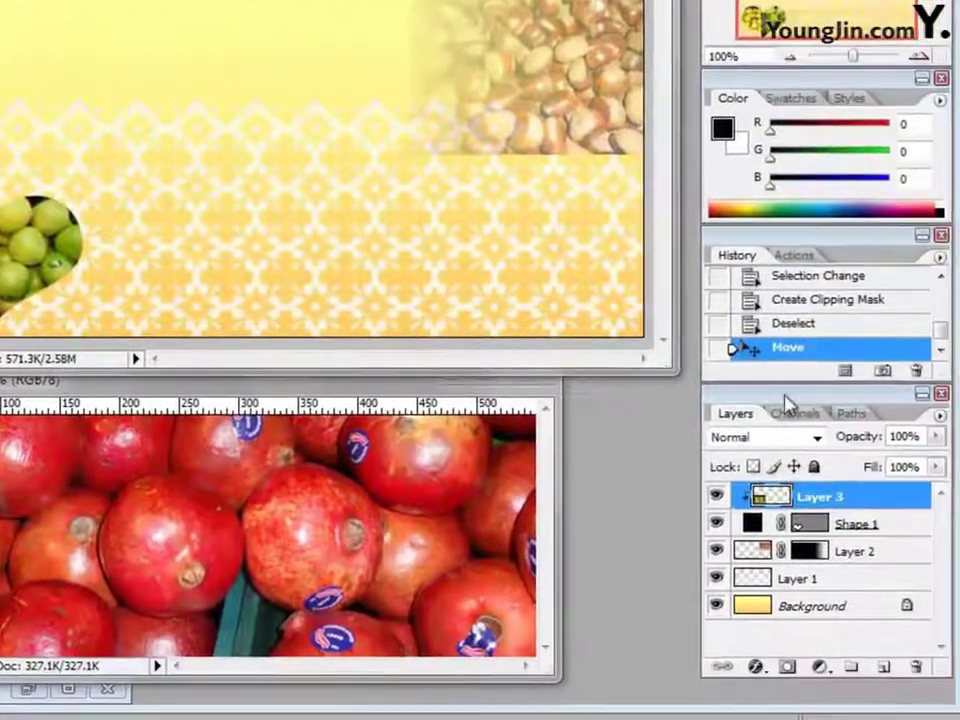
# - Add a 4 px stroke in colour #0099ff to the heart on the Shape 1 layer
pyautogui.click(873, 528)
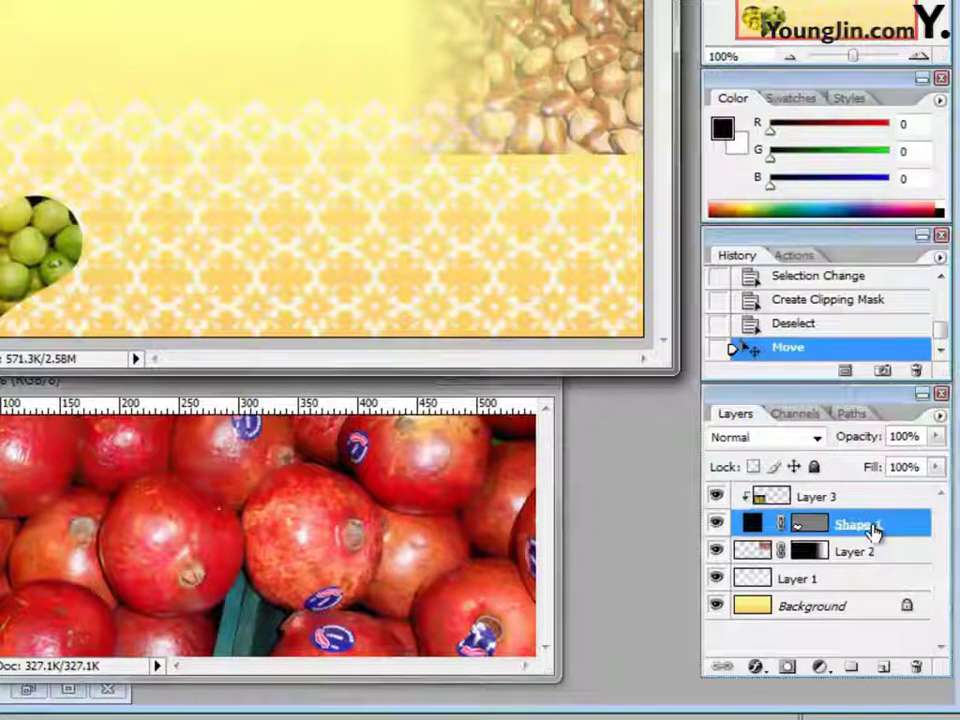
pyautogui.doubleClick(873, 528)
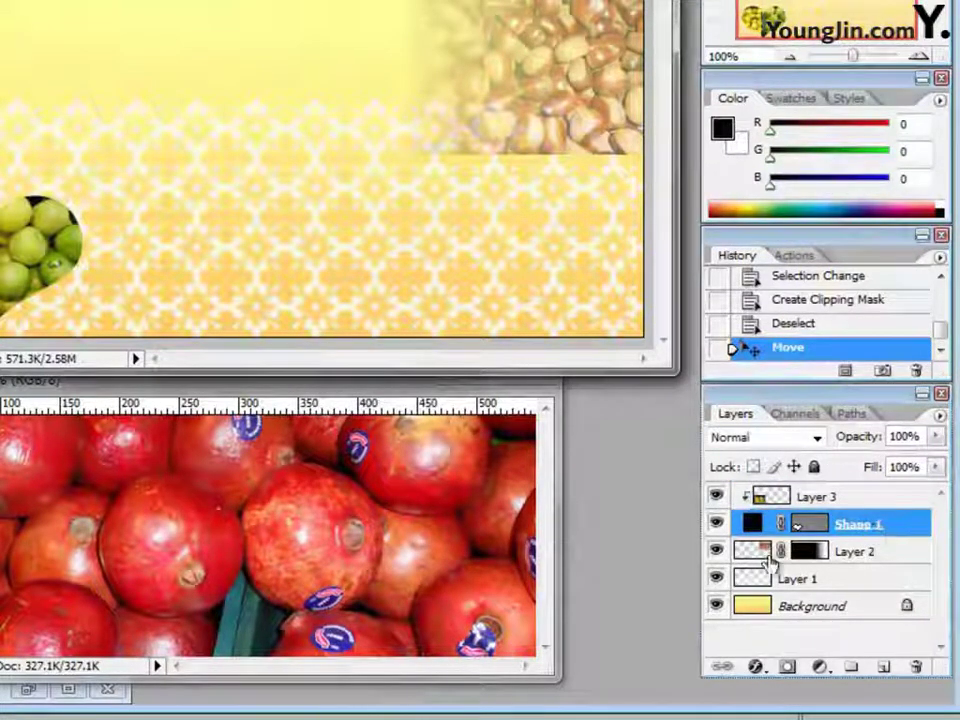
pyautogui.click(756, 668)
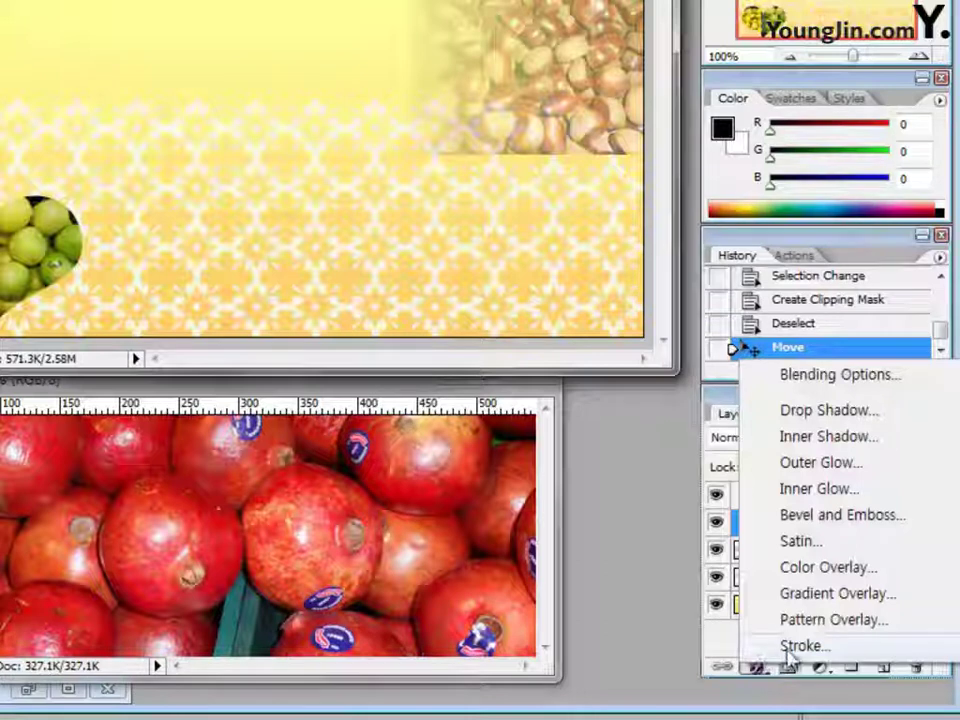
pyautogui.click(785, 646)
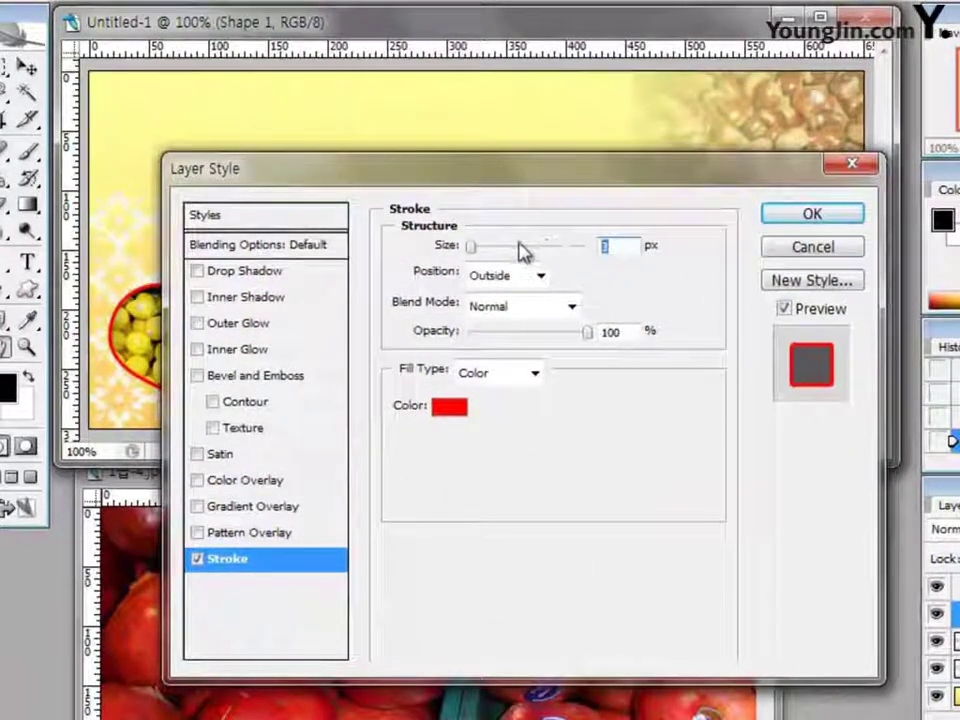
pyautogui.write('4')
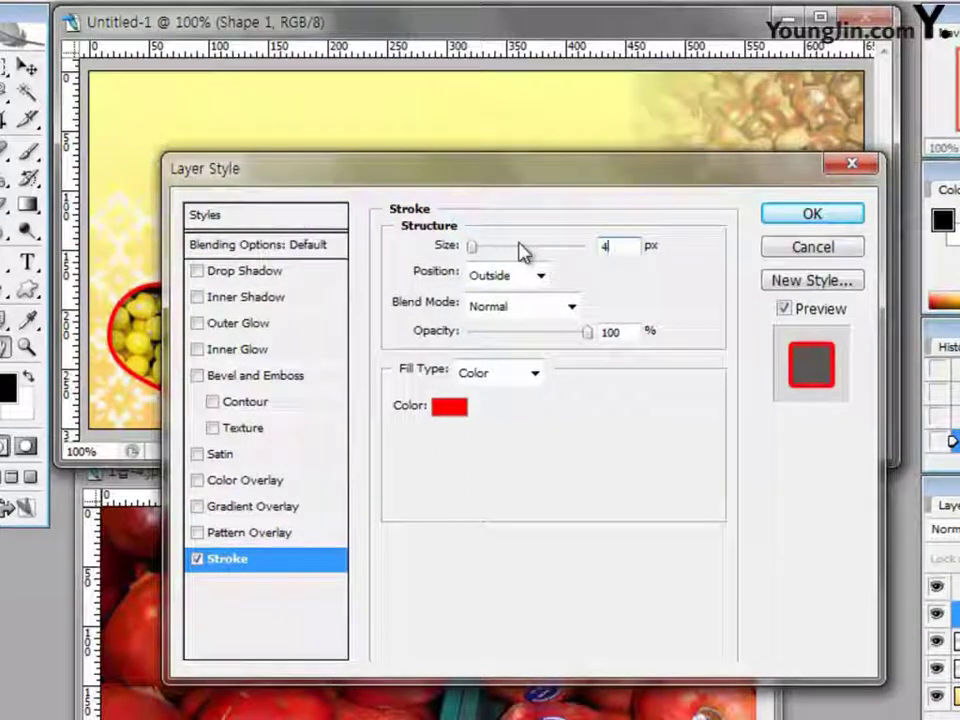
pyautogui.click(445, 408)
pyautogui.click(942, 443)
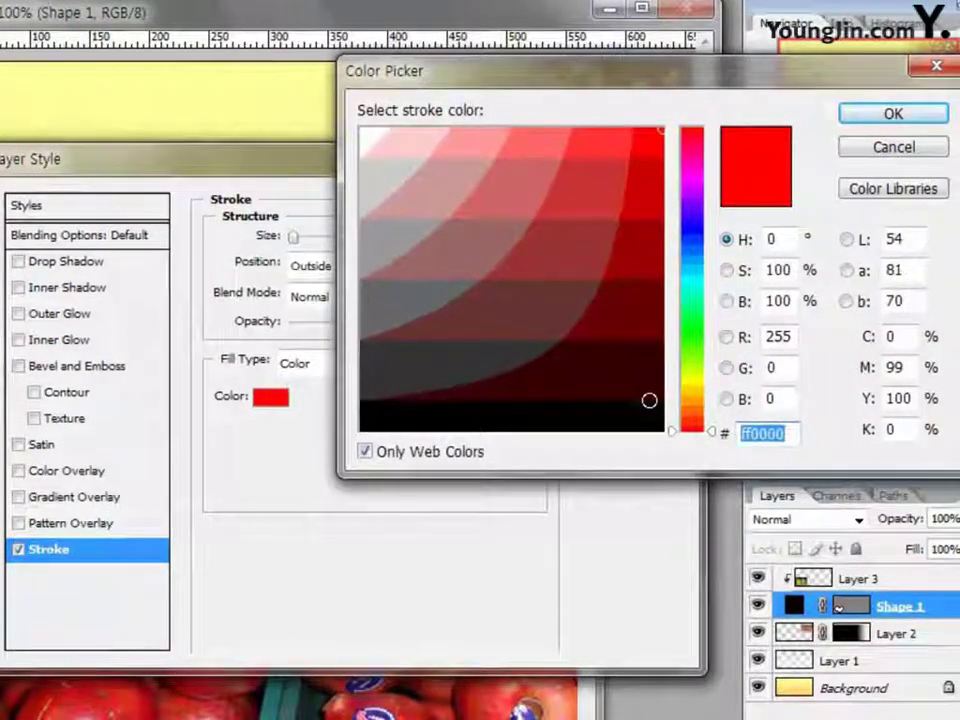
pyautogui.write('0099ff')
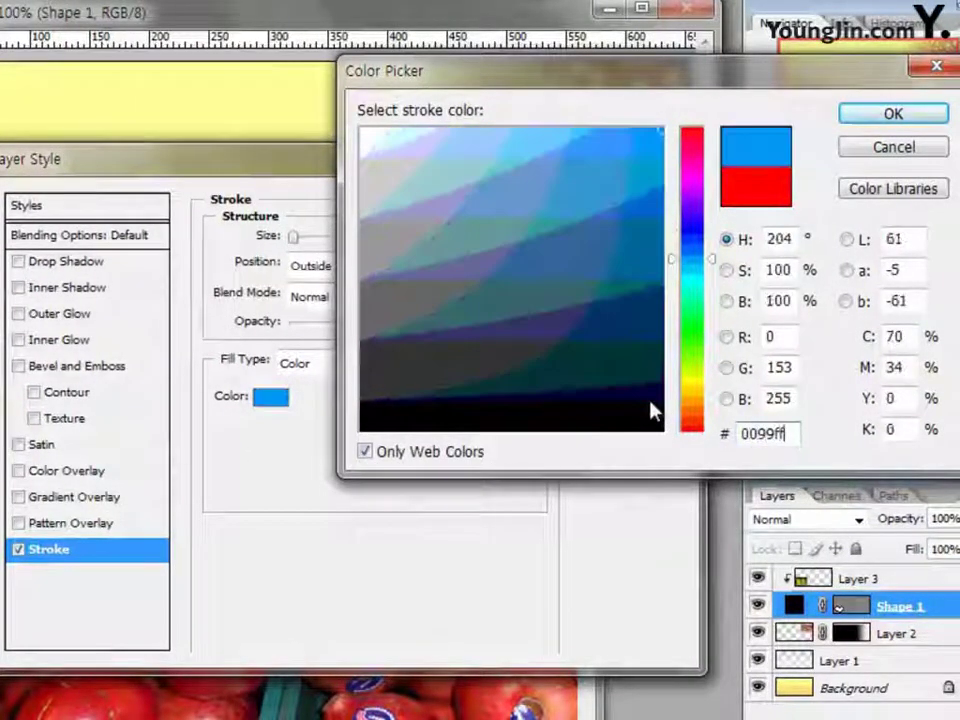
pyautogui.click(908, 116)
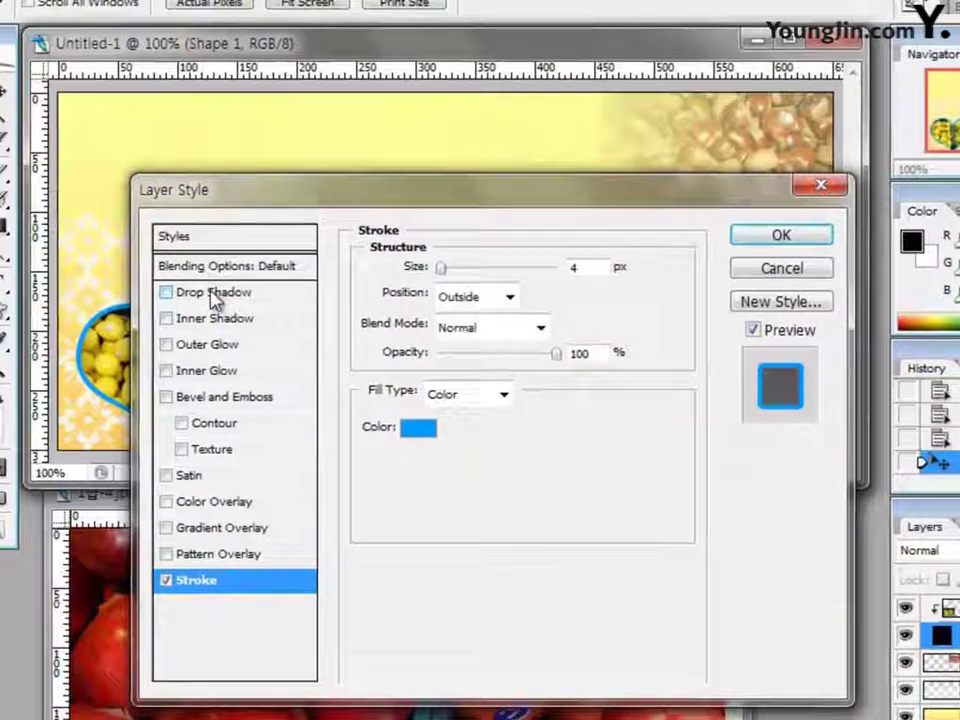
# - Add a drop shadow to the heart with a slightly larger size and distance, and apply the layer style
pyautogui.click(160, 283)
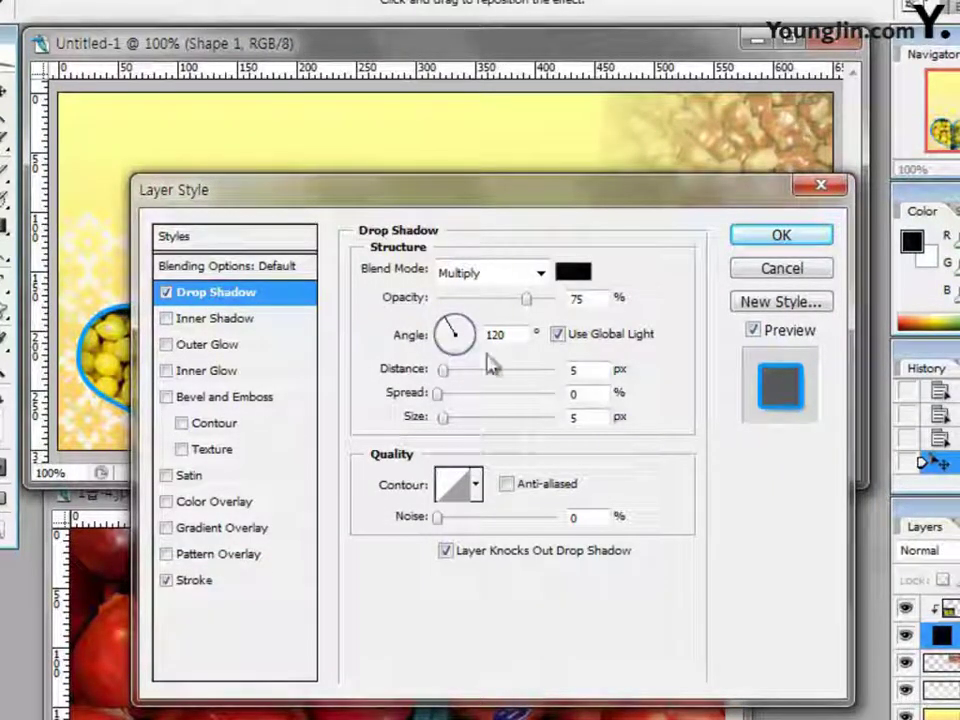
pyautogui.moveTo(446, 197); pyautogui.dragTo(625, 177)
pyautogui.moveTo(634, 381); pyautogui.dragTo(643, 386)
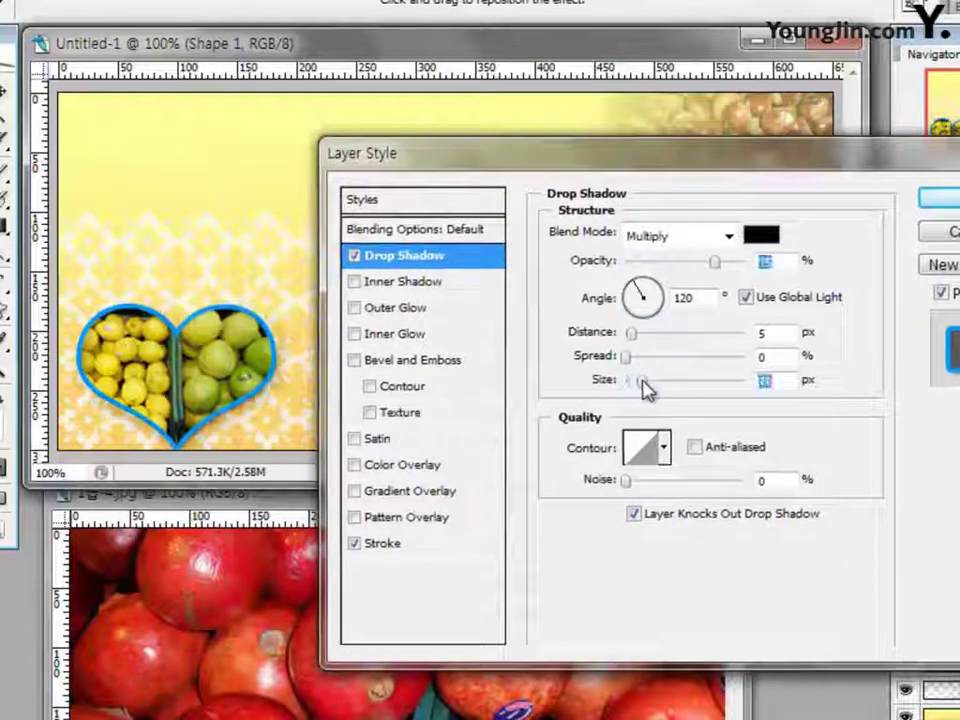
pyautogui.moveTo(632, 334); pyautogui.dragTo(638, 338)
pyautogui.click(940, 198)
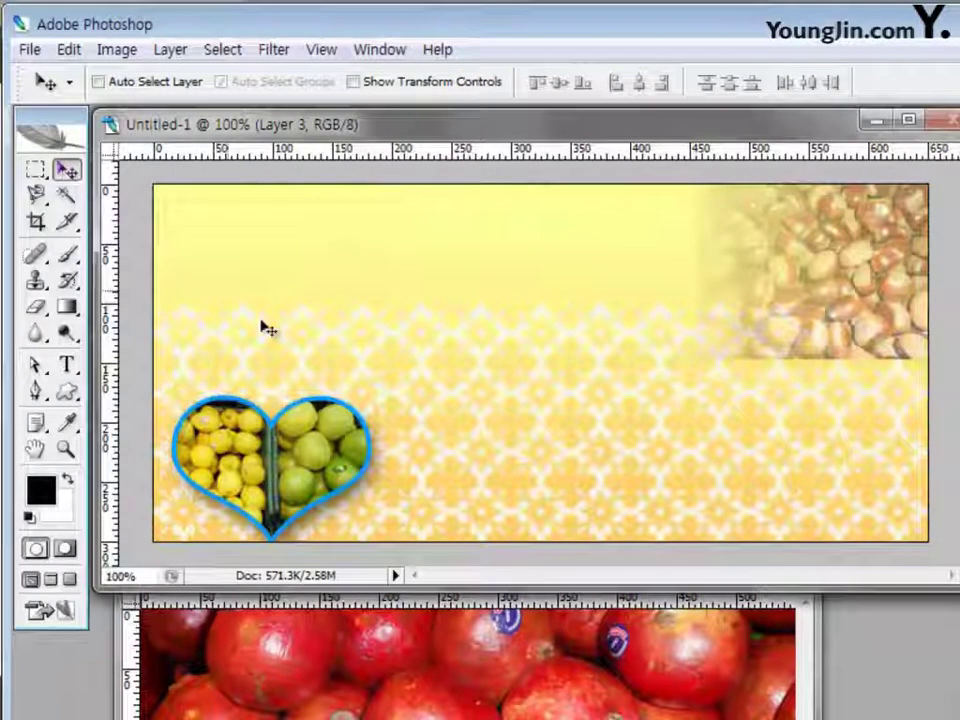
# - Copy the pomegranate photo onto the lower part of the banner and slightly reduce its height from its top edge
pyautogui.click(332, 615)
pyautogui.moveTo(318, 622); pyautogui.dragTo(676, 423)
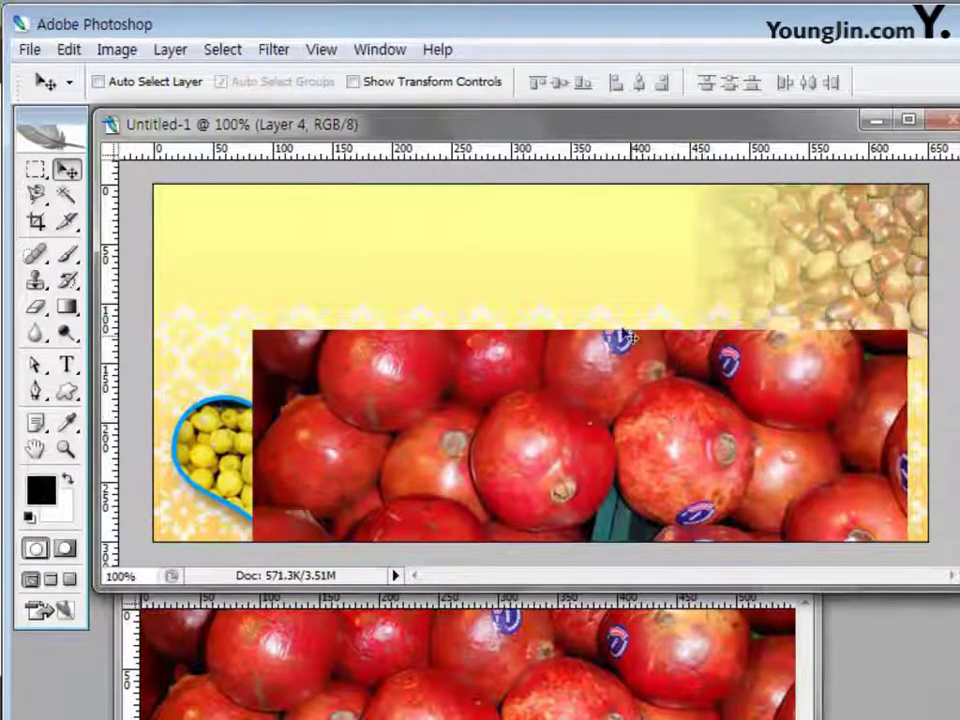
pyautogui.hotkey('ctrl', 't')
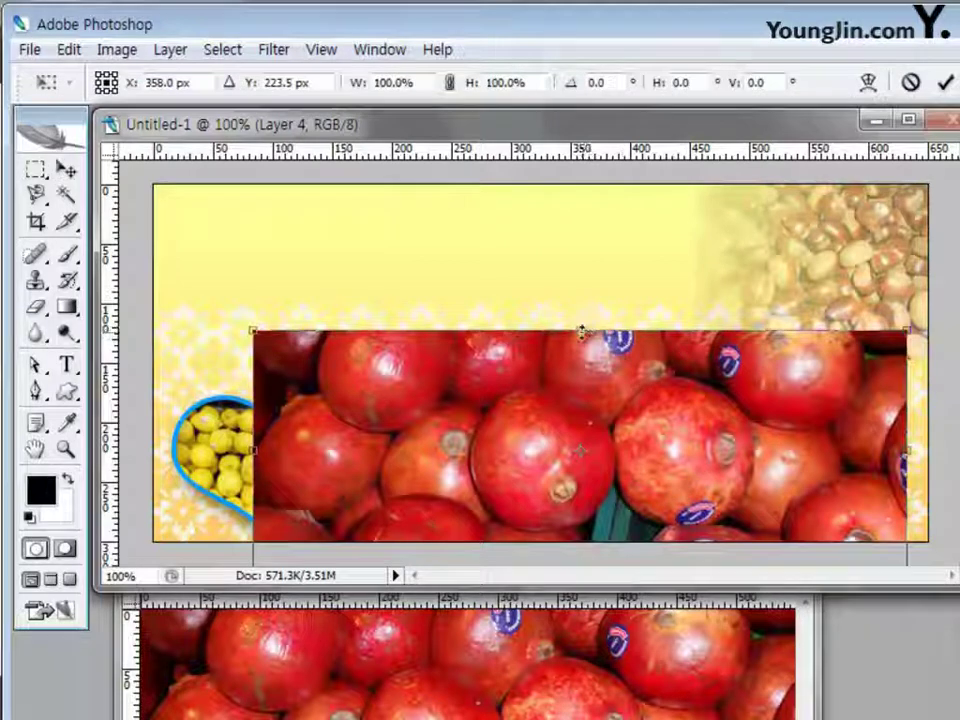
pyautogui.moveTo(585, 330); pyautogui.dragTo(587, 343)
pyautogui.press('Return')
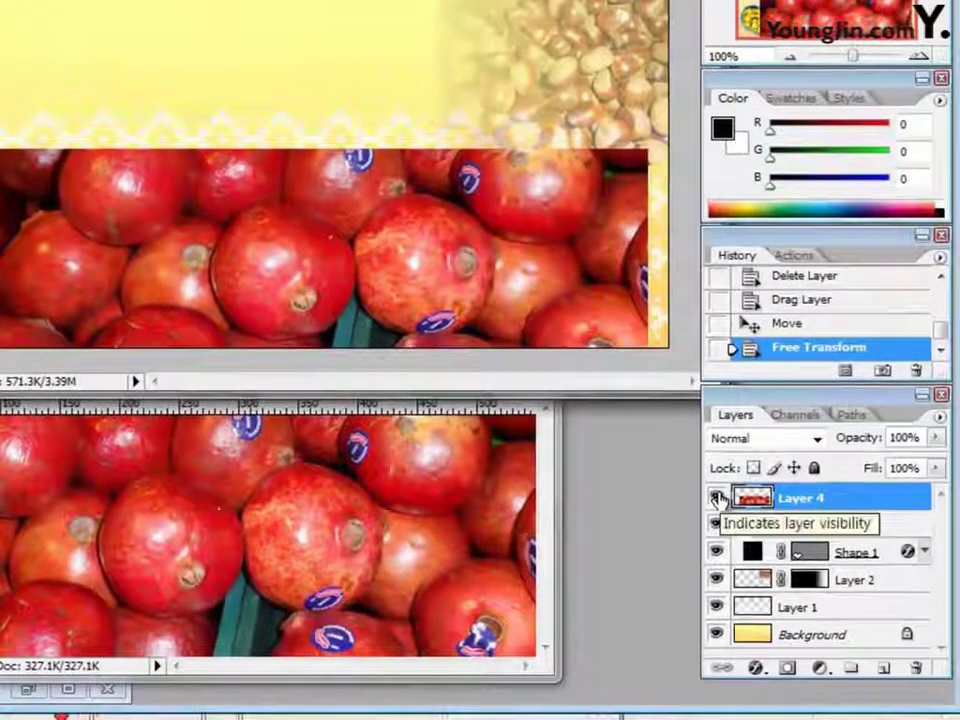
# - Hide the pomegranate layer and draw a wavy Pen path rising from the heart's lower tip to the canvas's right edge, just below the chestnuts
pyautogui.click(717, 498)
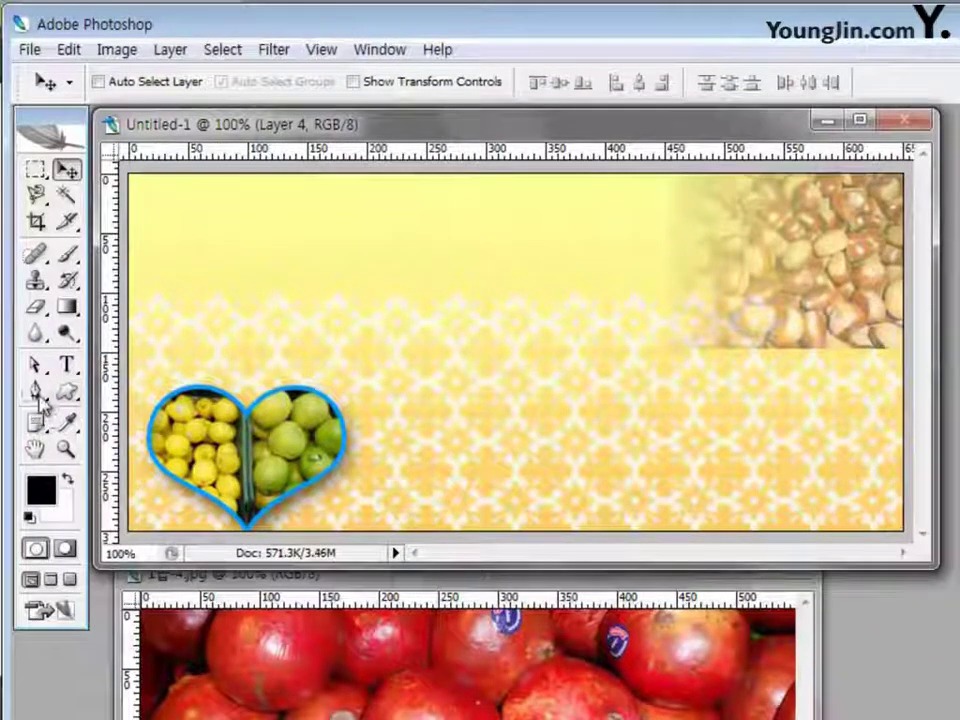
pyautogui.click(37, 394)
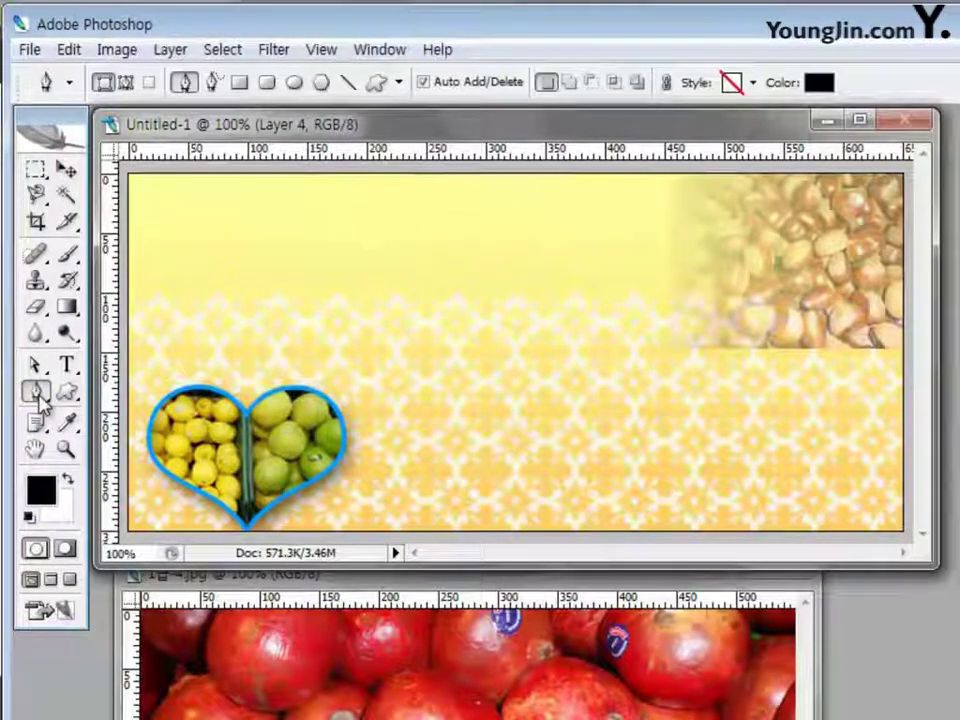
pyautogui.click(127, 83)
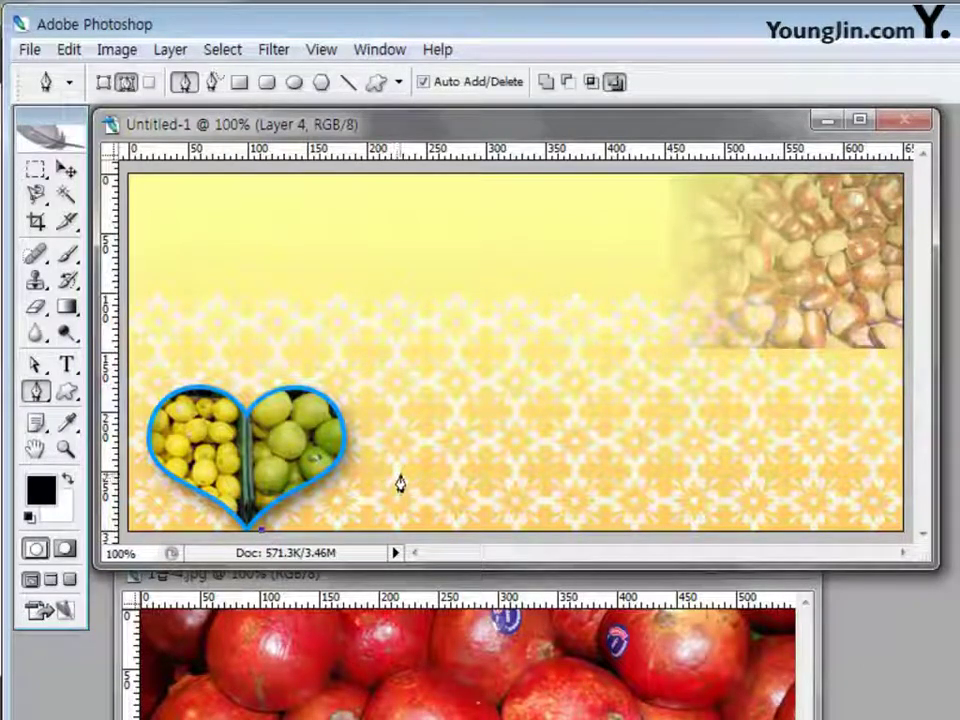
pyautogui.moveTo(400, 473); pyautogui.dragTo(493, 474)
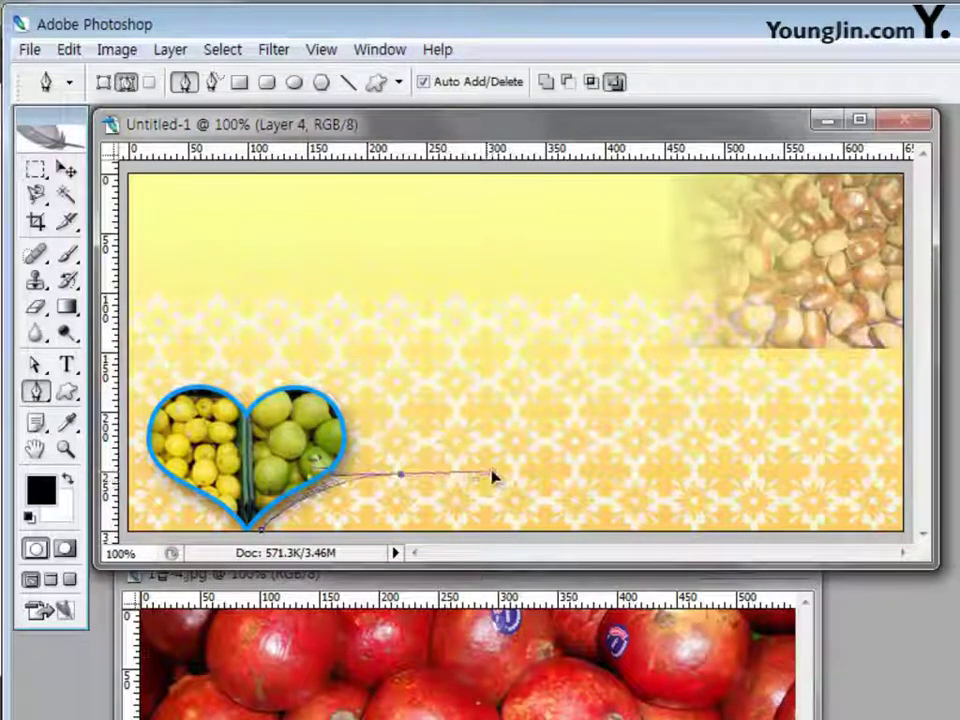
pyautogui.click(400, 474)
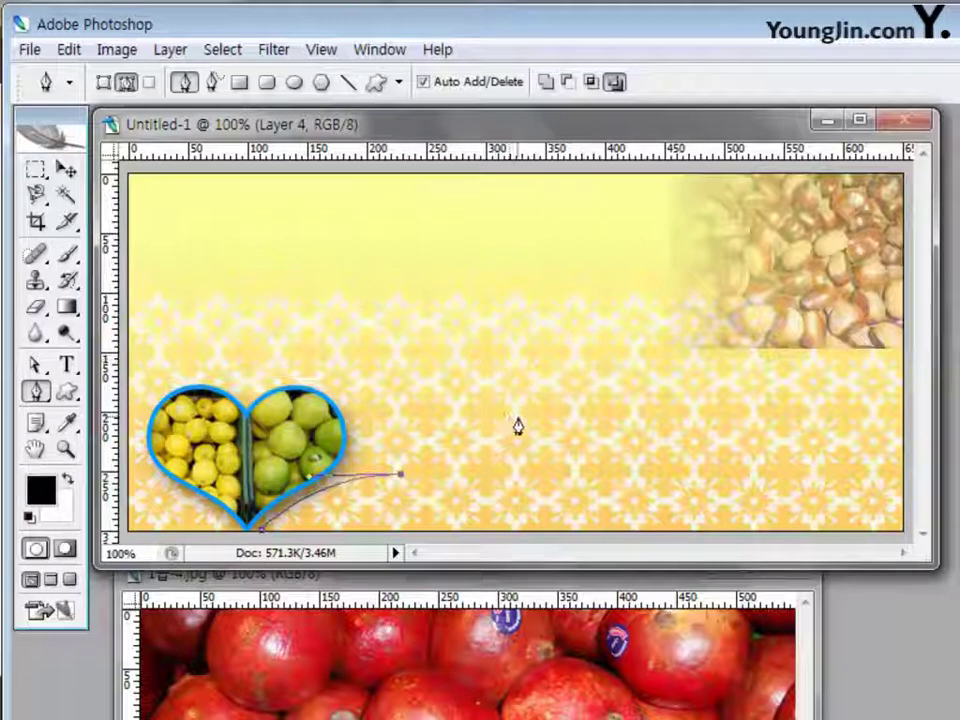
pyautogui.moveTo(513, 425); pyautogui.dragTo(577, 381)
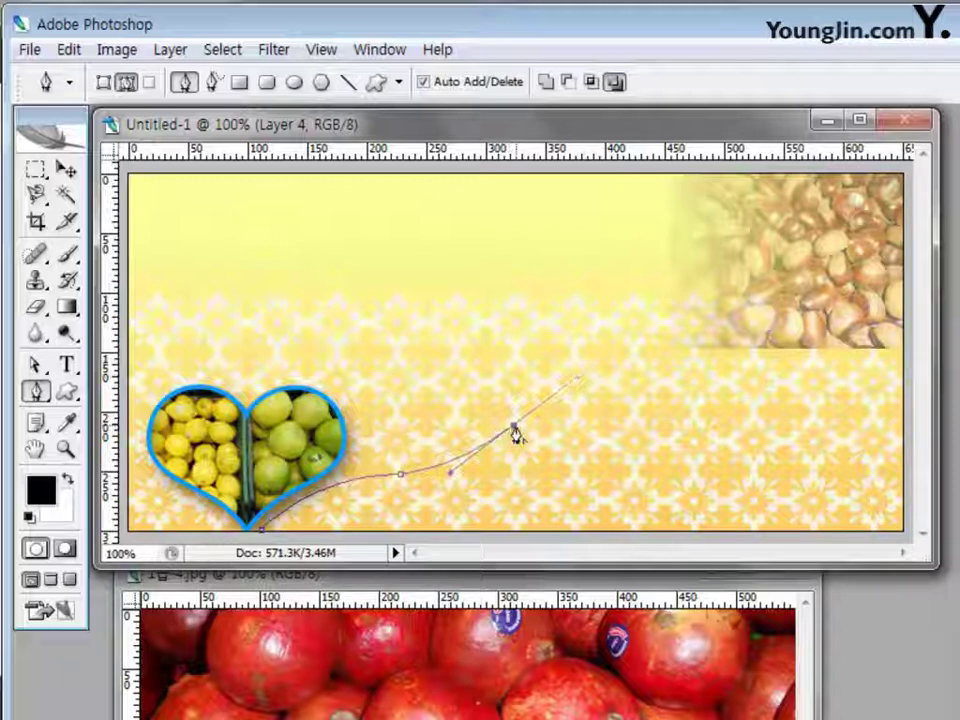
pyautogui.keyDown('alt'); pyautogui.click(513, 426); pyautogui.keyUp('alt')
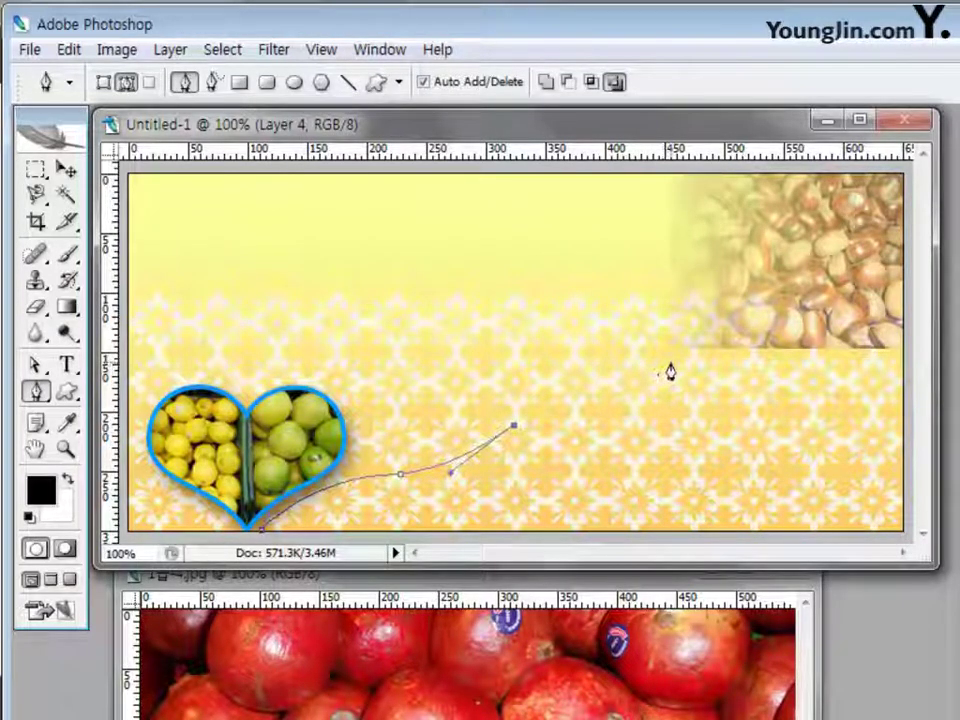
pyautogui.moveTo(678, 356)
pyautogui.mouseDown()
pyautogui.moveTo(785, 361)
pyautogui.moveTo(754, 358)
pyautogui.moveTo(777, 360)
pyautogui.mouseUp()
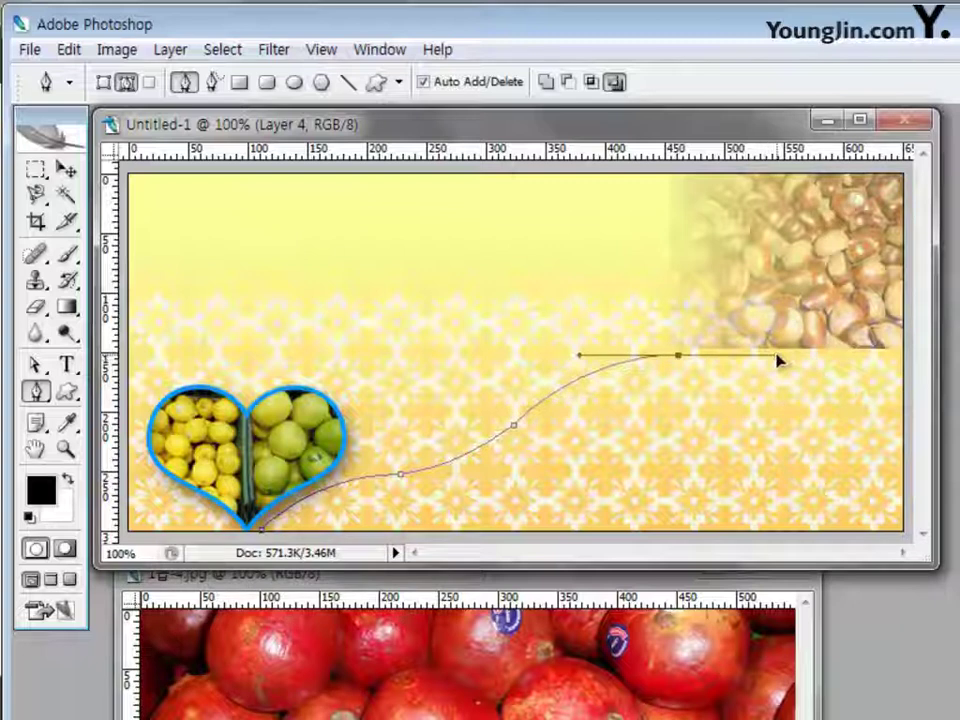
pyautogui.keyDown('alt'); pyautogui.click(676, 360); pyautogui.keyUp('alt')
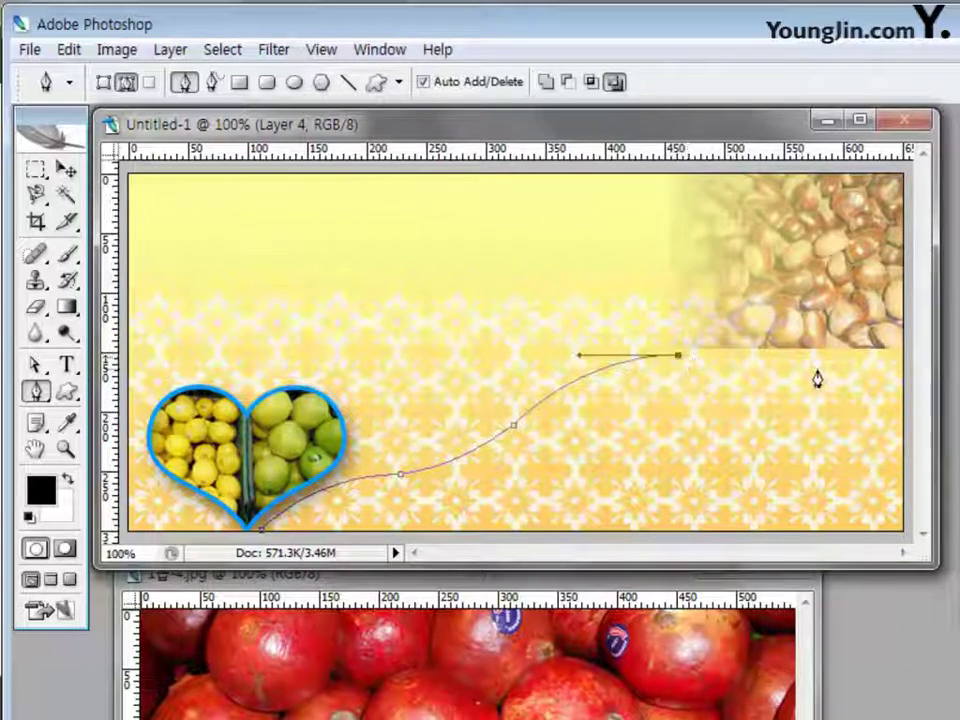
pyautogui.click(901, 355)
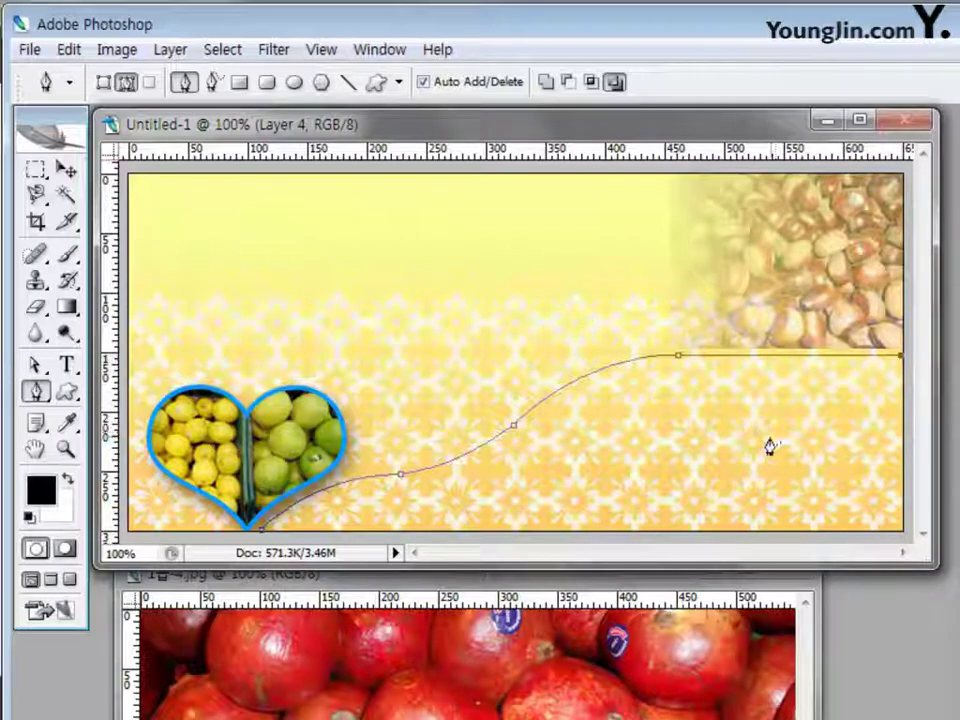
# - Continue the path in curves back down to the canvas's bottom edge and close it at its starting point beside the heart's tip
pyautogui.moveTo(760, 437); pyautogui.dragTo(622, 467)
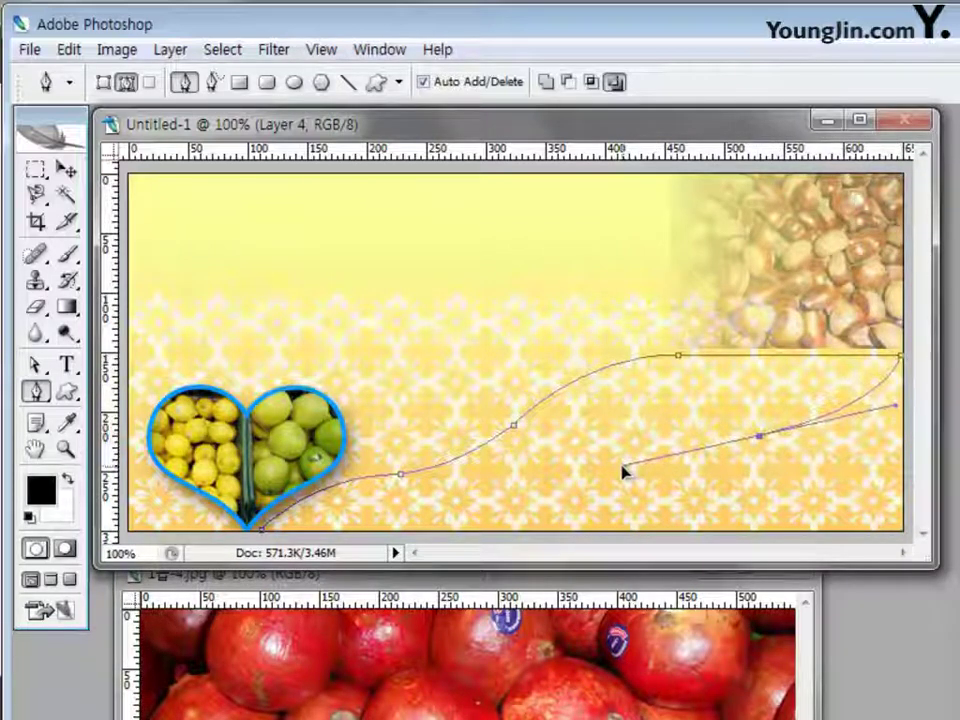
pyautogui.click(760, 439)
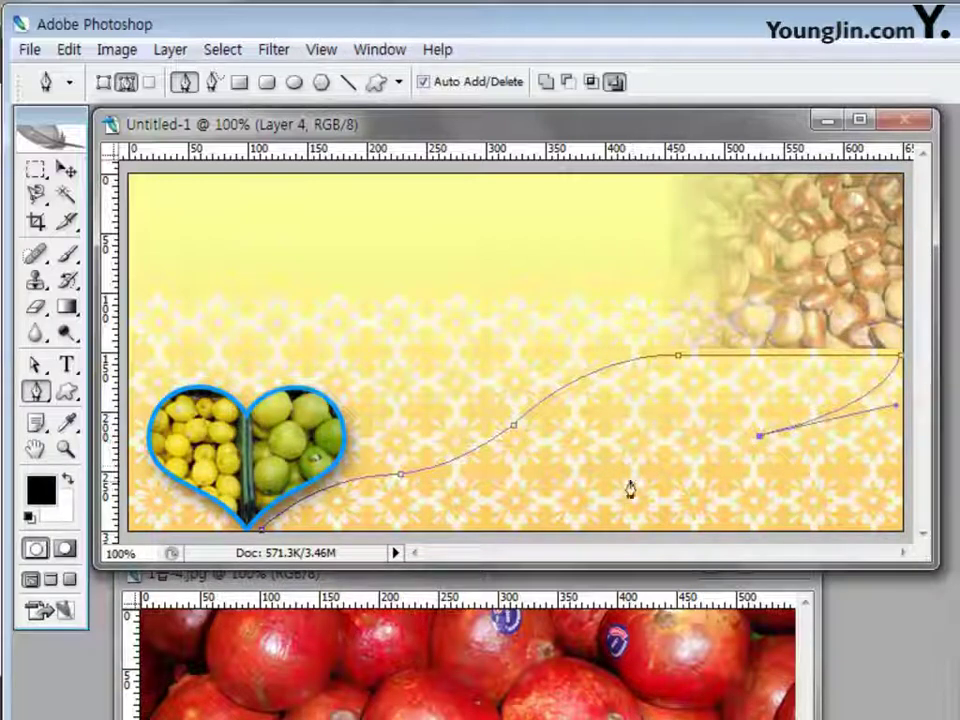
pyautogui.moveTo(649, 471); pyautogui.dragTo(615, 510)
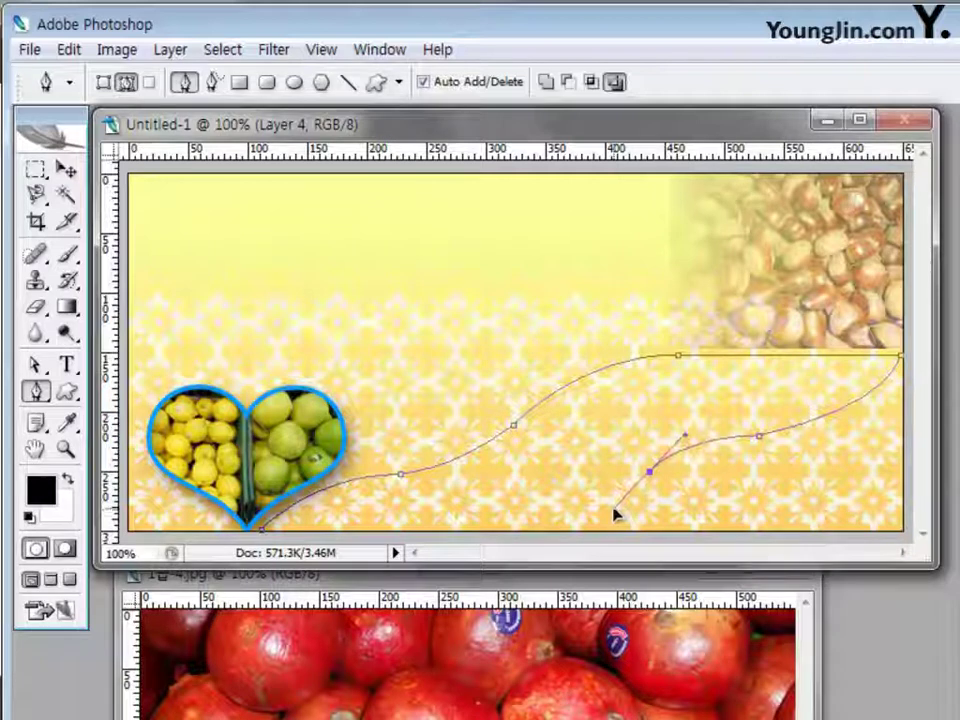
pyautogui.keyDown('alt'); pyautogui.click(649, 473); pyautogui.keyUp('alt')
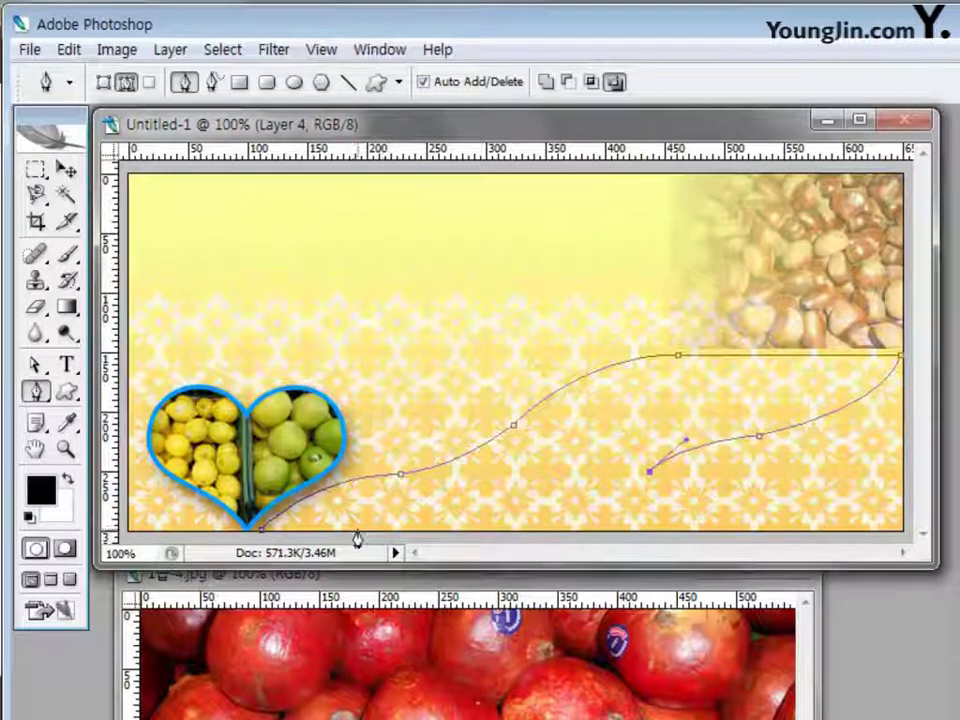
pyautogui.moveTo(356, 532); pyautogui.dragTo(110, 548)
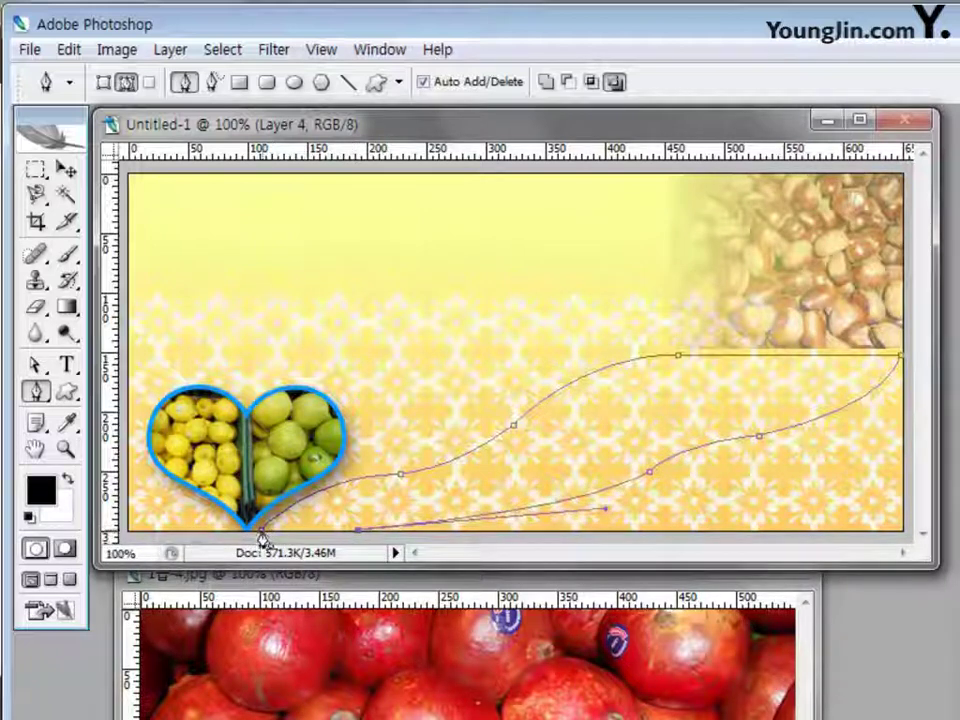
pyautogui.moveTo(261, 536); pyautogui.dragTo(216, 553)
pyautogui.press('Escape')
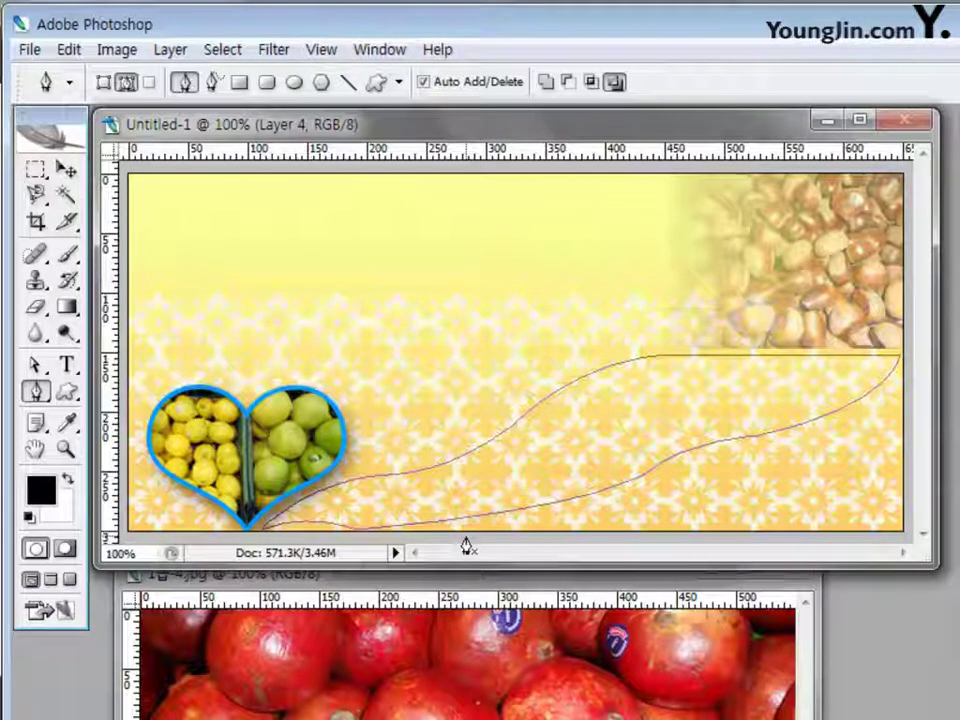
# - Move the anchor point nearest the canvas's right edge on the path's lower curve outward, and shorten its direction handle to keep the curve inside the canvas
pyautogui.click(34, 366)
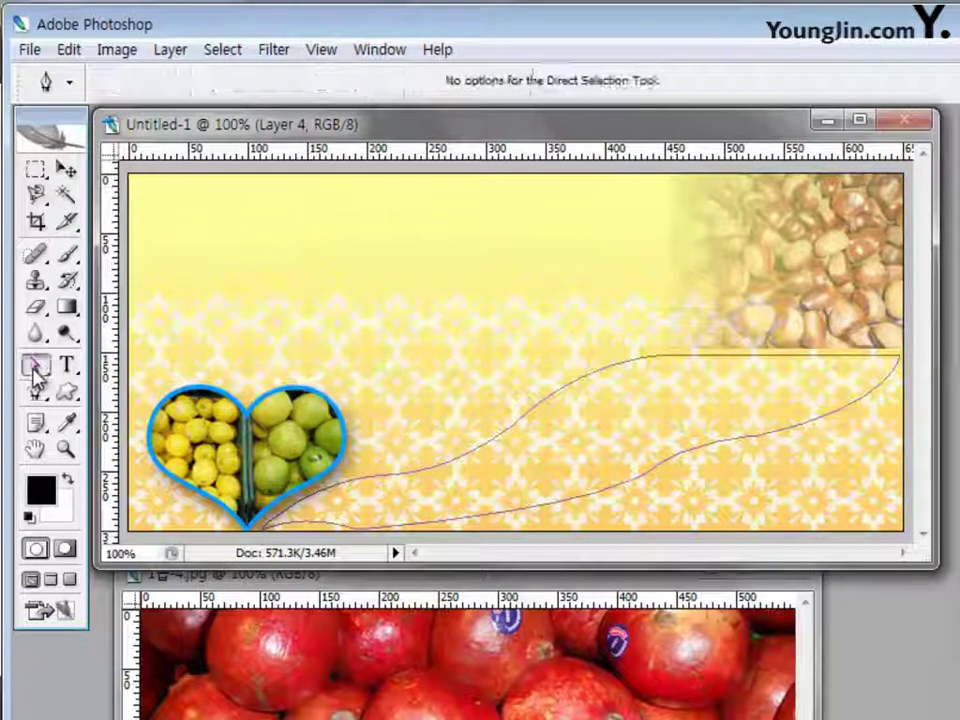
pyautogui.click(762, 444)
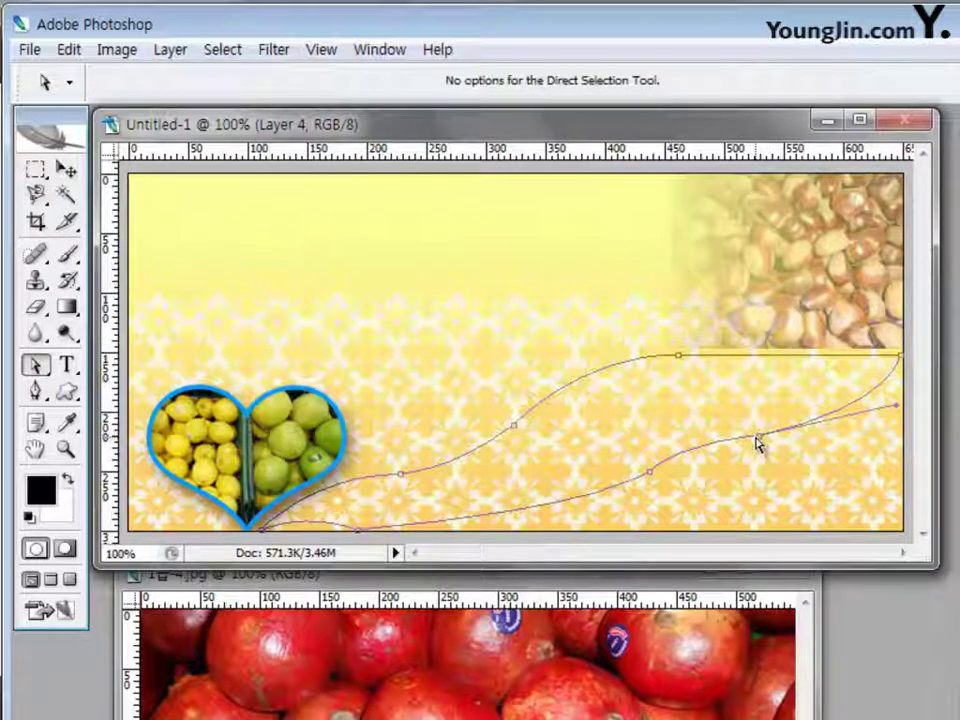
pyautogui.moveTo(760, 444); pyautogui.dragTo(798, 428)
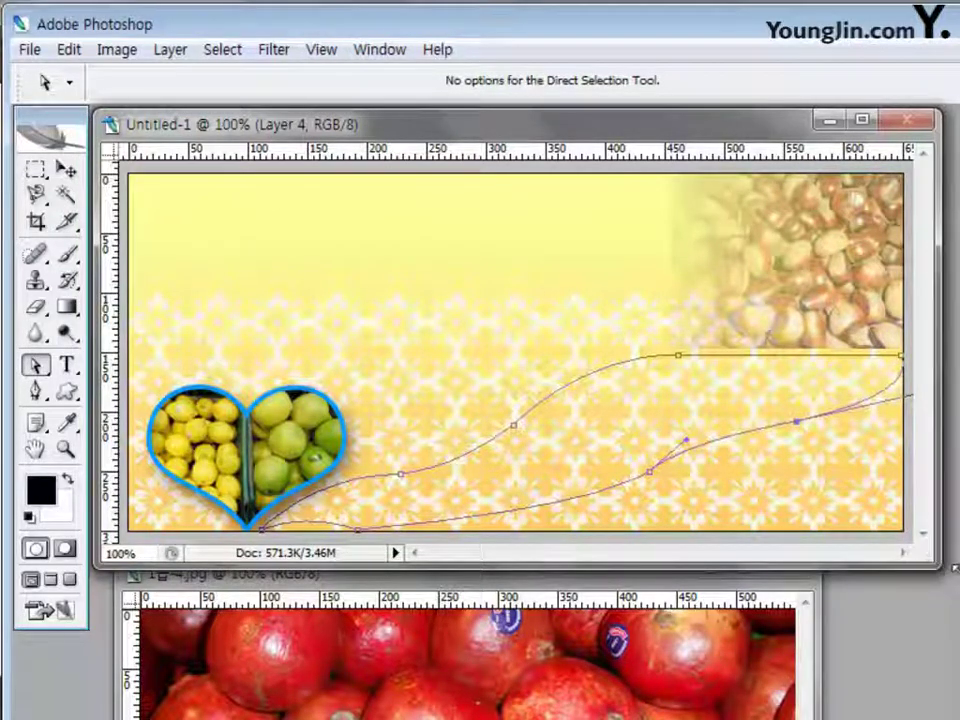
pyautogui.moveTo(935, 565); pyautogui.dragTo(958, 590)
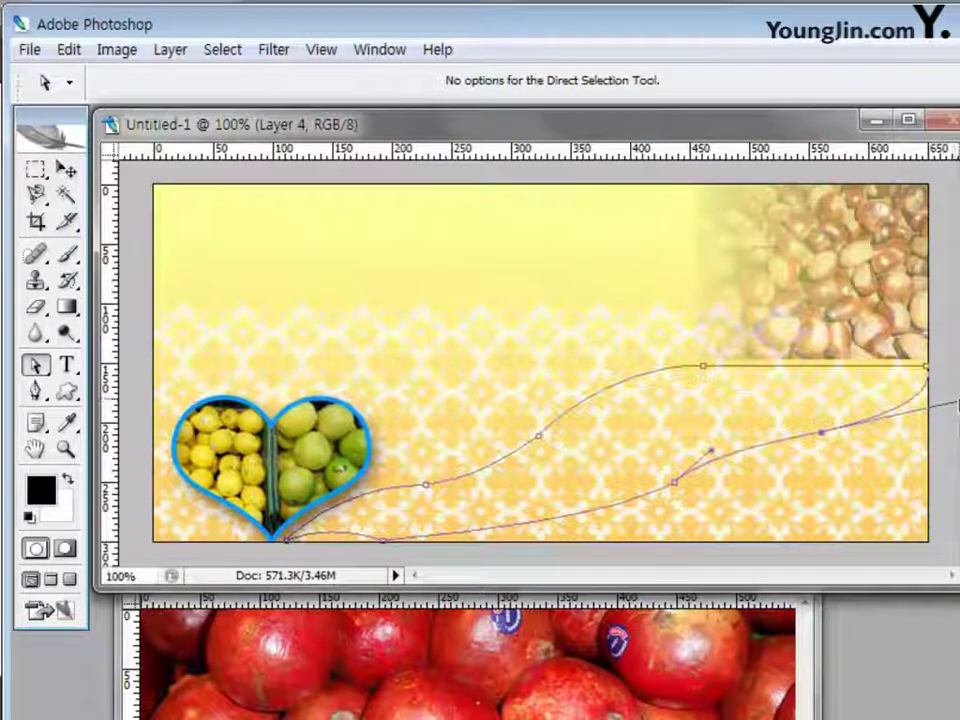
pyautogui.moveTo(955, 403); pyautogui.dragTo(921, 408)
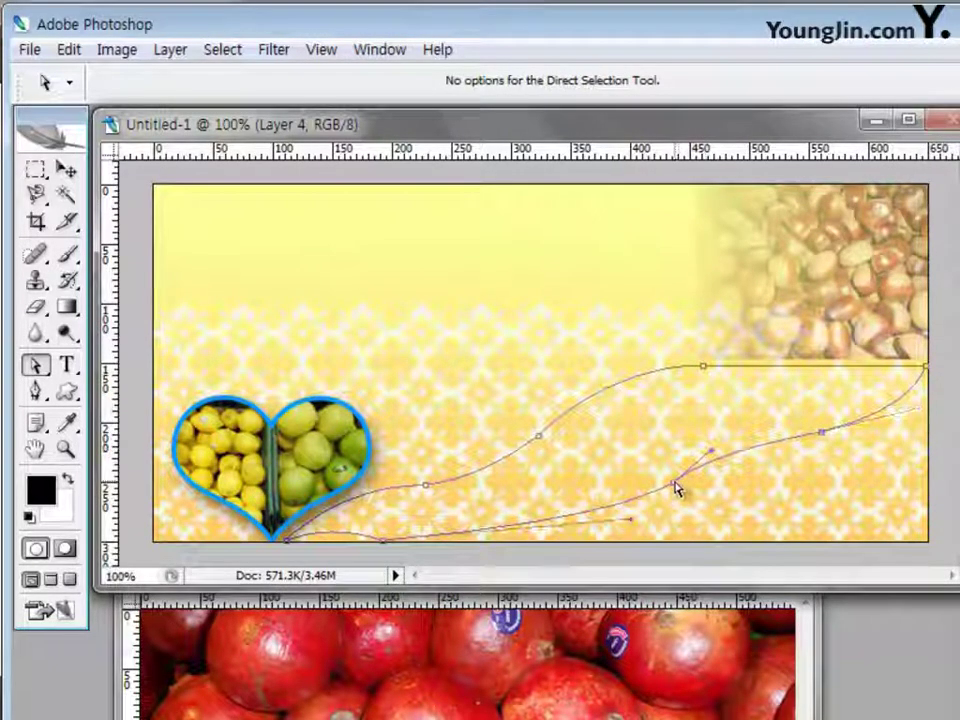
# - Shift the middle anchor of the path's lower curve slightly right, steepen its upper handle, and flatten the bottom-edge anchor's handle along the canvas edge
pyautogui.moveTo(692, 486); pyautogui.dragTo(727, 455)
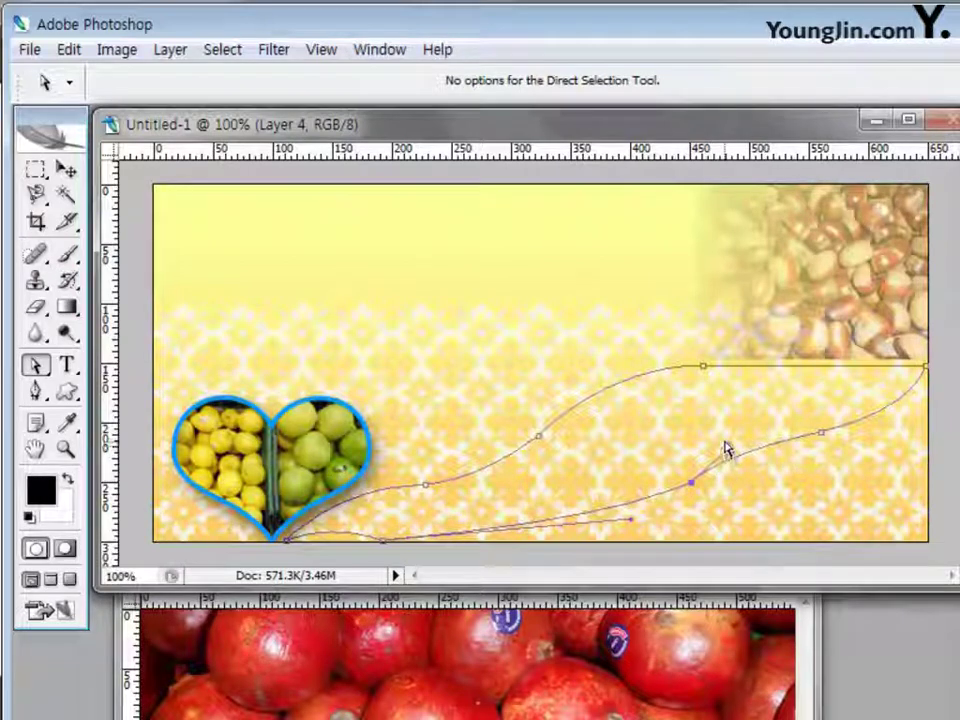
pyautogui.click(733, 454)
pyautogui.click(729, 455)
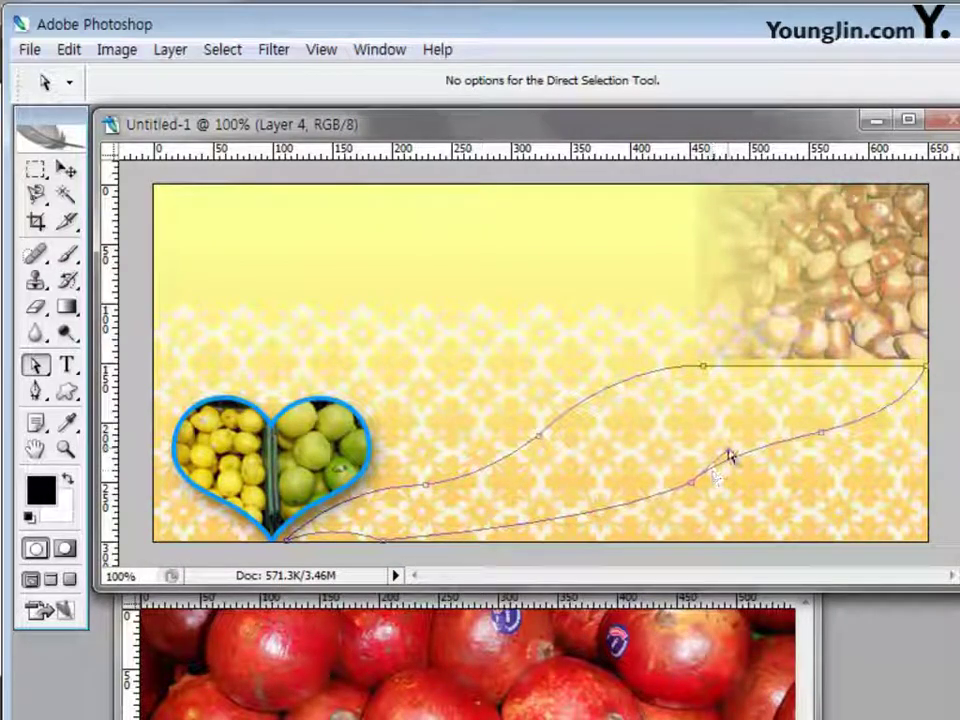
pyautogui.moveTo(729, 455); pyautogui.dragTo(721, 441)
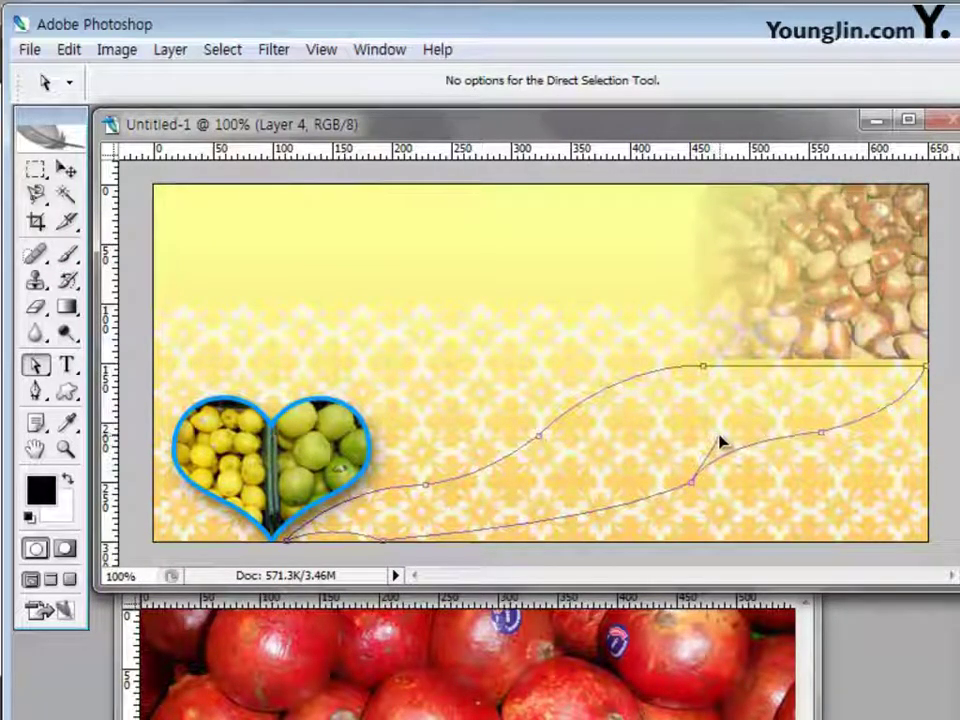
pyautogui.moveTo(387, 546); pyautogui.dragTo(643, 544)
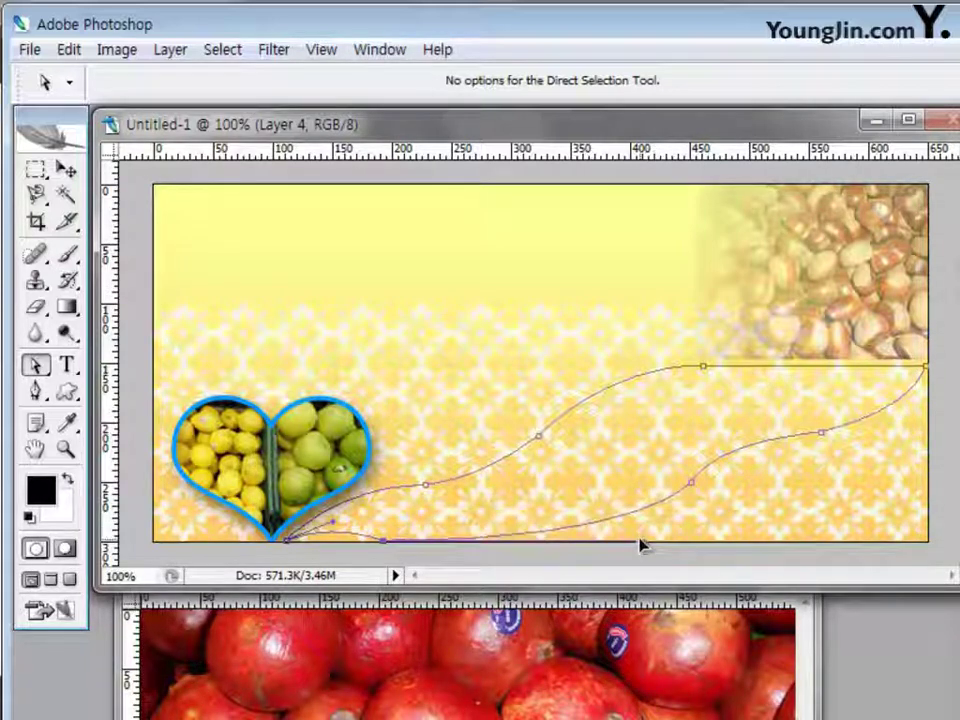
pyautogui.click(810, 506)
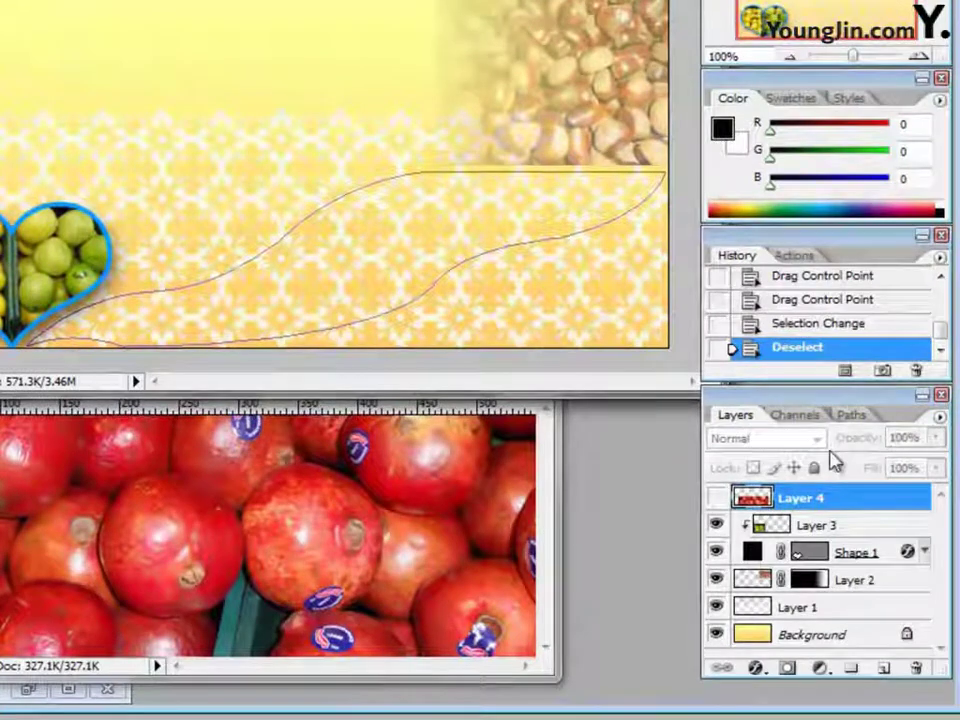
# - Create a new layer above Layer 3, convert the wavy work path to a selection and fill it with black
pyautogui.click(838, 528)
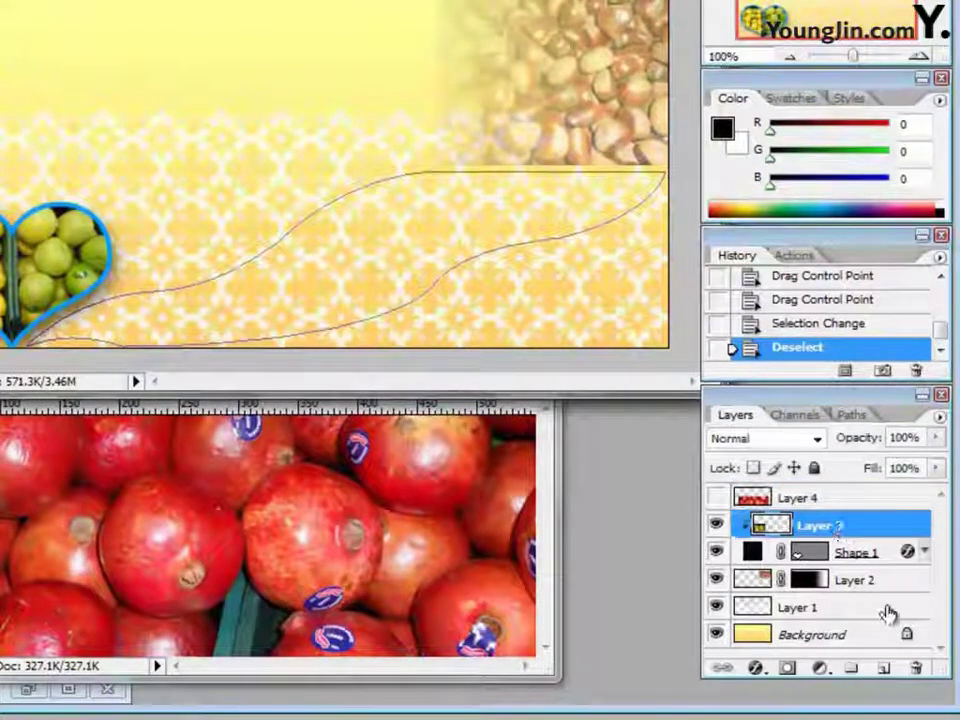
pyautogui.click(882, 668)
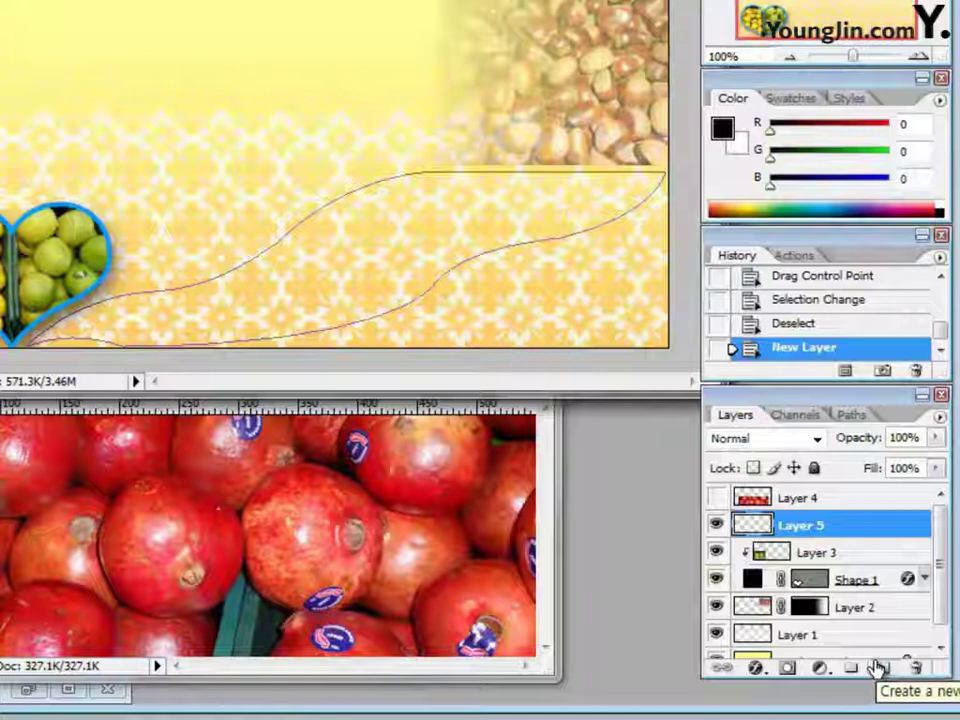
pyautogui.click(852, 414)
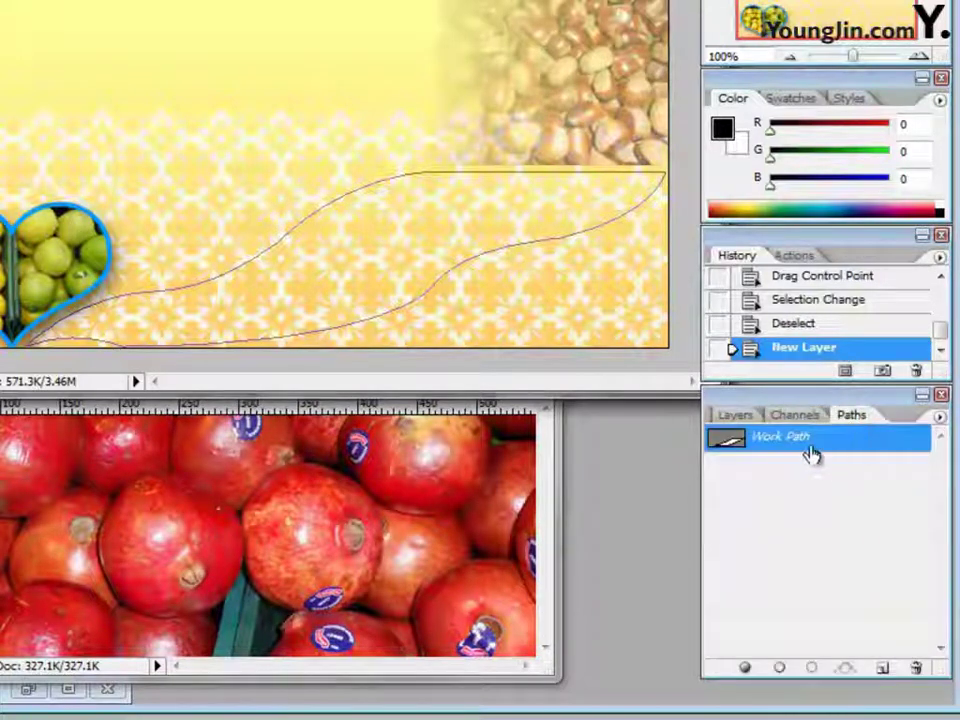
pyautogui.hotkey('ctrl', 'Return')
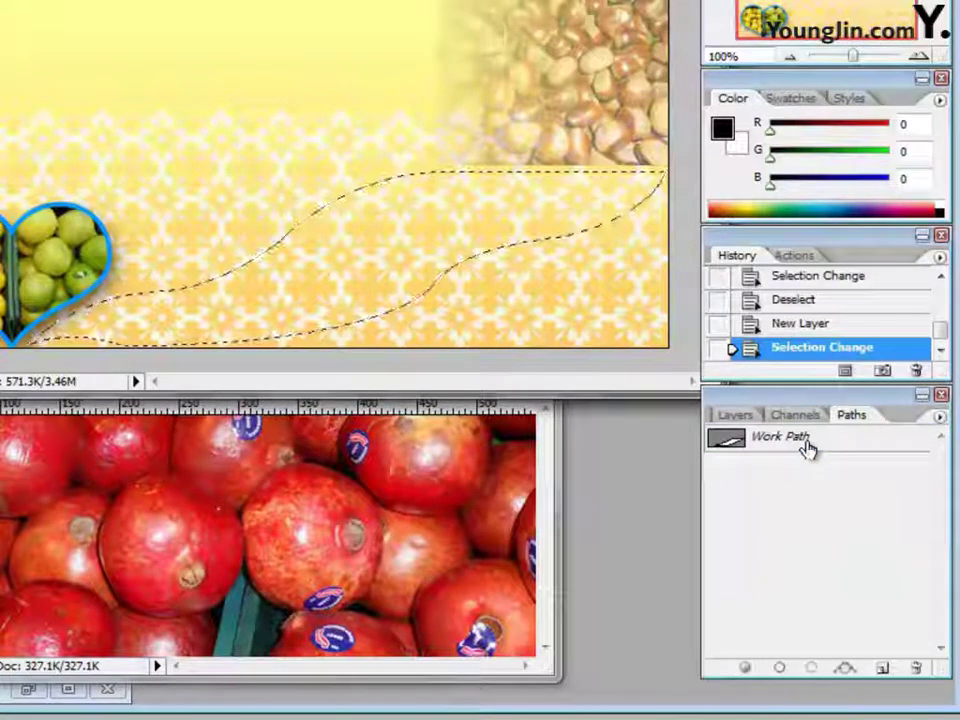
pyautogui.click(737, 416)
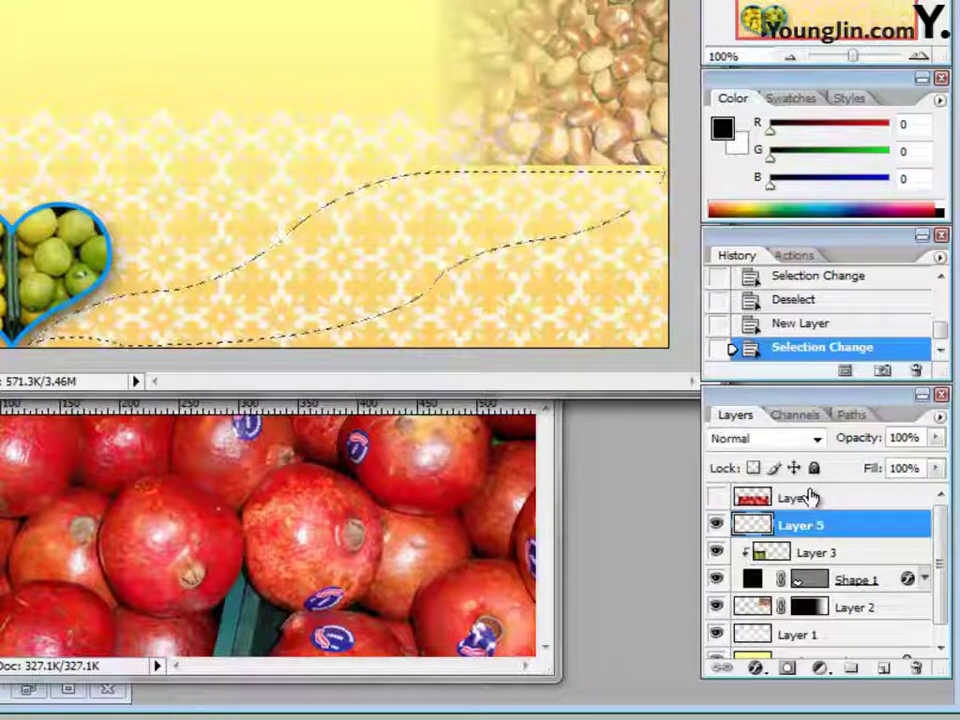
pyautogui.hotkey('alt', 'BackSpace')
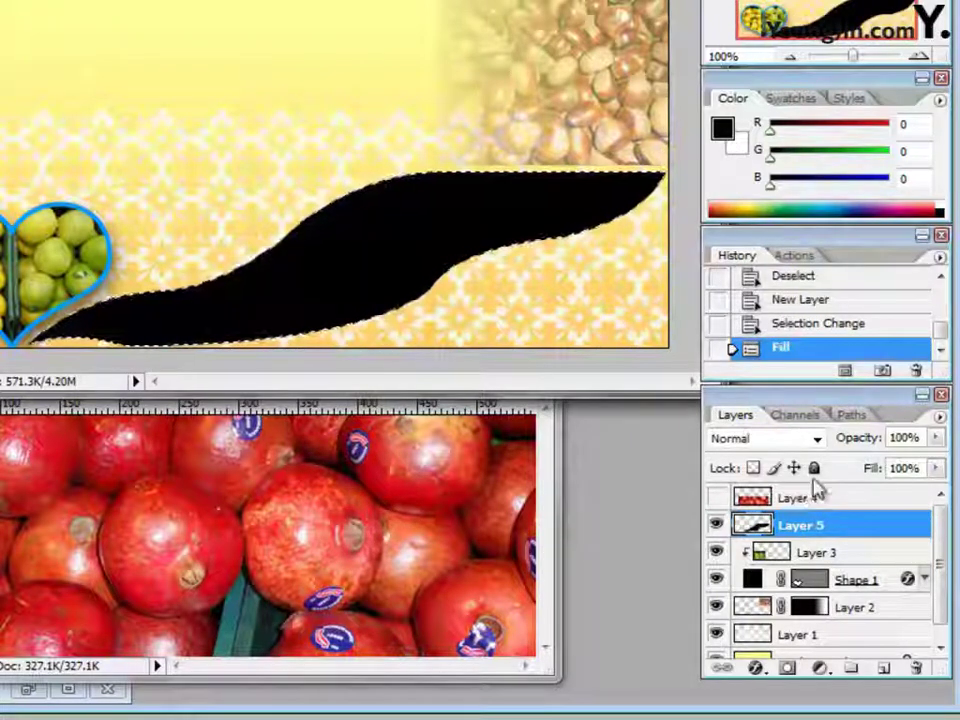
# - Show the pomegranate layer, clip it to the black wavy shape below it and clear the selection
pyautogui.click(716, 498)
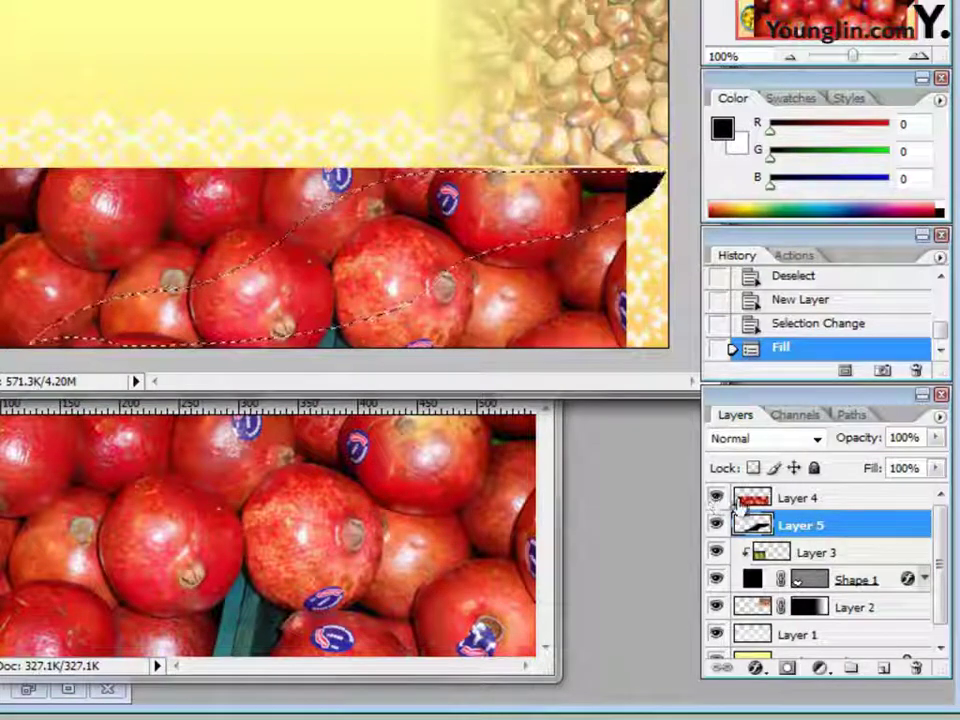
pyautogui.keyDown('alt'); pyautogui.click(845, 512); pyautogui.keyUp('alt')
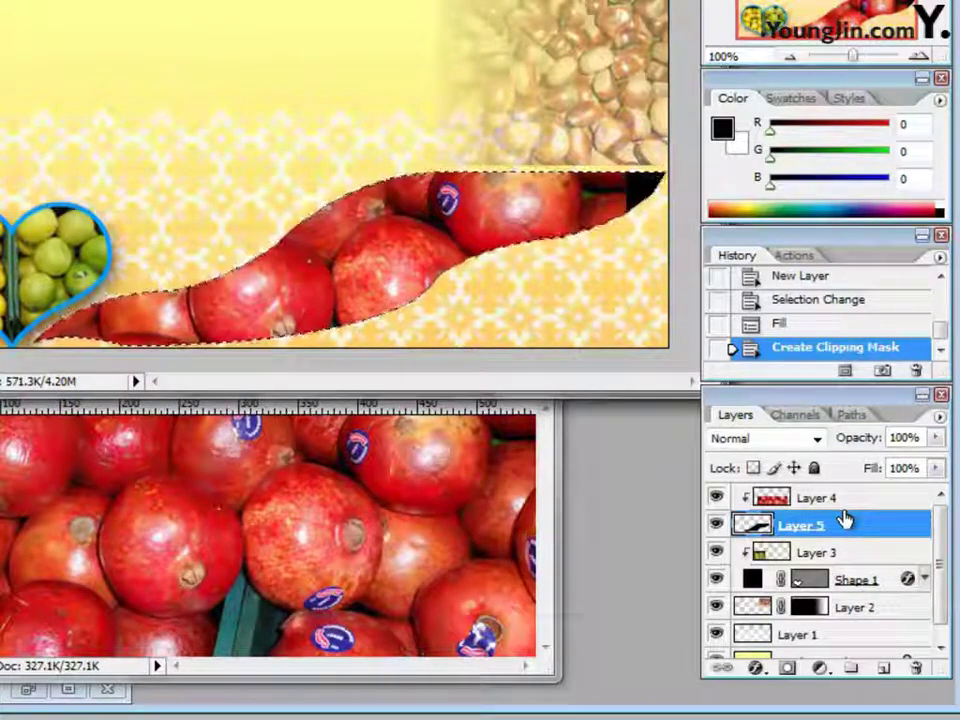
pyautogui.hotkey('ctrl', 'd')
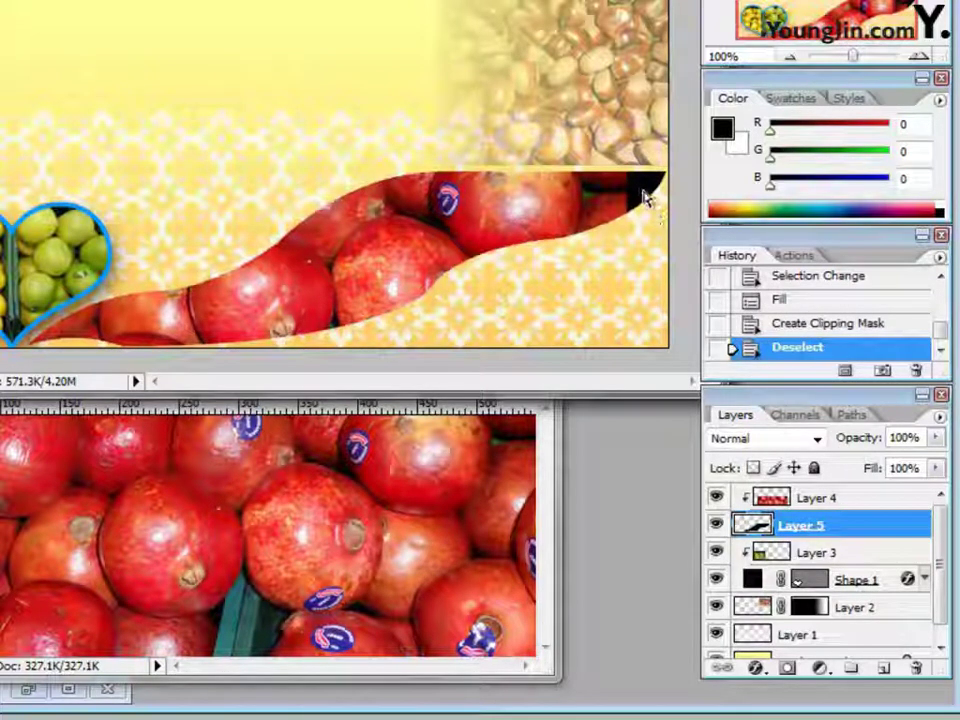
# - Stretch the pomegranate photo's right side to the canvas edge with Free Transform so it covers the wavy shape's tip
pyautogui.click(780, 498)
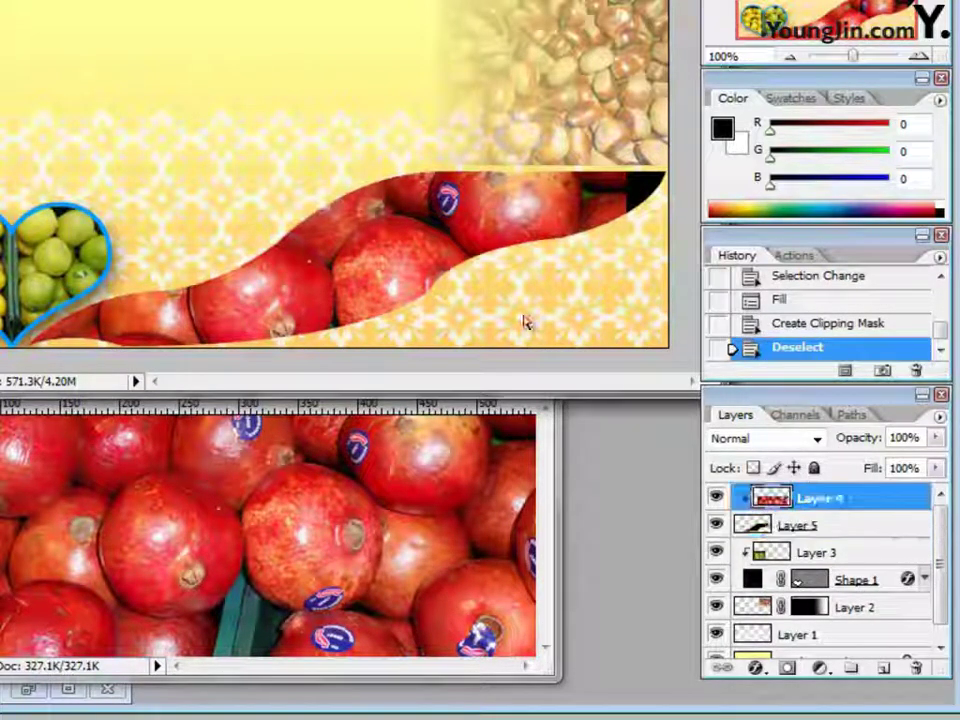
pyautogui.hotkey('ctrl', 't')
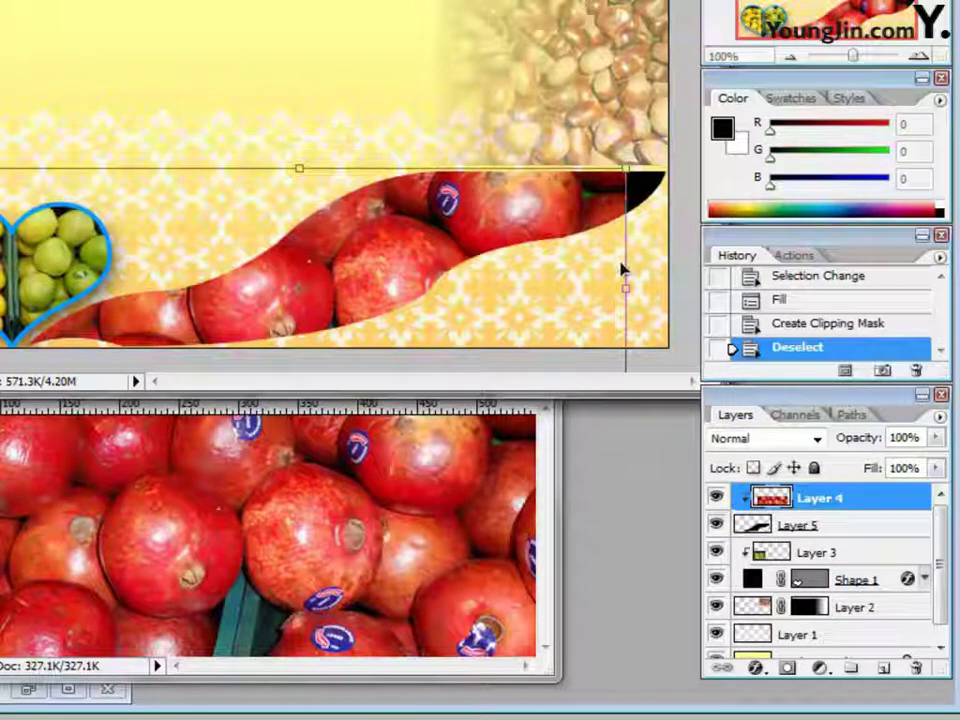
pyautogui.moveTo(630, 288); pyautogui.dragTo(667, 288)
pyautogui.press('Return')
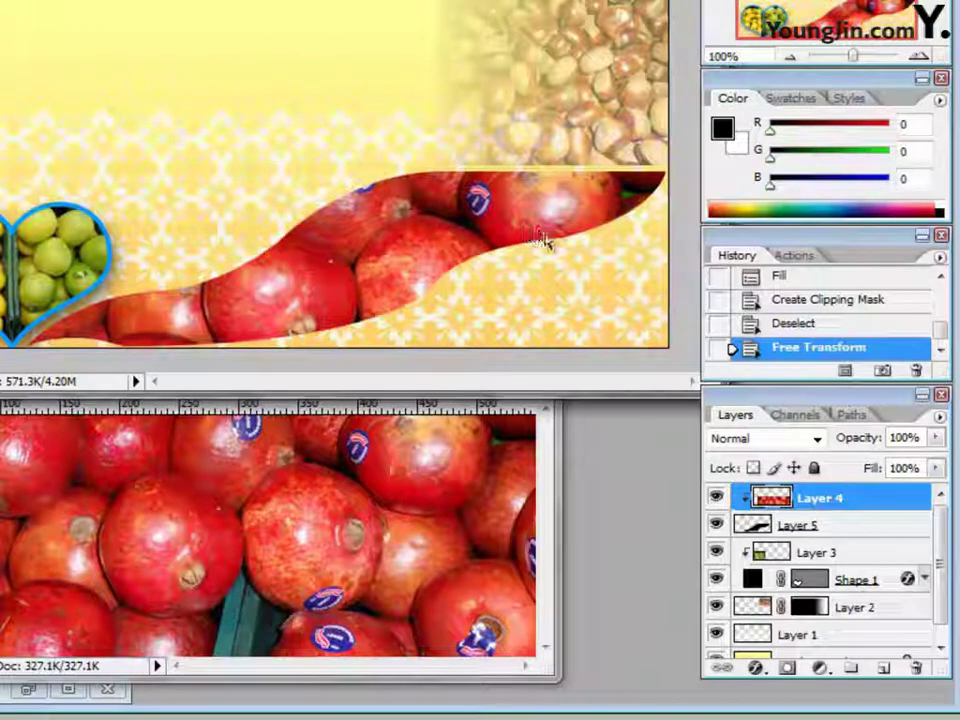
# - Add a 5 px outside stroke in colour 9999ff to the wavy shape layer
pyautogui.click(850, 528)
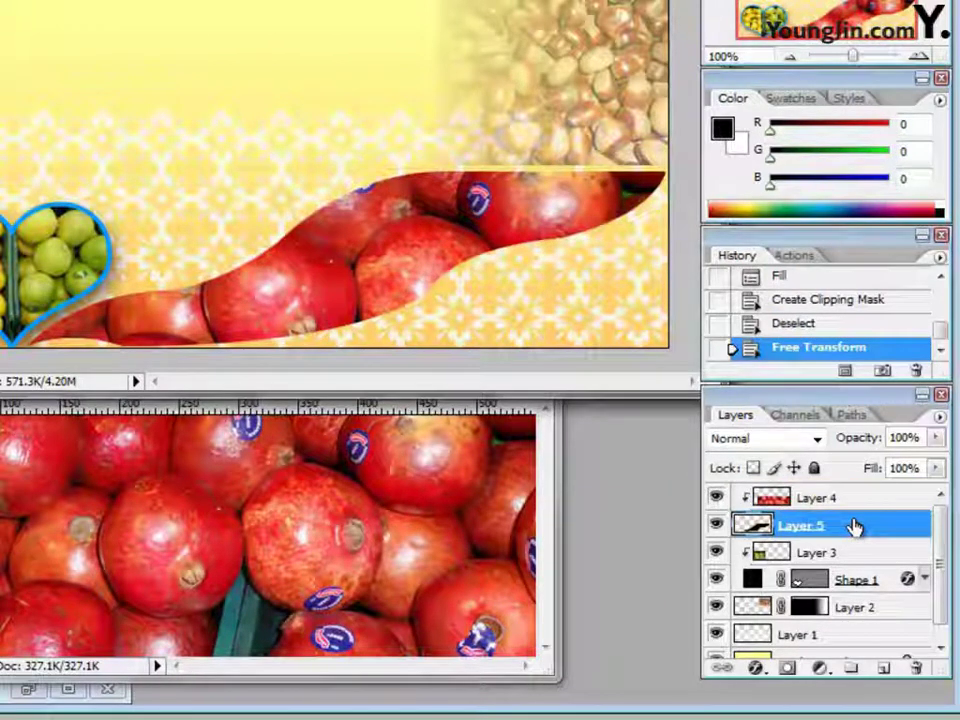
pyautogui.click(755, 672)
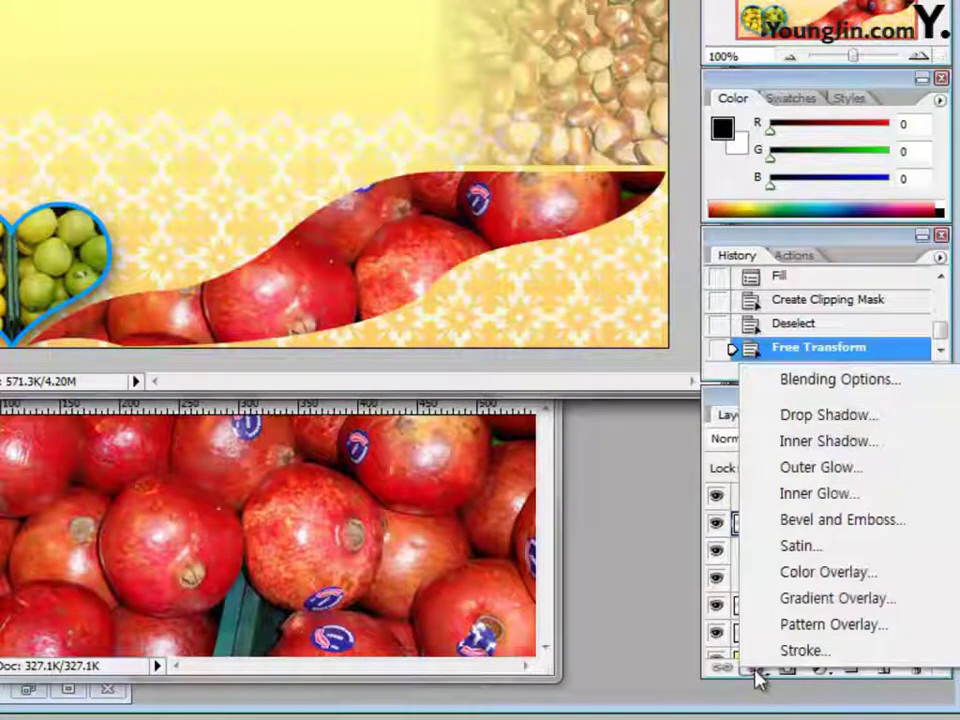
pyautogui.click(818, 652)
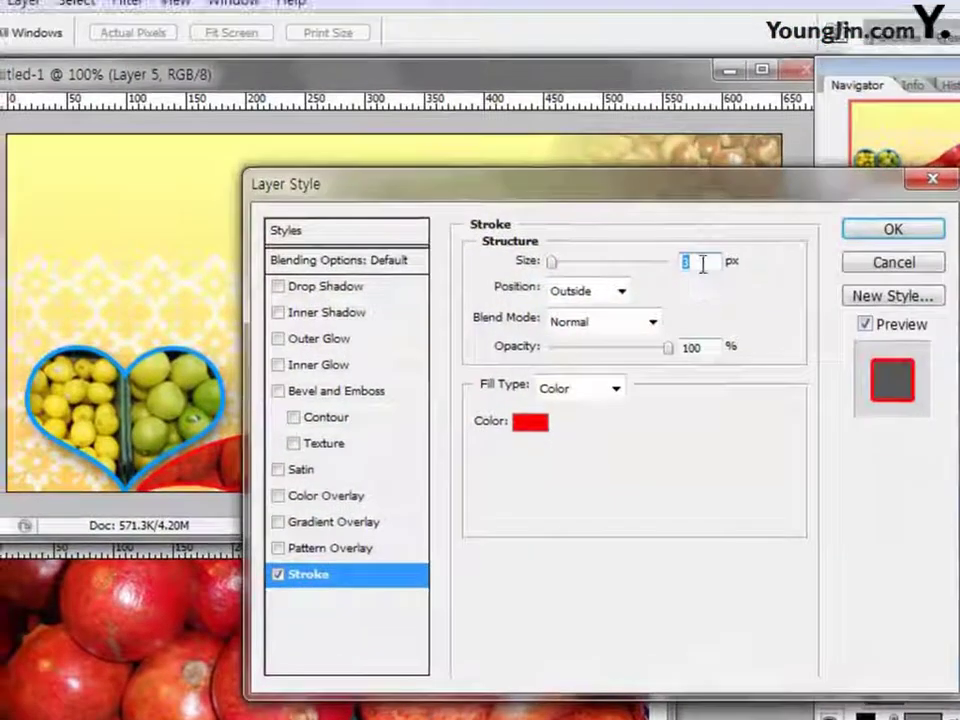
pyautogui.write('5')
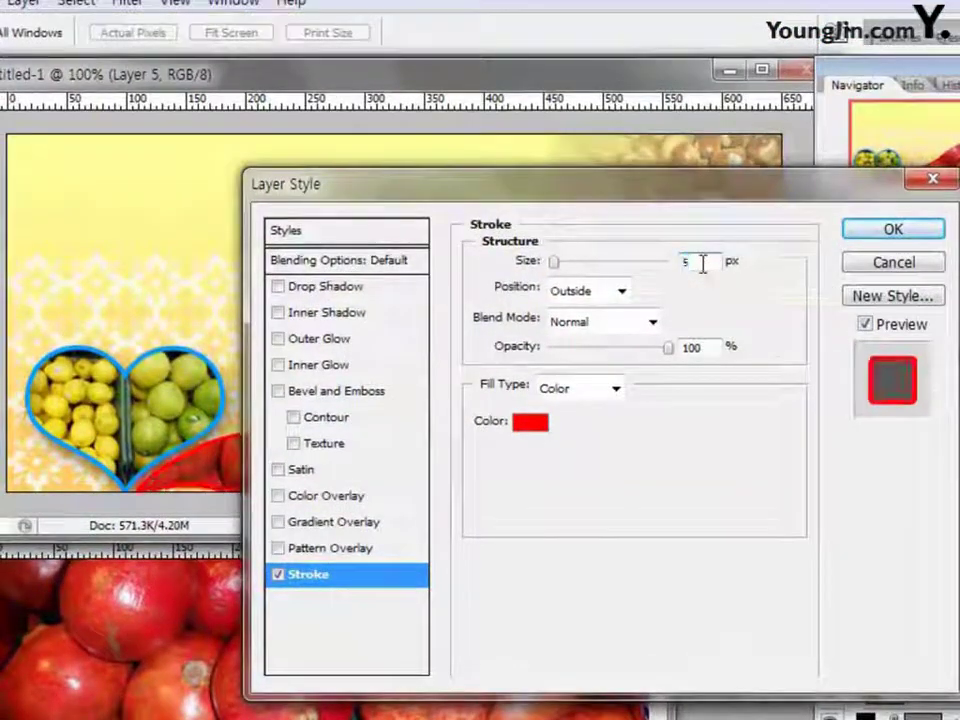
pyautogui.click(530, 421)
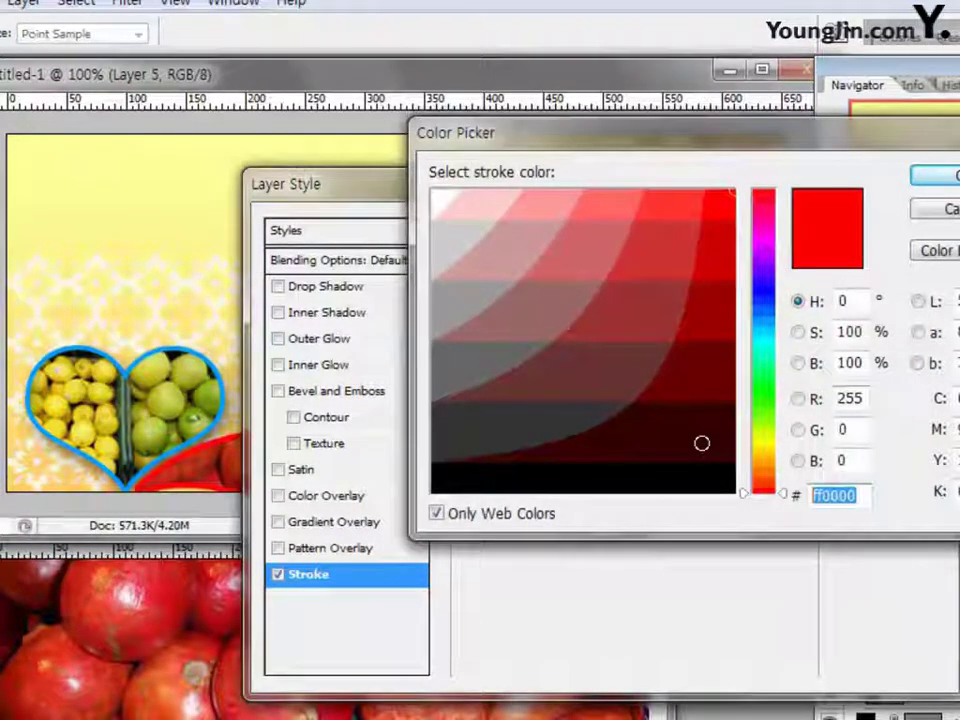
pyautogui.write('9999ff')
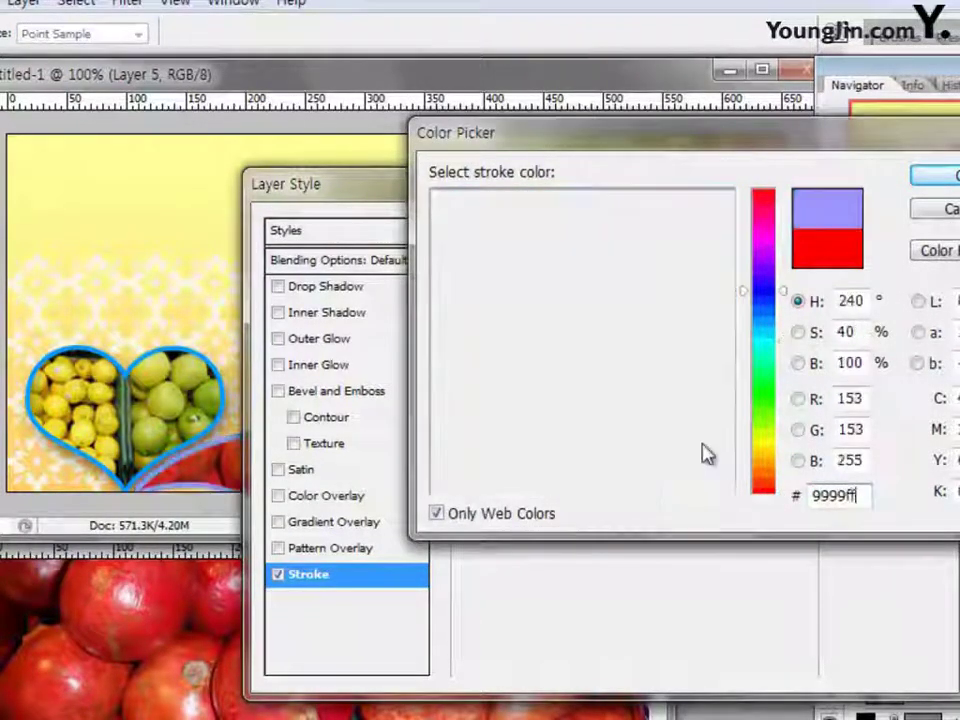
pyautogui.click(940, 186)
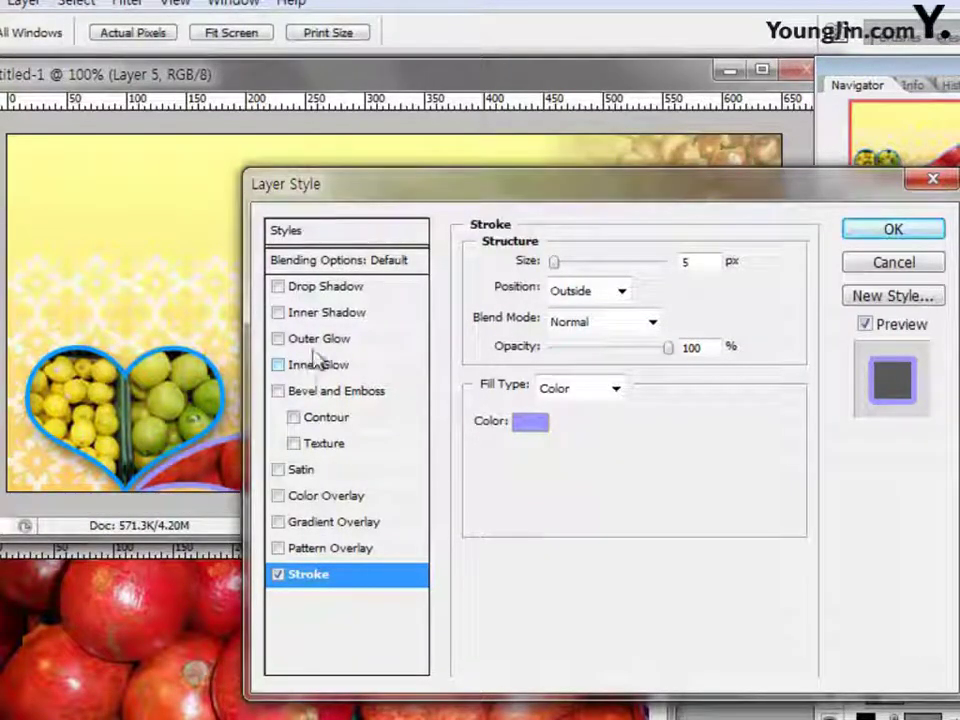
# - Add an inner shadow with its default settings to the wavy shape and apply the layer style
pyautogui.click(278, 312)
pyautogui.click(350, 316)
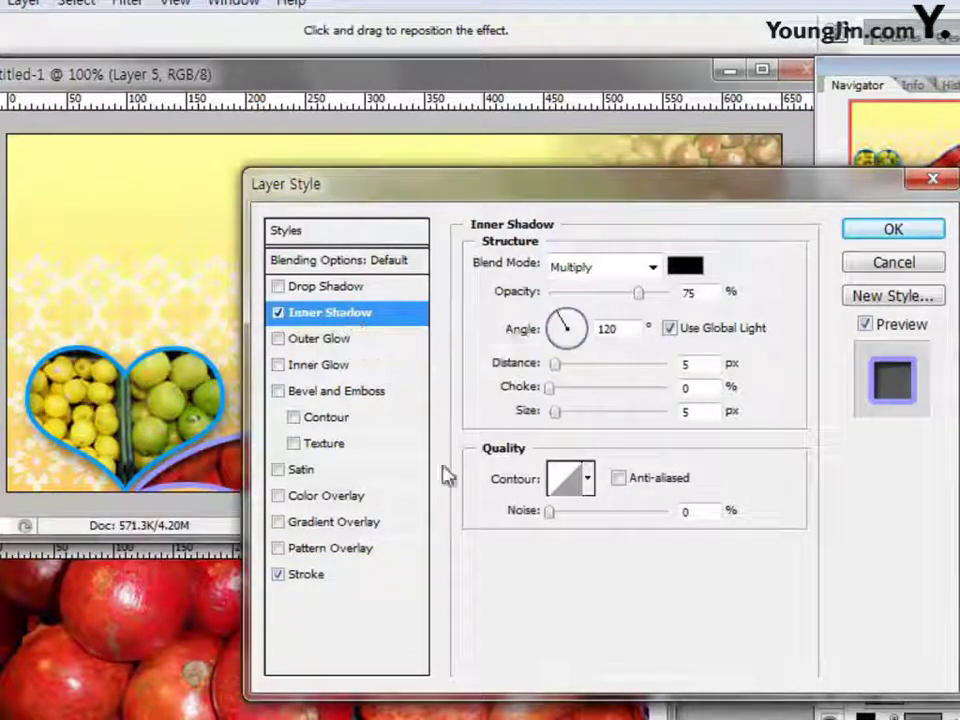
pyautogui.click(905, 236)
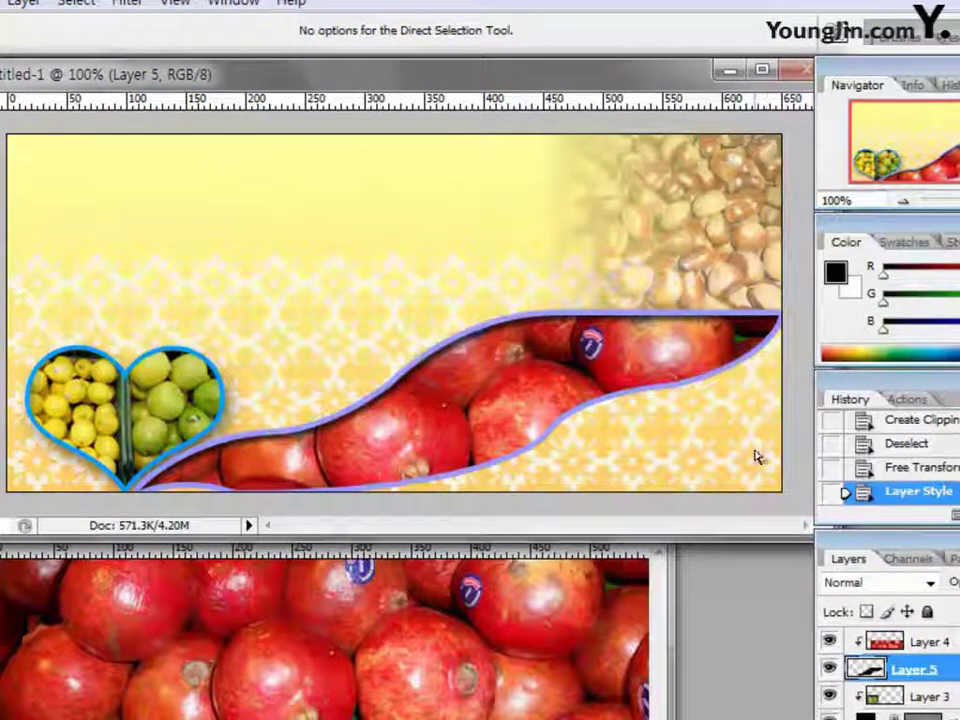
# - Apply the Dry Brush artistic filter to the clipped pomegranate photo layer
pyautogui.click(915, 645)
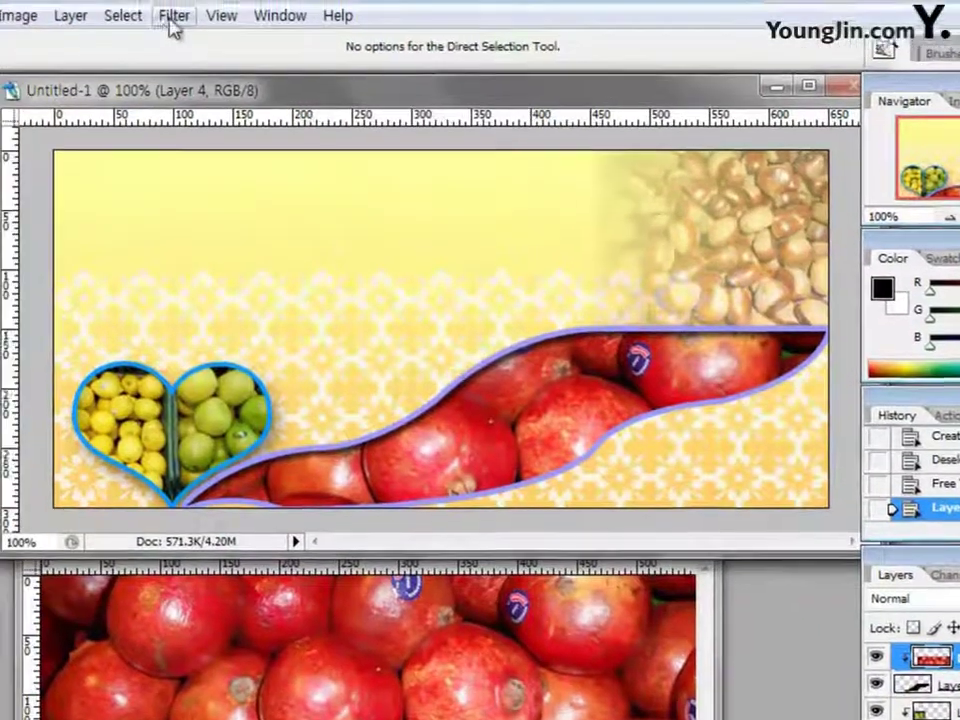
pyautogui.click(125, 3)
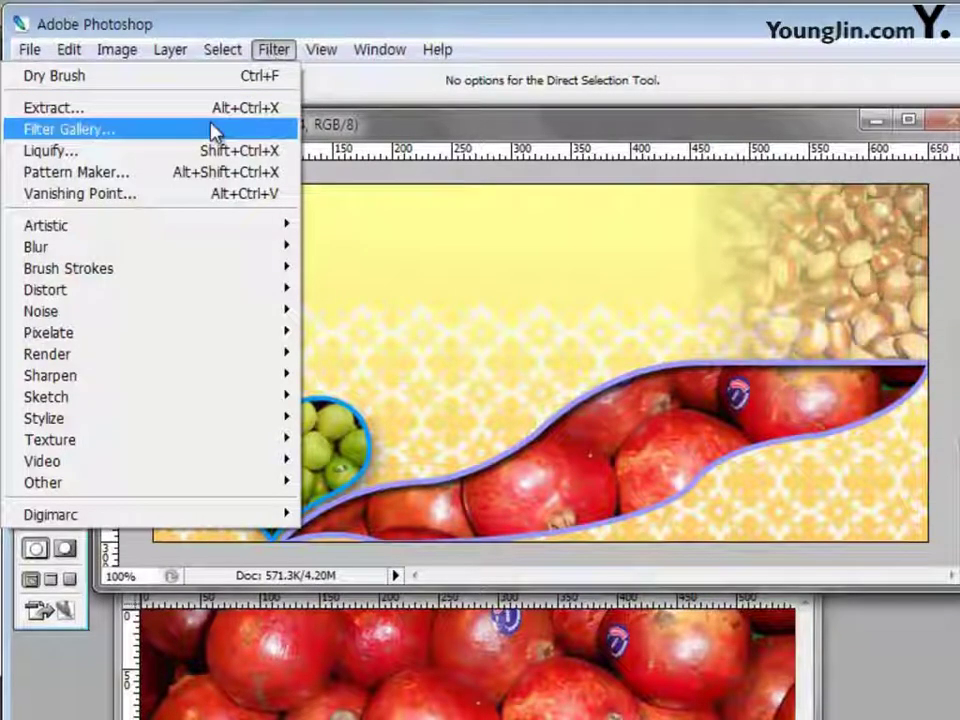
pyautogui.moveTo(155, 232)
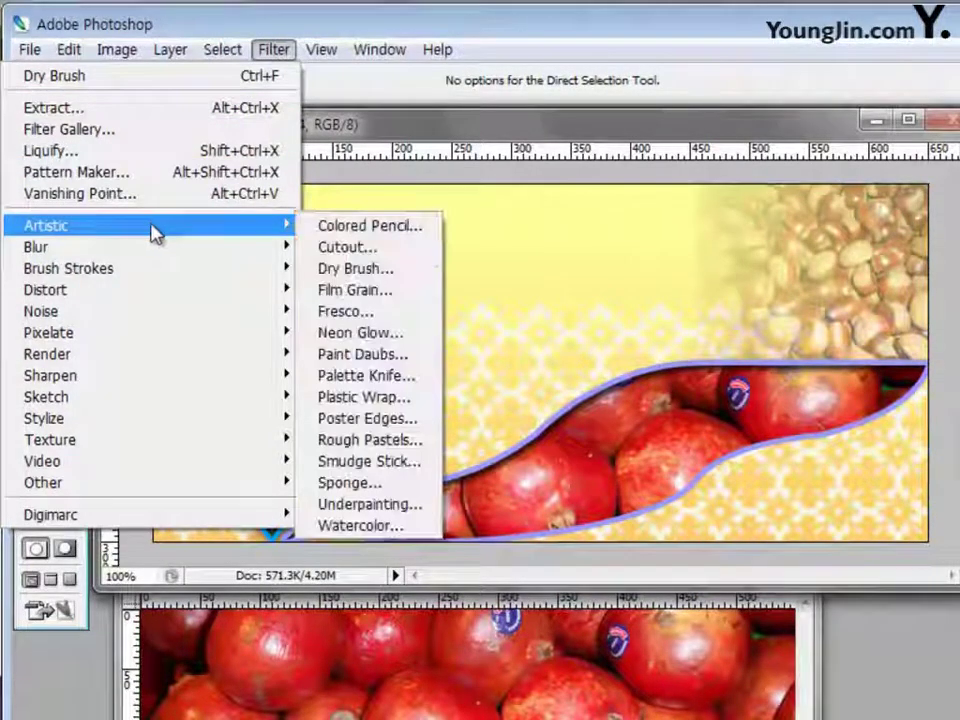
pyautogui.click(379, 270)
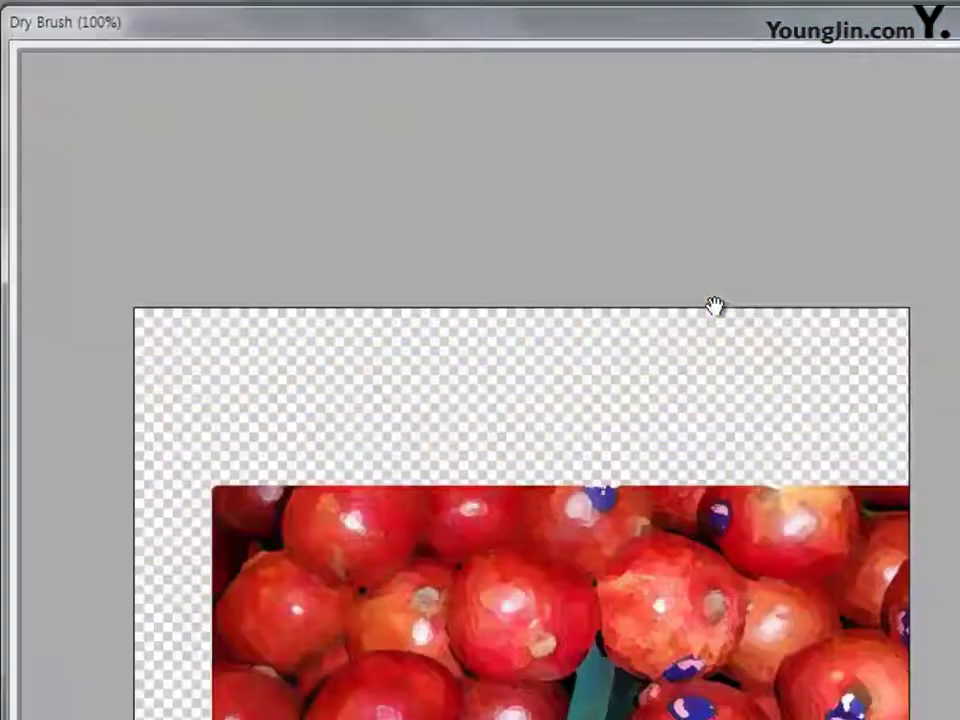
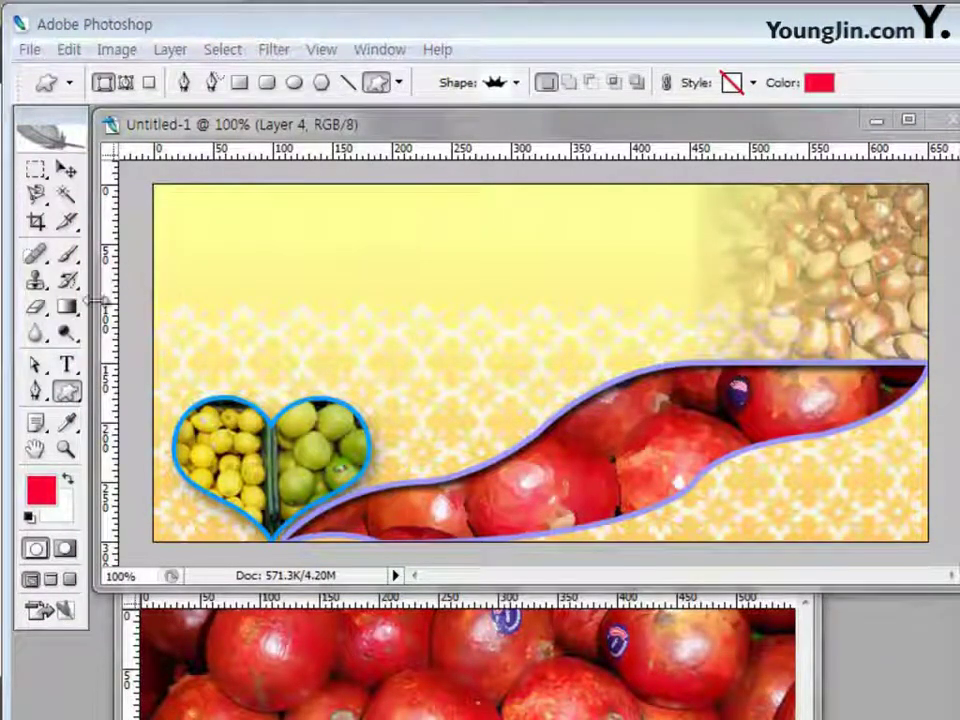
# - Draw a full-width rectangle shape in colour 339900, about 43 px tall, just above the wavy shape and hide its path outline
pyautogui.click(67, 392)
pyautogui.click(137, 392)
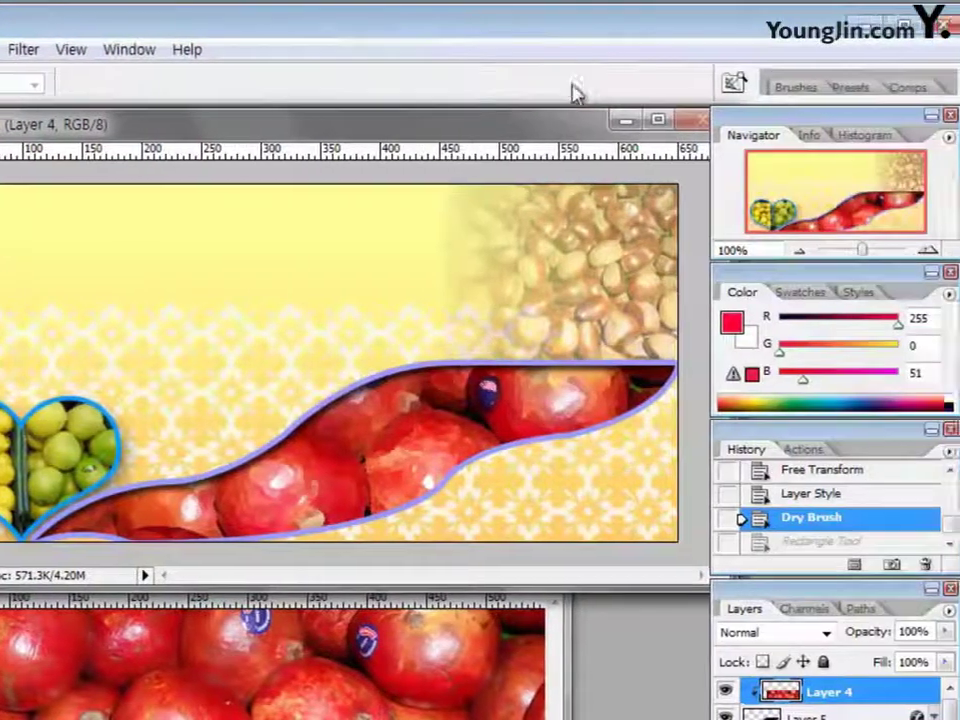
pyautogui.click(819, 82)
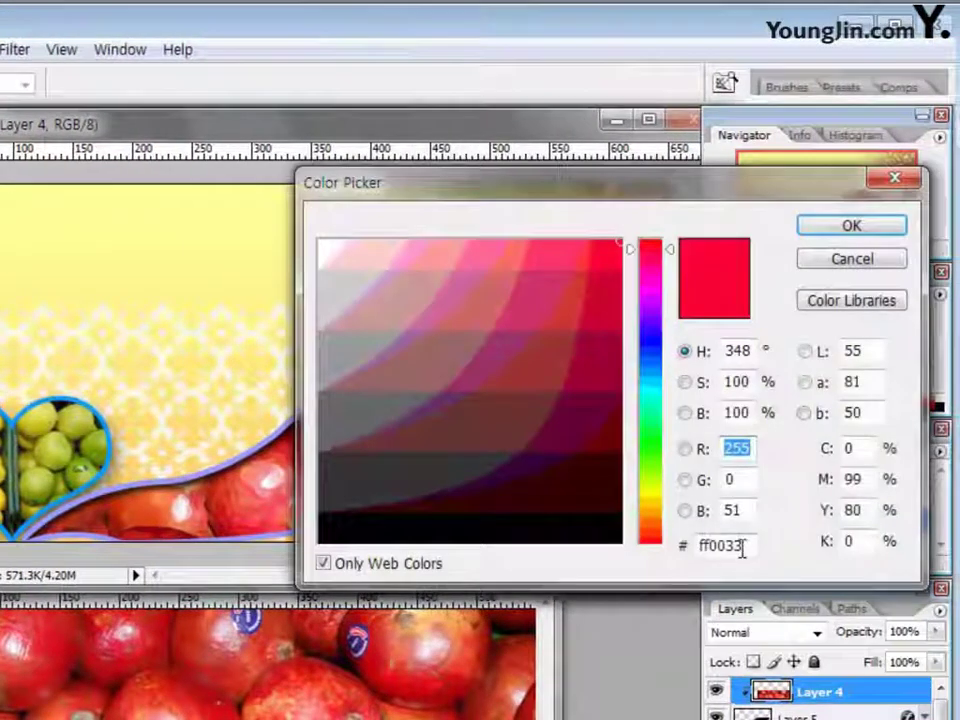
pyautogui.moveTo(742, 548); pyautogui.dragTo(647, 557)
pyautogui.write('339900')
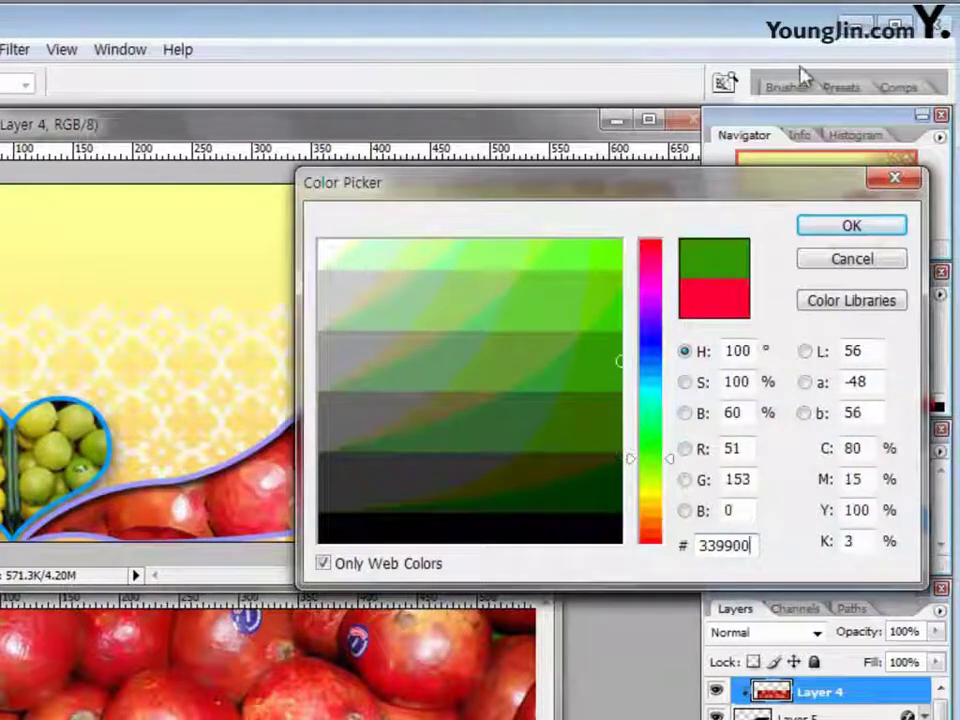
pyautogui.press('Return')
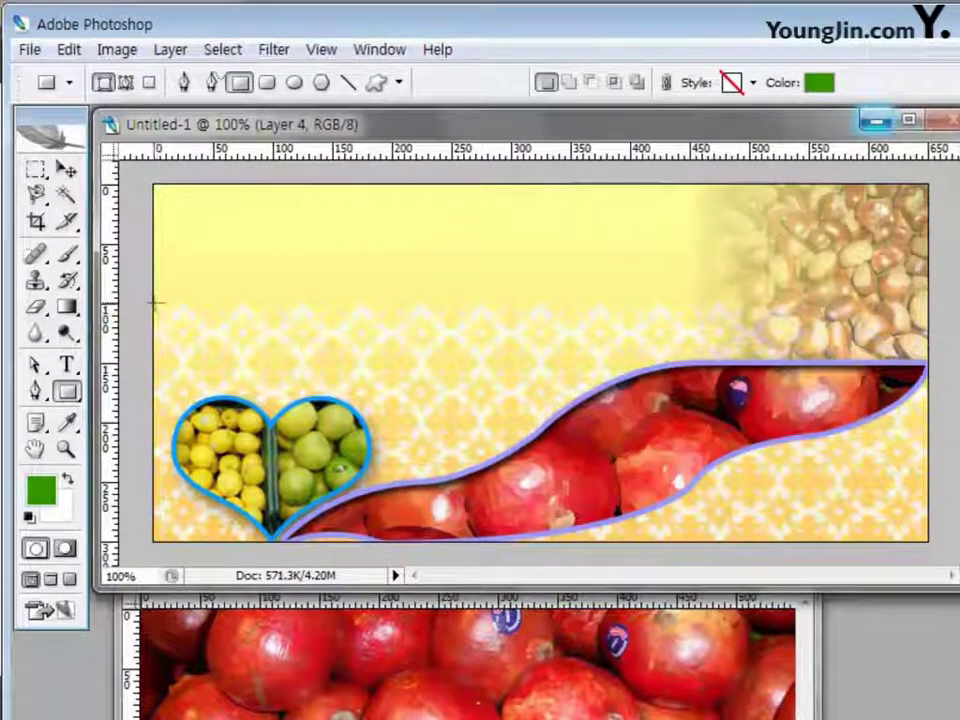
pyautogui.moveTo(154, 307); pyautogui.dragTo(931, 358)
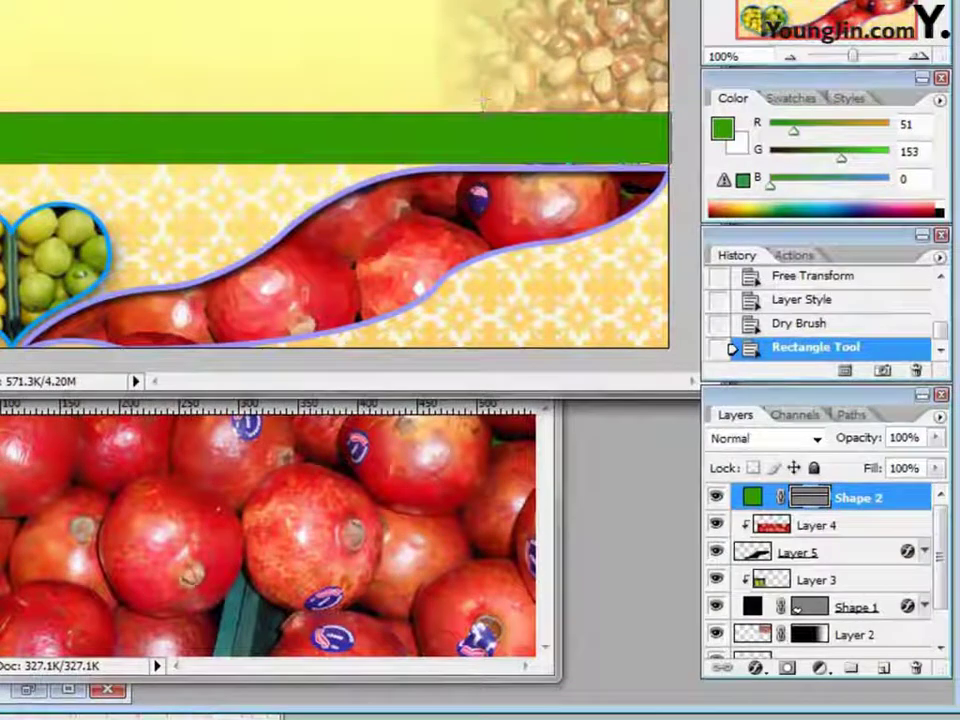
pyautogui.click(851, 414)
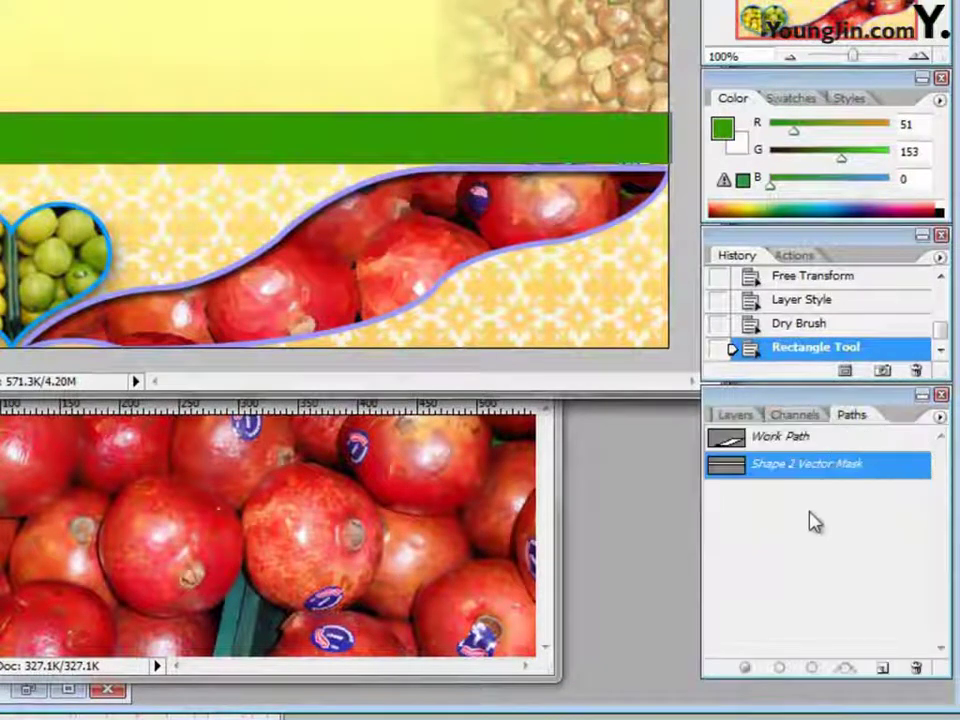
pyautogui.click(740, 416)
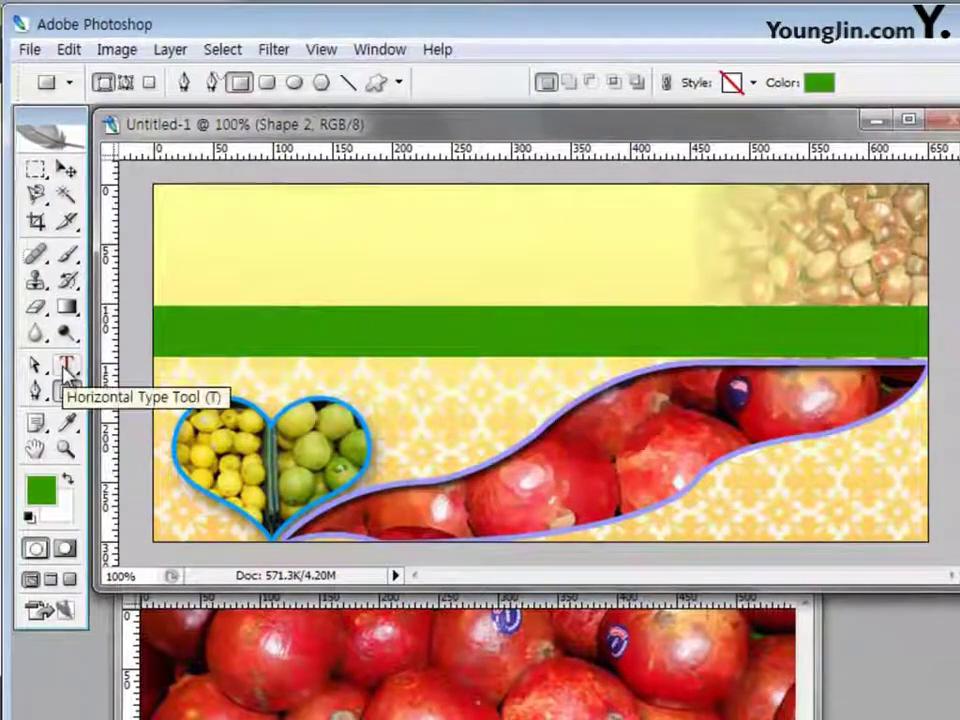
# - Set up horizontal type with the 굴림 font, a 20 pt size and text colour ffcccc
pyautogui.click(66, 368)
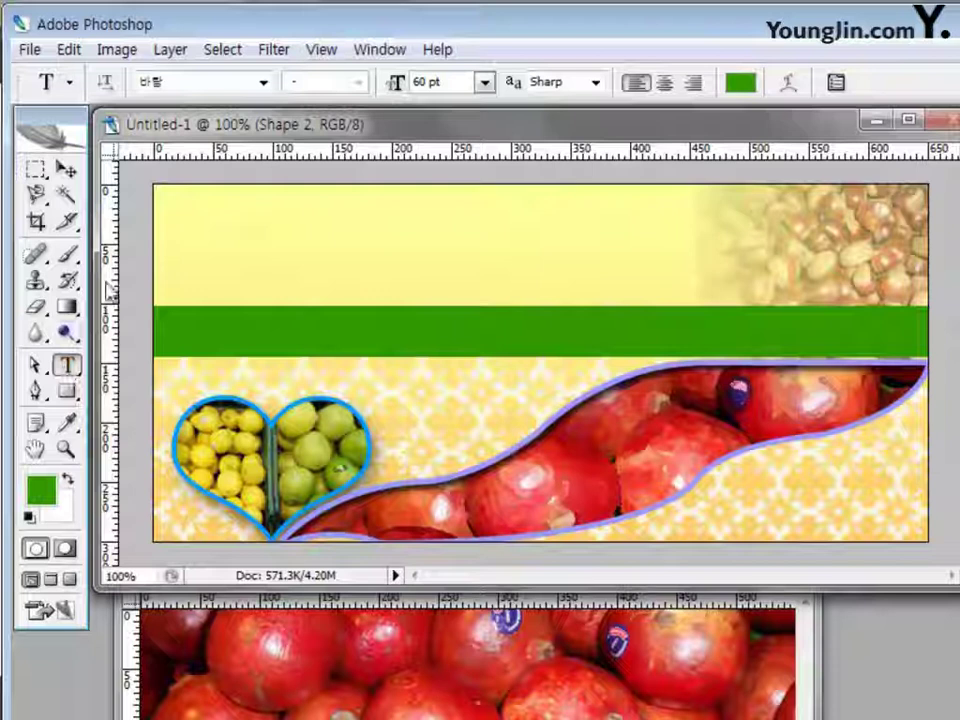
pyautogui.click(264, 82)
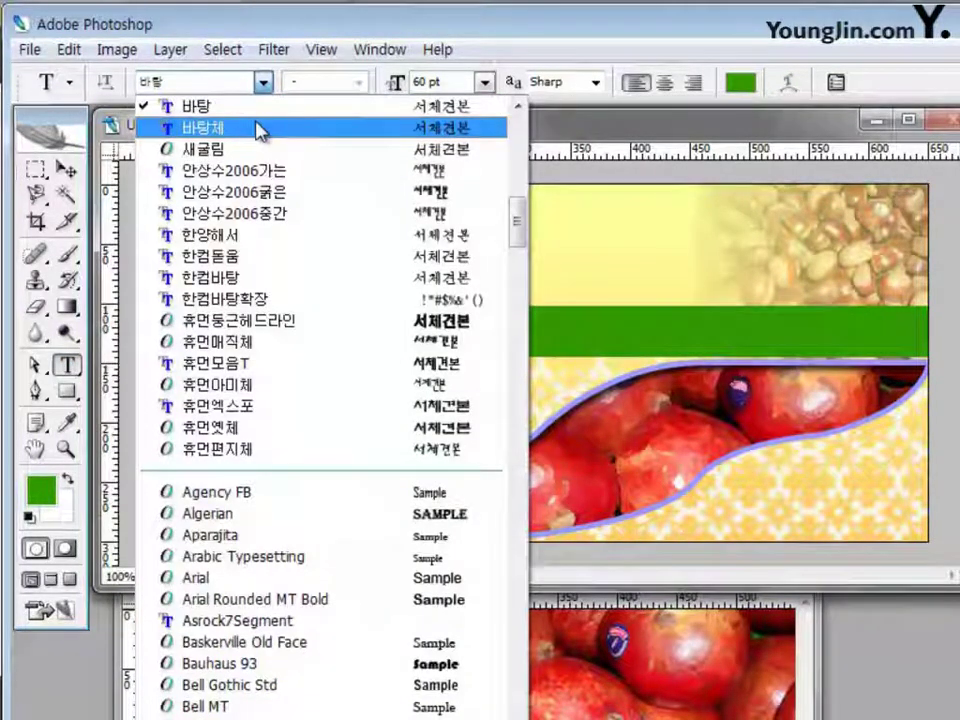
pyautogui.scroll(3, 255, 130)
pyautogui.click(237, 128)
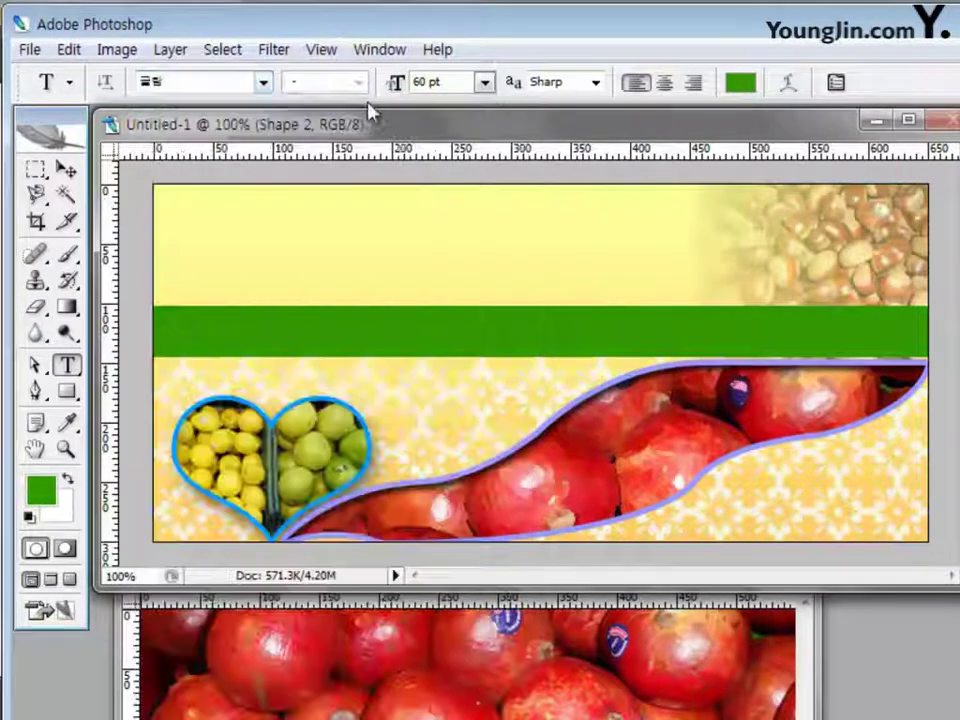
pyautogui.click(400, 84)
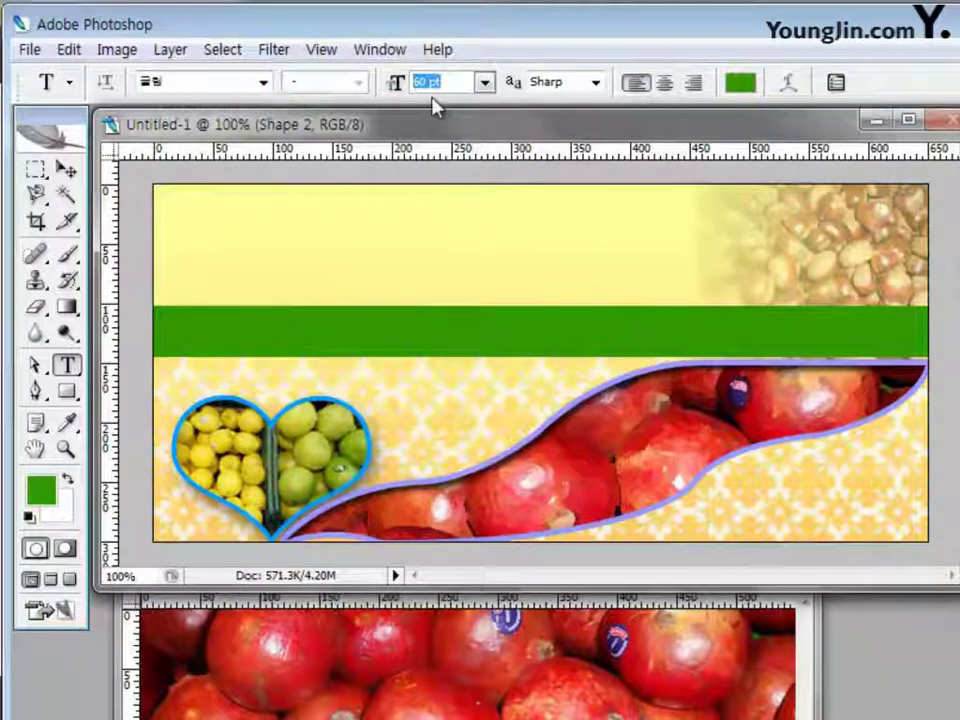
pyautogui.write('20')
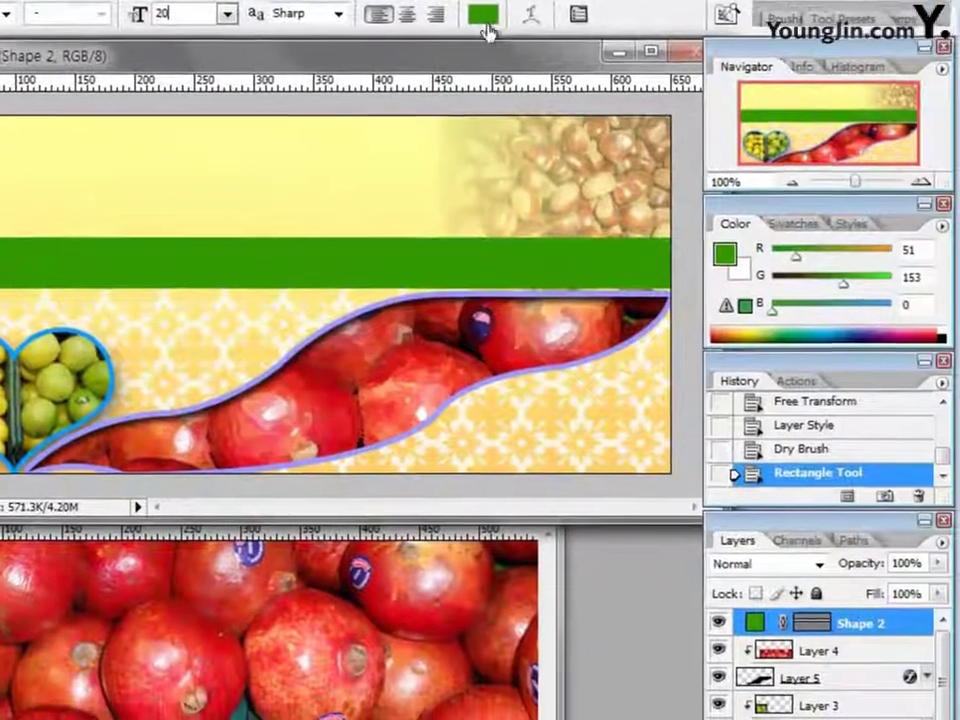
pyautogui.click(740, 82)
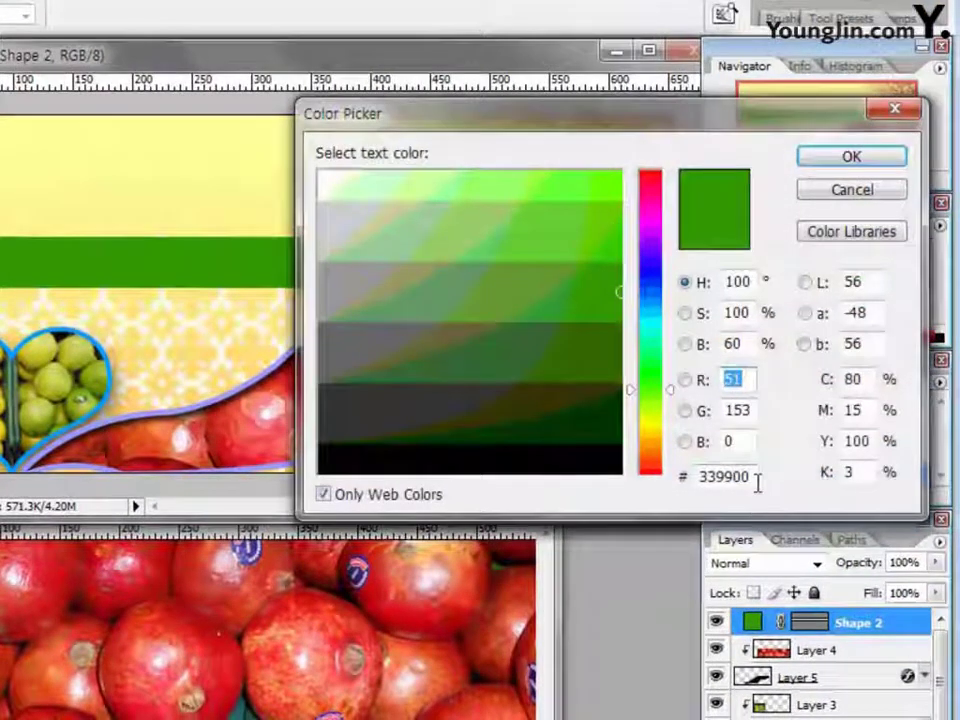
pyautogui.doubleClick(754, 478)
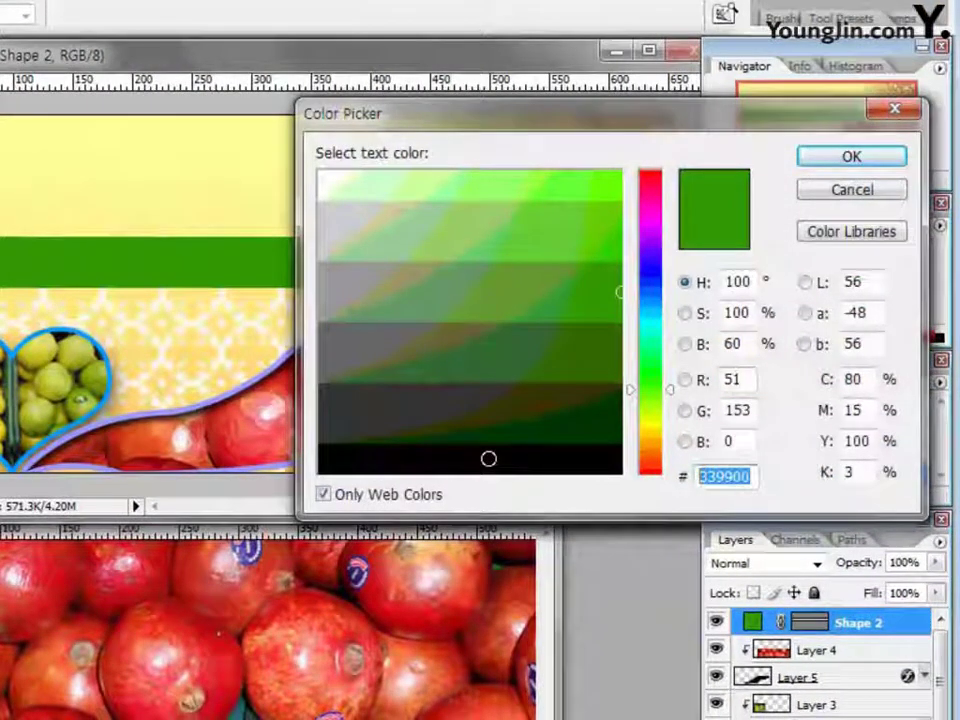
pyautogui.write('ffcccc')
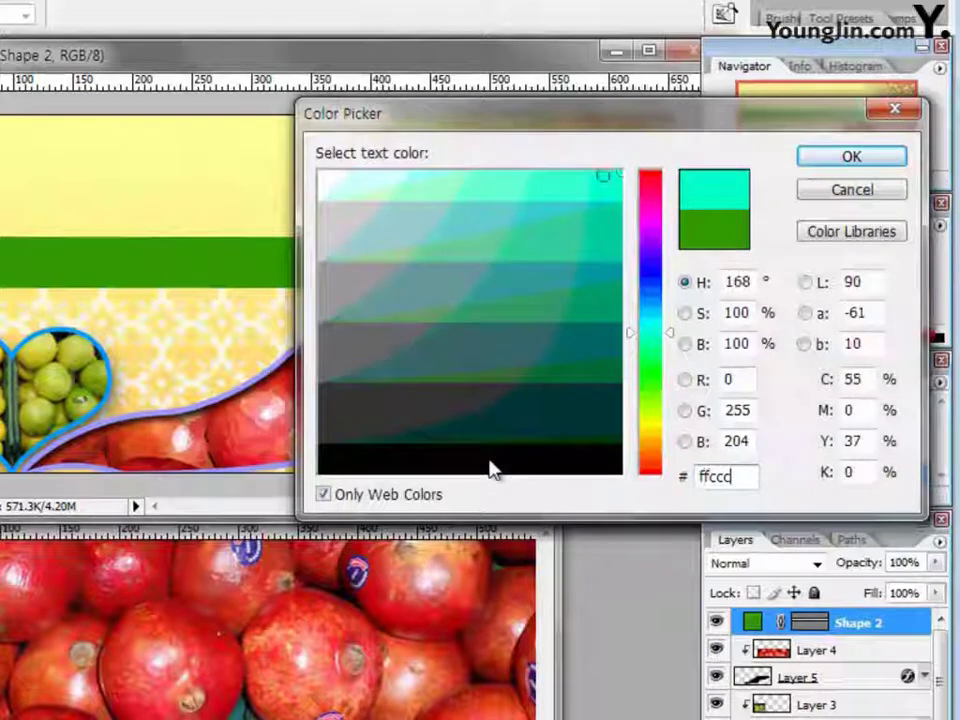
pyautogui.click(828, 162)
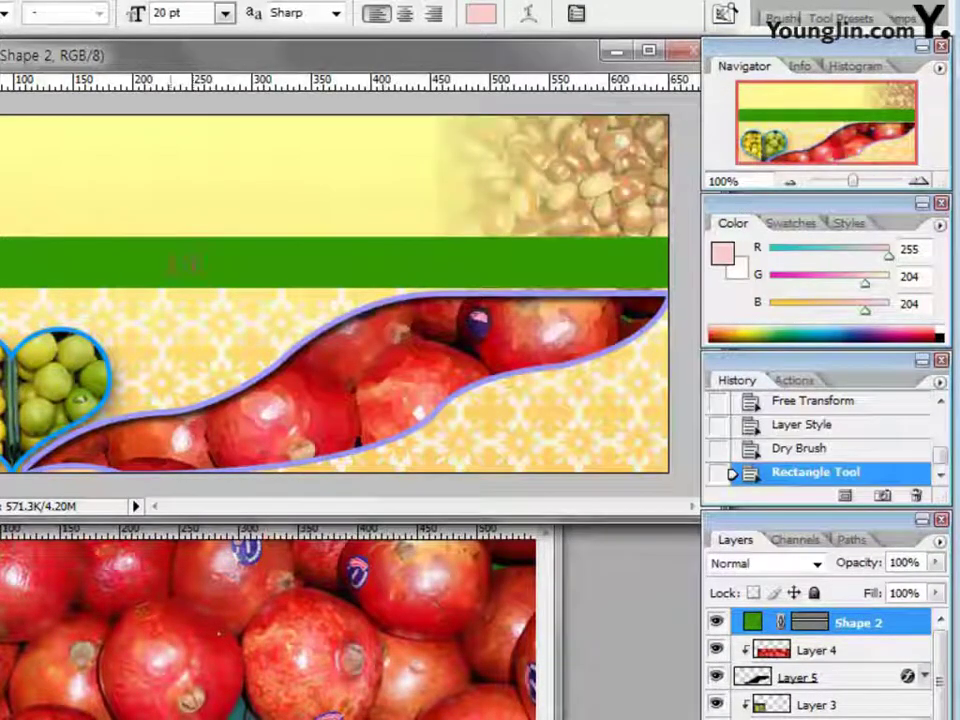
# - Add the text "우리 과일 / 산지 정보 / 시세 정보 / 유기 농법" on the green band and commit it
pyautogui.click(170, 263)
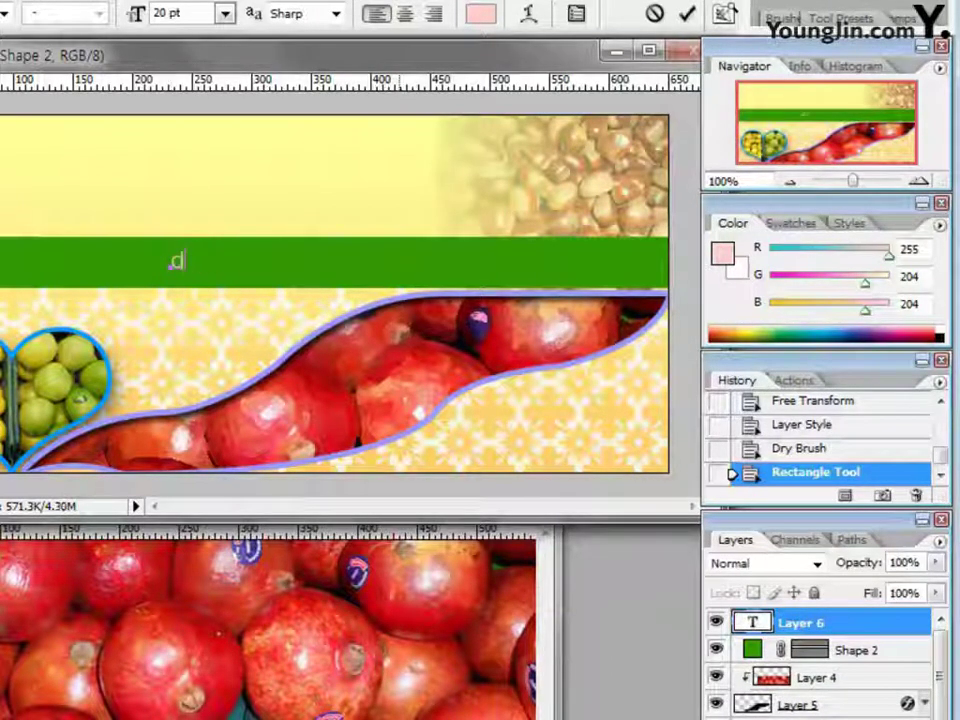
pyautogui.press('BackSpace')
pyautogui.write('우리 ')
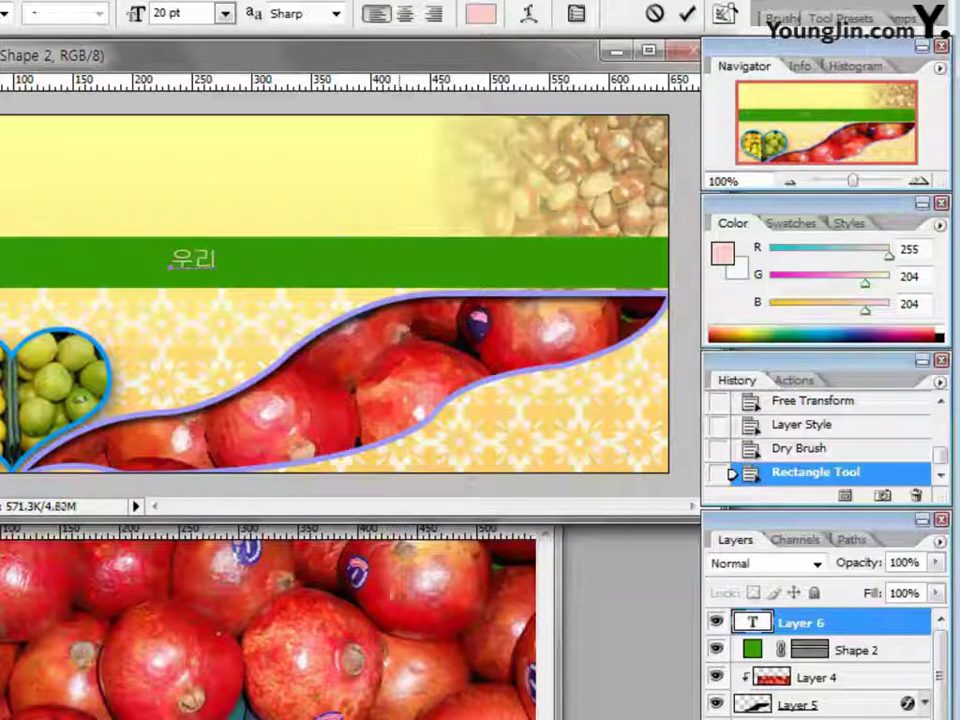
pyautogui.write('과일')
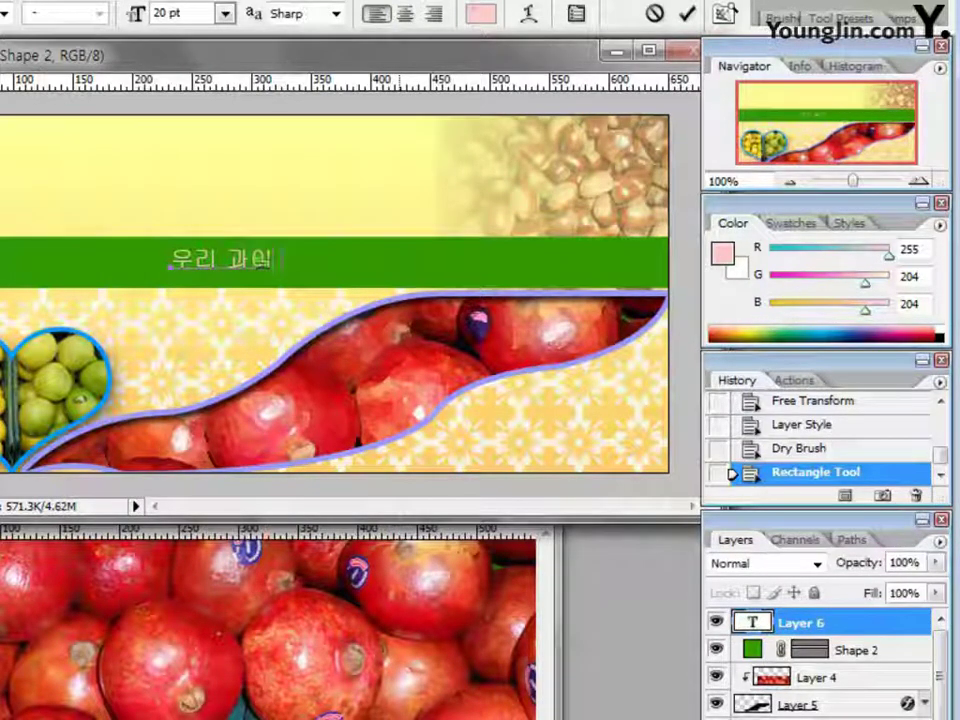
pyautogui.write(' /')
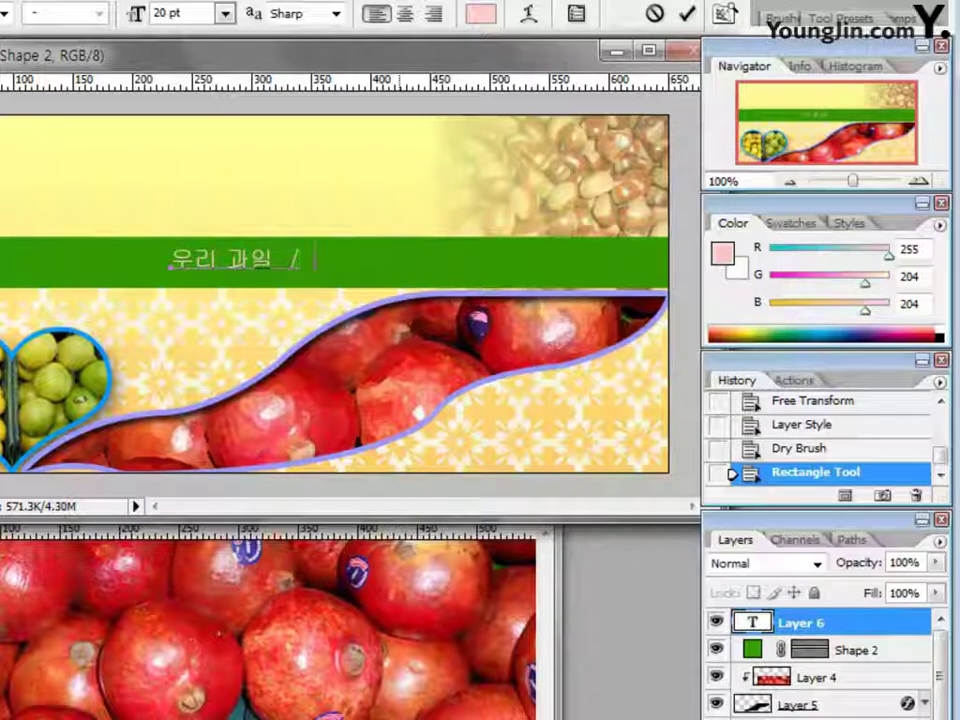
pyautogui.write(' 산지 정보 ')
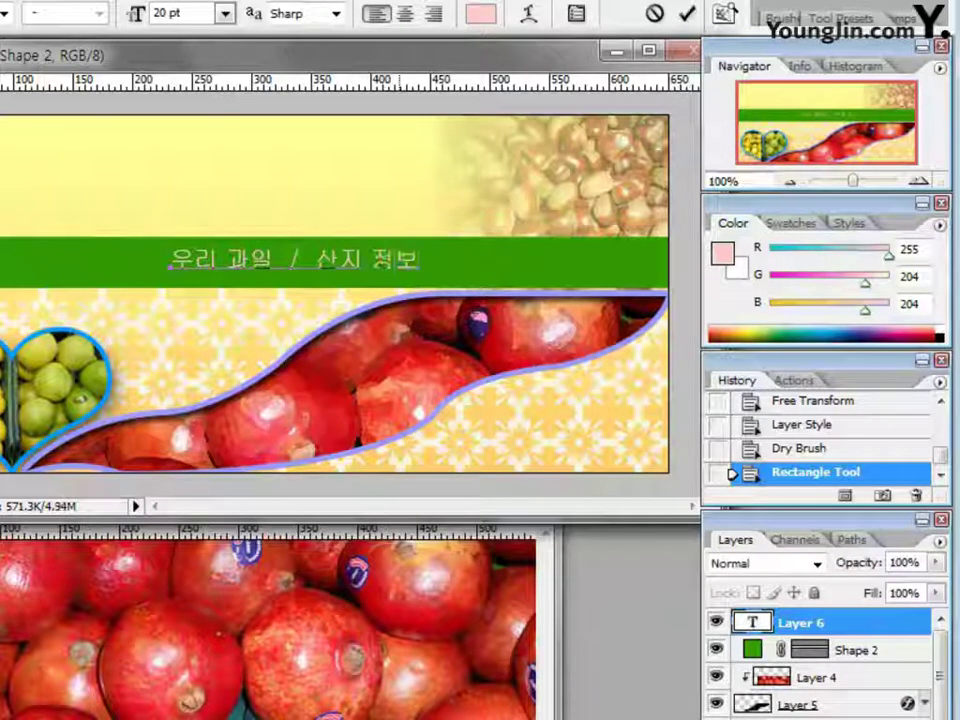
pyautogui.write('/ ')
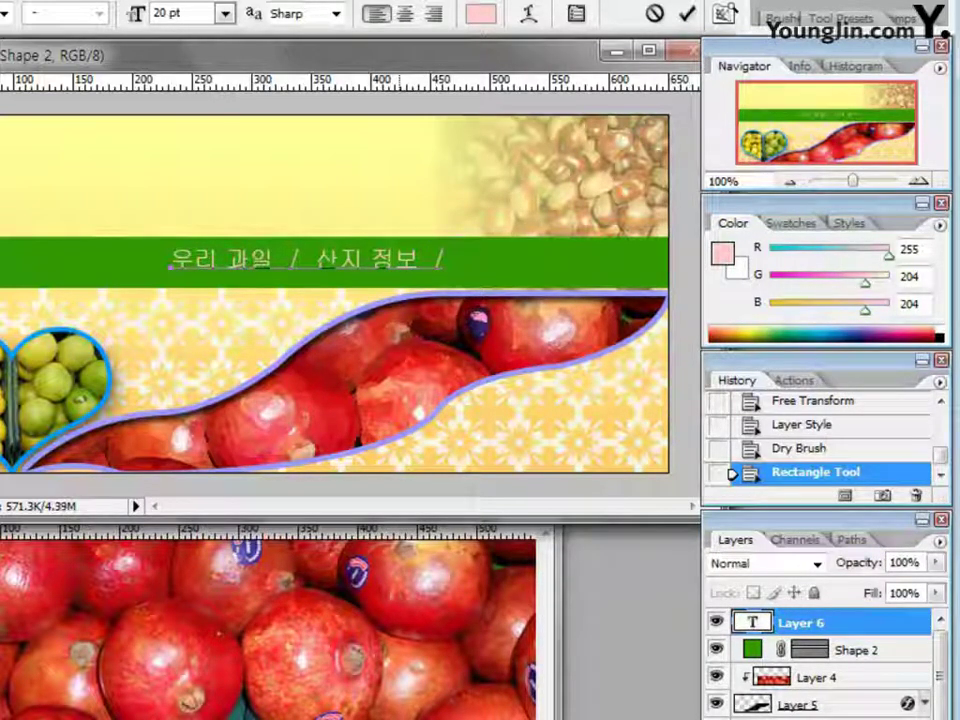
pyautogui.write('시')
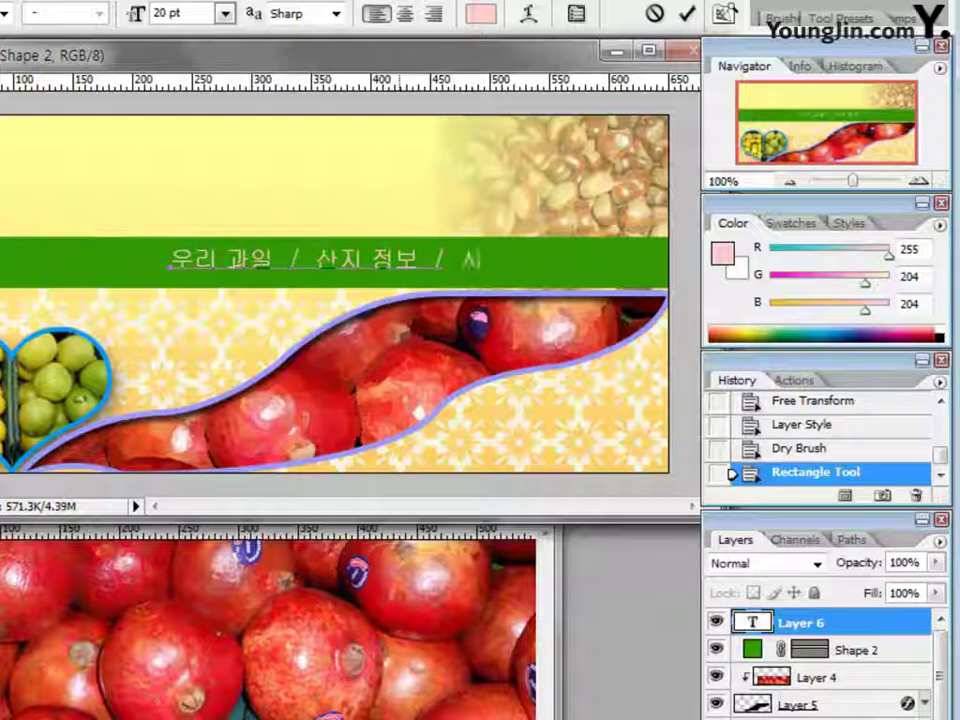
pyautogui.write('세 정보 /')
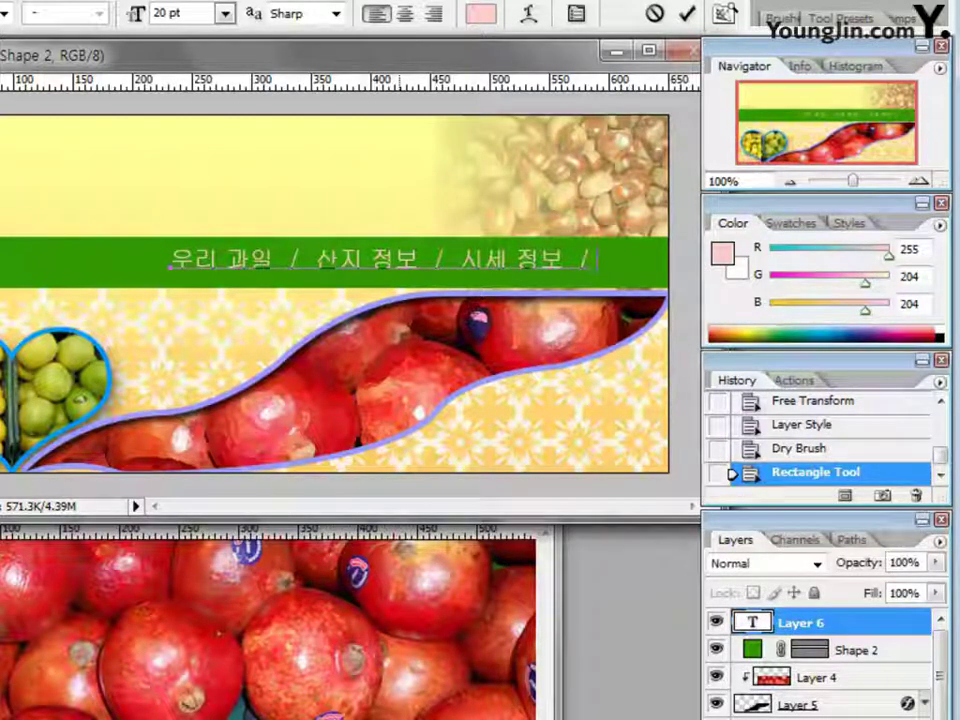
pyautogui.write(' 유기 농')
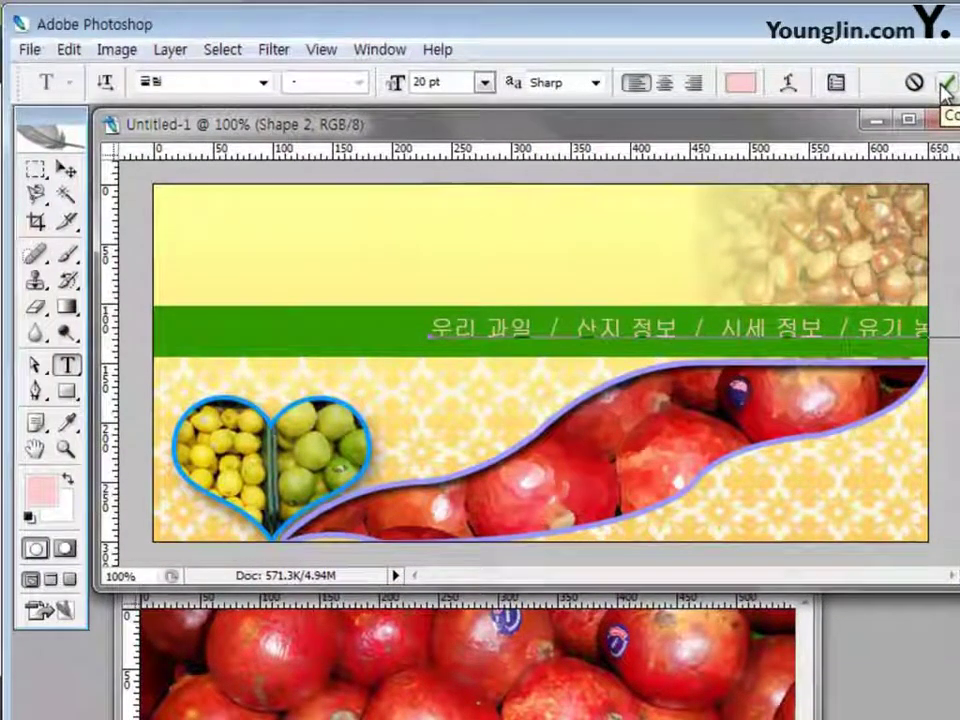
pyautogui.click(946, 86)
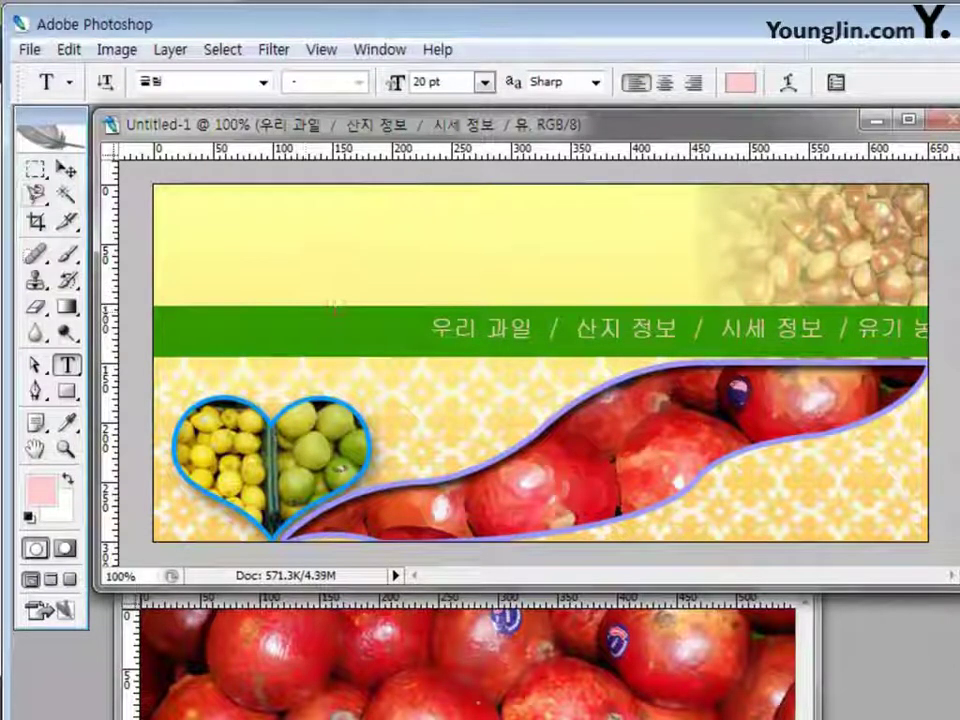
# - Shift the menu text left along the green band so the whole line fits inside the canvas
pyautogui.click(66, 170)
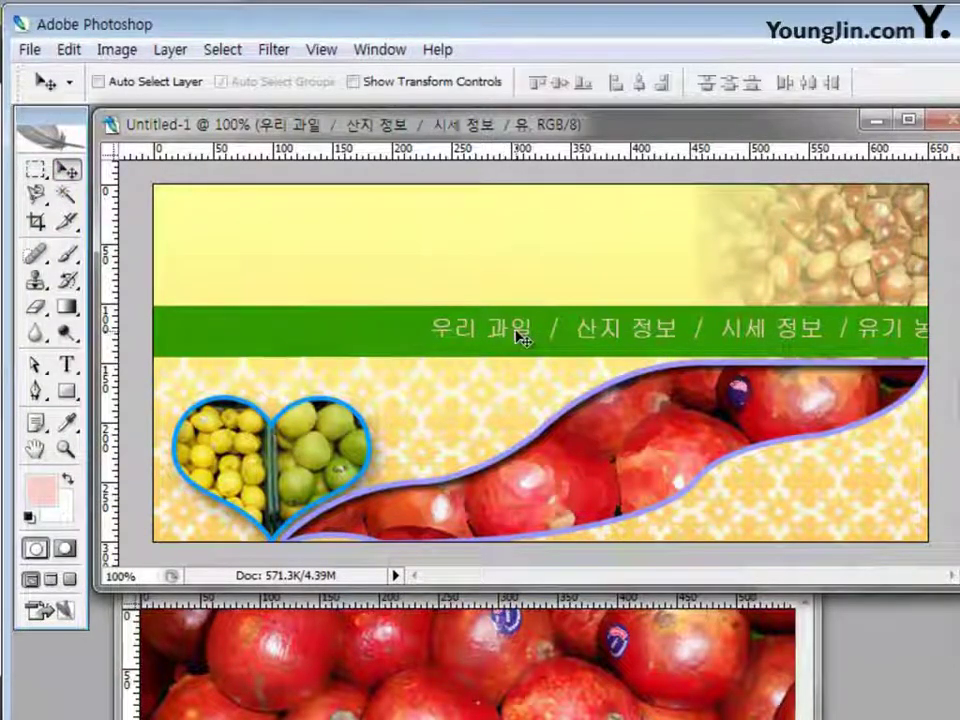
pyautogui.hotkey('shift', 'Left')
pyautogui.hotkey('shift', 'Left')
pyautogui.hotkey('shift', 'Left')
pyautogui.hotkey('shift', 'Left')
pyautogui.hotkey('shift', 'Left')
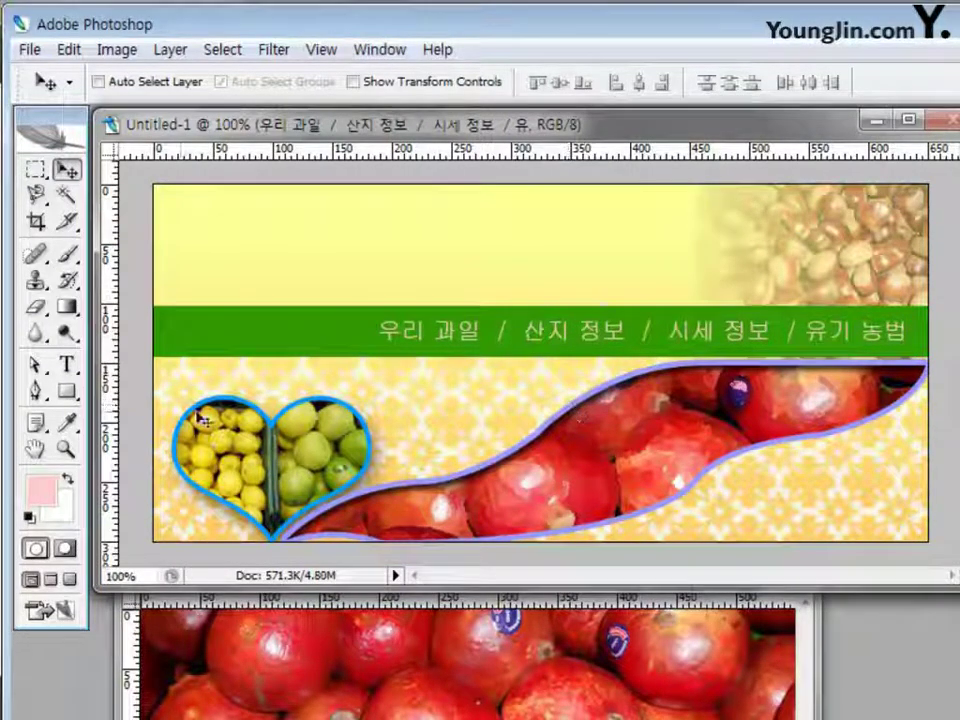
# - Draw a crown custom shape in colour ff0033, about 73 px wide, at the left end of the green band's upper edge
pyautogui.moveTo(70, 400); pyautogui.dragTo(150, 502)
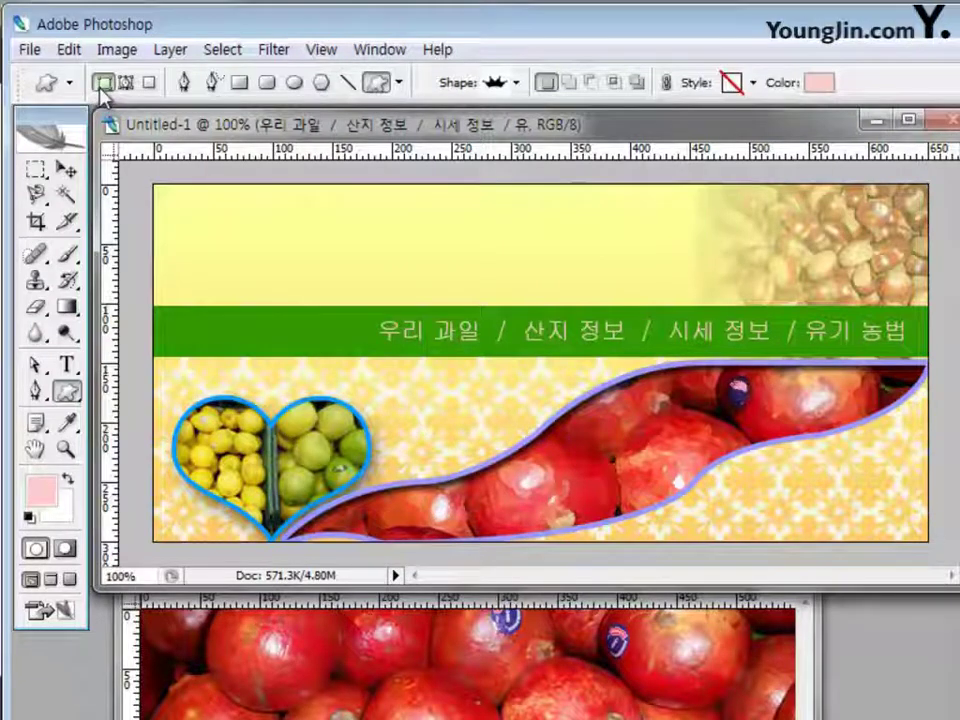
pyautogui.click(516, 83)
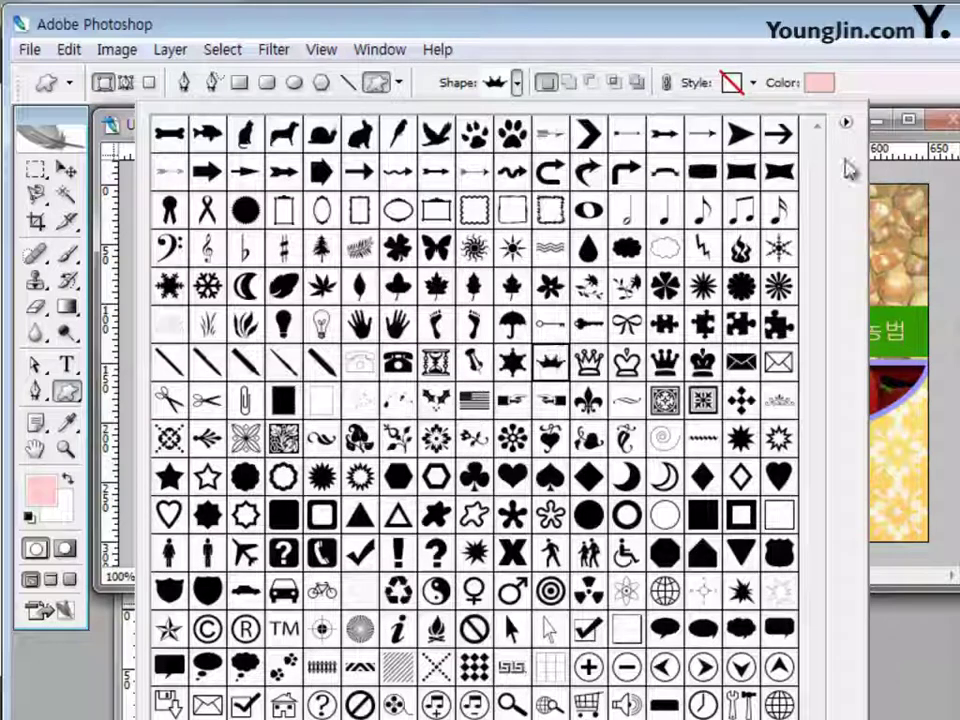
pyautogui.click(818, 84)
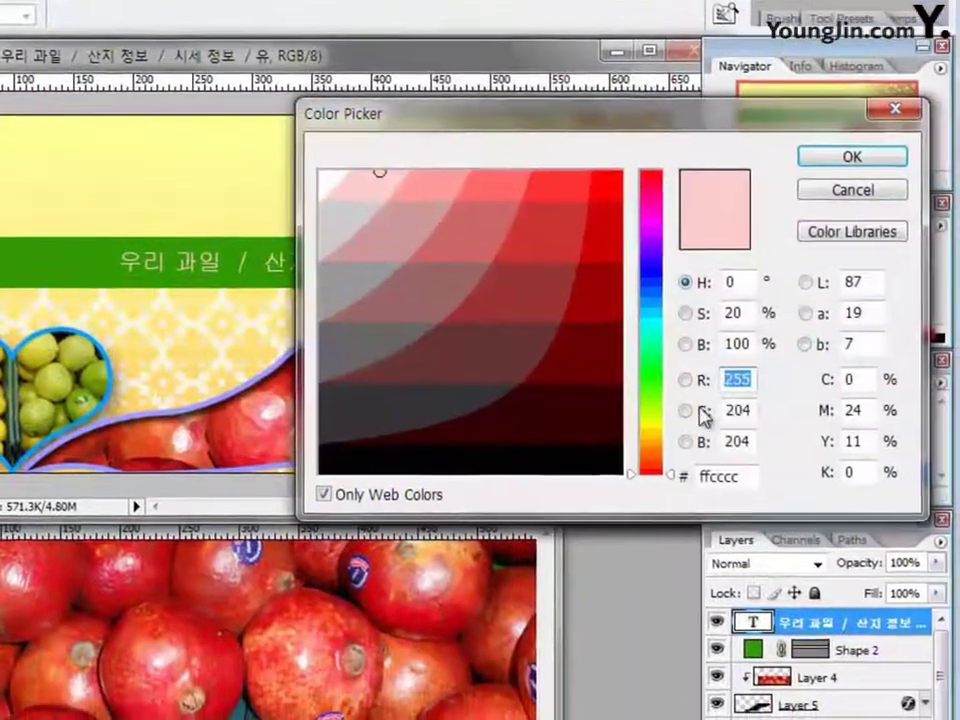
pyautogui.click(720, 476)
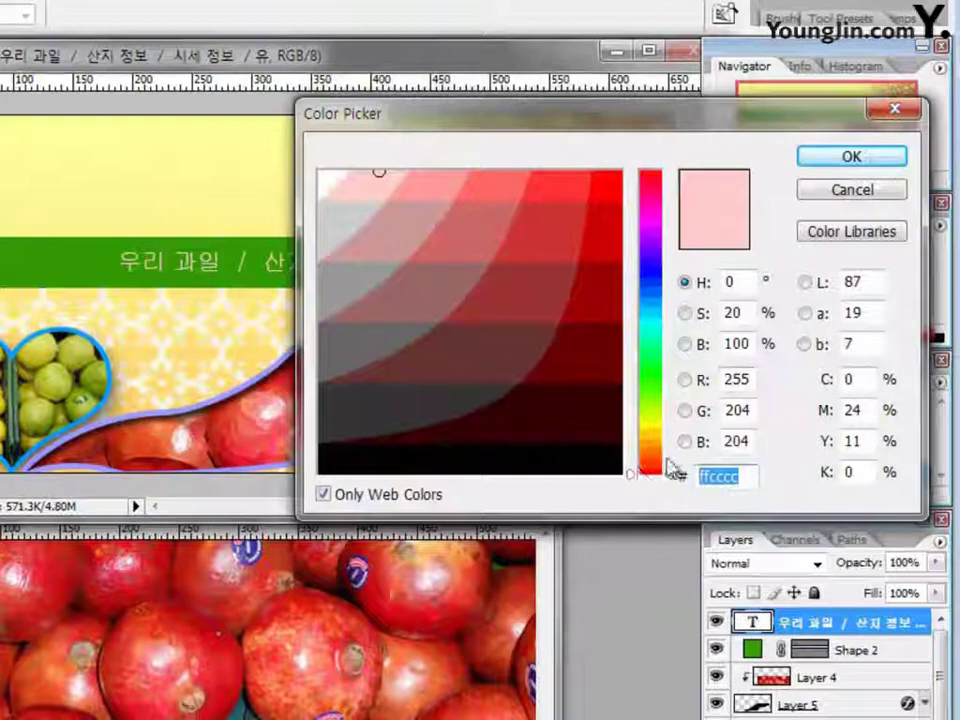
pyautogui.write('0033')
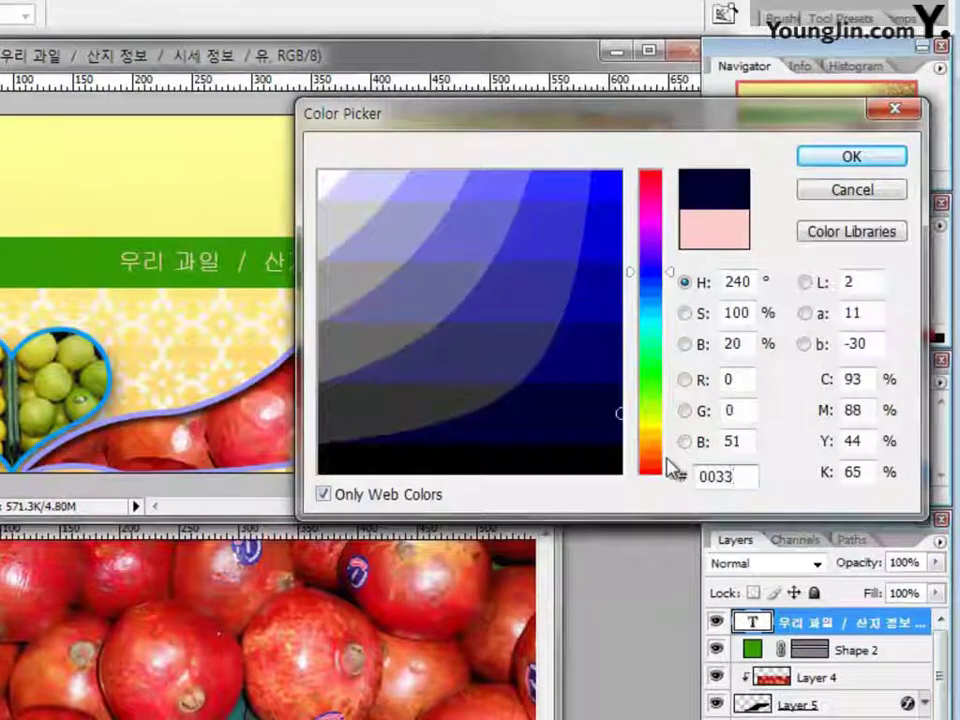
pyautogui.press('BackSpace')
pyautogui.press('BackSpace')
pyautogui.press('BackSpace')
pyautogui.write('fff')
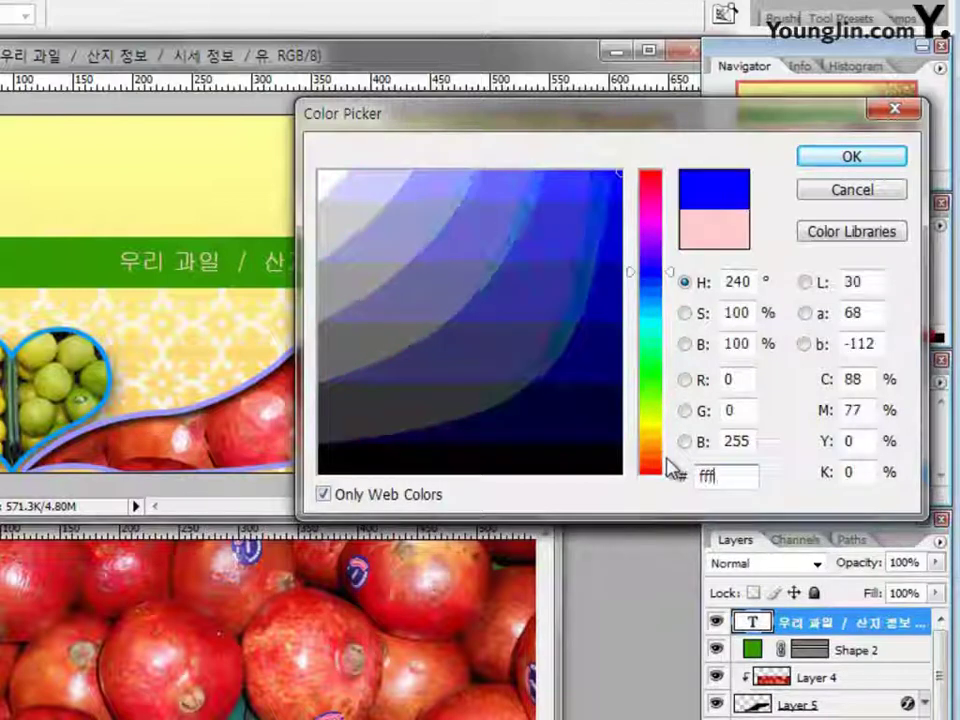
pyautogui.press('BackSpace')
pyautogui.write('0033')
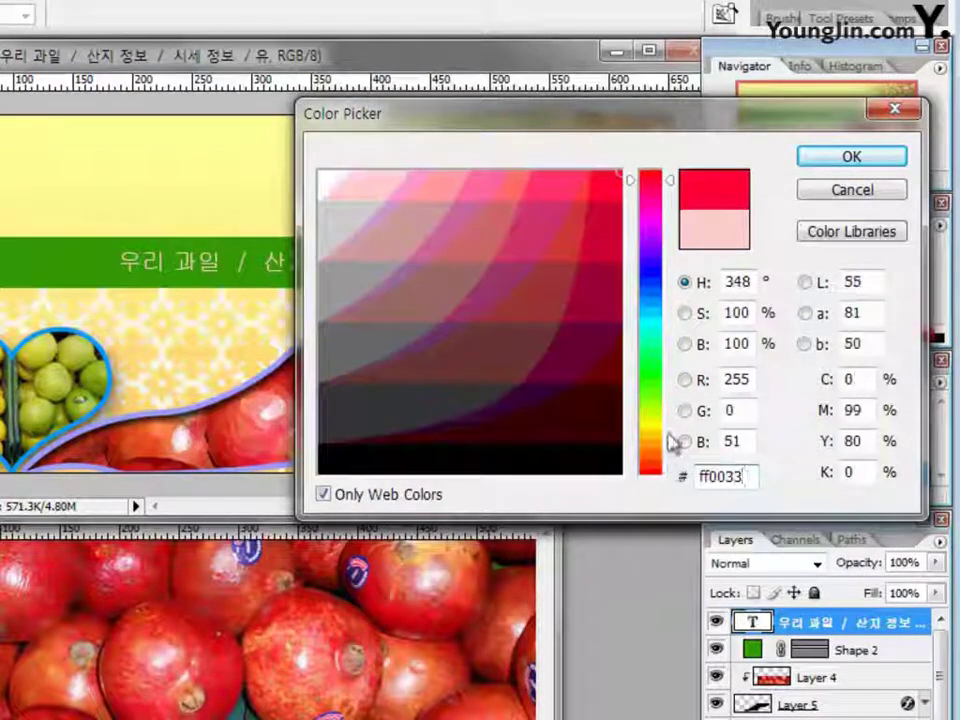
pyautogui.click(851, 158)
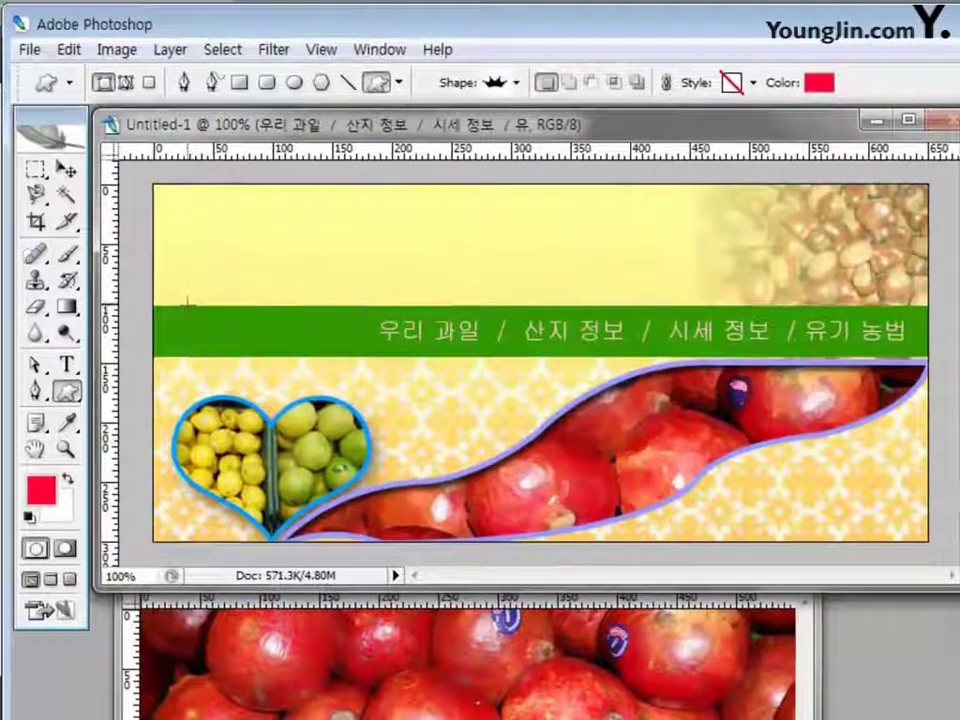
pyautogui.moveTo(189, 302)
pyautogui.mouseDown()
pyautogui.moveTo(222, 322)
pyautogui.moveTo(276, 326)
pyautogui.mouseUp()
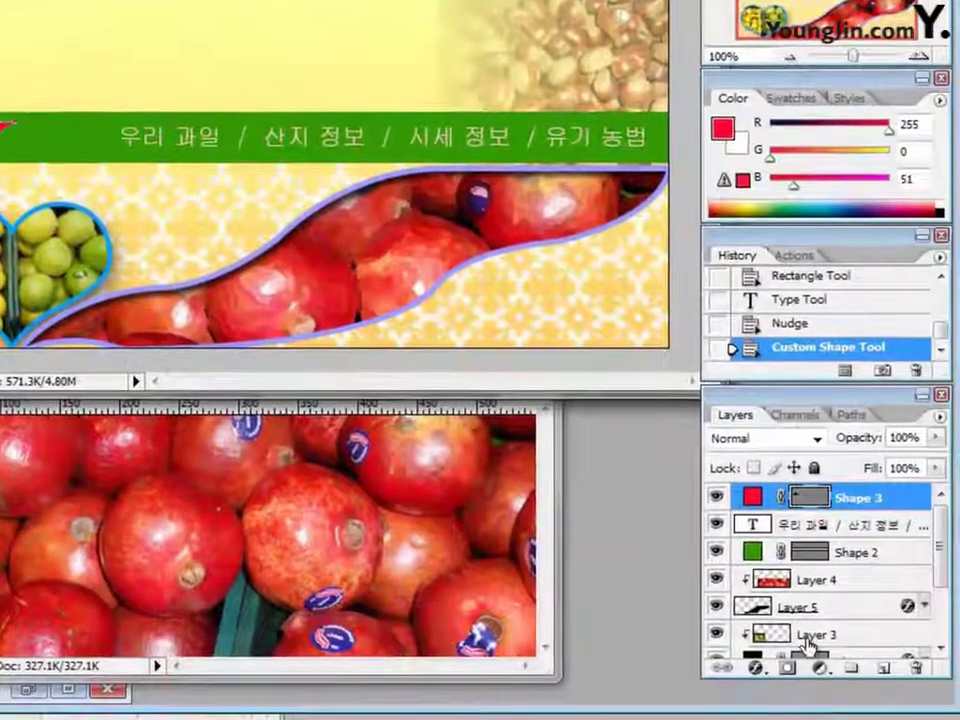
# - Add a 1 px outside stroke in white (ffffff) to the crown shape
pyautogui.click(757, 668)
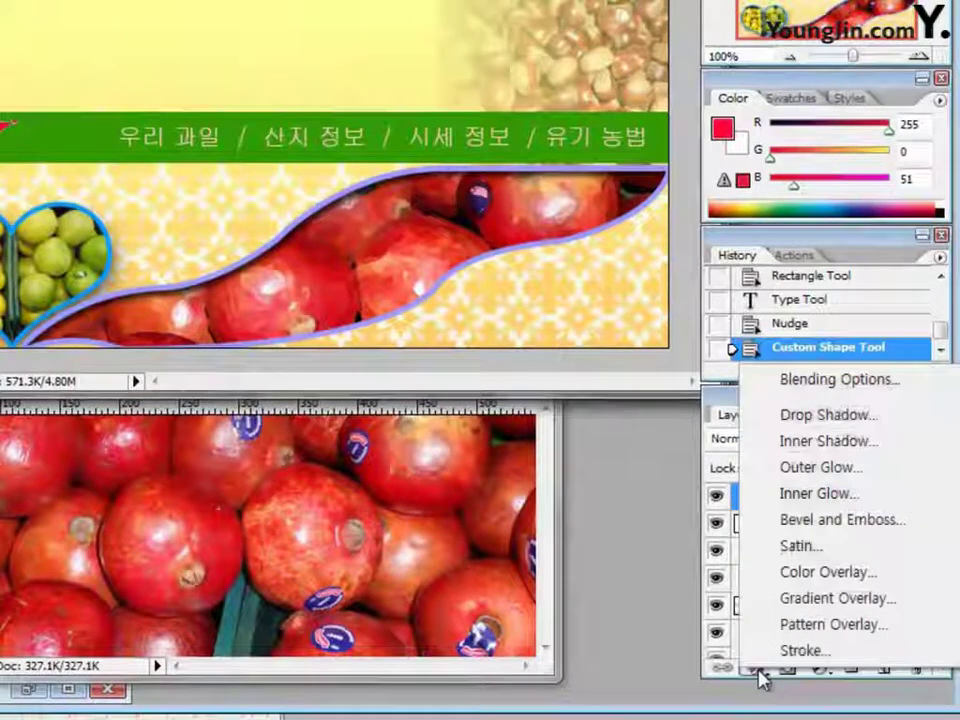
pyautogui.click(789, 652)
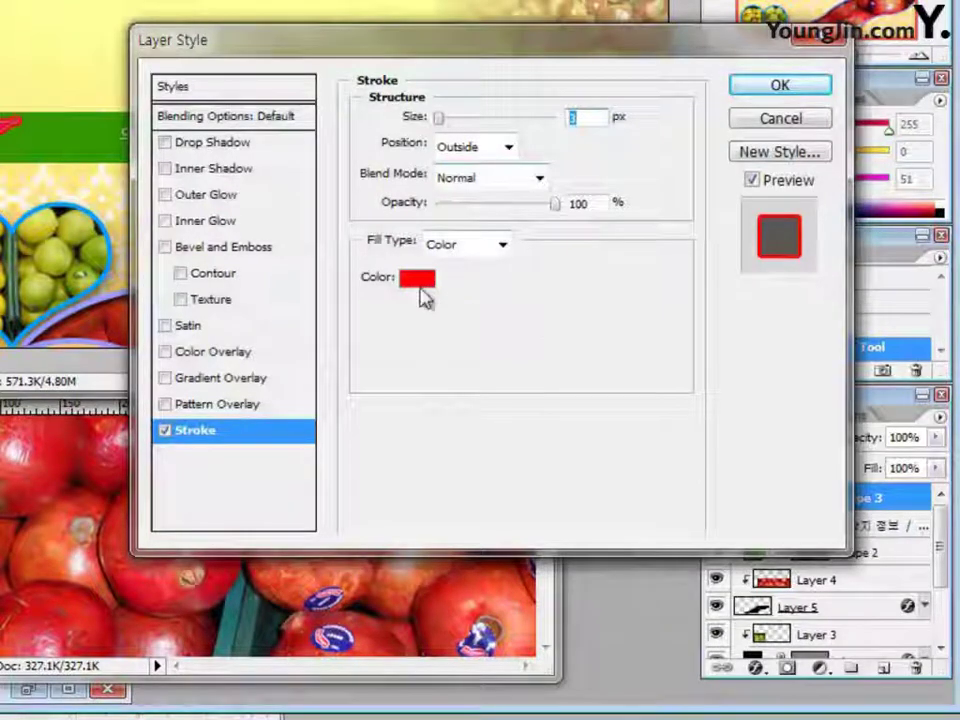
pyautogui.click(416, 281)
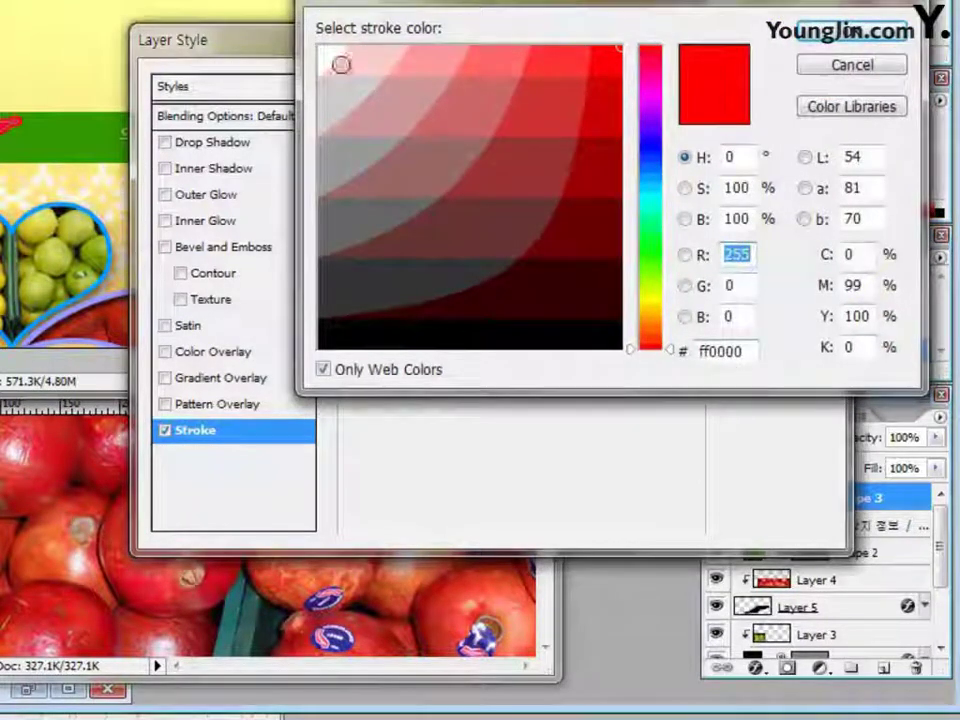
pyautogui.click(323, 53)
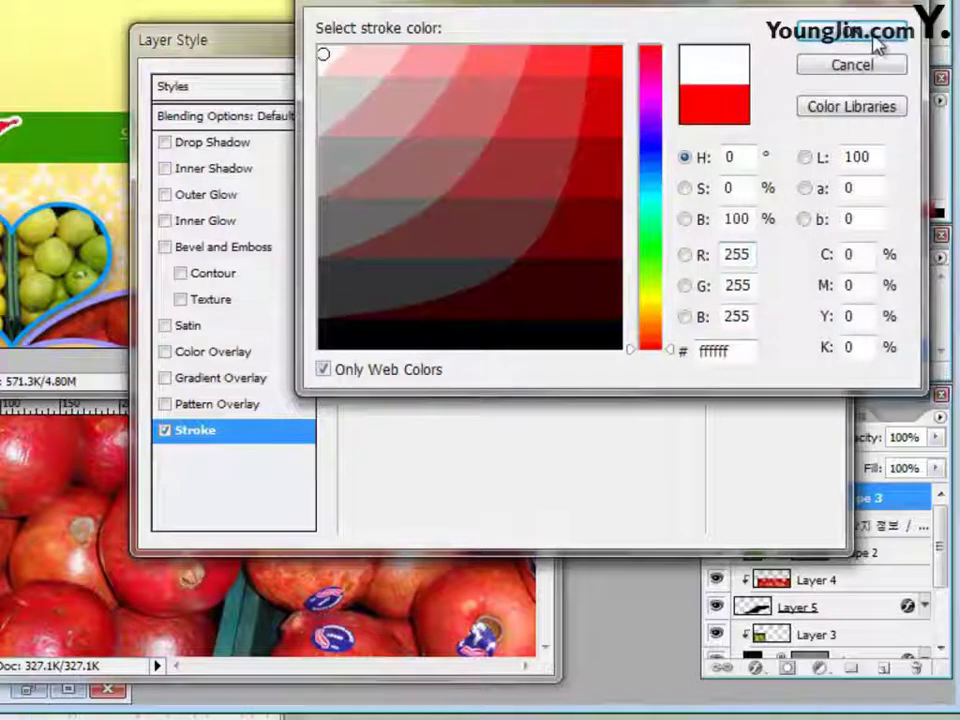
pyautogui.click(876, 40)
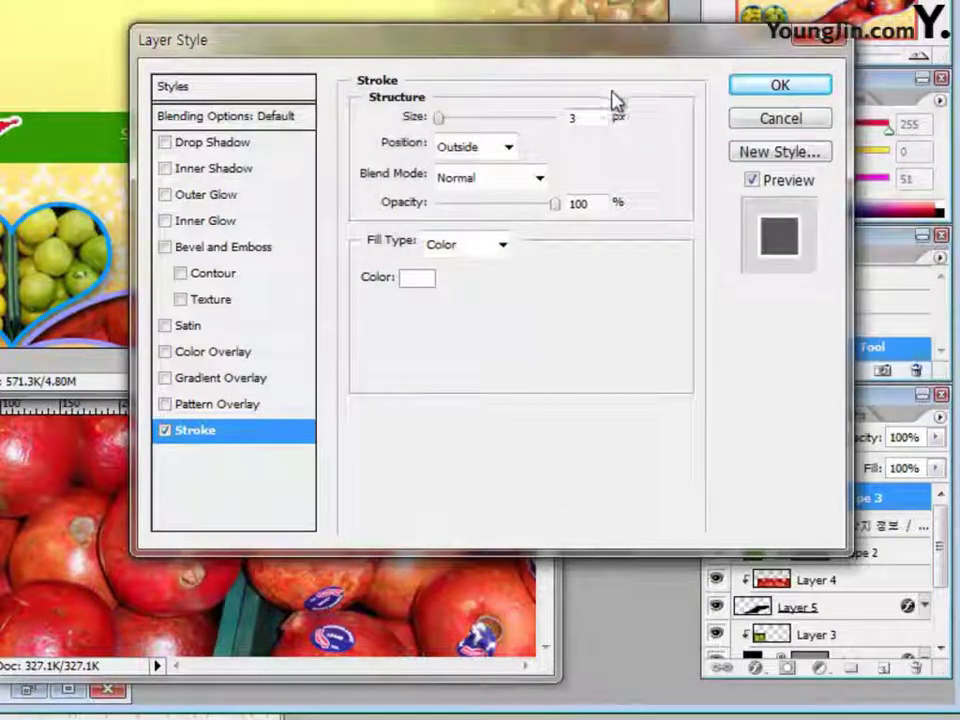
pyautogui.write('1')
pyautogui.click(781, 88)
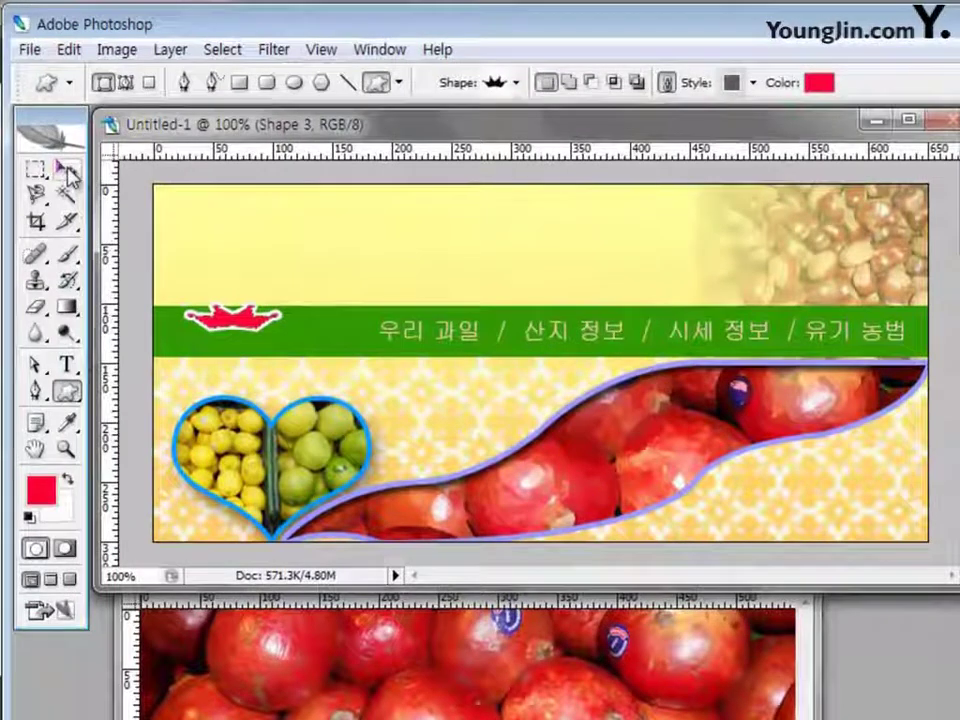
# - Duplicate the crown about 20 px directly below the original and set the copy's opacity to 60%
pyautogui.click(65, 171)
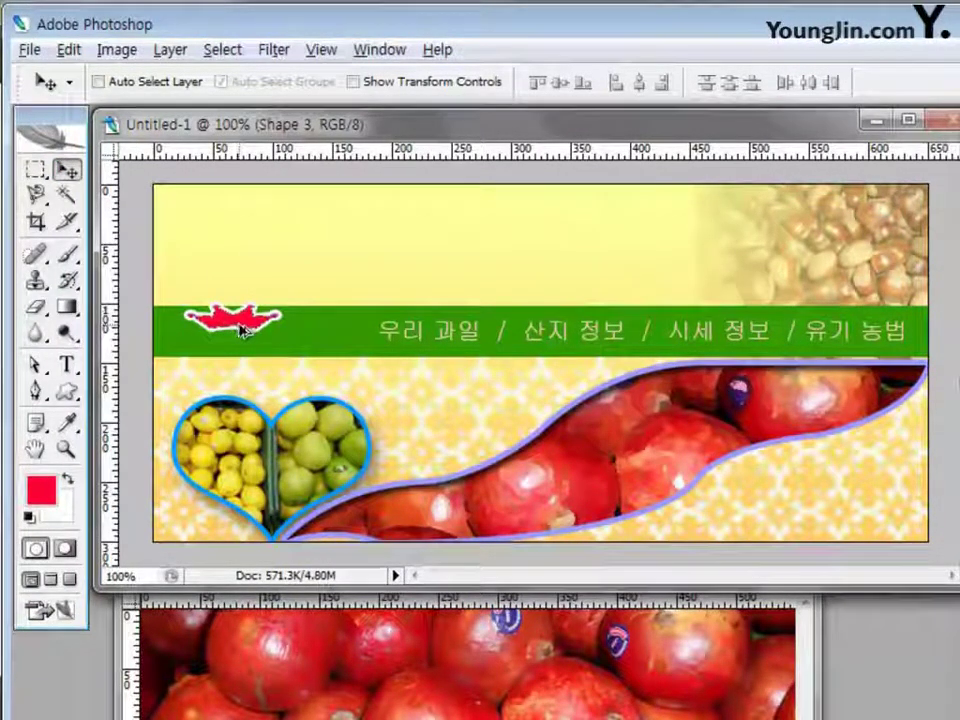
pyautogui.moveTo(242, 328); pyautogui.dragTo(240, 352)
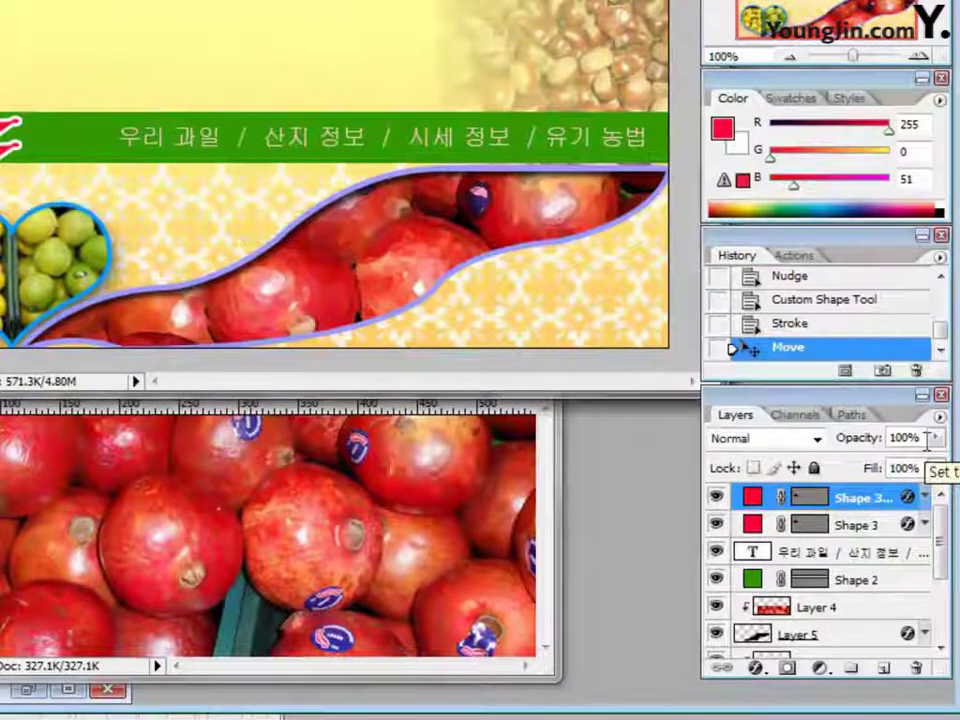
pyautogui.click(893, 437)
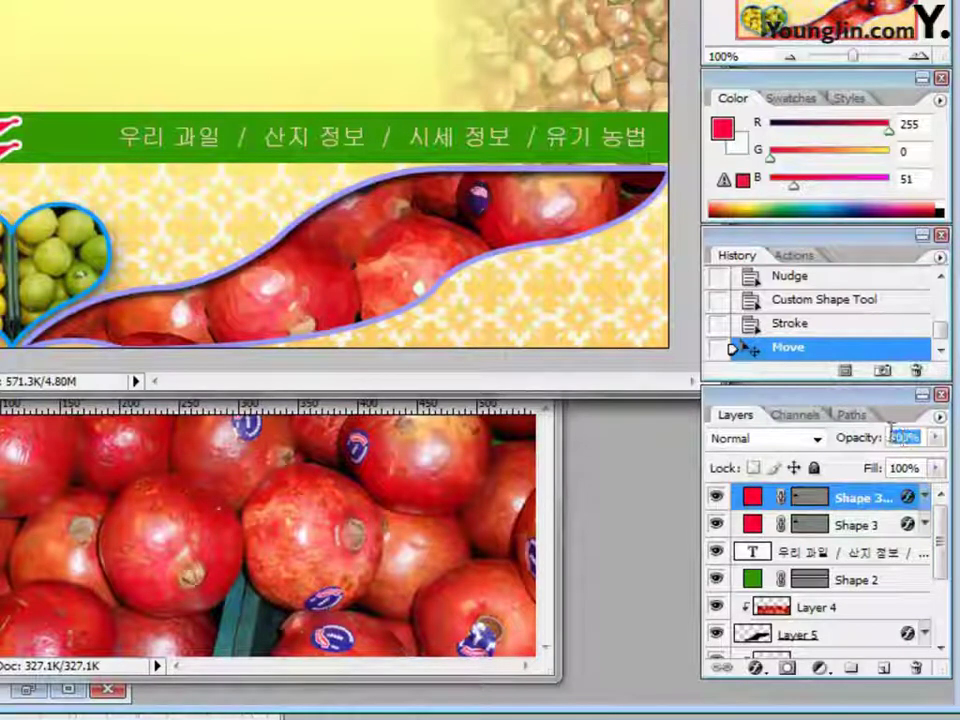
pyautogui.write('50')
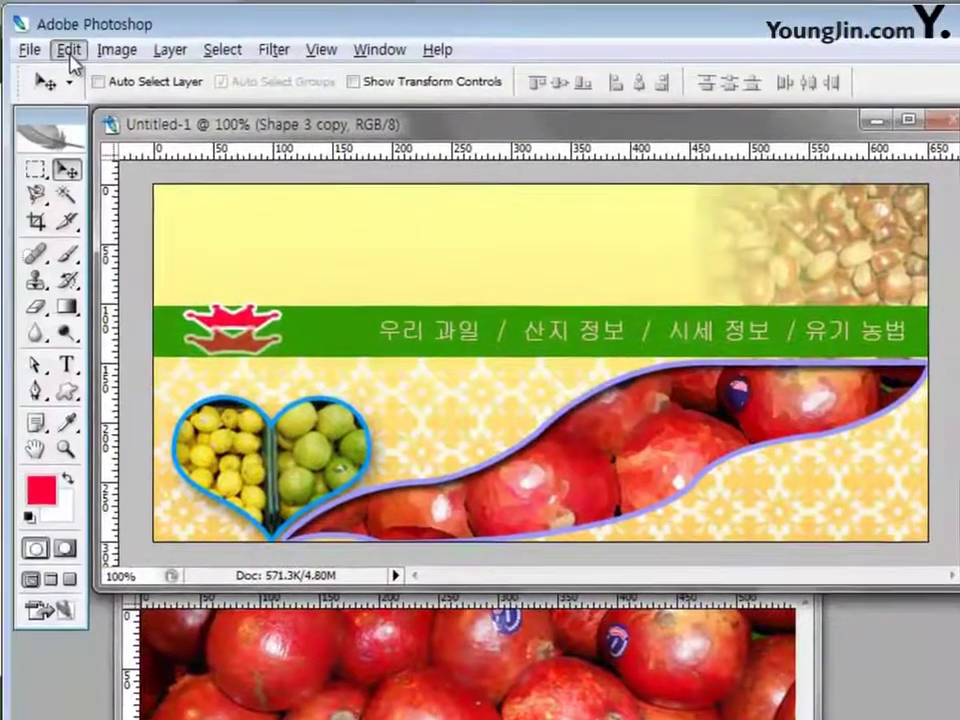
# - Flip the lower crown copy vertically and change its fill colour to black (000000)
pyautogui.click(69, 52)
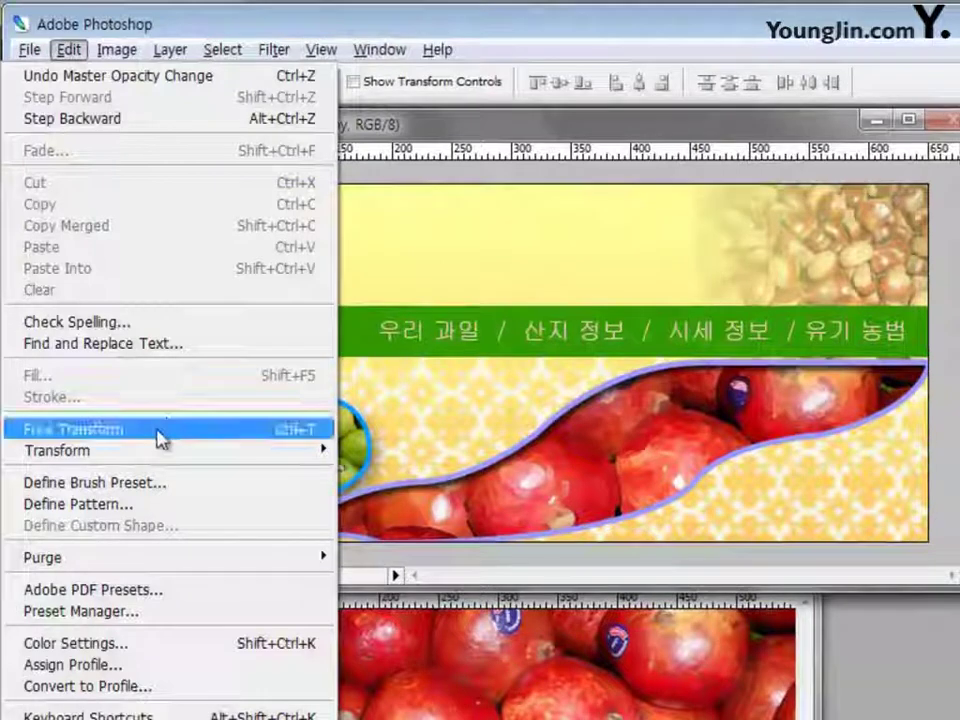
pyautogui.moveTo(143, 460)
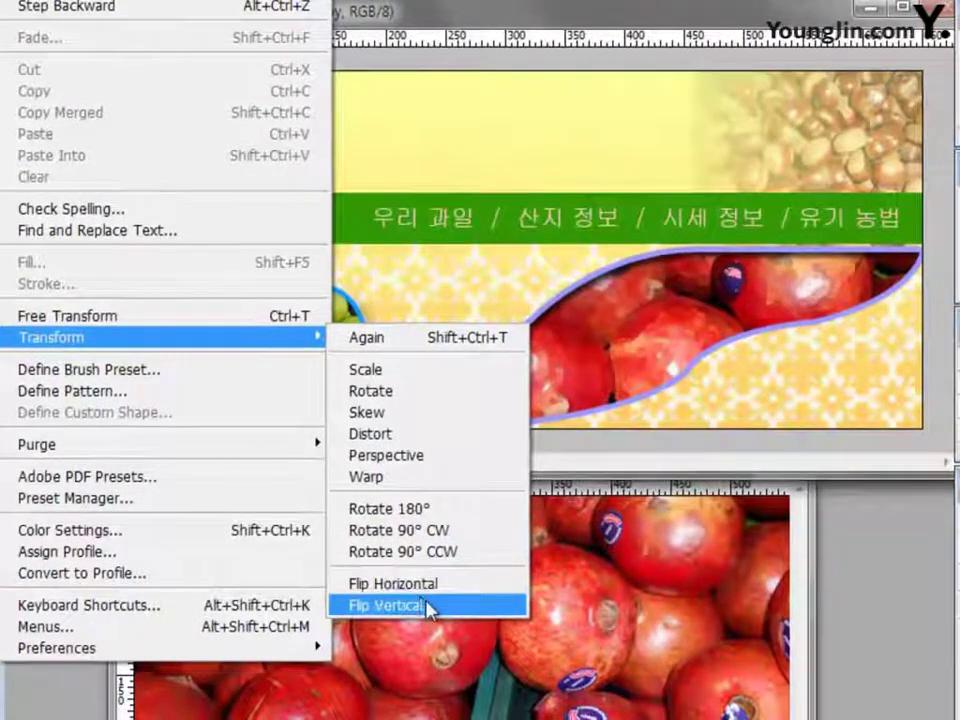
pyautogui.click(441, 610)
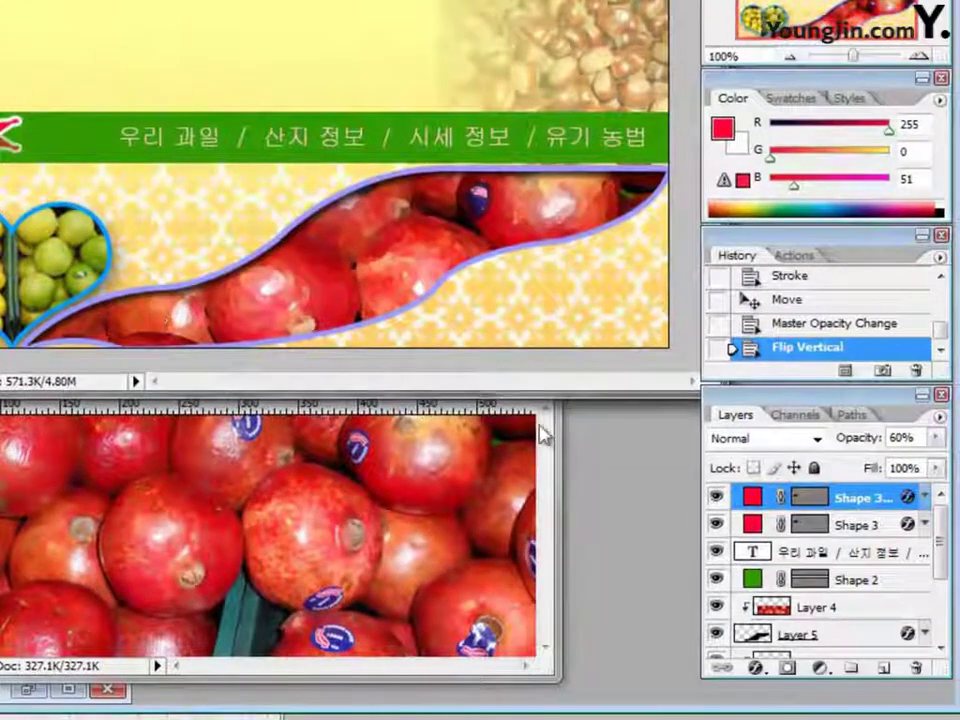
pyautogui.doubleClick(751, 497)
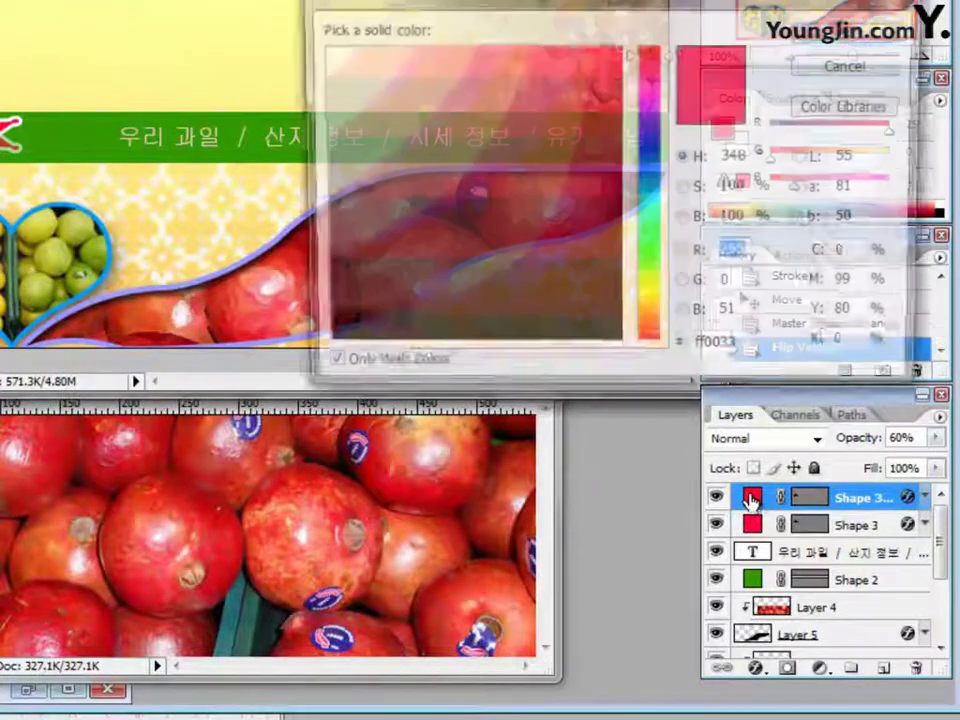
pyautogui.doubleClick(705, 350)
pyautogui.click(553, 339)
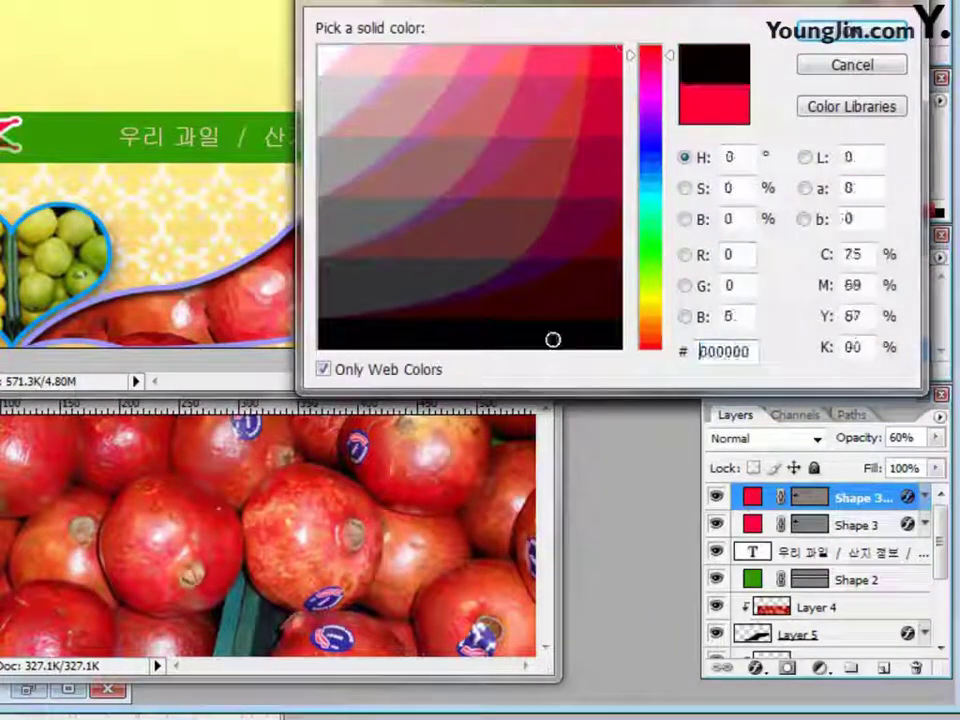
pyautogui.click(855, 36)
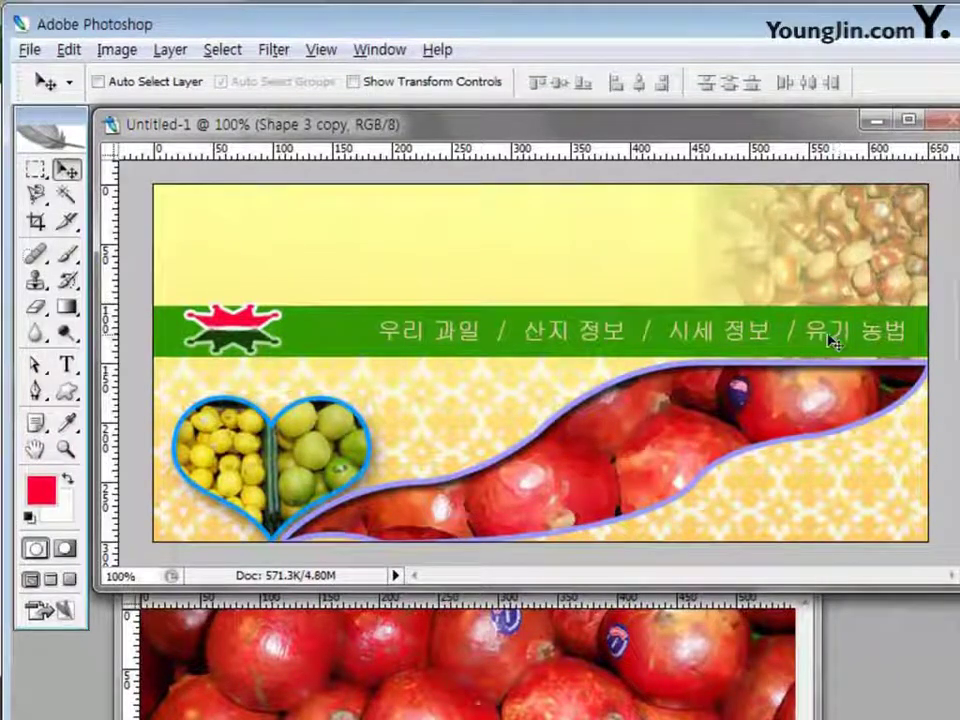
# - Set up horizontal type with the 궁서 font, a 50 pt size and text colour ff0000
pyautogui.click(68, 368)
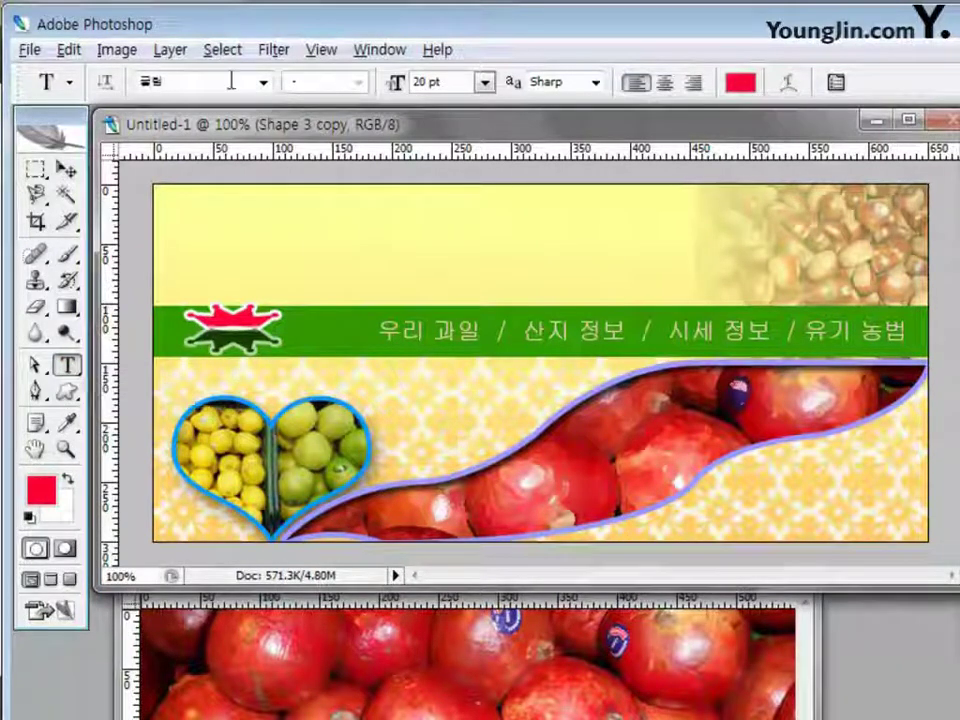
pyautogui.click(263, 82)
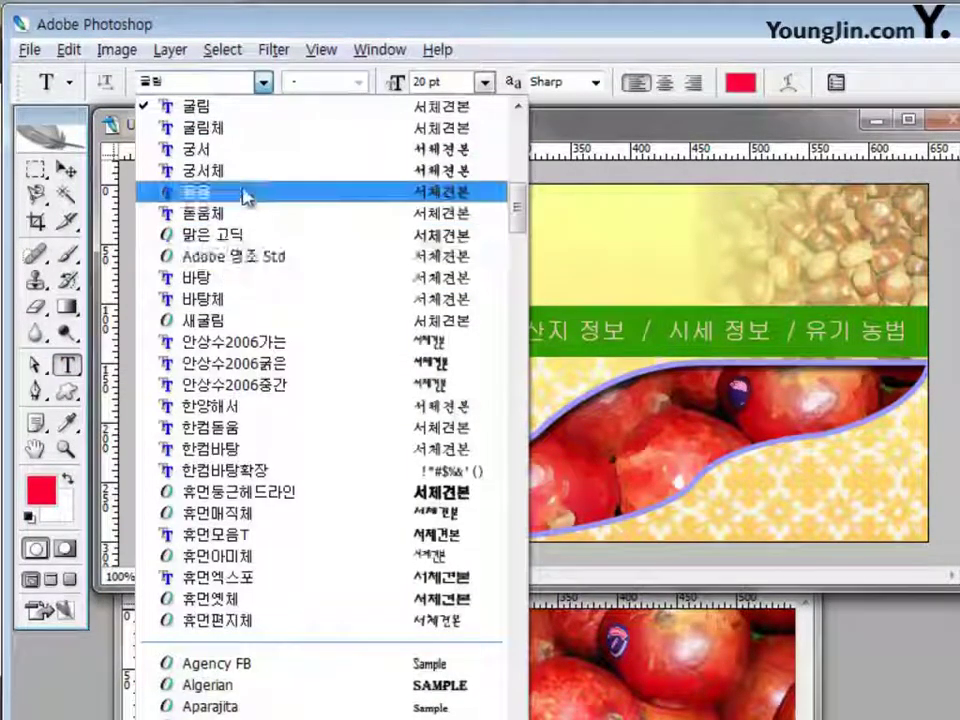
pyautogui.click(255, 150)
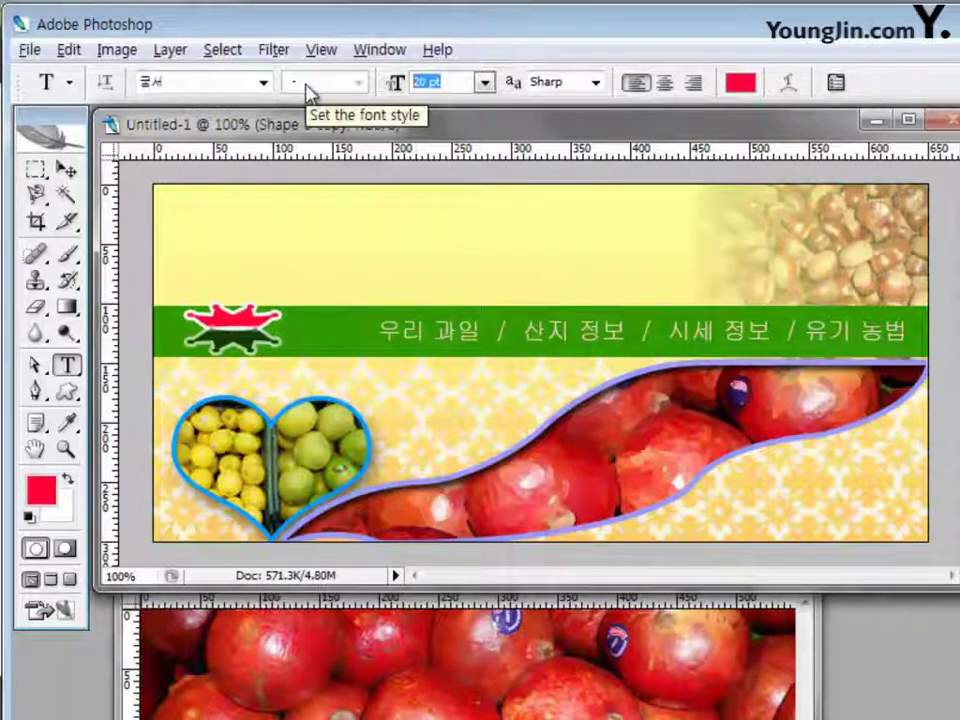
pyautogui.write('50')
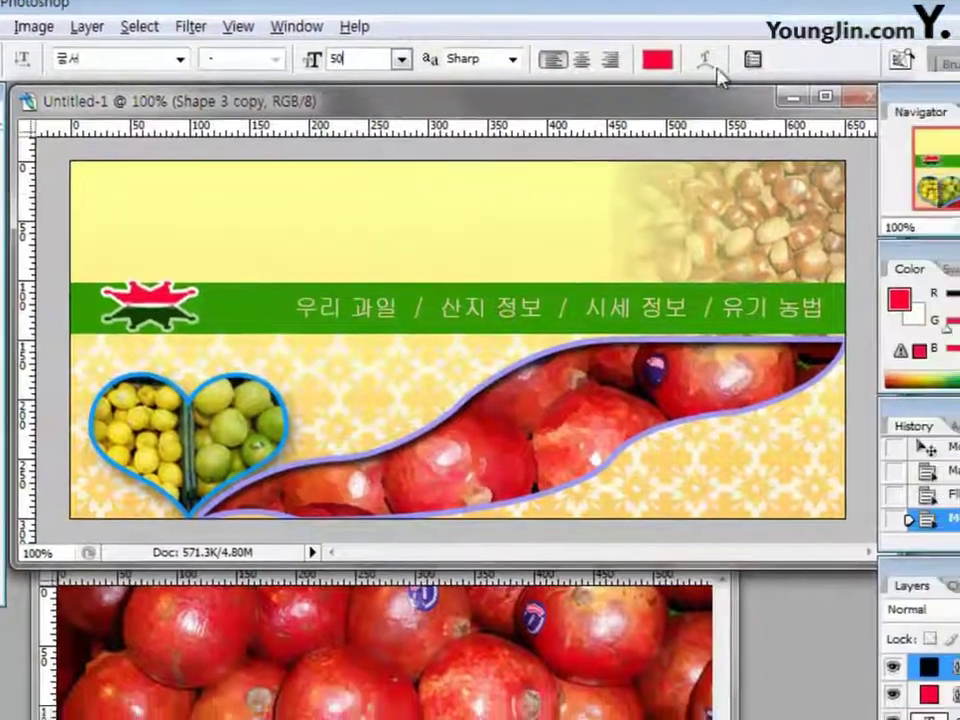
pyautogui.click(657, 60)
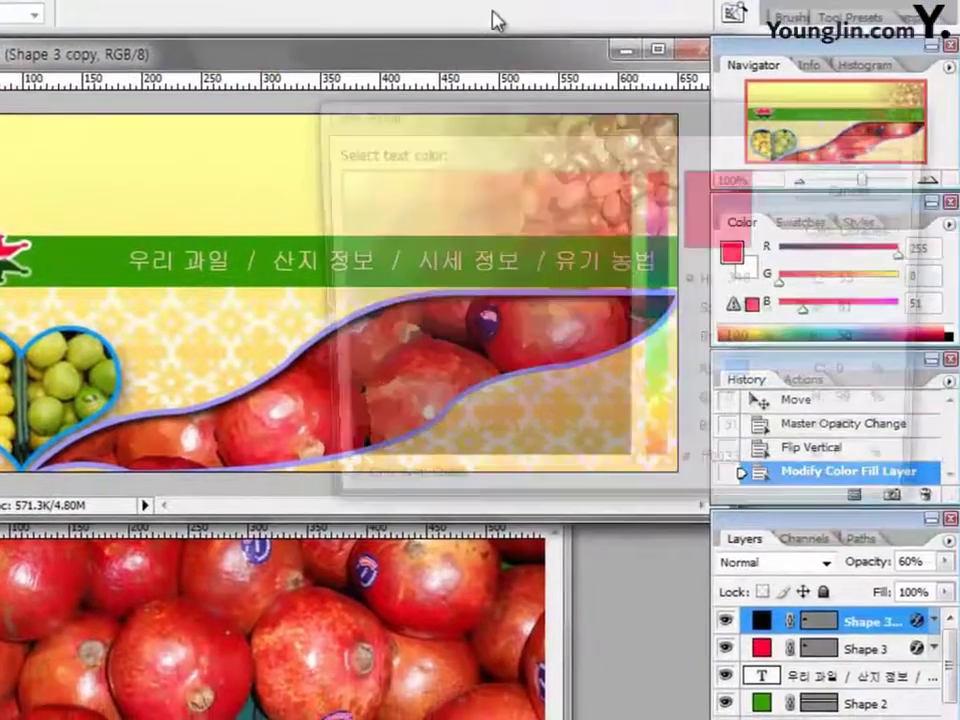
pyautogui.moveTo(875, 500); pyautogui.dragTo(775, 515)
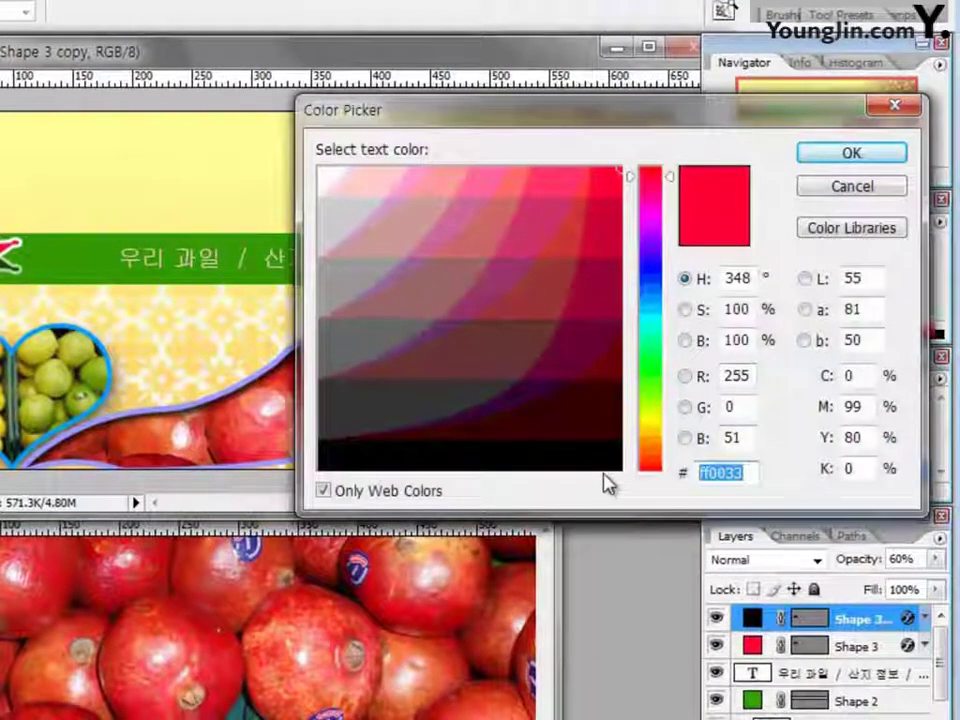
pyautogui.write('ff0000')
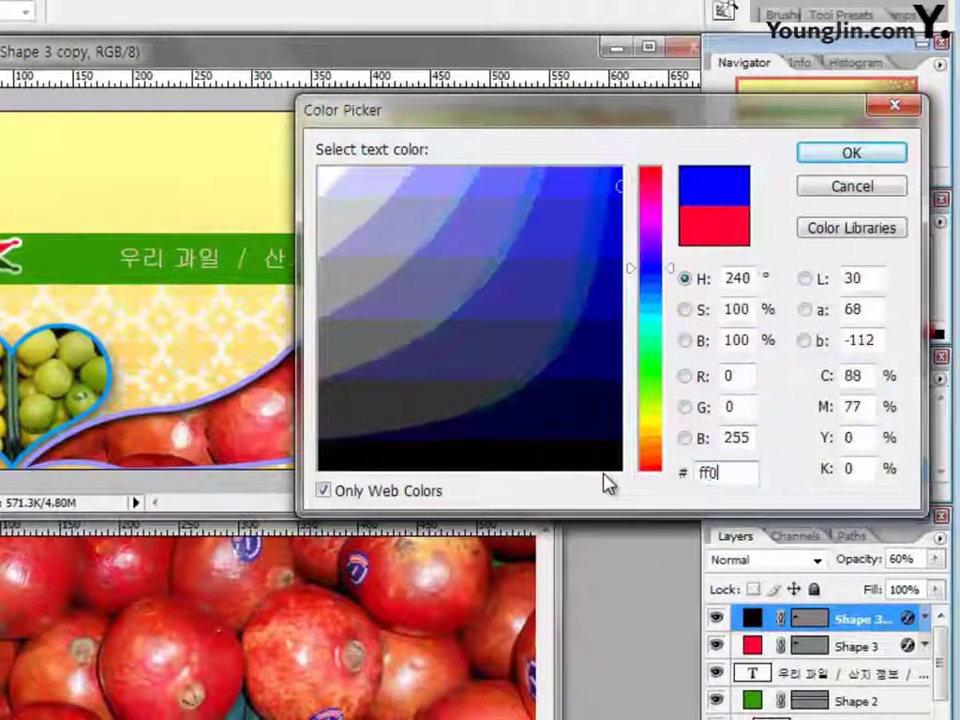
pyautogui.click(850, 156)
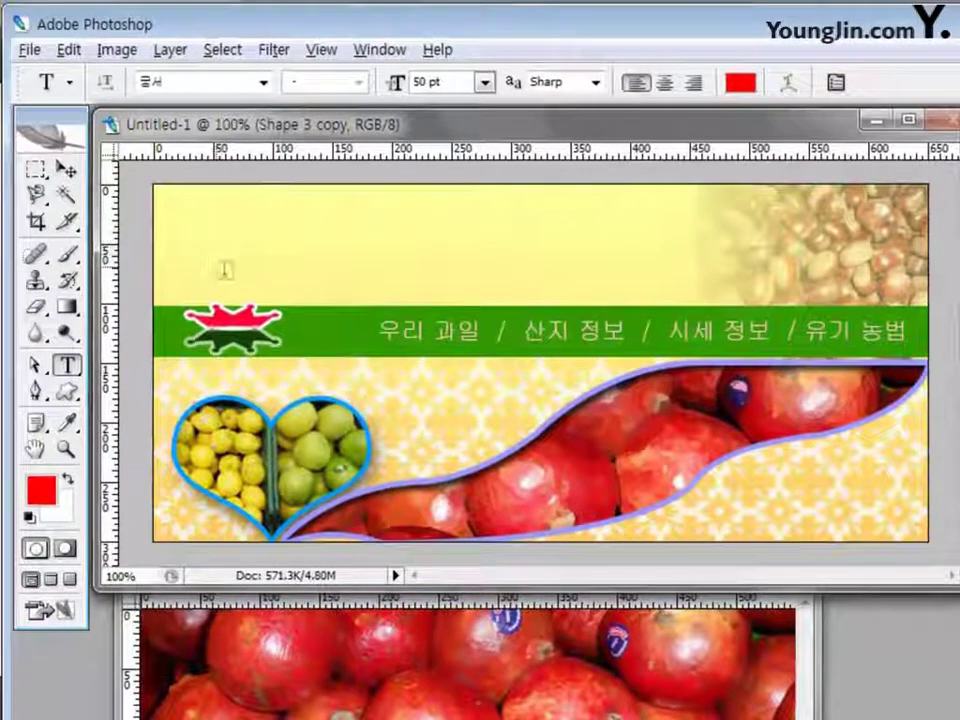
# - Add the title text "유기농 과일" in the yellow area above the green band
pyautogui.click(216, 268)
pyautogui.write('유기농 과익 ㄹ')
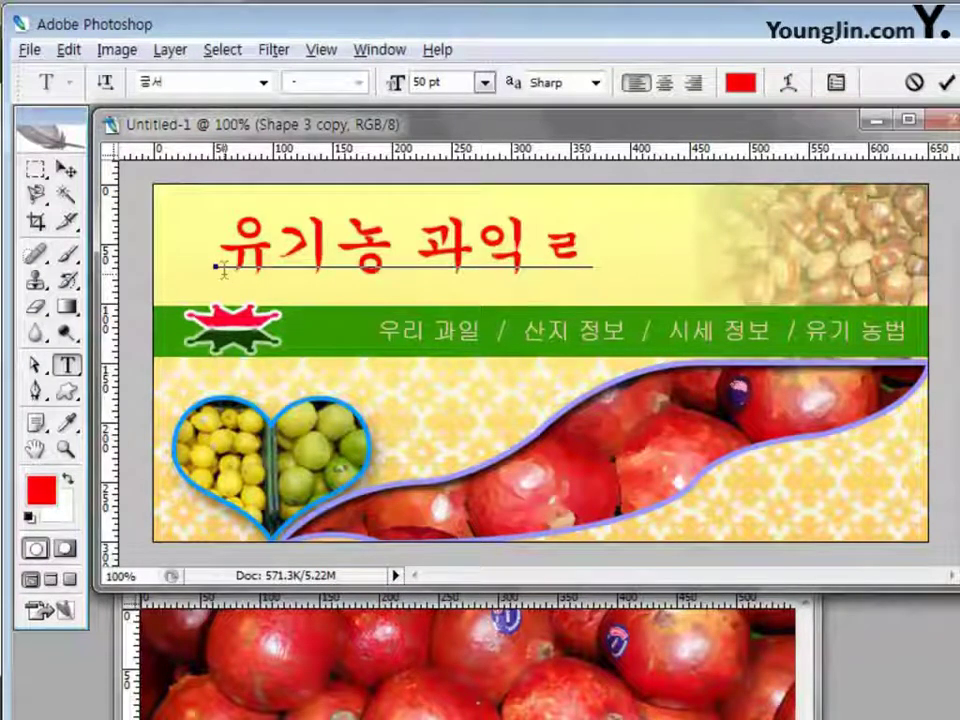
pyautogui.press('BackSpace')
pyautogui.press('BackSpace')
pyautogui.press('BackSpace')
pyautogui.write('이;ㄹ')
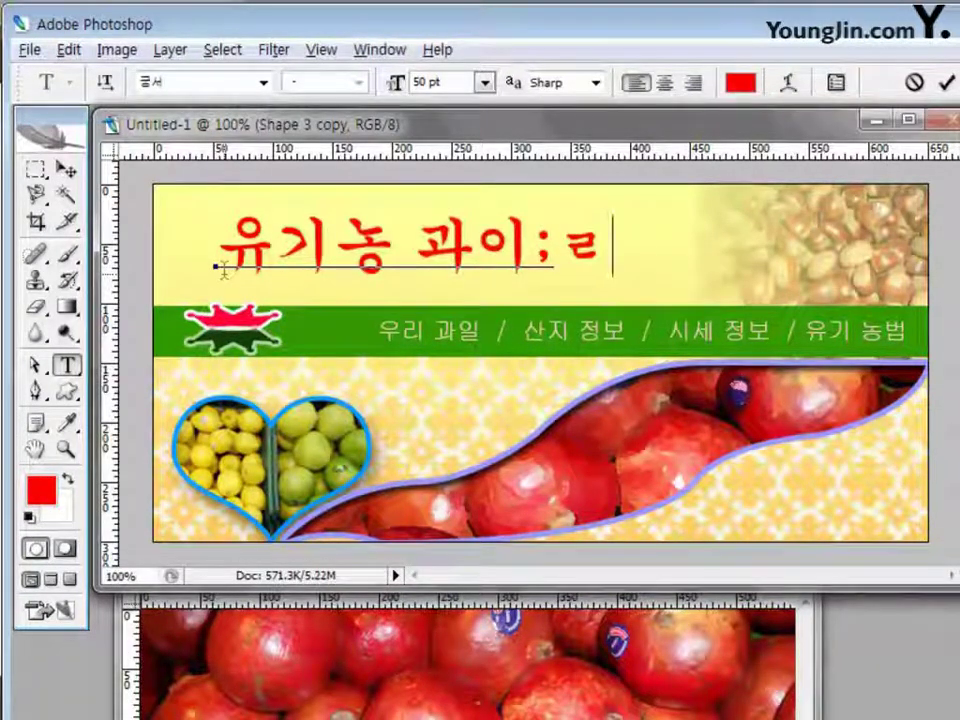
pyautogui.press('BackSpace')
pyautogui.press('BackSpace')
pyautogui.press('BackSpace')
pyautogui.write('일')
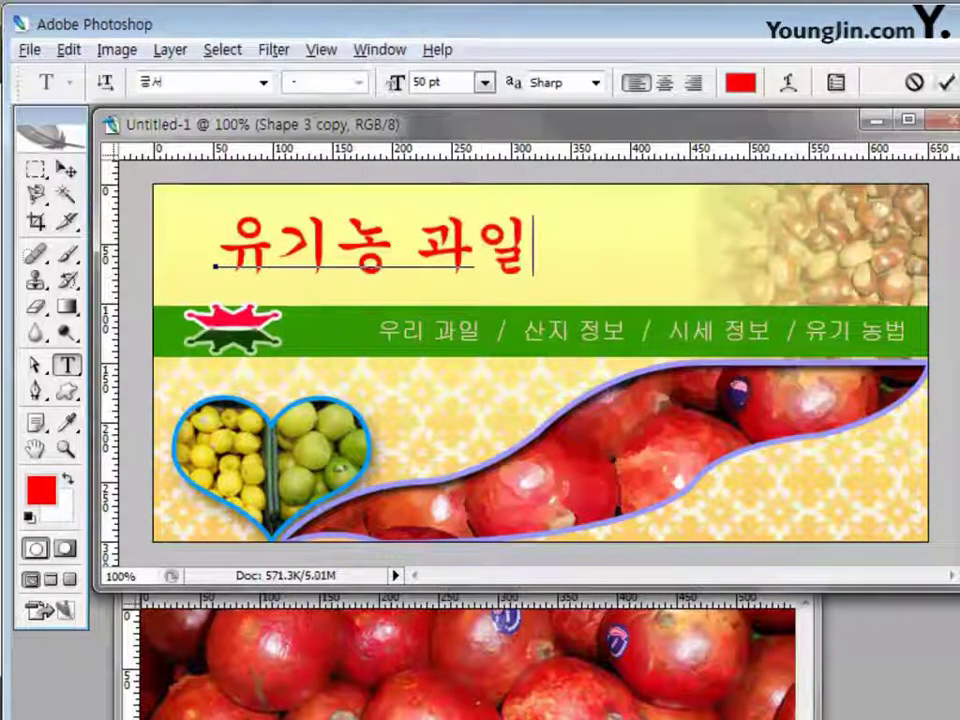
pyautogui.hotkey('ctrl', 'Return')
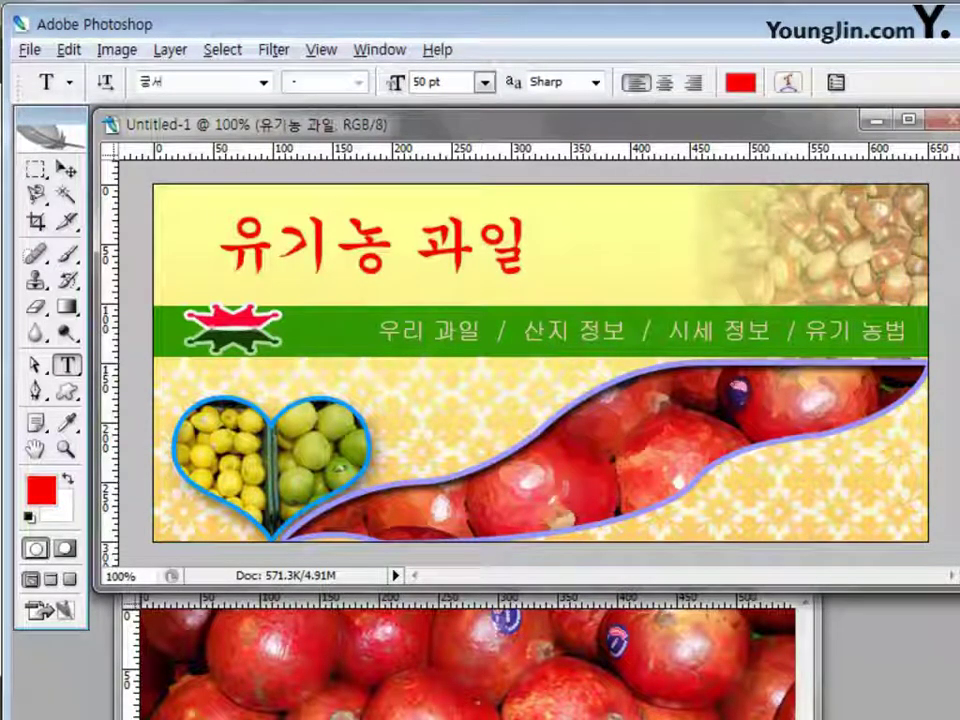
# - Warp the title with the Flag style, horizontal, at a +50% bend
pyautogui.click(791, 92)
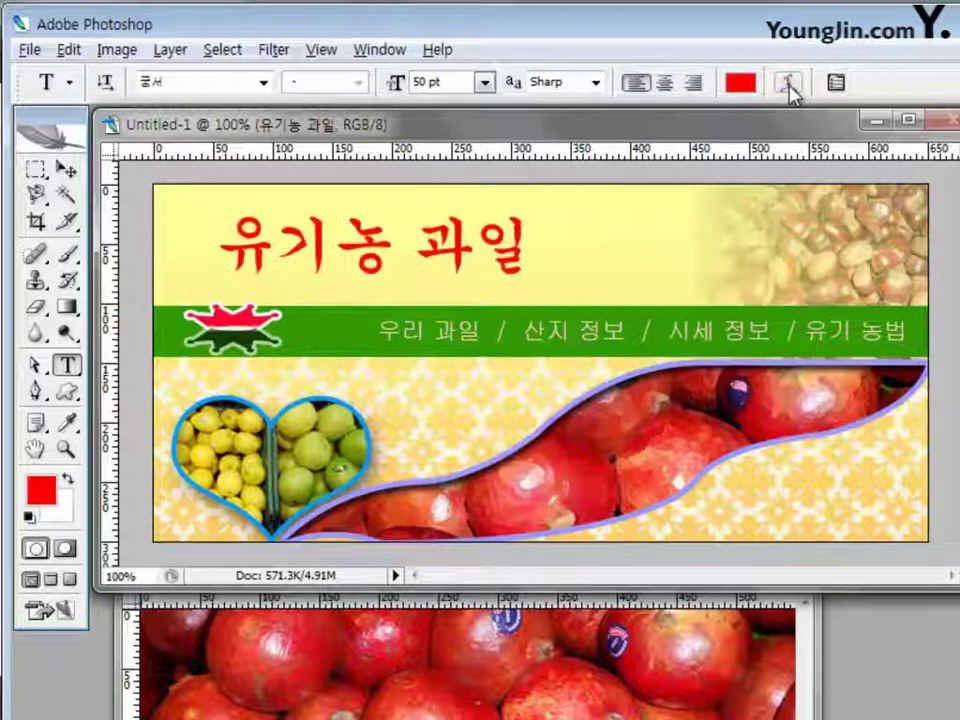
pyautogui.click(626, 316)
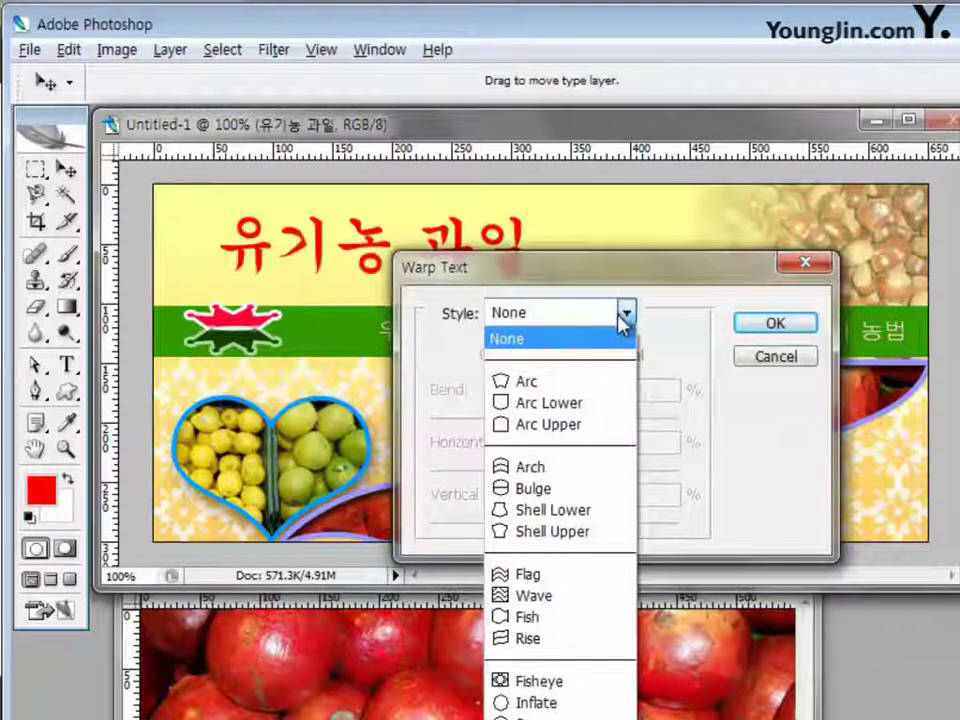
pyautogui.click(568, 576)
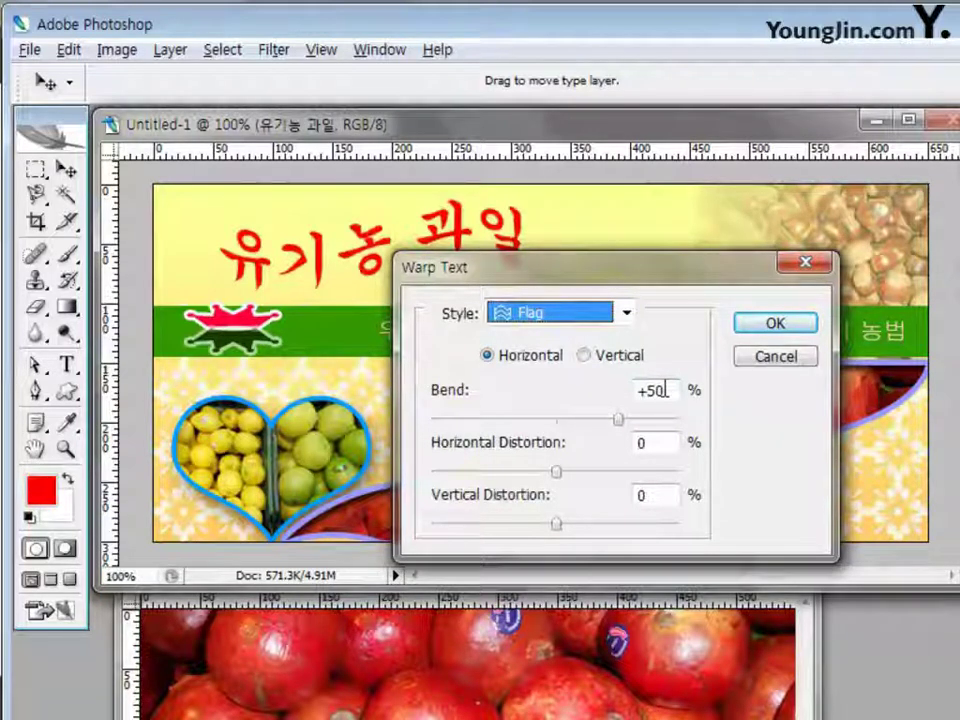
pyautogui.click(776, 326)
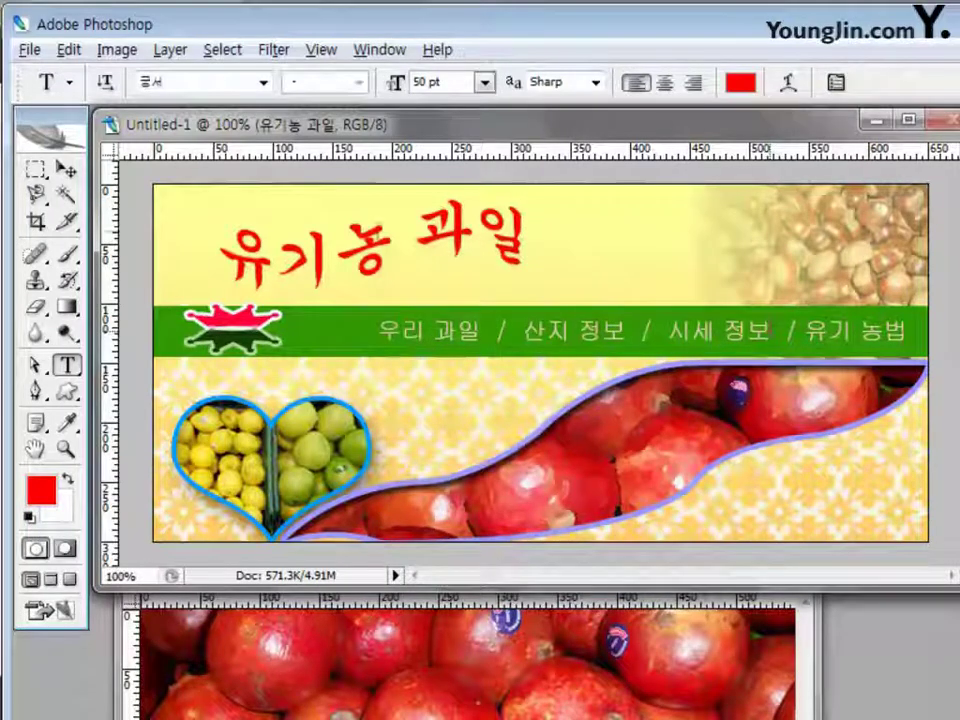
# - Duplicate the warped title and offset the copy a few pixels down and to the right
pyautogui.click(66, 172)
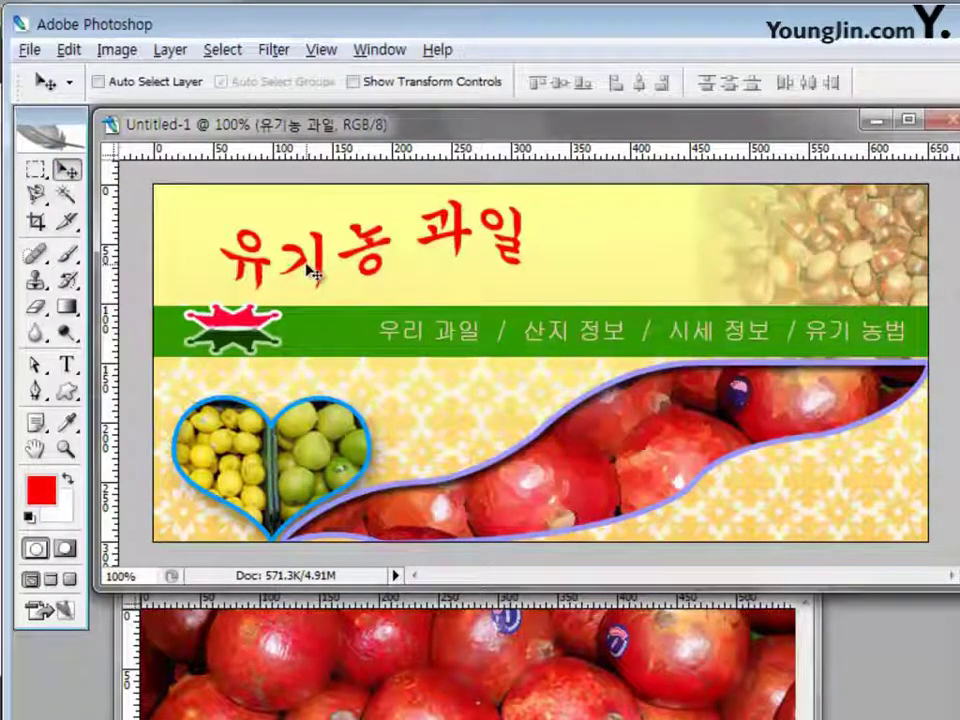
pyautogui.hotkey('alt', 'Down')
pyautogui.hotkey('alt', 'Down')
pyautogui.hotkey('alt', 'Down')
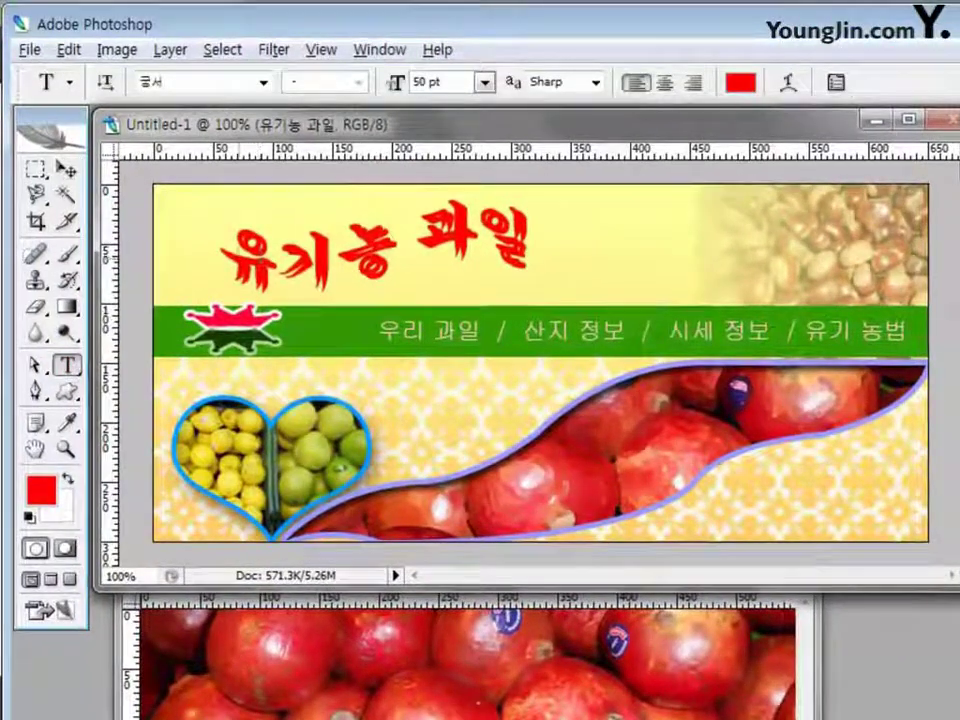
# - Change the text colour of the title copy to black
pyautogui.moveTo(222, 250); pyautogui.dragTo(538, 262)
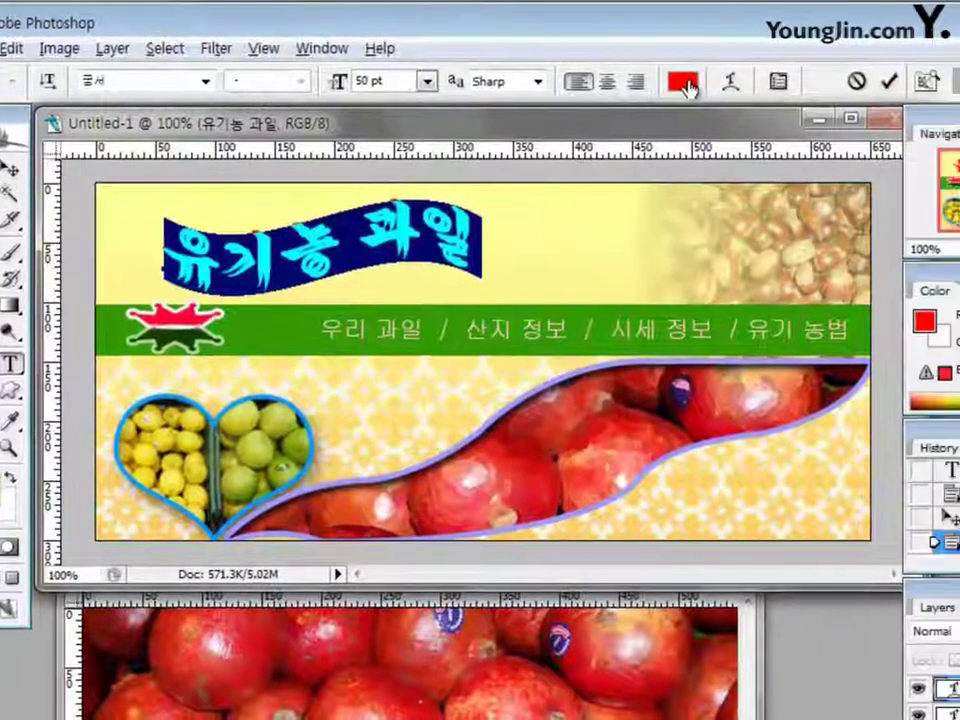
pyautogui.click(742, 84)
pyautogui.write('0')
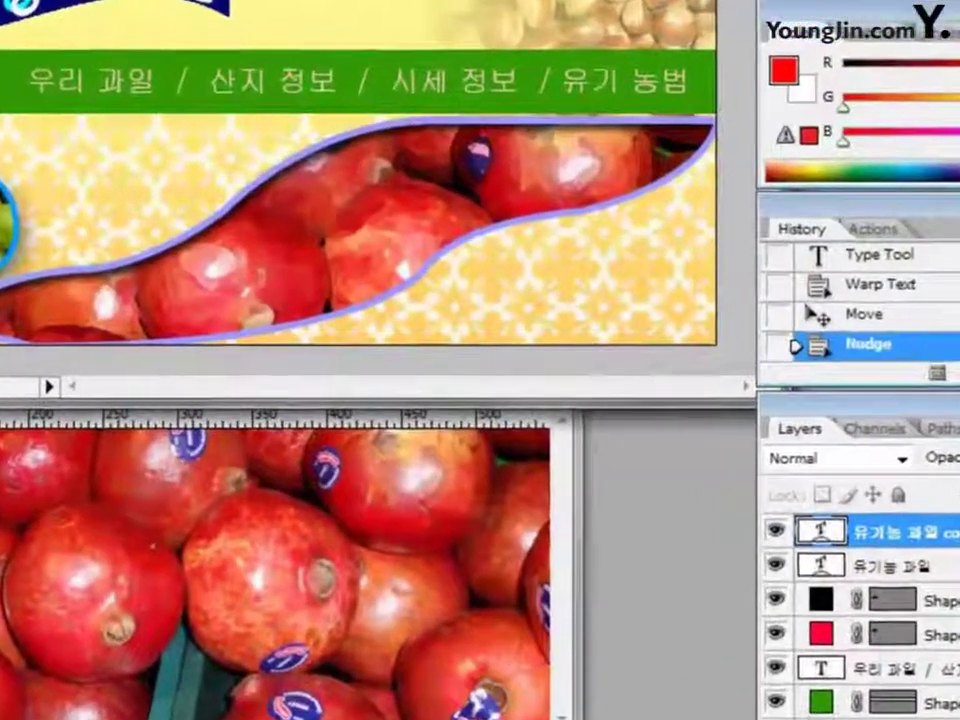
pyautogui.hotkey('ctrl', 'Return')
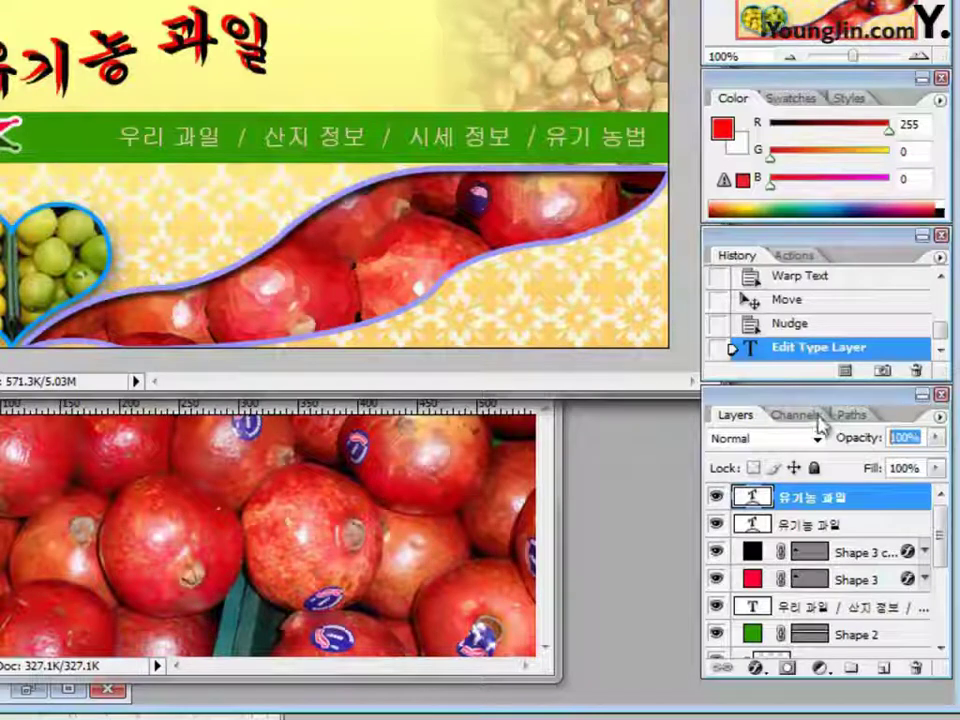
# - Set the black title copy's opacity to 50% and move the red title layer above it
pyautogui.write('50')
pyautogui.press('Return')
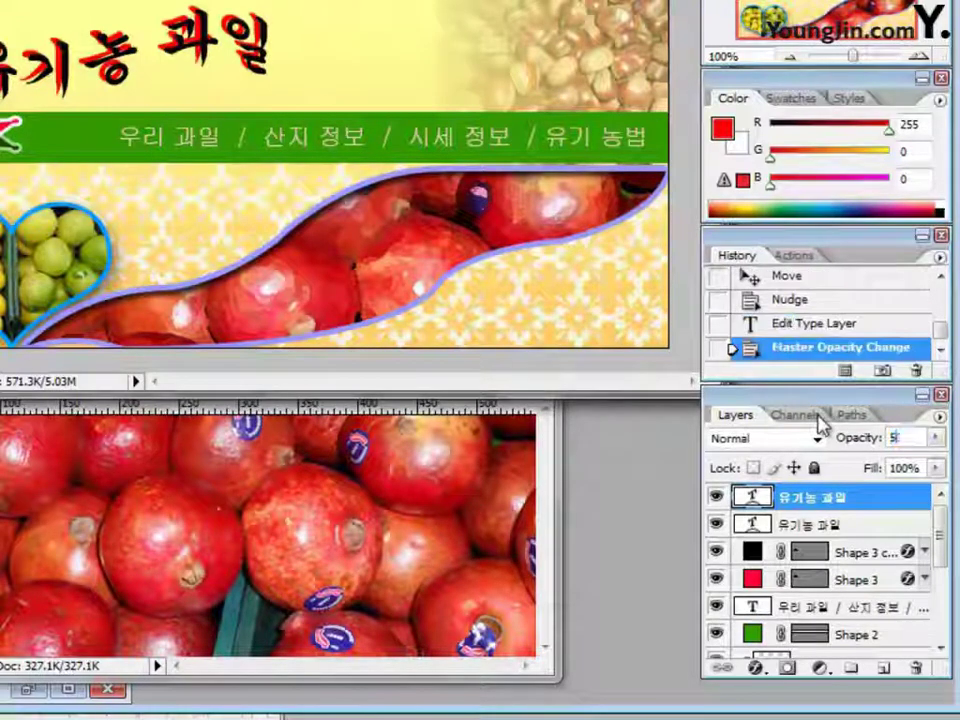
pyautogui.click(848, 525)
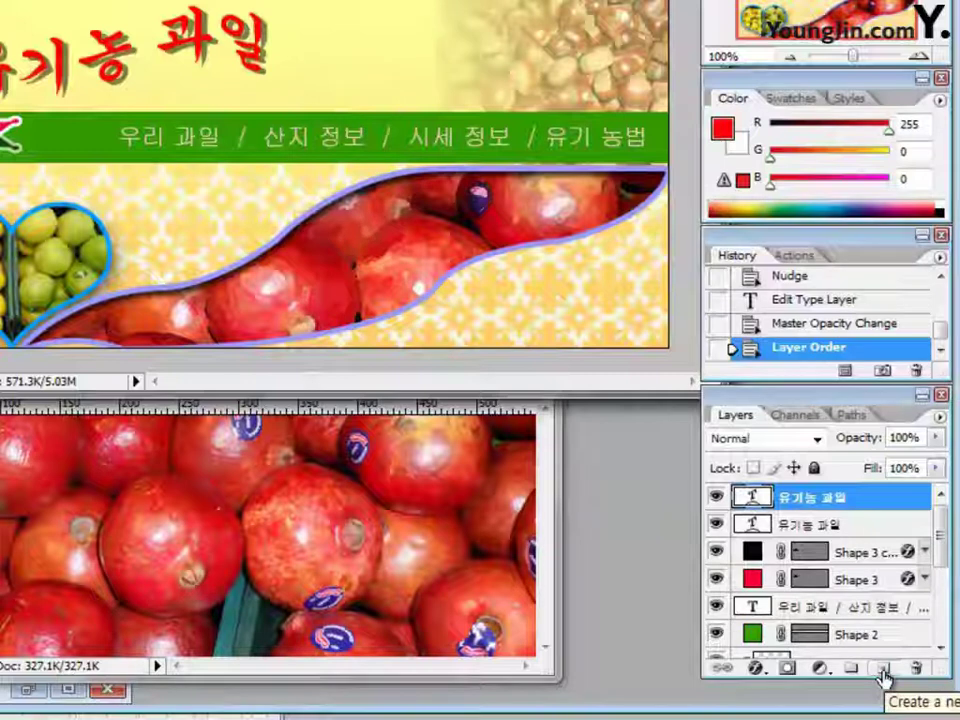
# - Create a new layer and set up type with the 돋움 font, a 24 pt size and text colour 000000
pyautogui.click(883, 676)
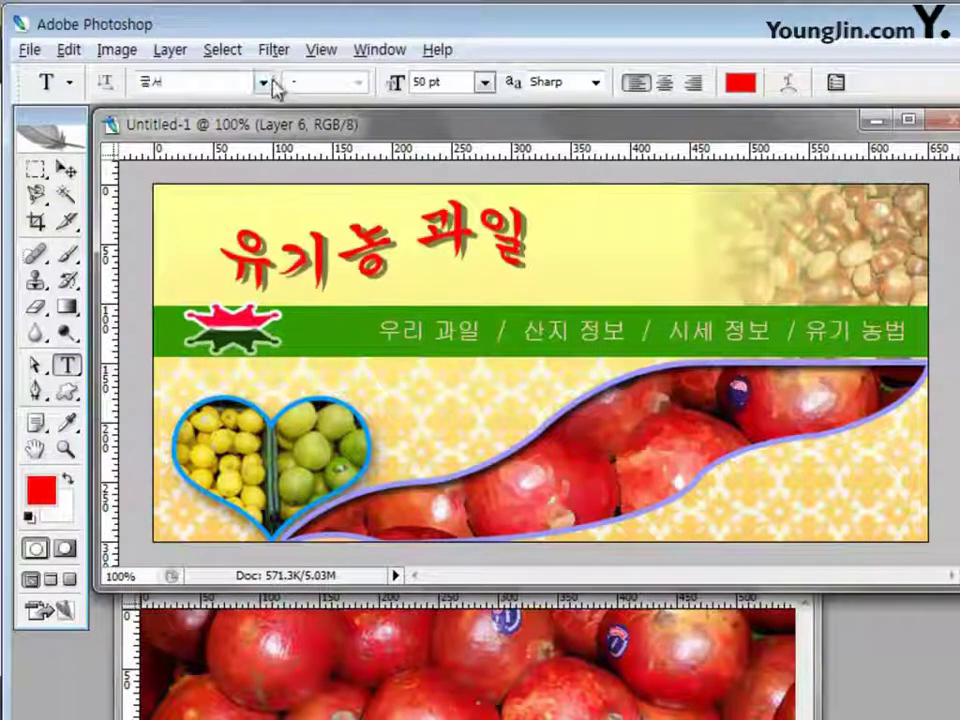
pyautogui.click(263, 82)
pyautogui.click(200, 146)
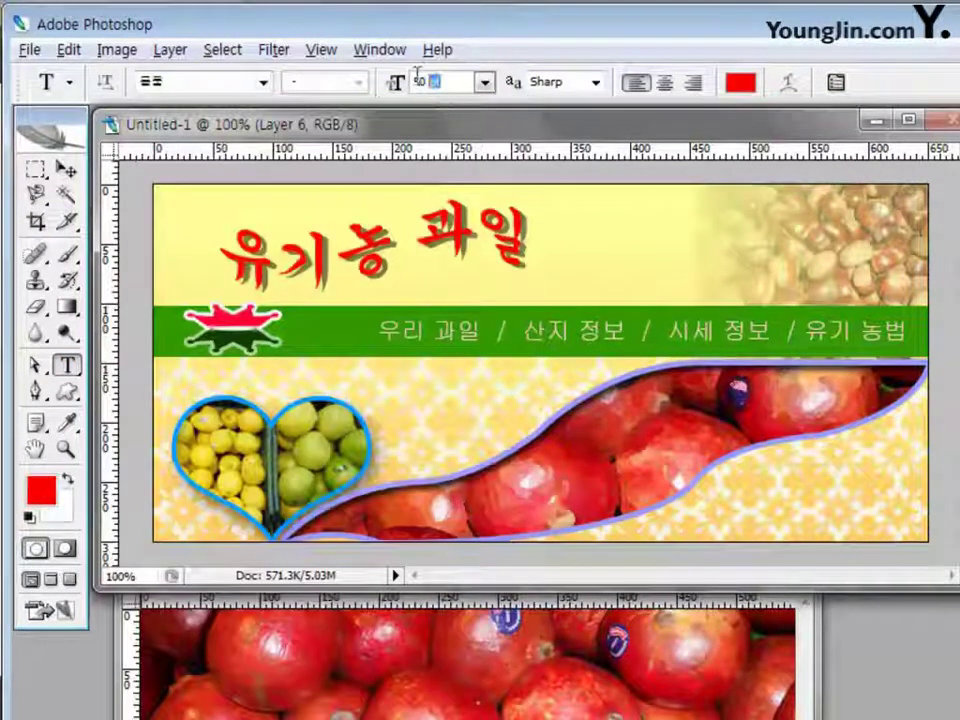
pyautogui.write('24')
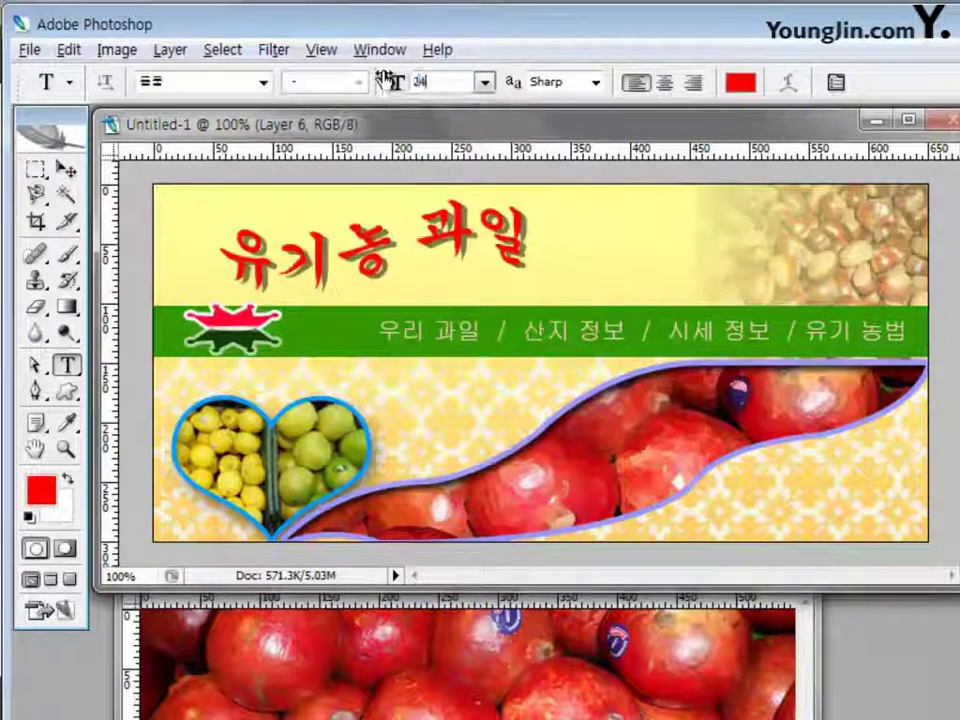
pyautogui.click(740, 82)
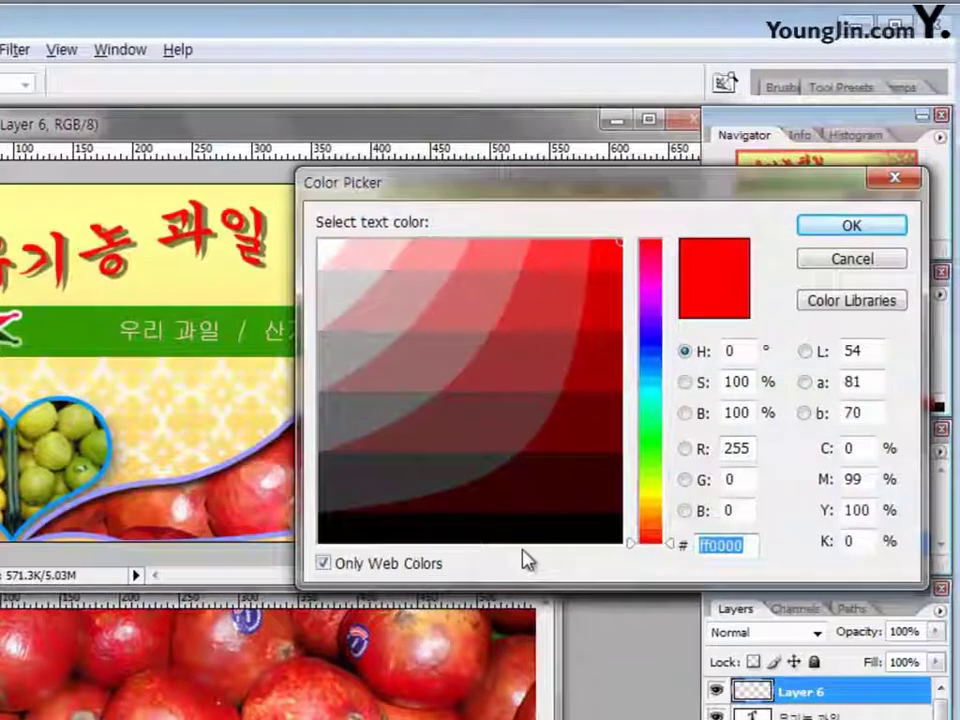
pyautogui.click(439, 526)
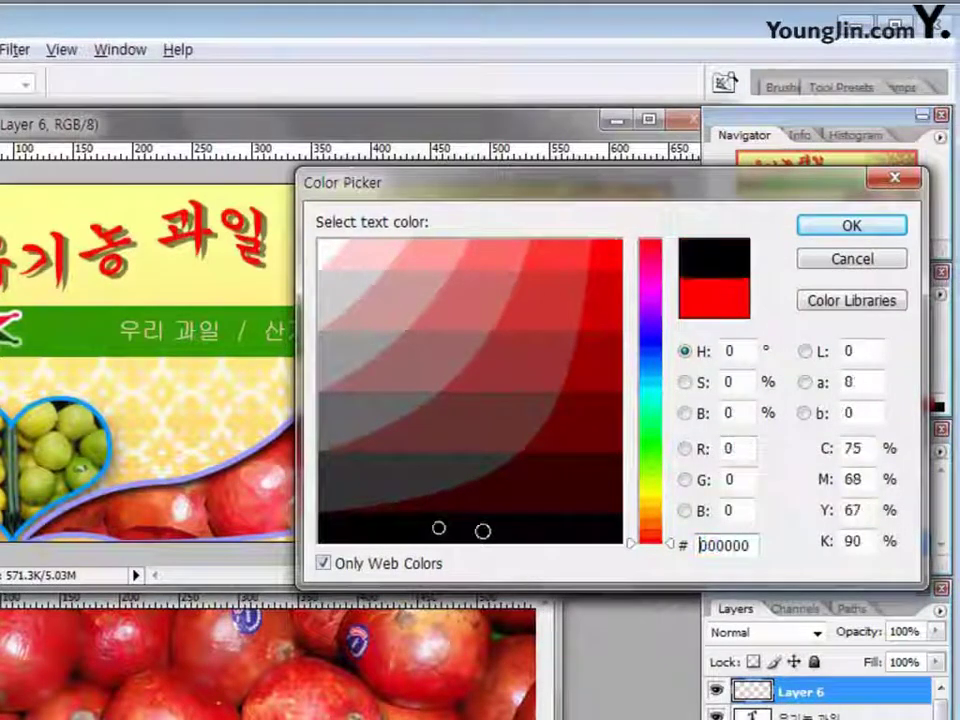
pyautogui.click(853, 227)
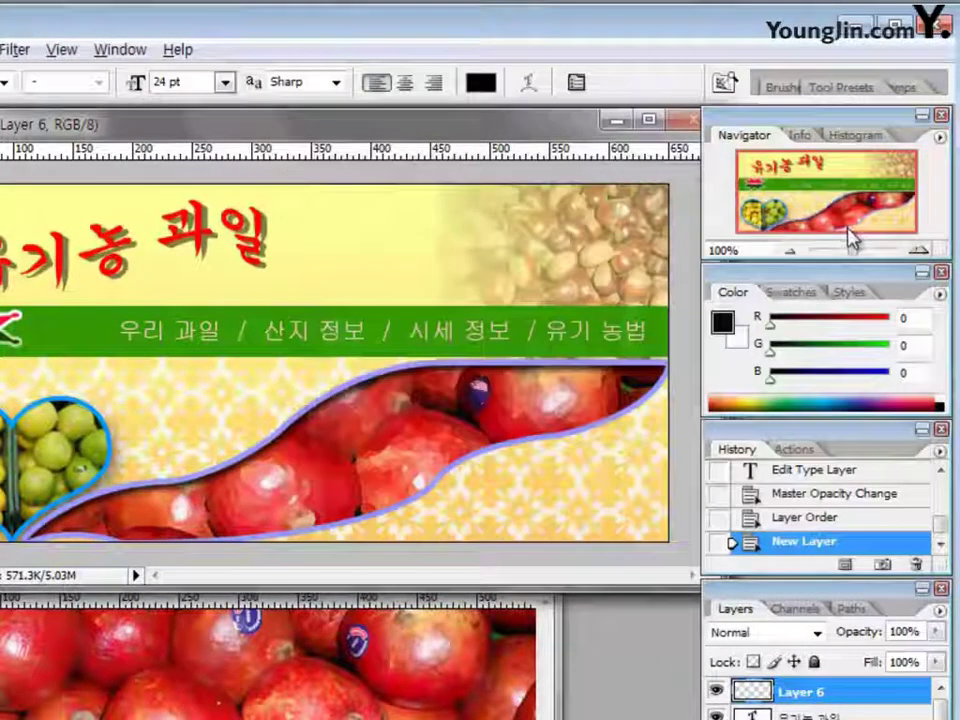
# - Add the text "주문 : 홈페이지" in the banner's lower-right corner, below the wavy pomegranate photo
pyautogui.click(445, 516)
pyautogui.write('주')
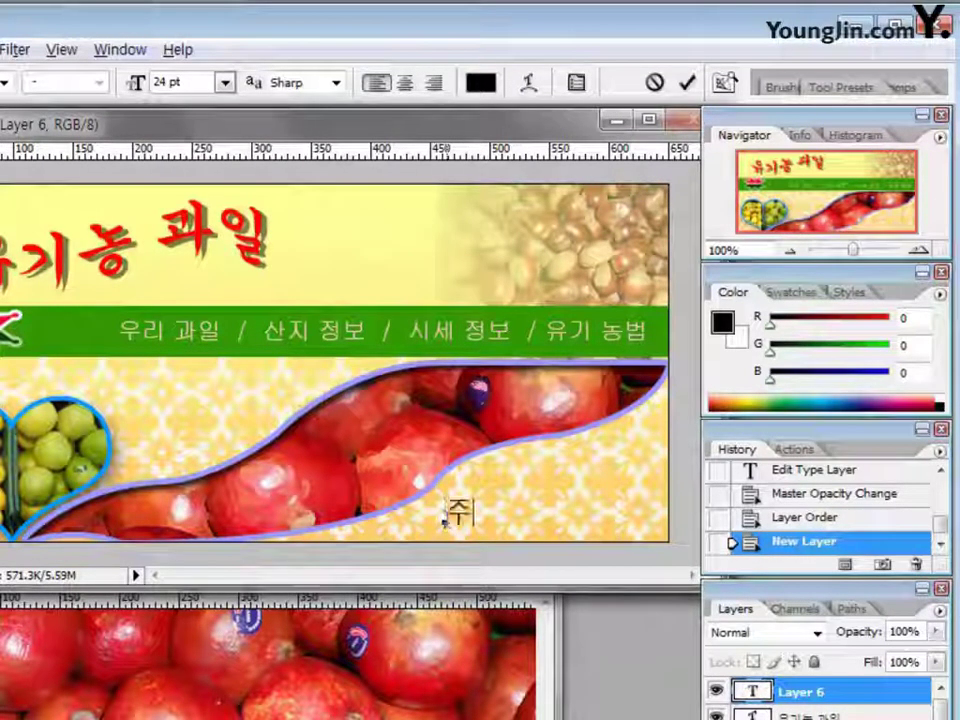
pyautogui.write('문 : 홈페이')
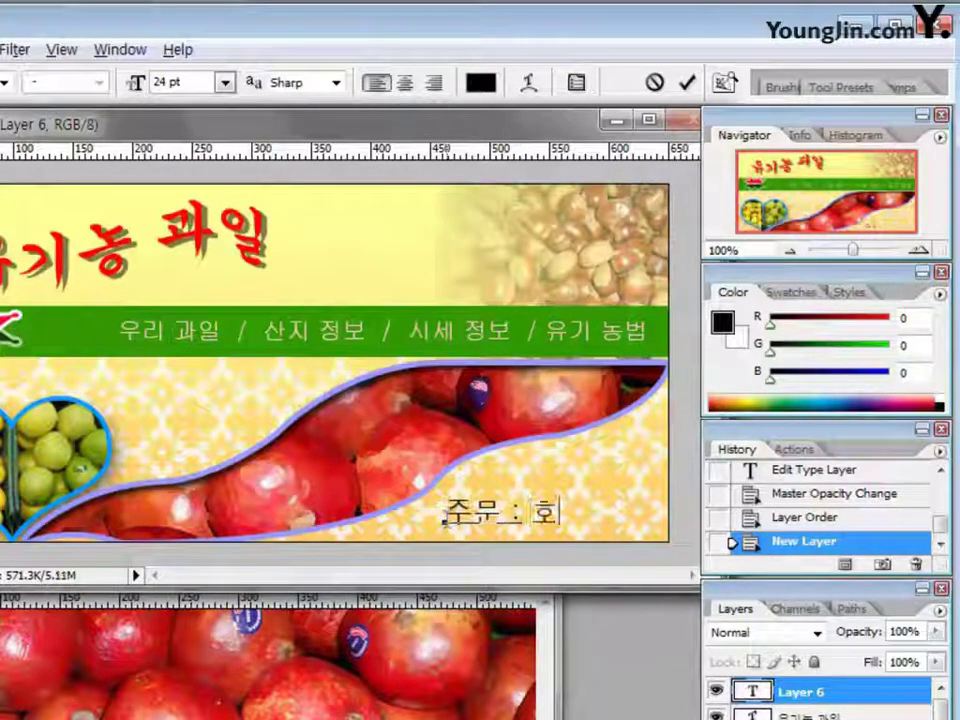
pyautogui.press('BackSpace')
pyautogui.press('BackSpace')
pyautogui.press('BackSpace')
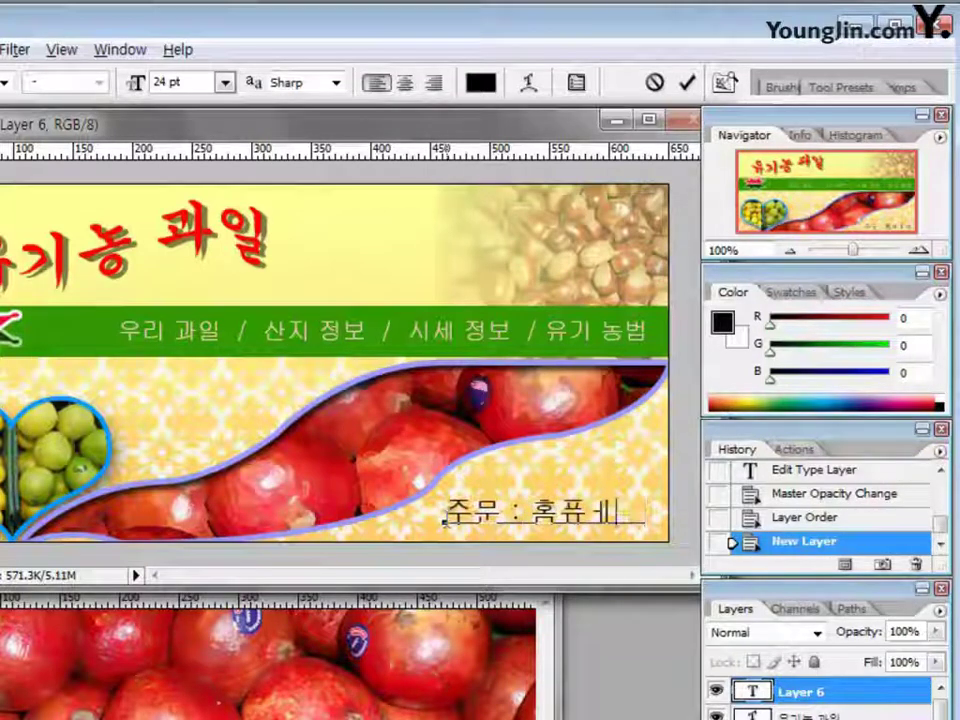
pyautogui.write('페이지')
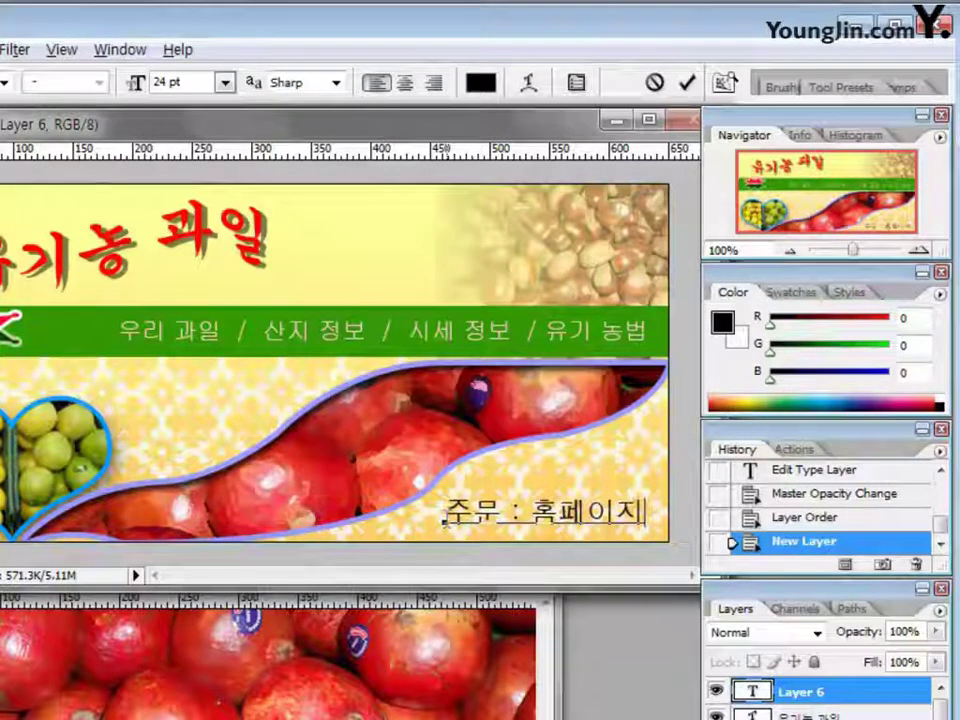
pyautogui.click(687, 82)
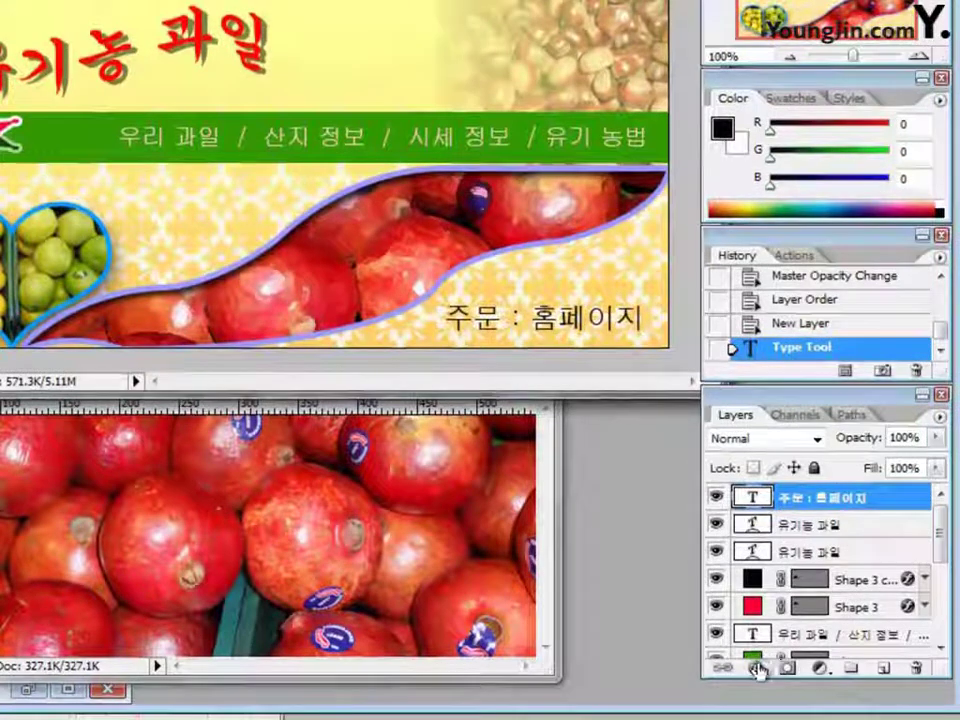
# - Add a 1 px outside stroke in colour 00ffff to the "주문 : 홈페이지" text
pyautogui.click(757, 668)
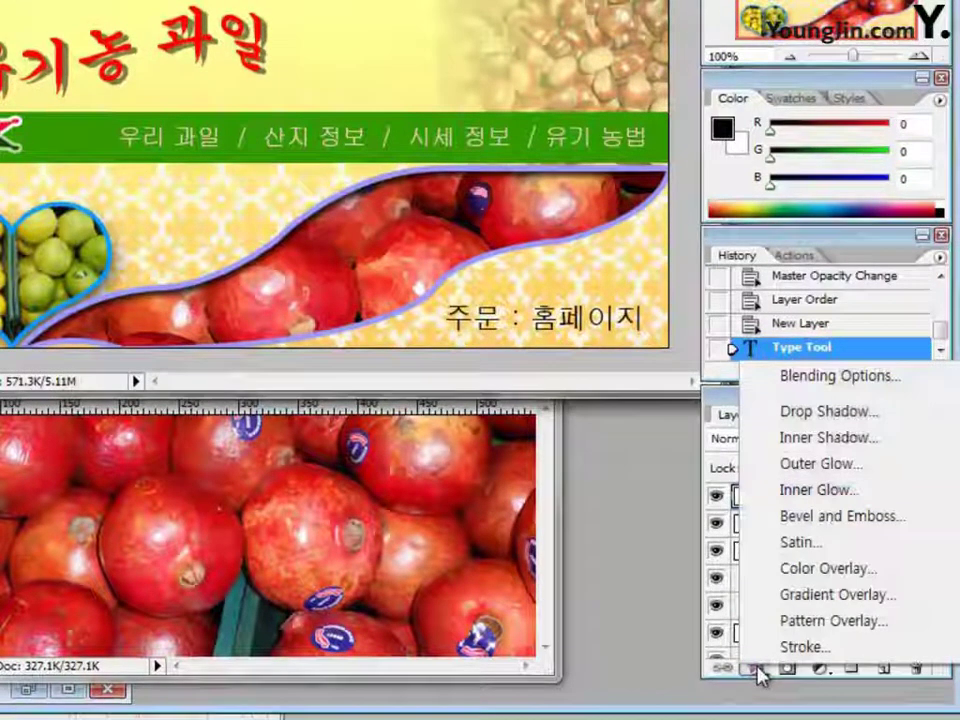
pyautogui.click(795, 650)
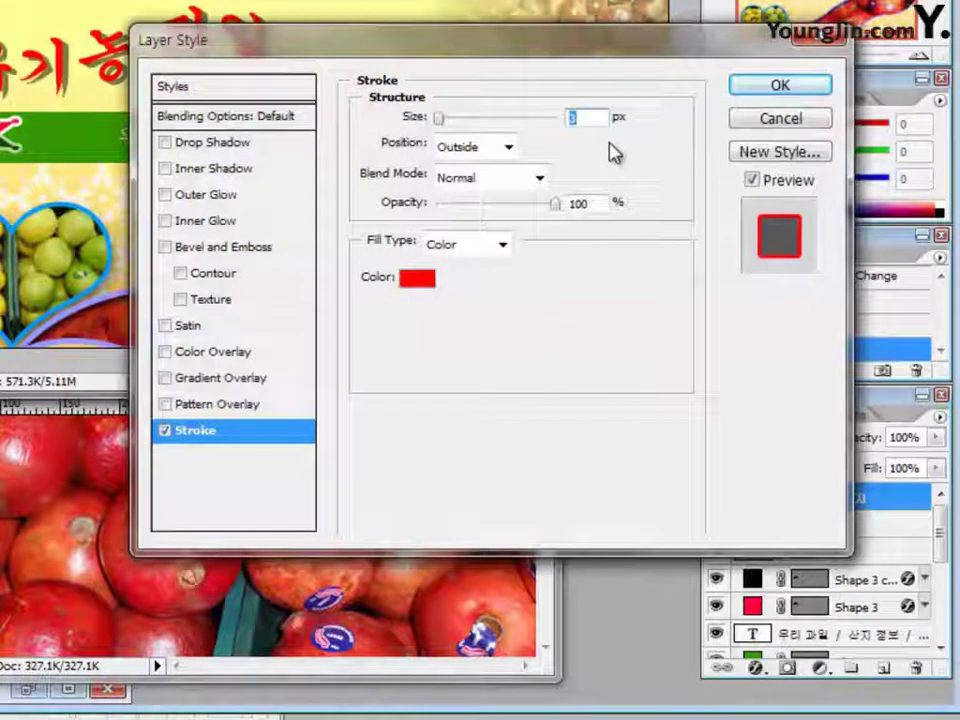
pyautogui.write('1')
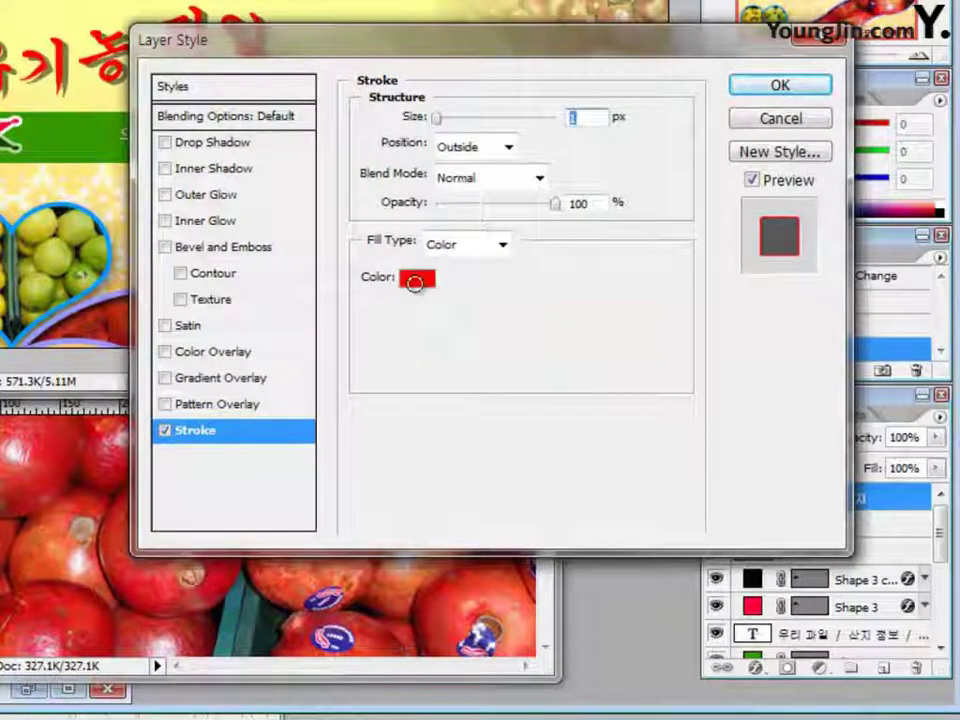
pyautogui.click(413, 279)
pyautogui.moveTo(752, 353); pyautogui.dragTo(641, 364)
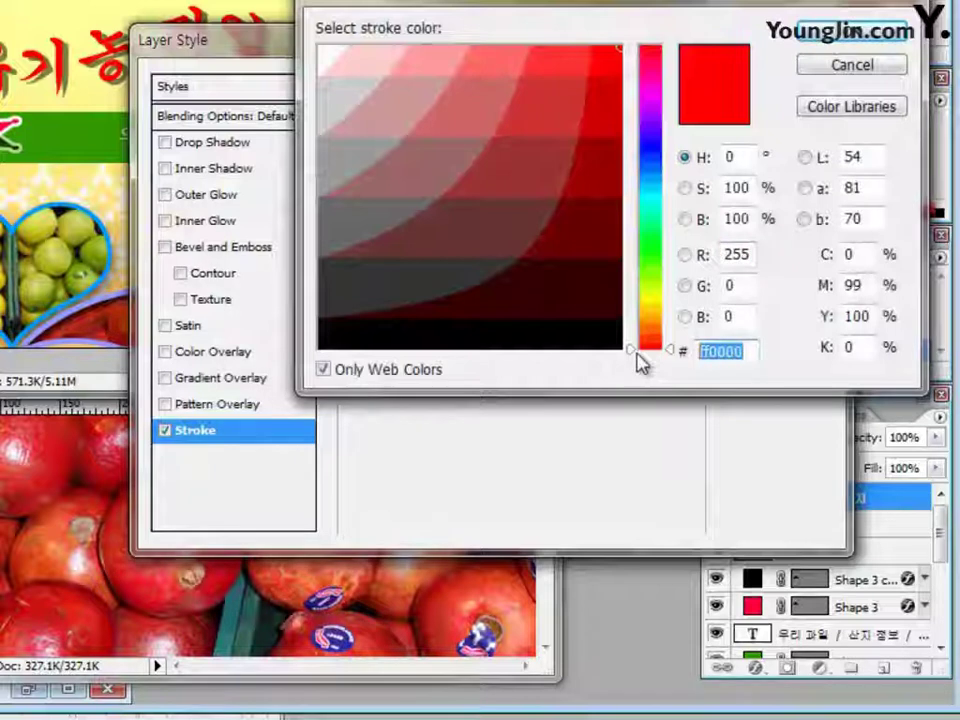
pyautogui.write('00')
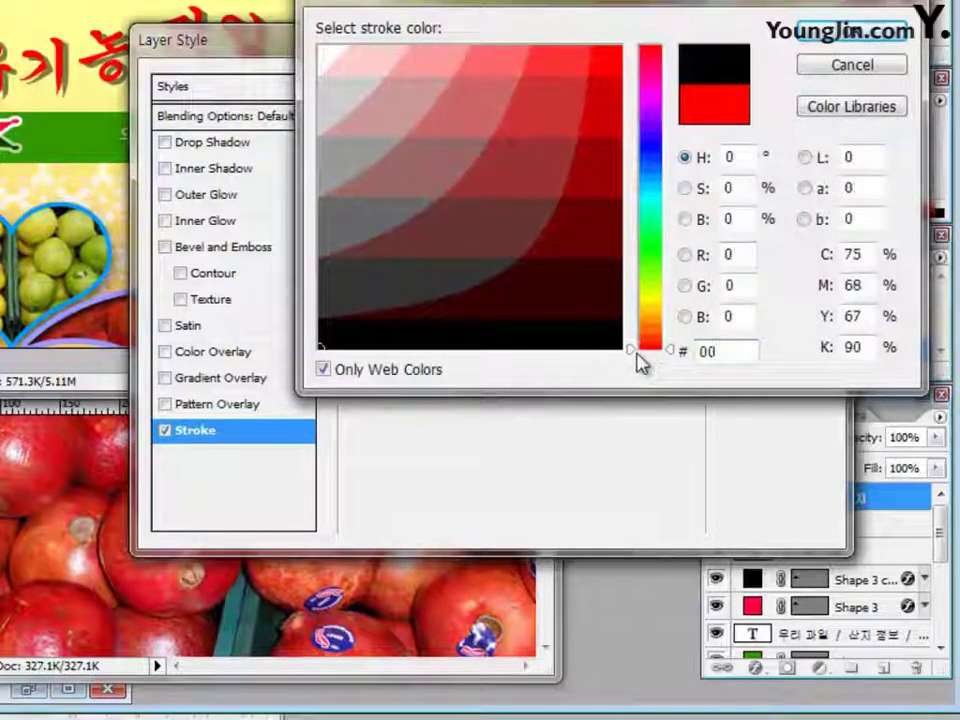
pyautogui.write('ffff')
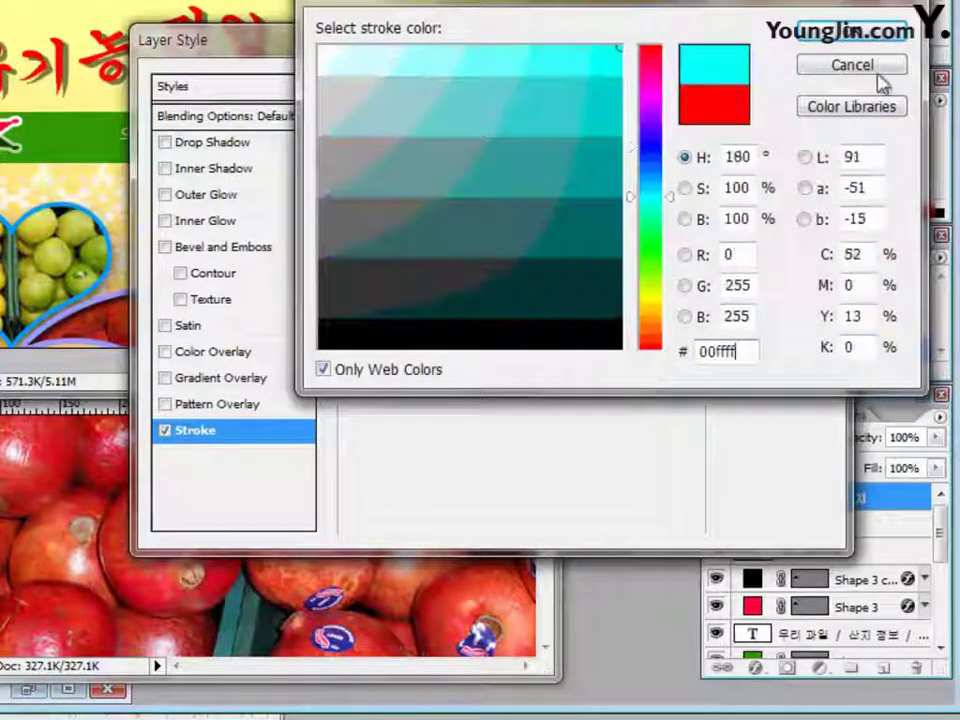
pyautogui.click(850, 33)
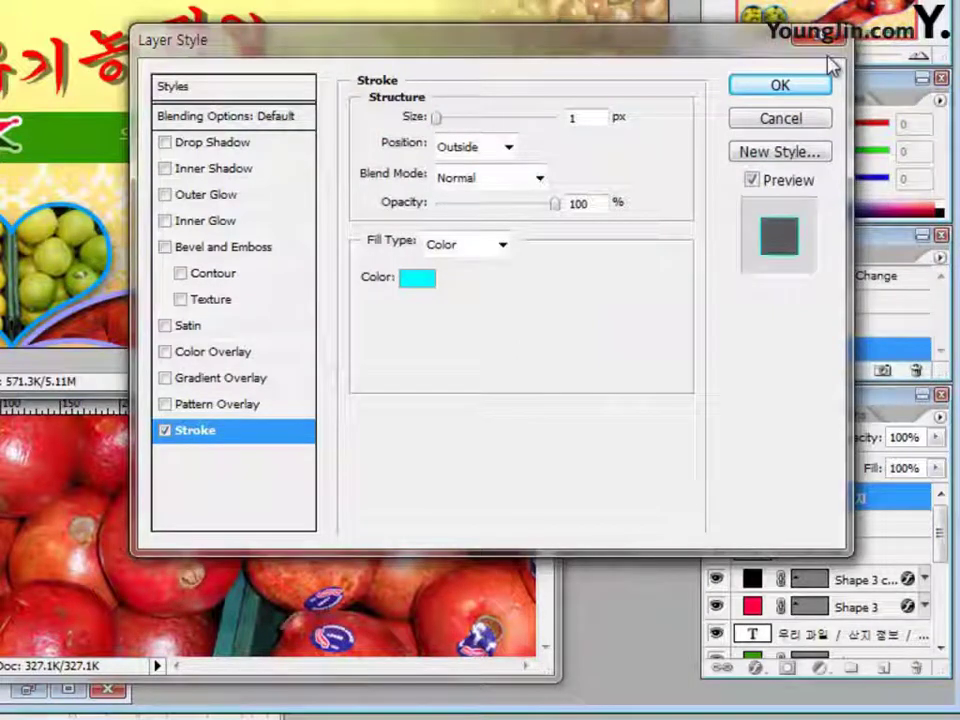
pyautogui.click(780, 86)
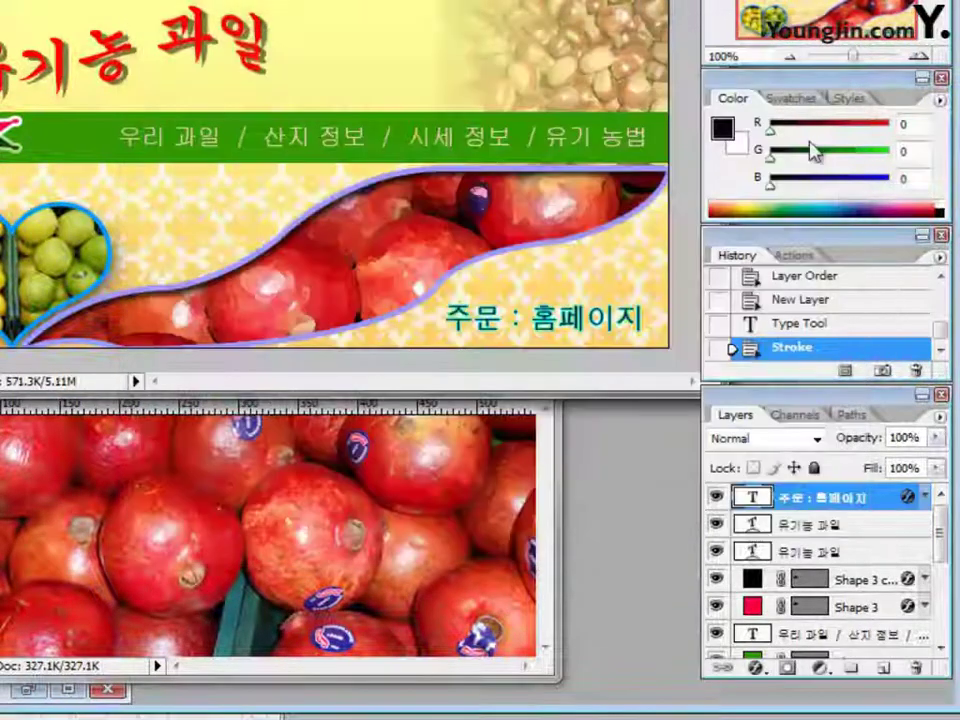
# - Create a new layer and set up type with the Arial Regular font, a 24 pt size and text colour 3300ff
pyautogui.click(880, 670)
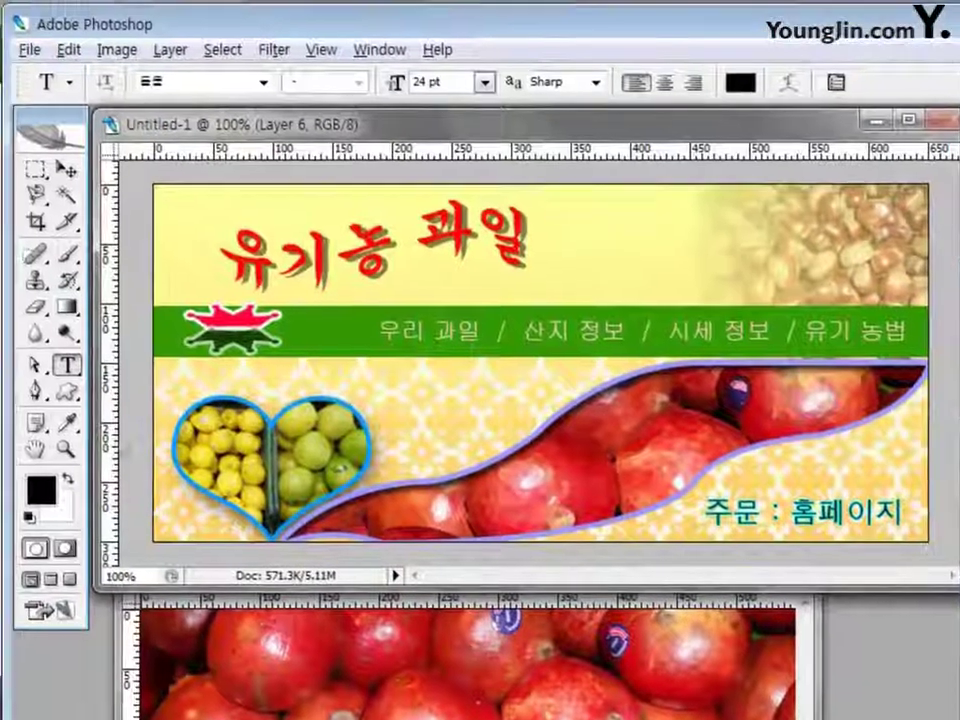
pyautogui.click(264, 82)
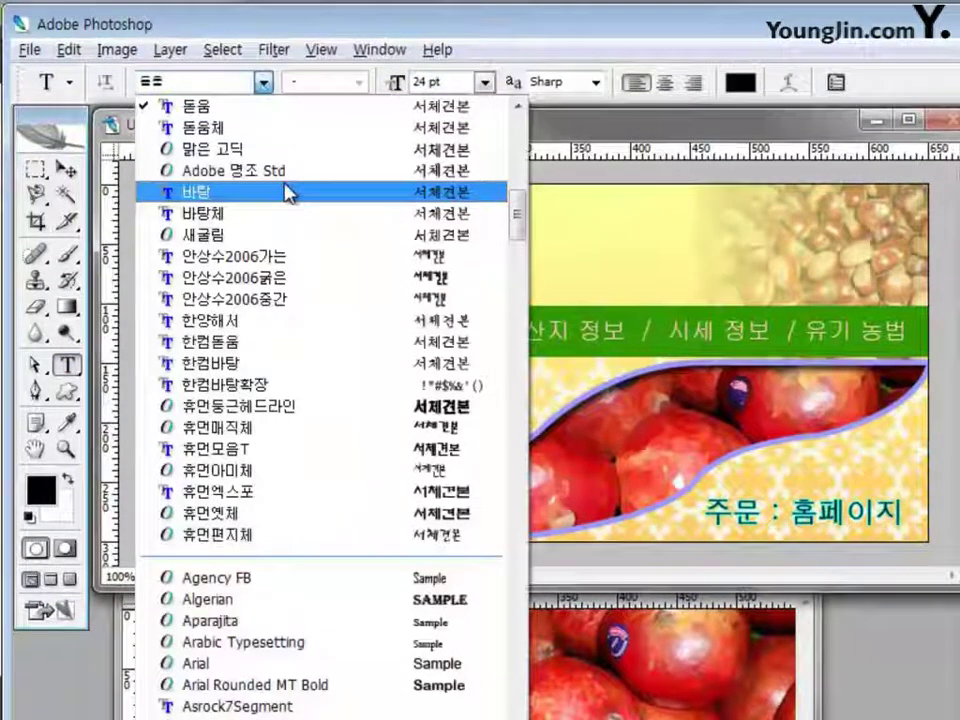
pyautogui.click(315, 664)
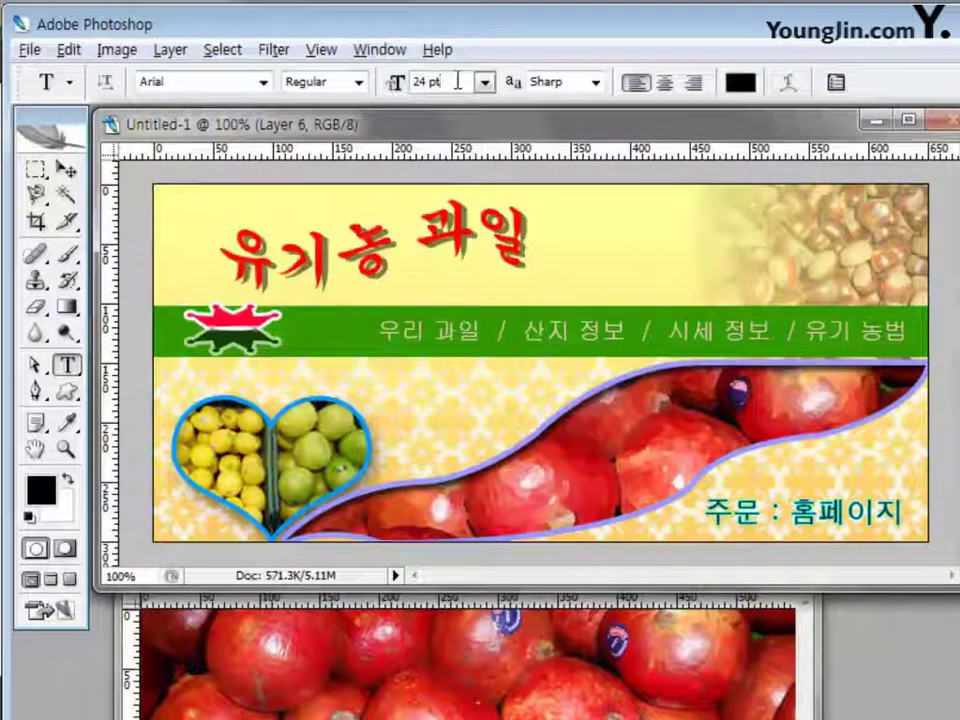
pyautogui.click(390, 80)
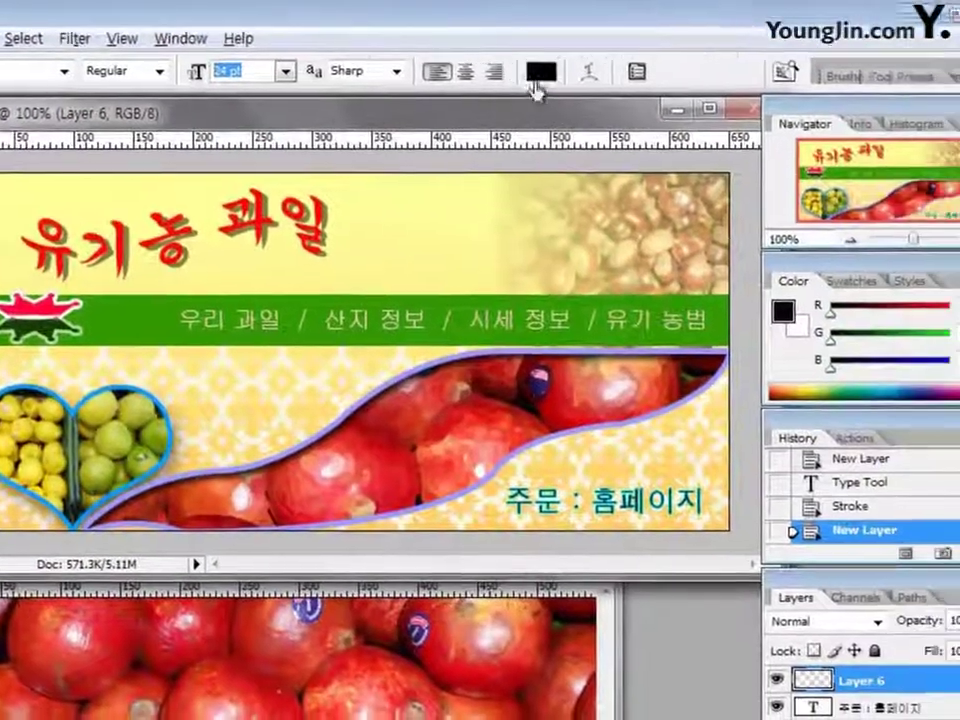
pyautogui.click(740, 82)
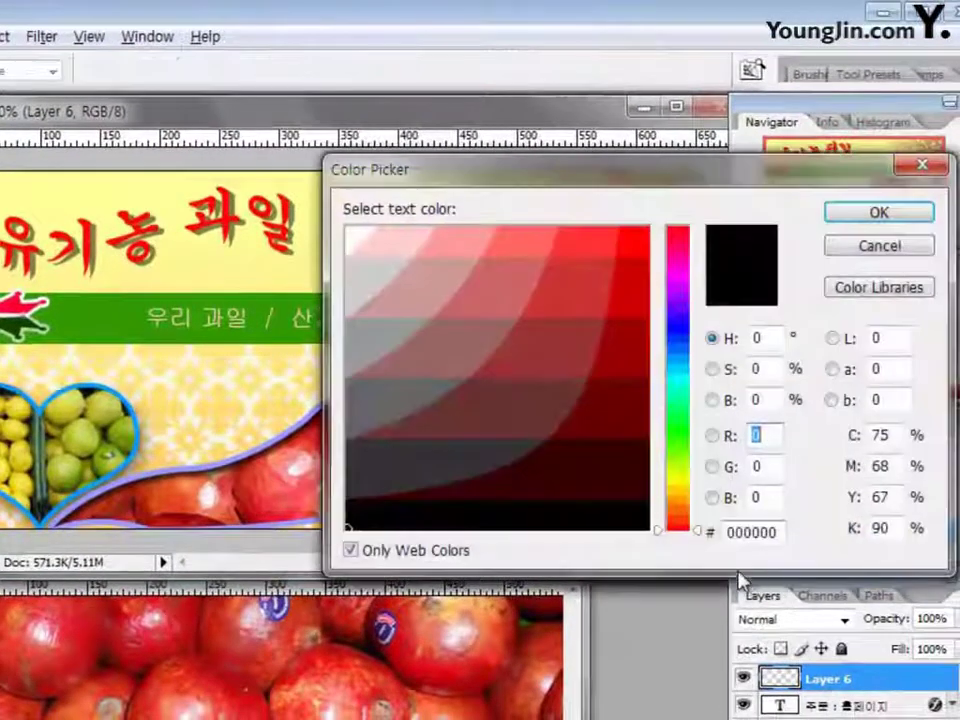
pyautogui.click(776, 534)
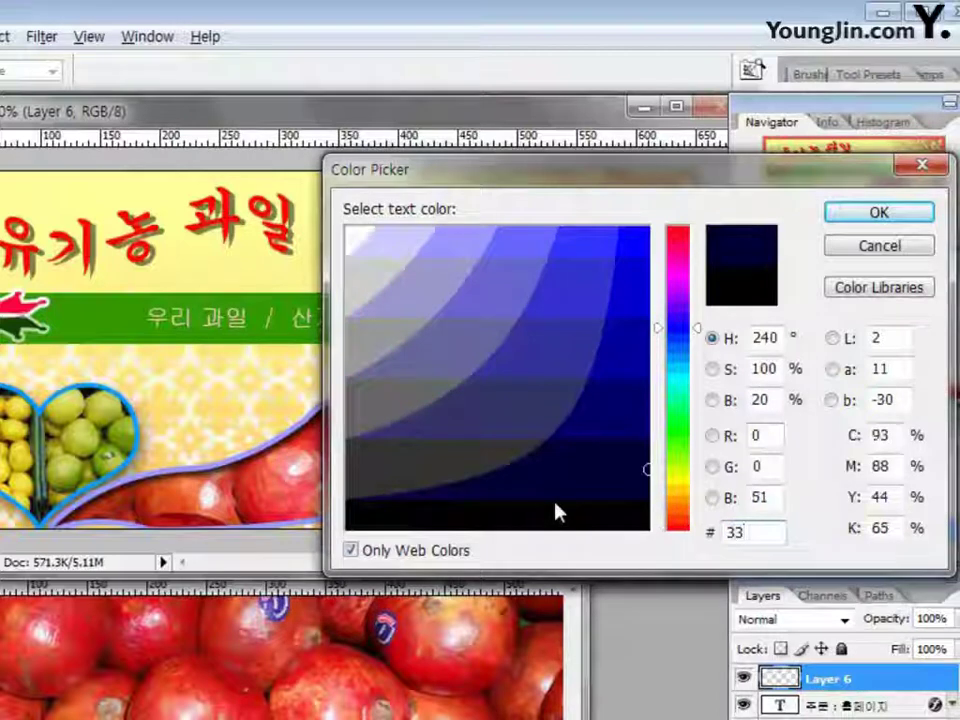
pyautogui.write('00ㄹ')
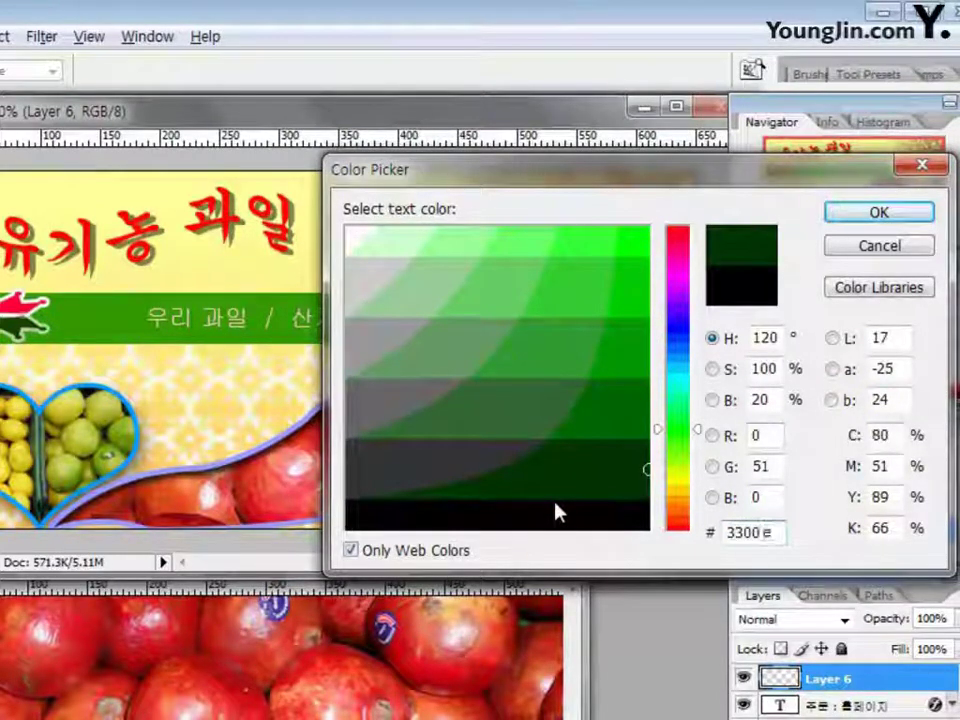
pyautogui.press('BackSpace')
pyautogui.write('ff')
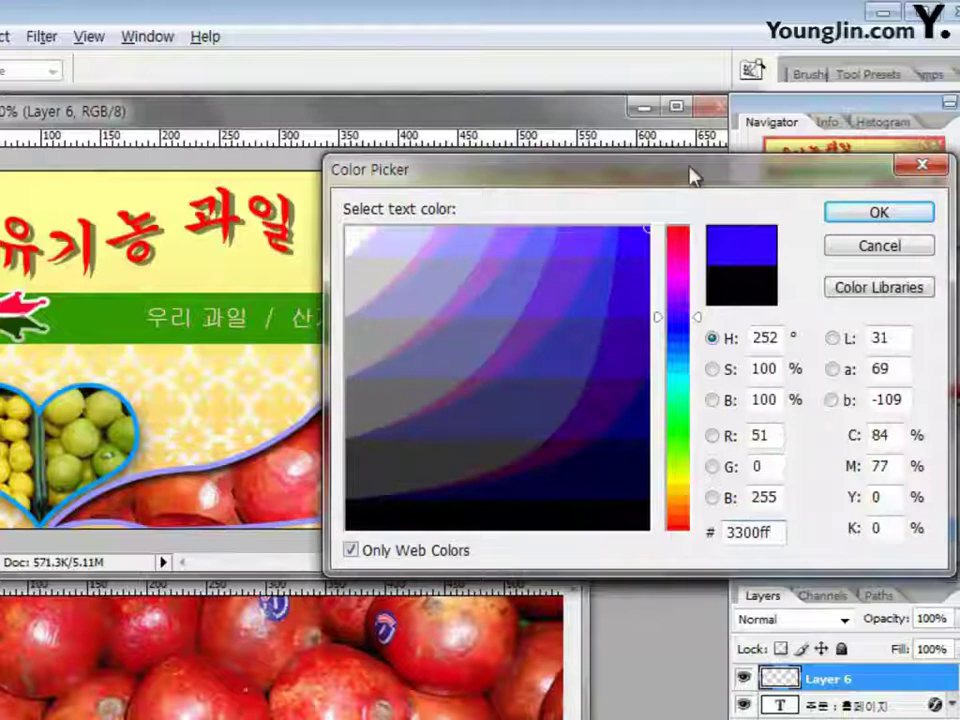
pyautogui.click(874, 219)
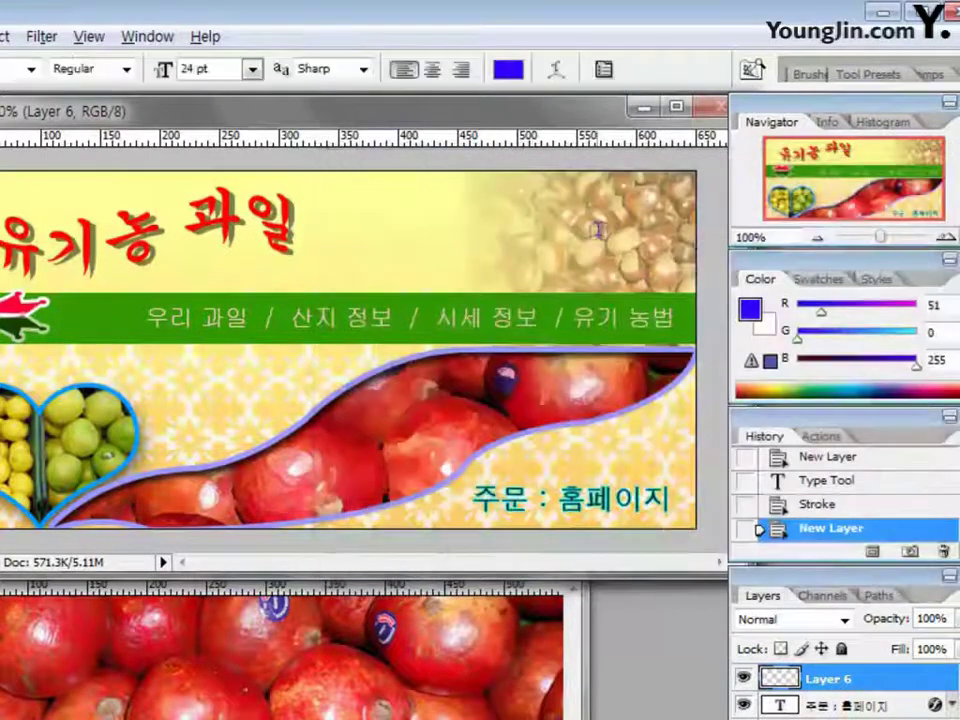
# - Add the order phone number as text over the faded nut photo, just above the green menu band
pyautogui.click(508, 265)
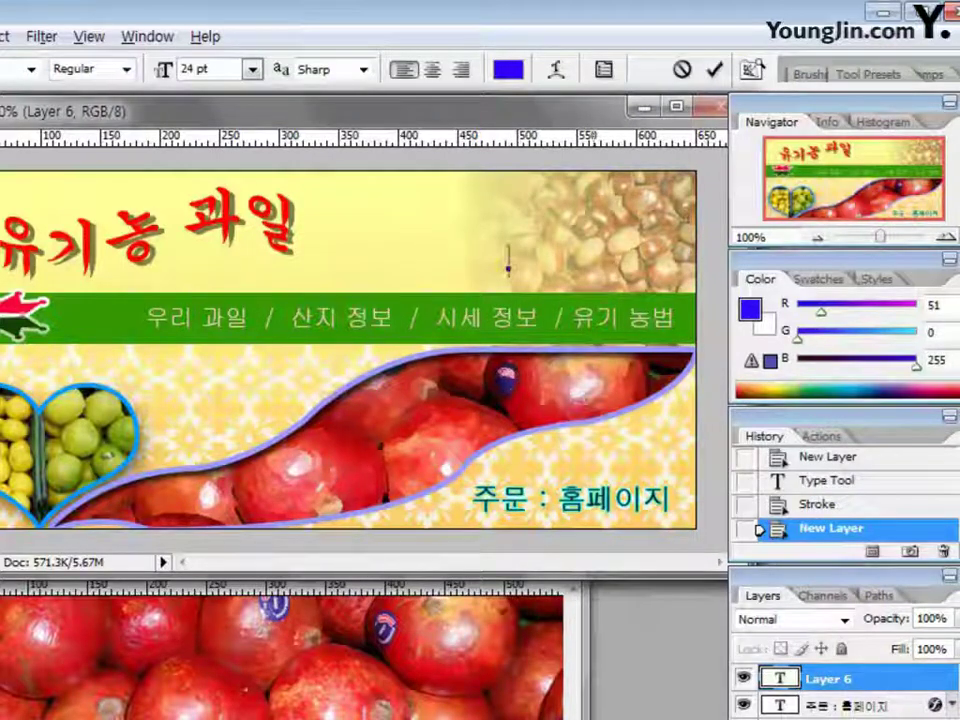
pyautogui.write('.1588')
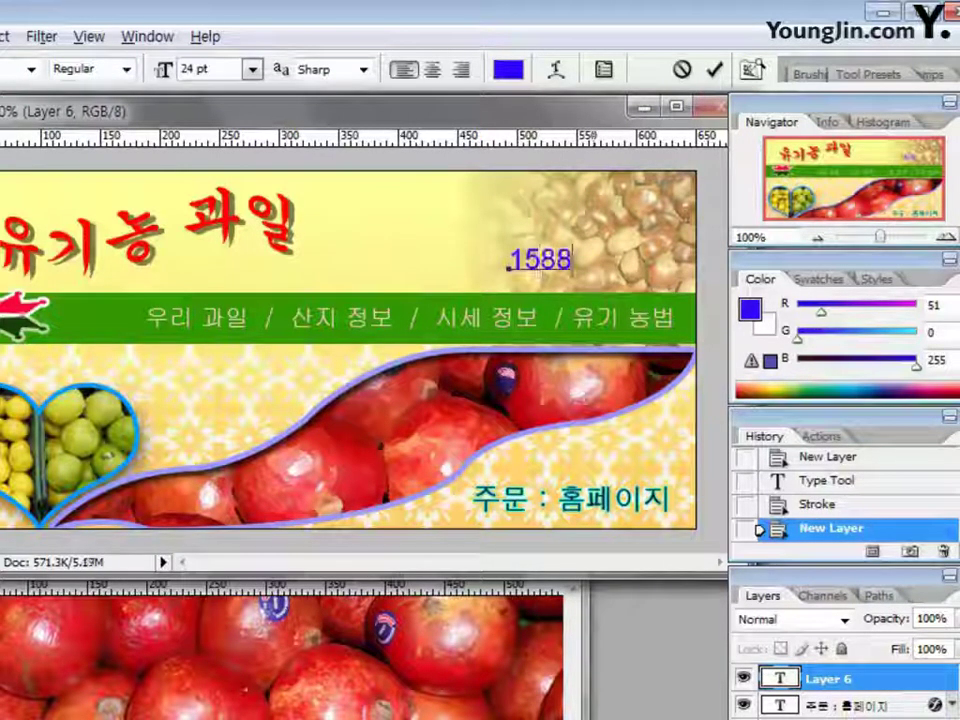
pyautogui.write('-8989')
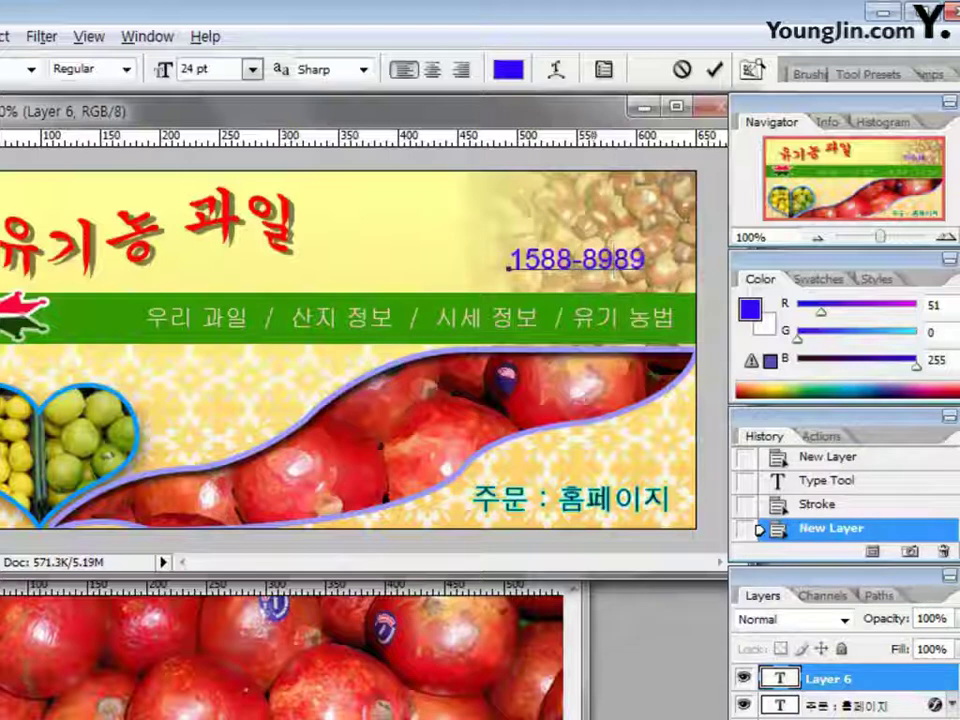
pyautogui.hotkey('ctrl', 'Return')
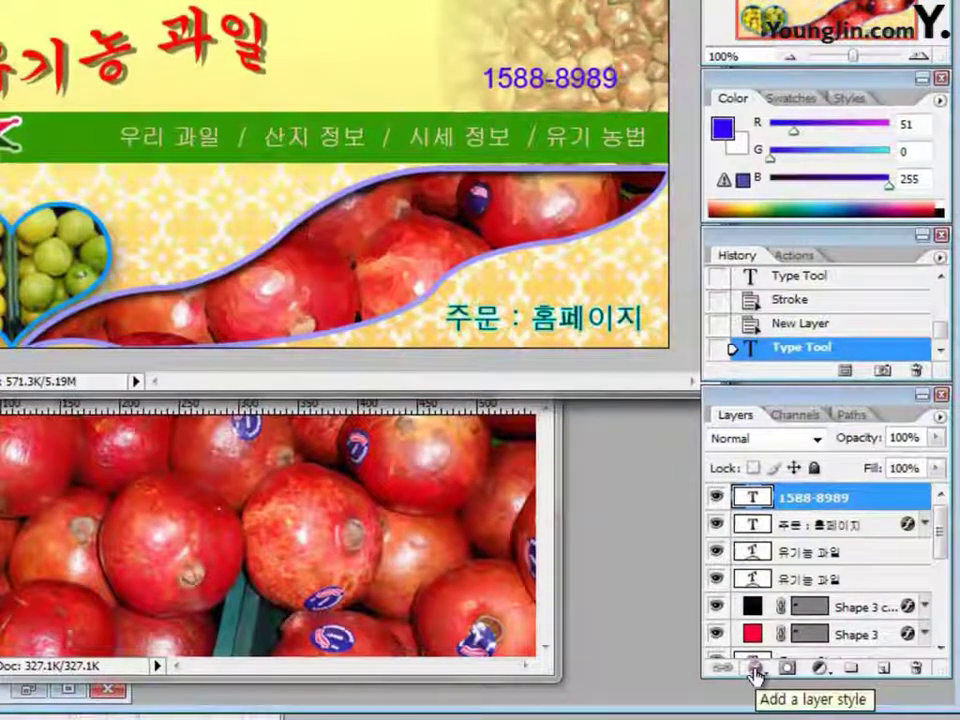
# - Add a 2 px outside stroke in white (ffffff) to the phone number text
pyautogui.click(755, 668)
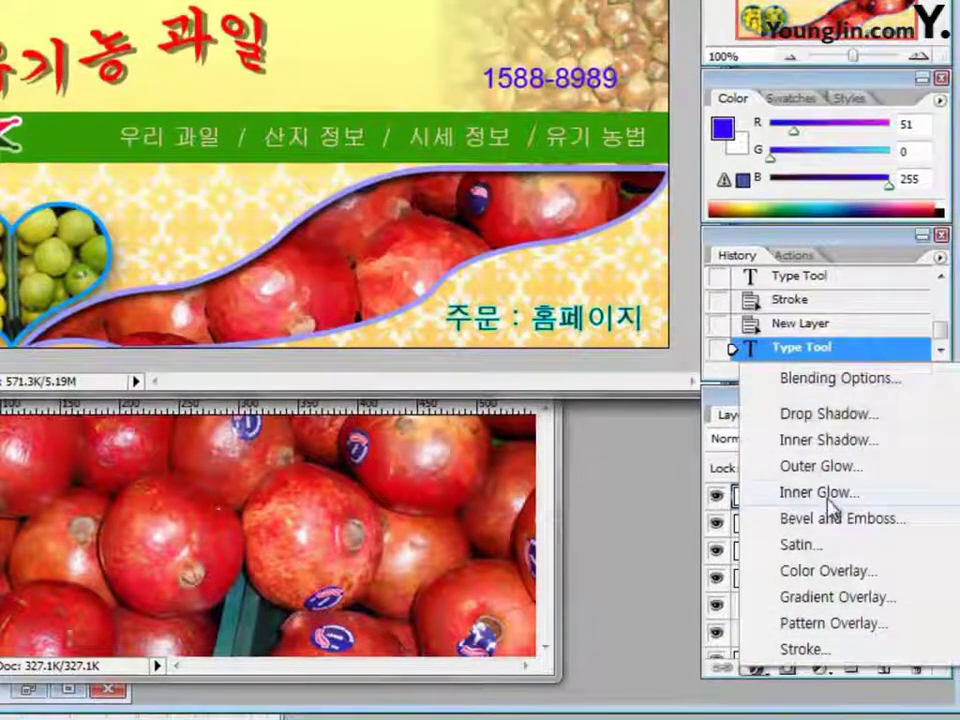
pyautogui.click(805, 650)
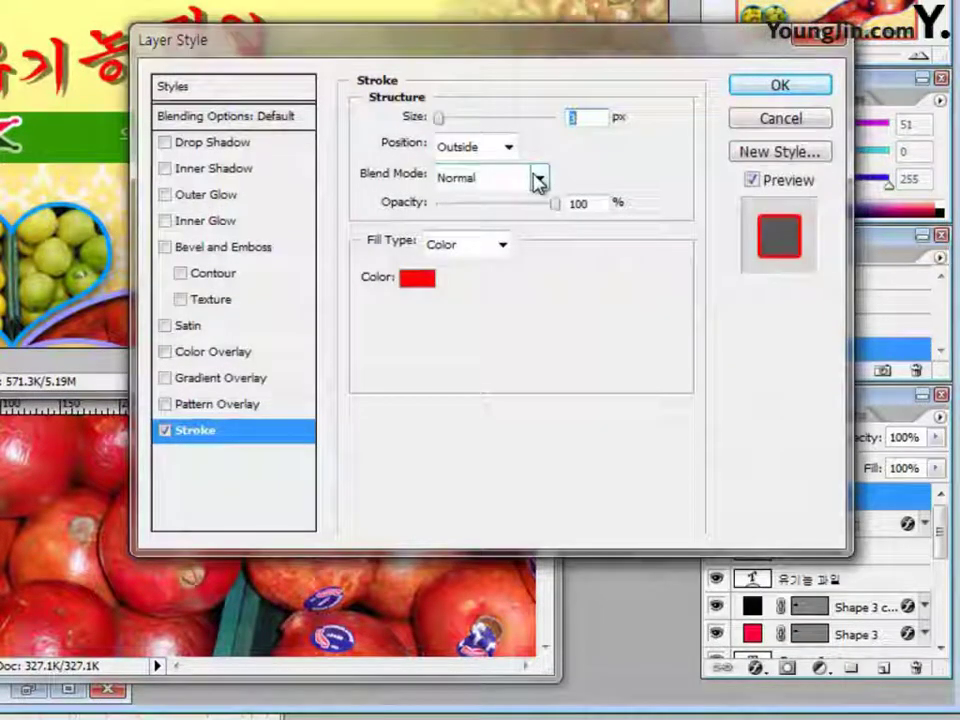
pyautogui.write('2')
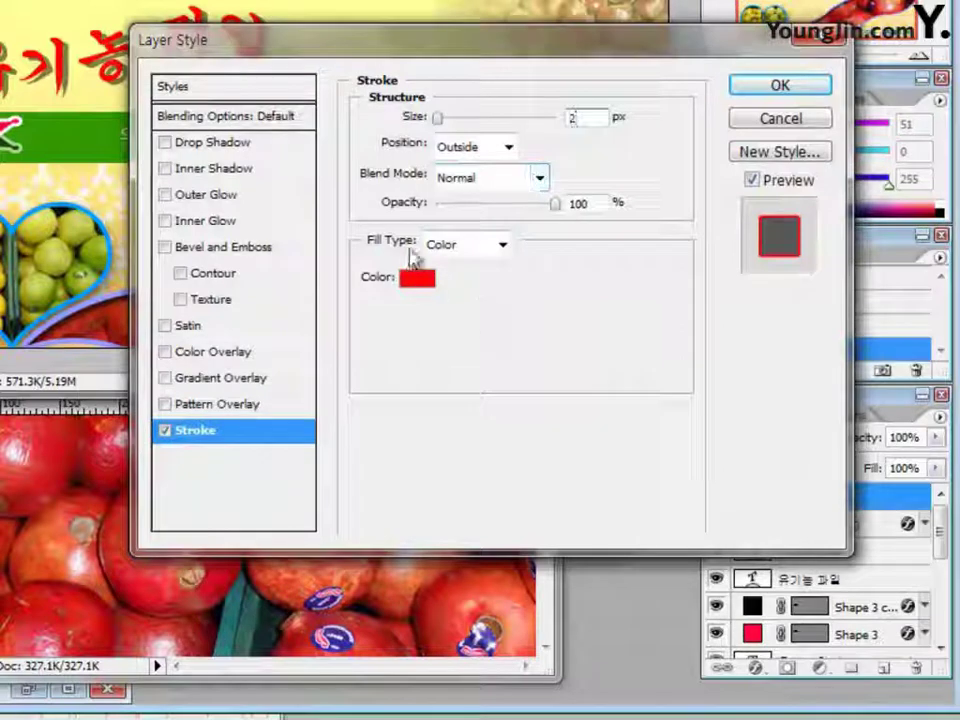
pyautogui.click(415, 282)
pyautogui.click(318, 55)
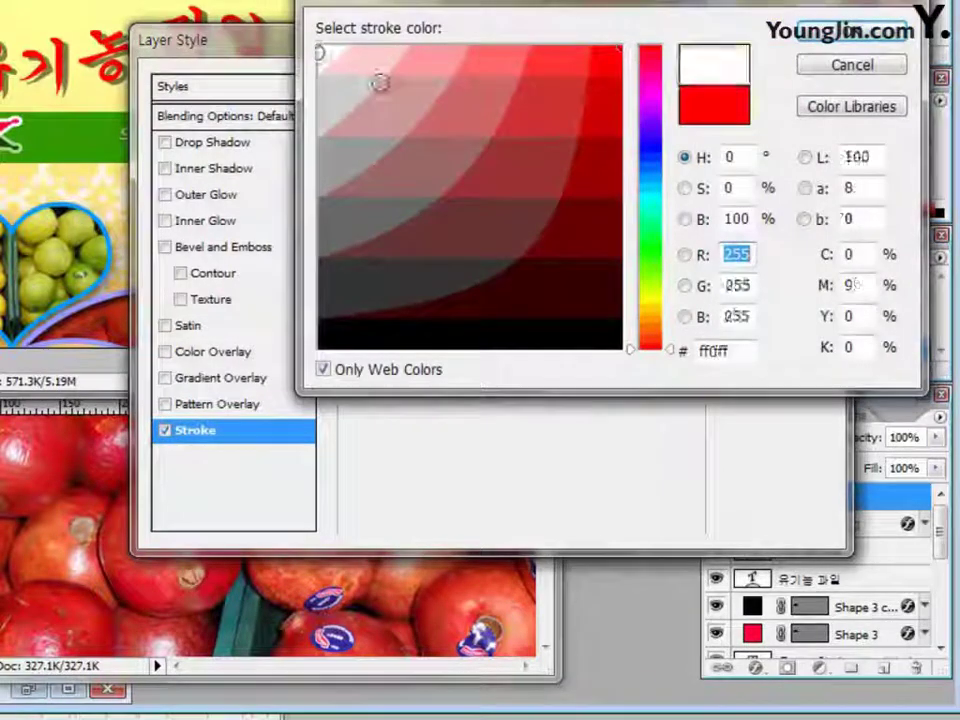
pyautogui.click(818, 38)
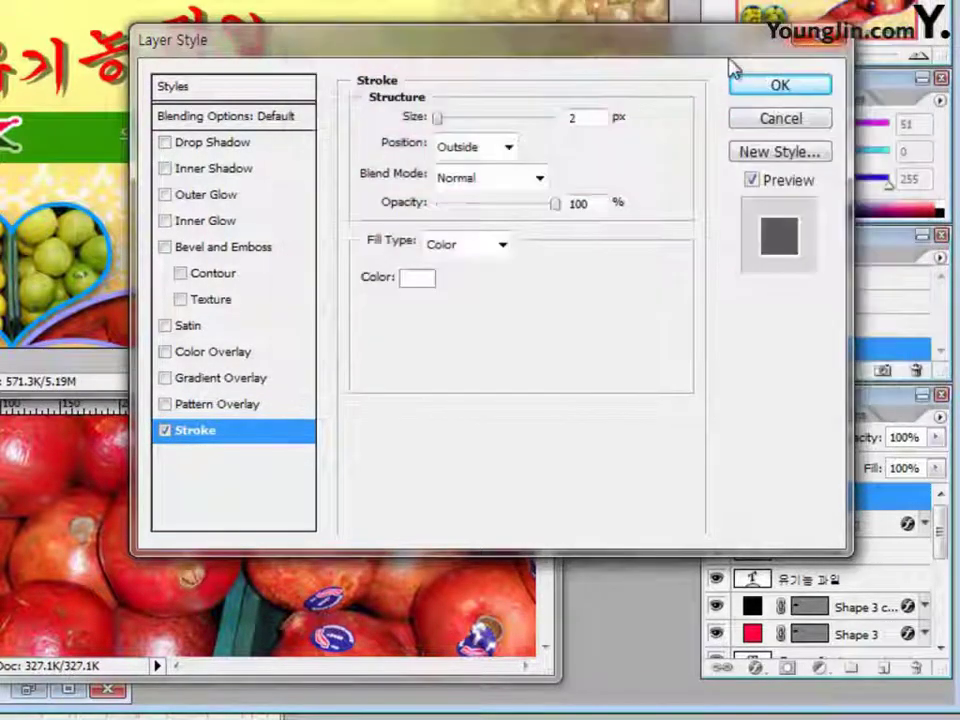
pyautogui.click(797, 90)
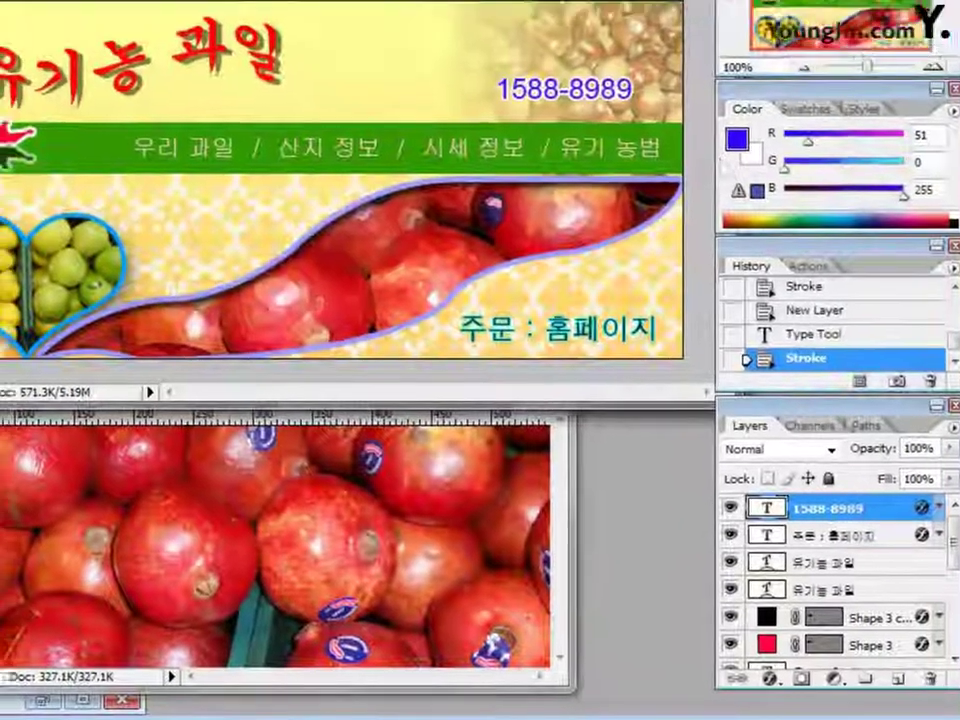
# - Nudge the phone number text right and slightly down, towards the right end of the green menu band
pyautogui.press('v')
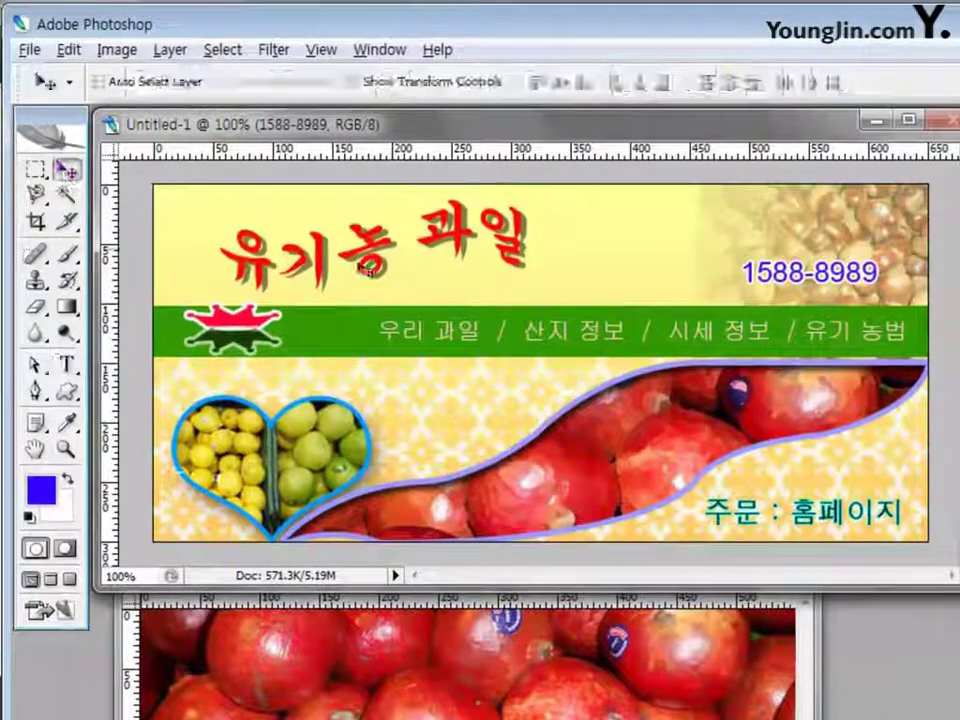
pyautogui.hotkey('shift', 'Right')
pyautogui.hotkey('shift', 'Right')
pyautogui.press('Right')
pyautogui.press('Right')
pyautogui.press('Right')
pyautogui.press('Right')
pyautogui.press('Right')
pyautogui.press('Right')
pyautogui.press('Right')
pyautogui.press('Right')
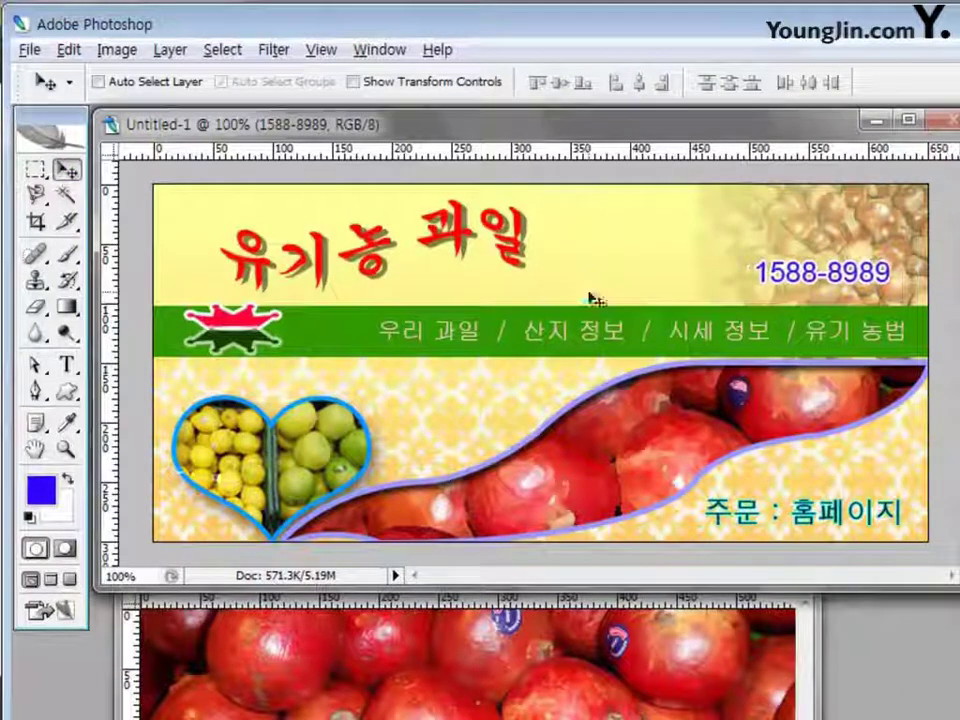
pyautogui.press('Down')
pyautogui.press('Down')
pyautogui.press('Down')
pyautogui.press('Down')
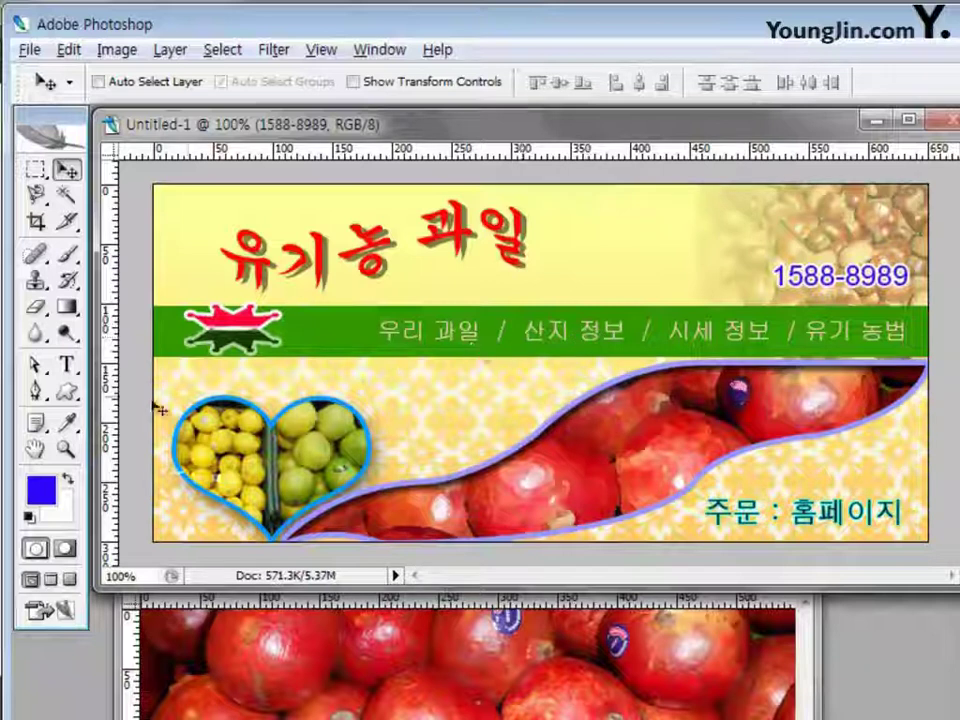
# - Draw a small blue telephone with the Phone 2 custom shape immediately left of the phone number
pyautogui.click(67, 392)
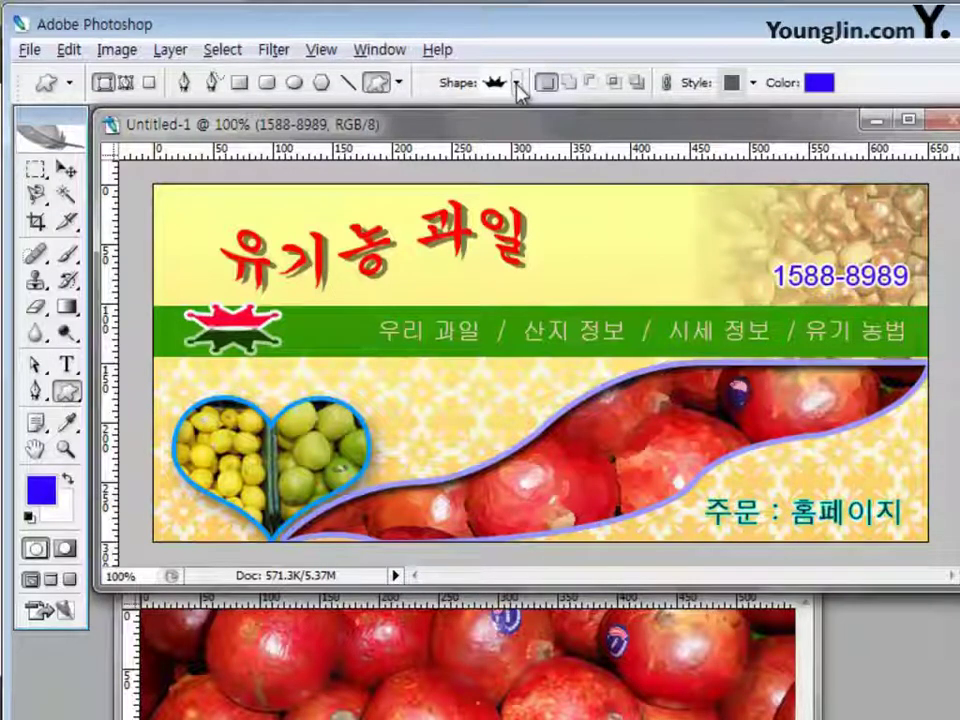
pyautogui.click(515, 84)
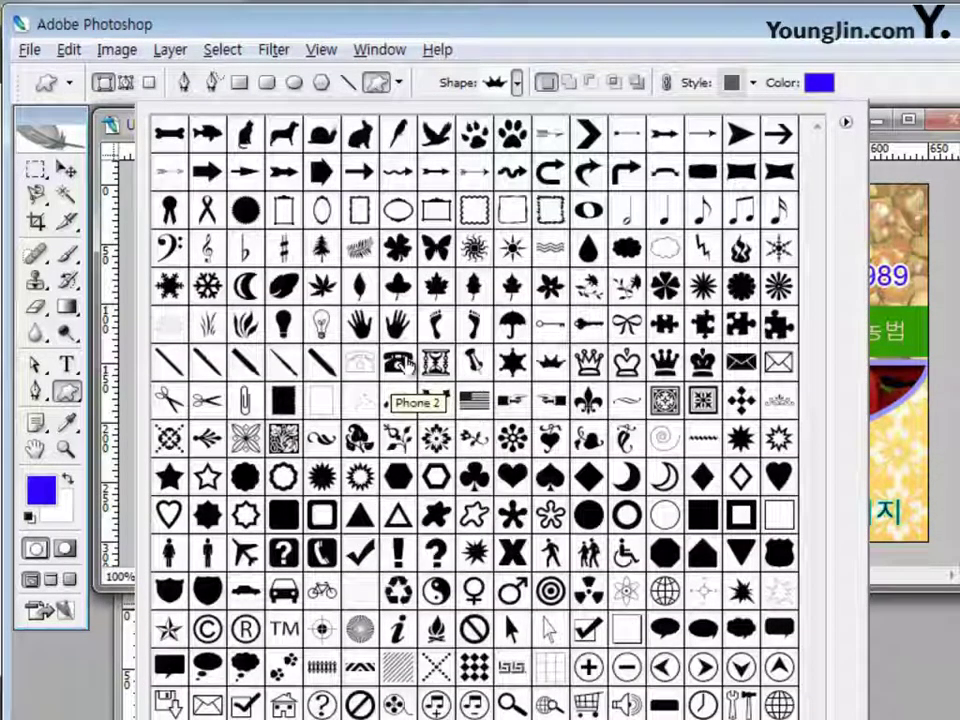
pyautogui.click(399, 363)
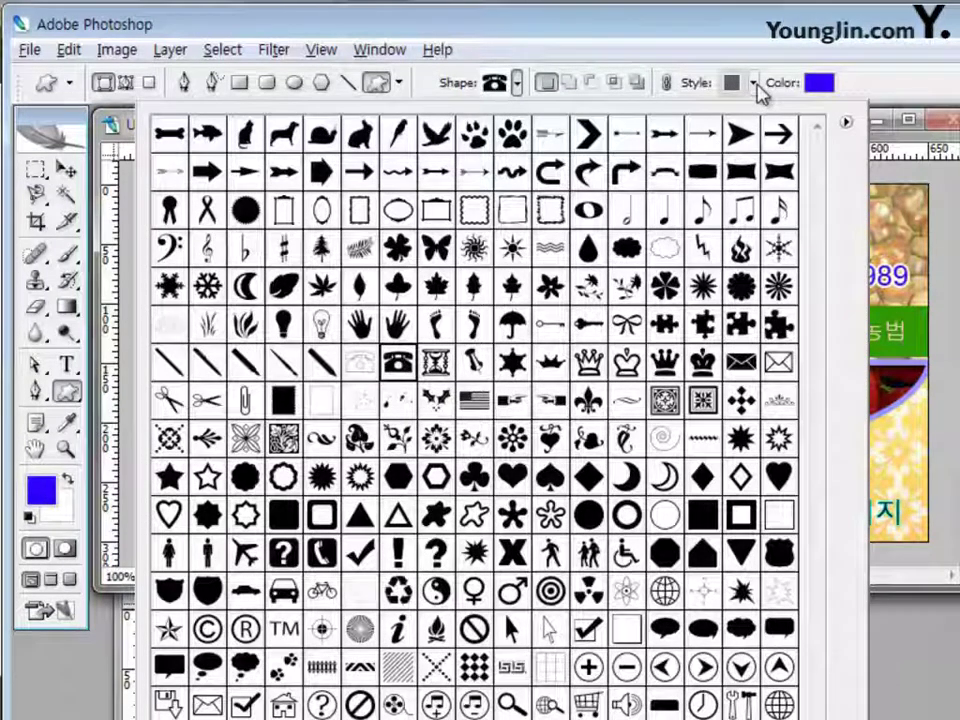
pyautogui.click(755, 85)
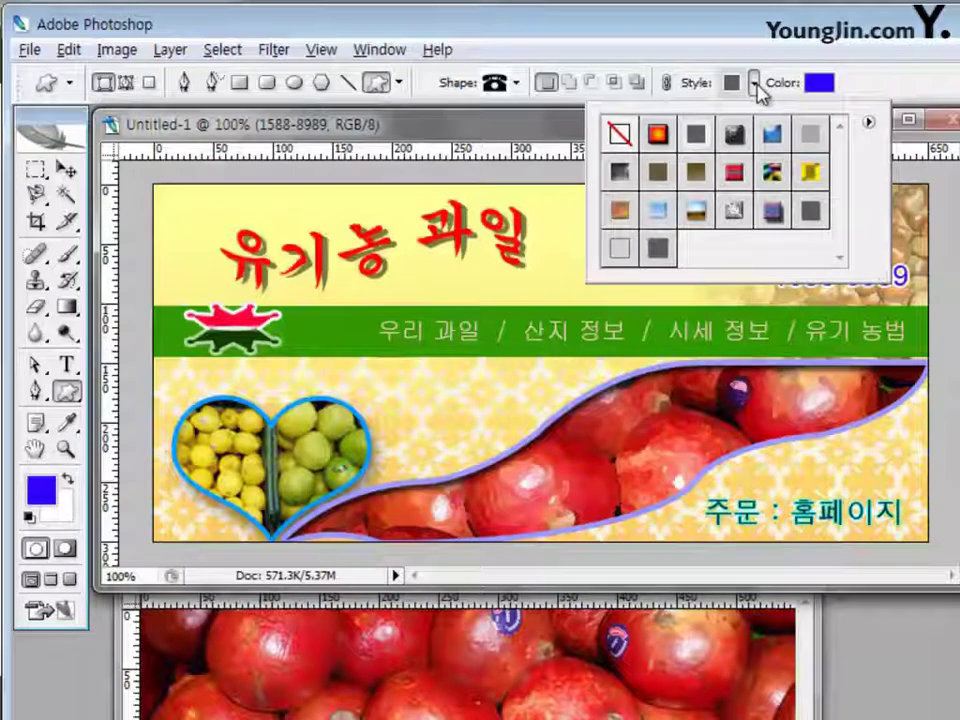
pyautogui.click(896, 82)
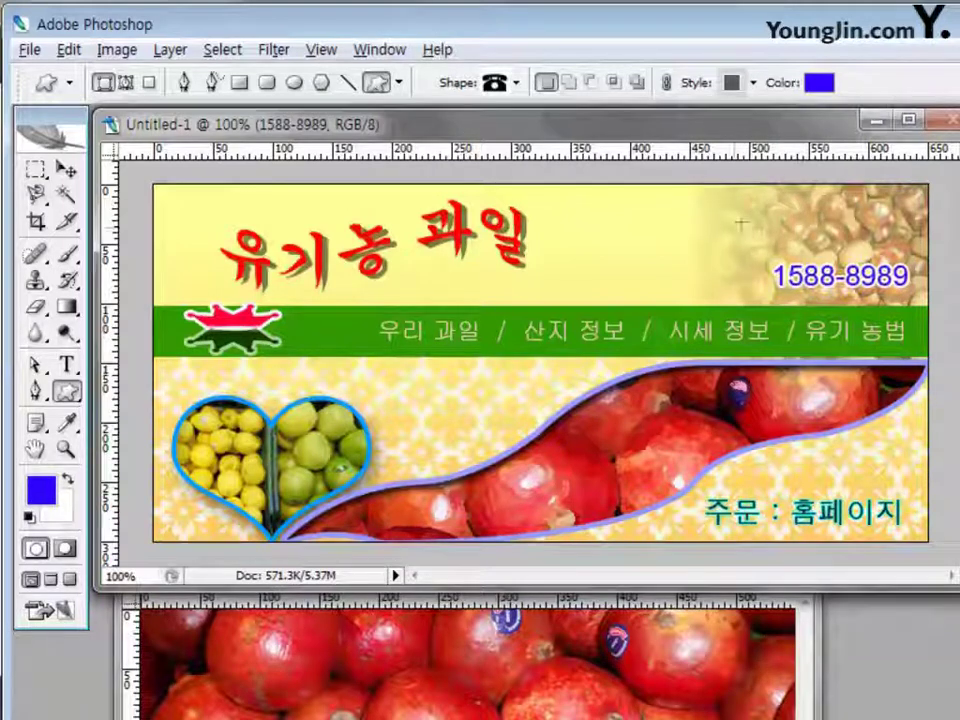
pyautogui.moveTo(724, 257); pyautogui.dragTo(769, 291)
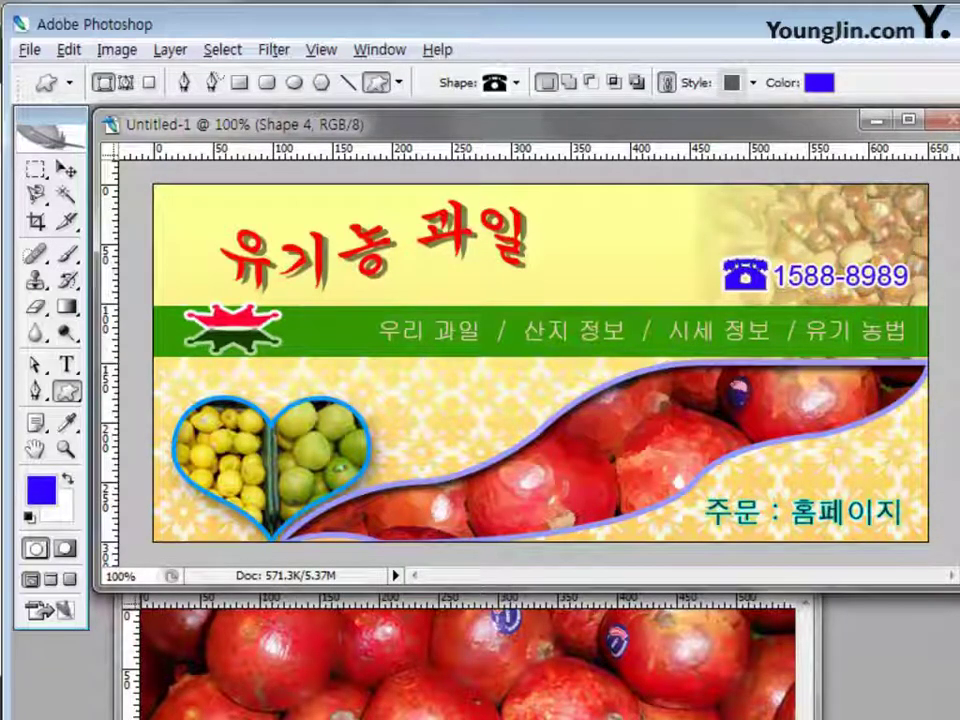
# - Scale the telephone shape proportionally to 92.1% beside the phone number
pyautogui.hotkey('ctrl', 't')
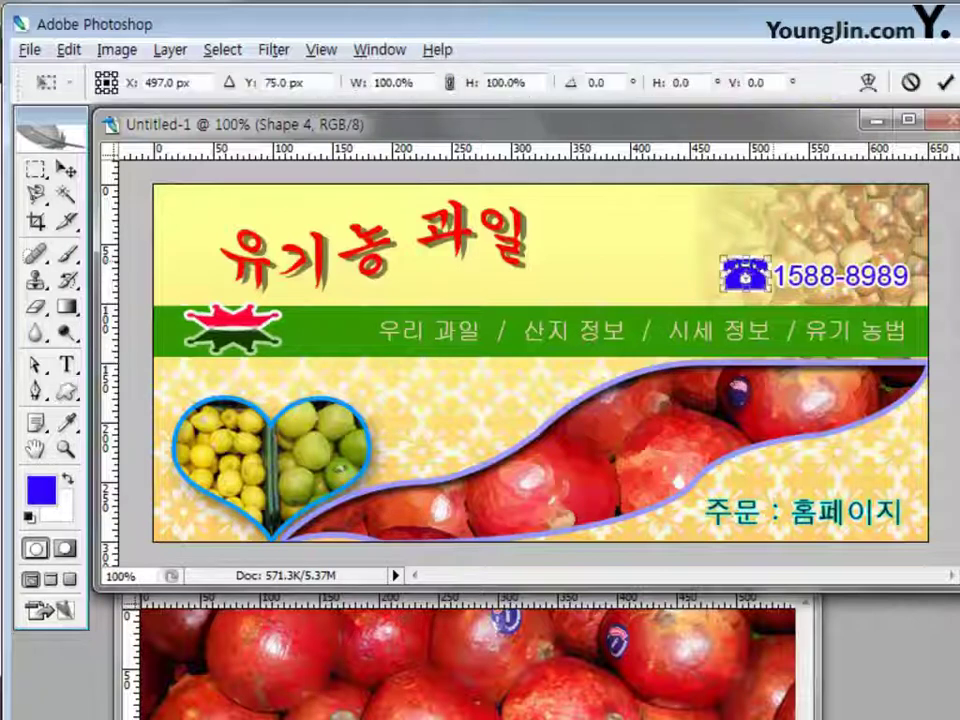
pyautogui.moveTo(770, 293); pyautogui.dragTo(768, 291)
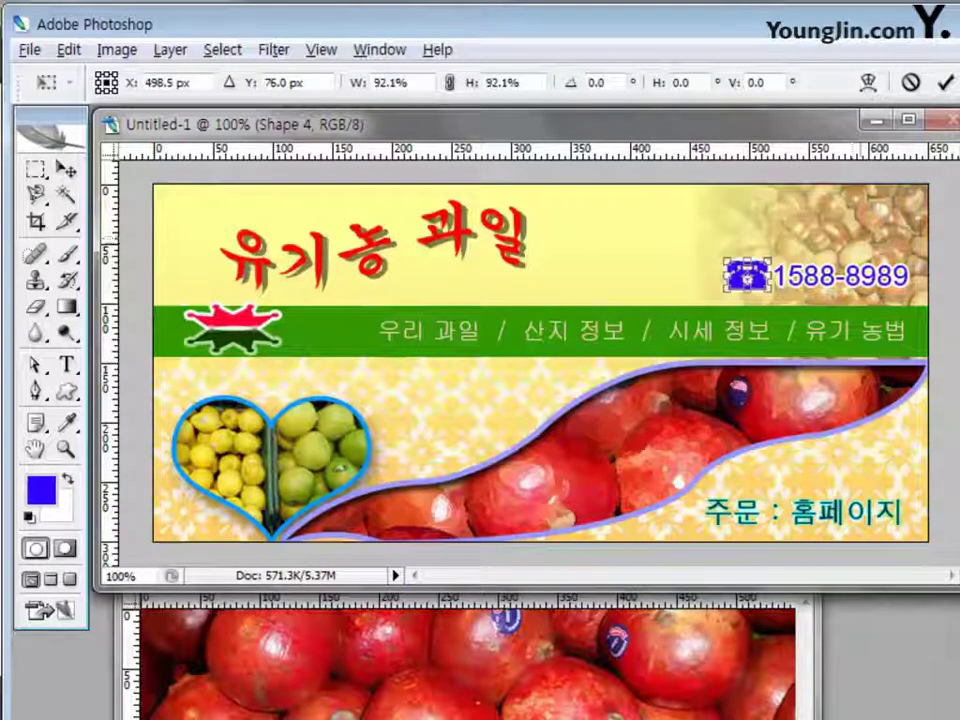
pyautogui.press('Return')
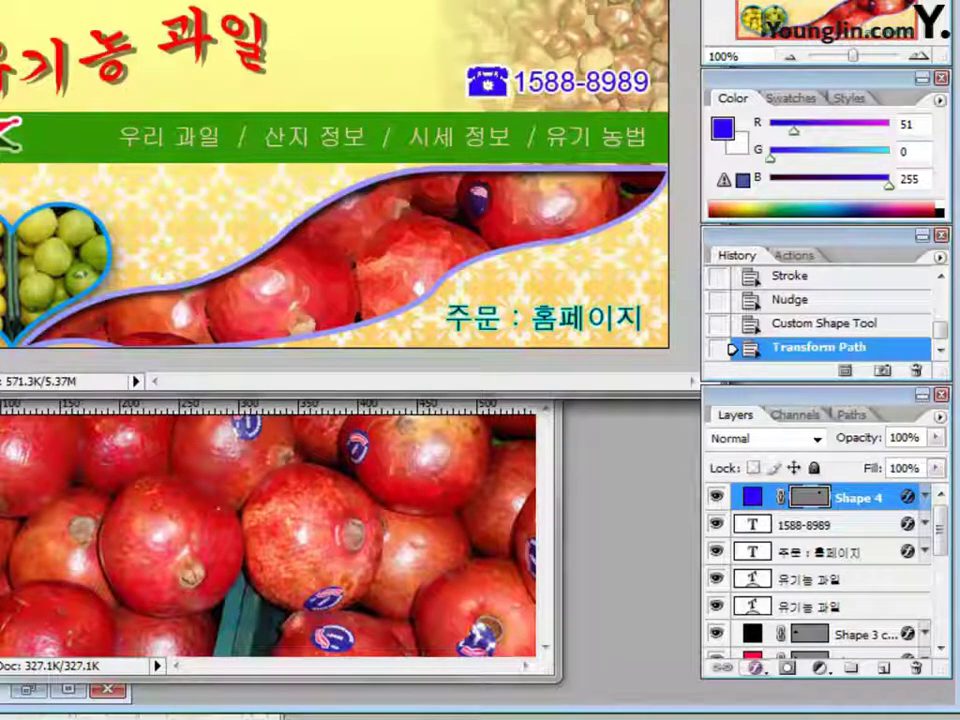
# - Give the telephone shape a 2 px outside stroke in white (ffffff)
pyautogui.click(758, 670)
pyautogui.click(796, 648)
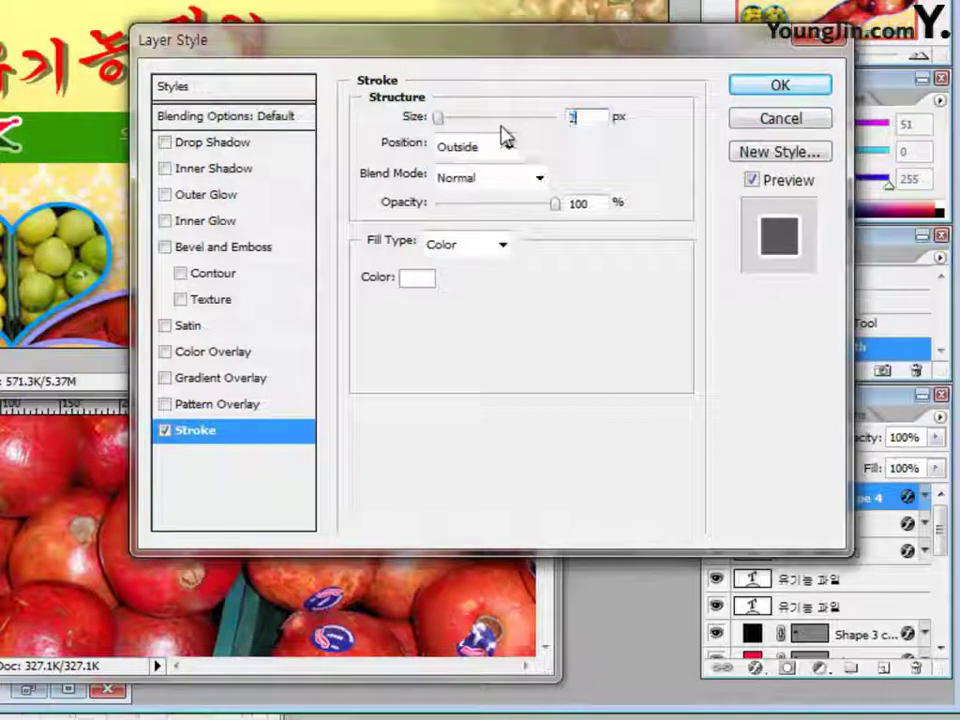
pyautogui.click(418, 277)
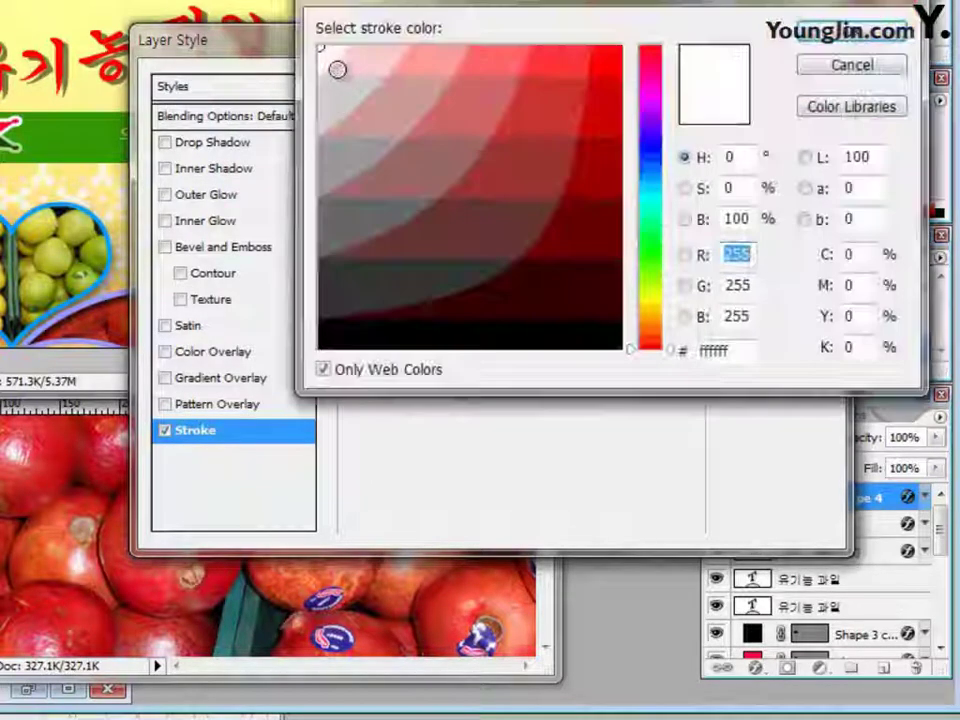
pyautogui.press('Return')
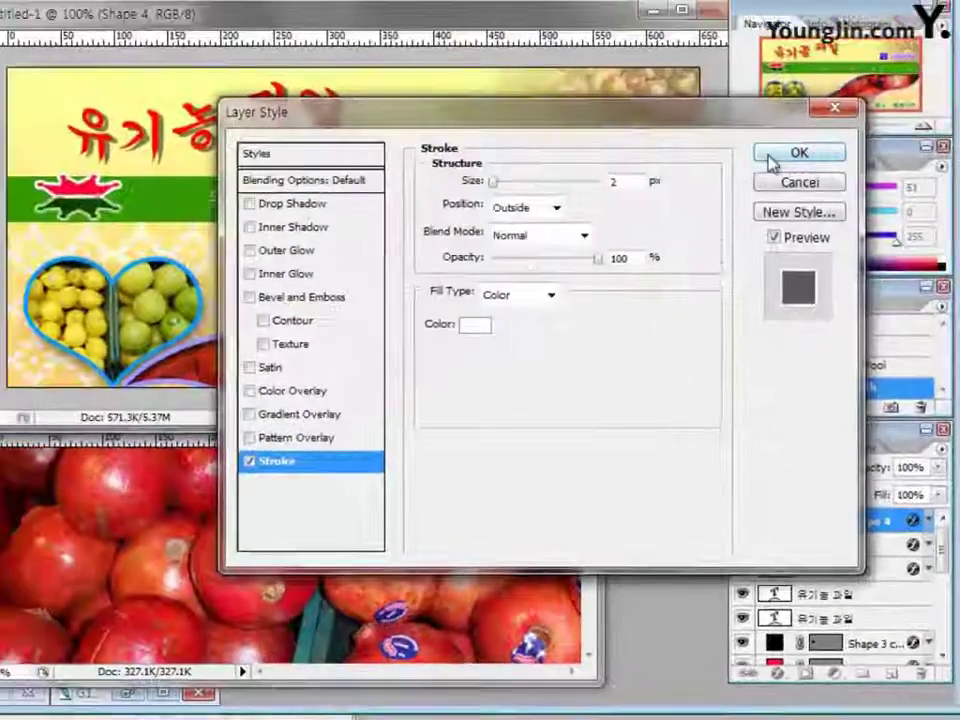
pyautogui.click(776, 86)
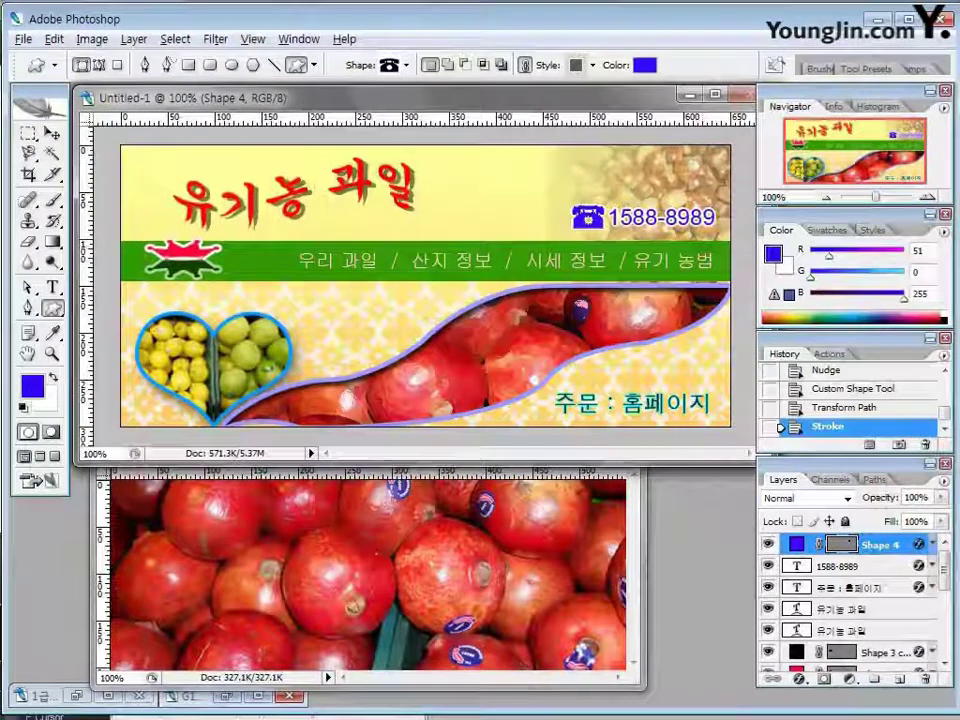